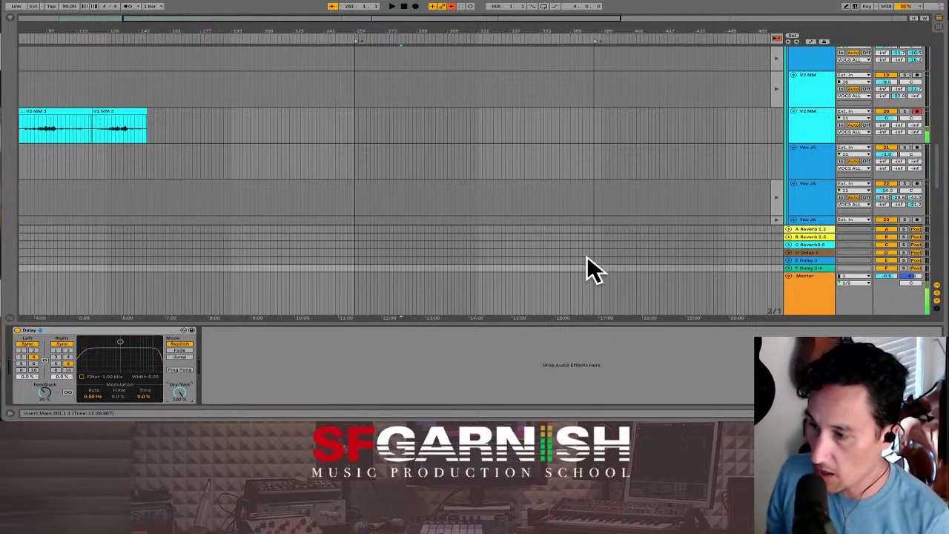
Step: Unfold the F Delay 3-4 return, enable its Delay filter and shape the band to about 1.55 kHz with a width of about 3.97
click(788, 267)
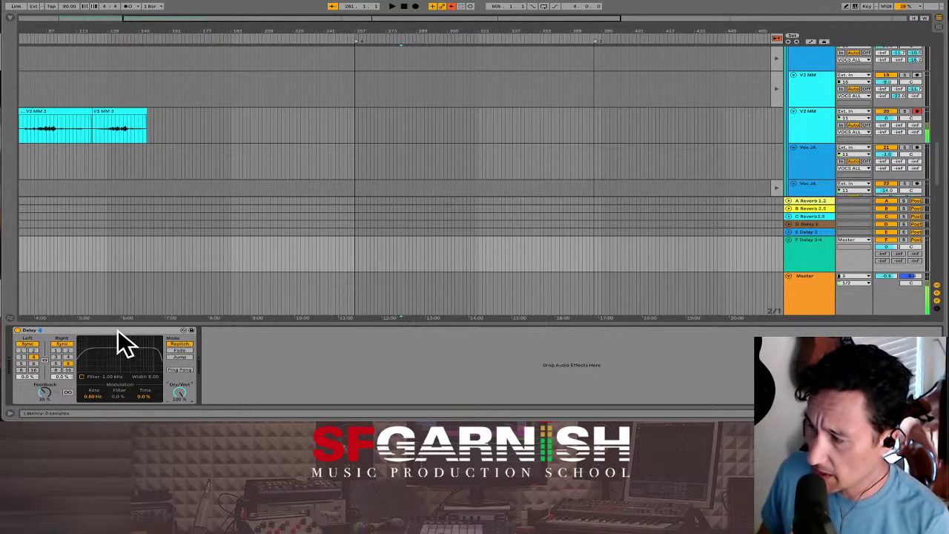
click(82, 376)
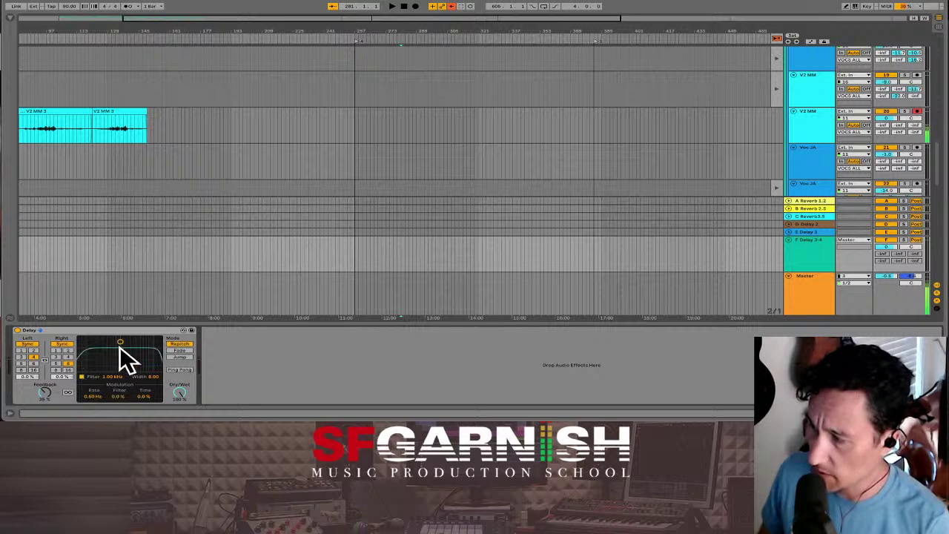
drag(120, 339, 121, 358)
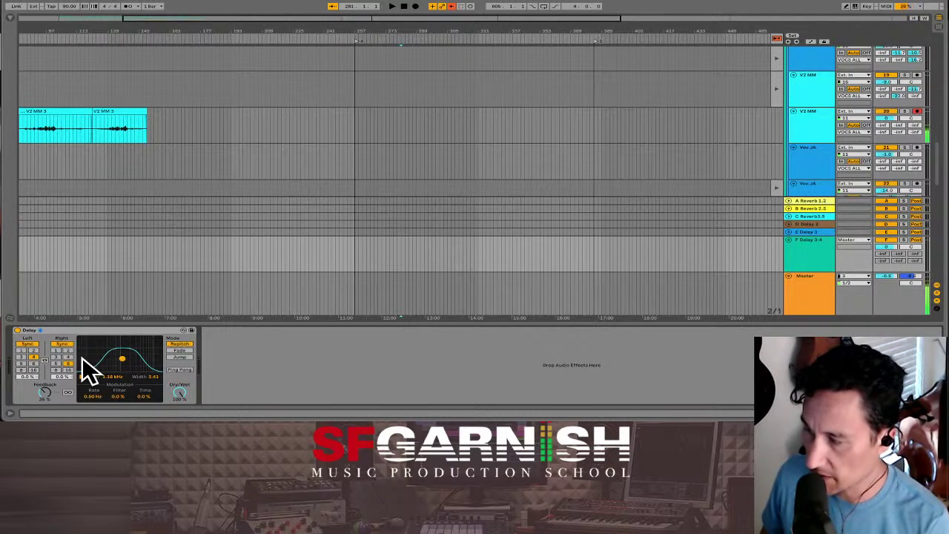
drag(122, 359, 120, 359)
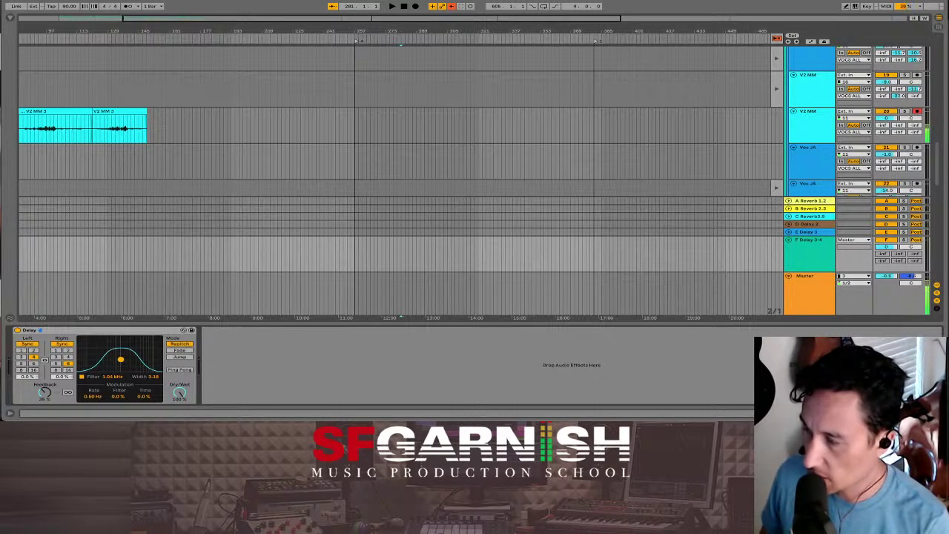
mouse_move(120, 359)
mouse_down()
mouse_move(145, 360)
mouse_move(126, 355)
mouse_up()
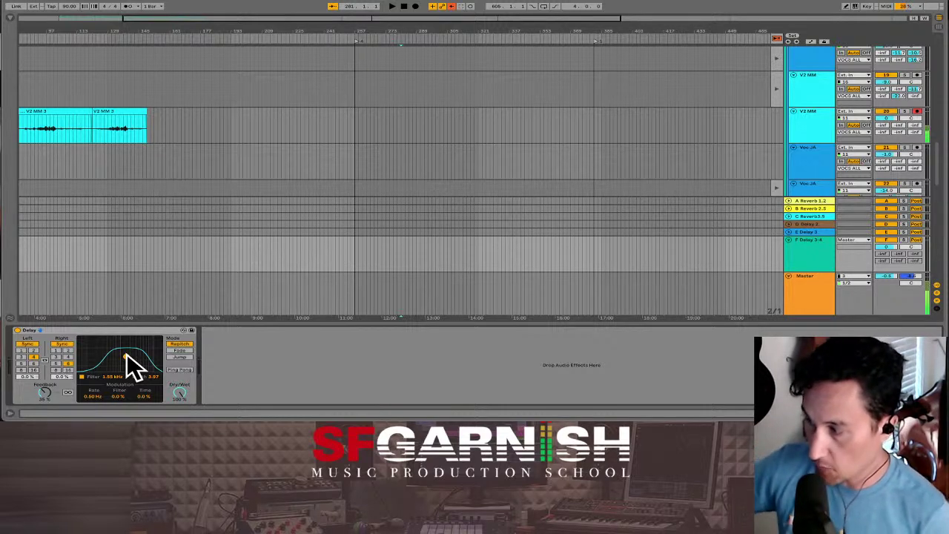
Step: Try other synced delay times, settle on 4 for the left and 6 for the right, and narrow the filter width to about 3.74
click(33, 355)
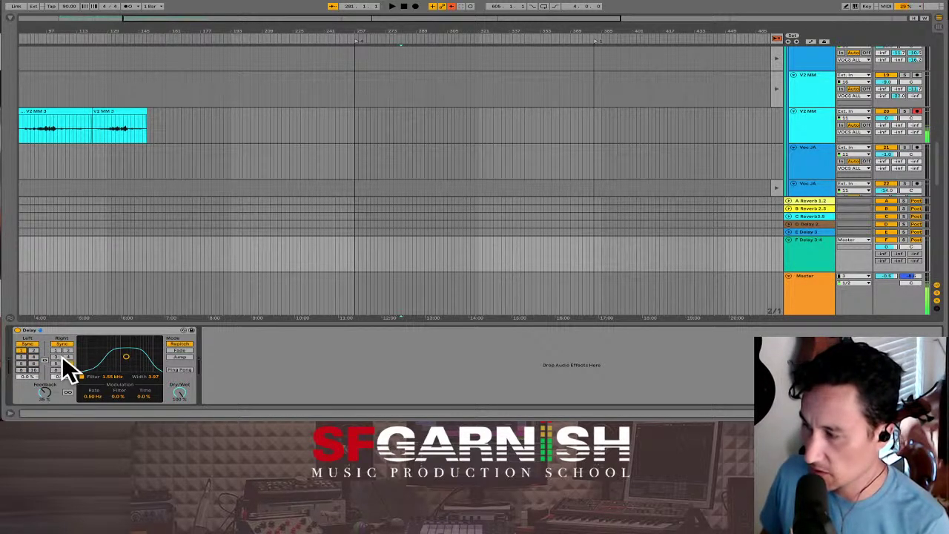
click(67, 351)
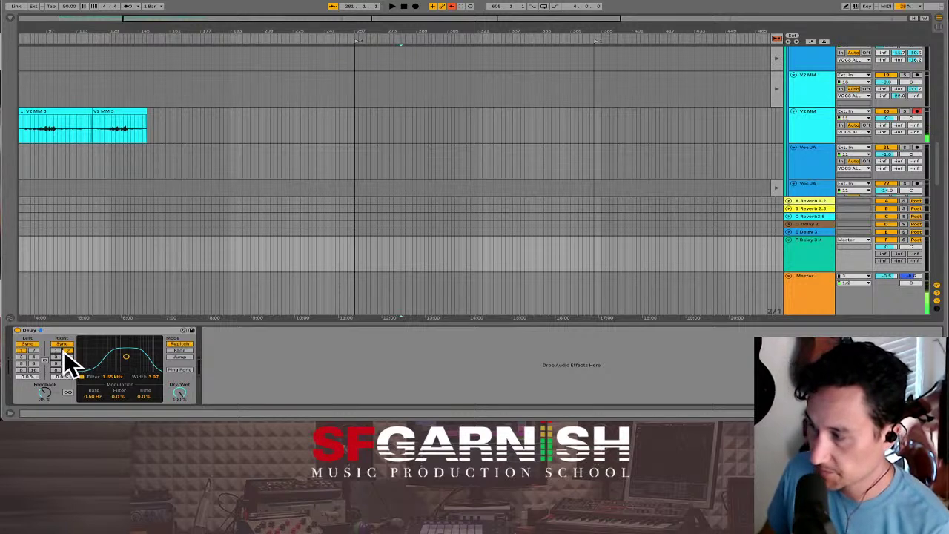
click(33, 356)
click(69, 363)
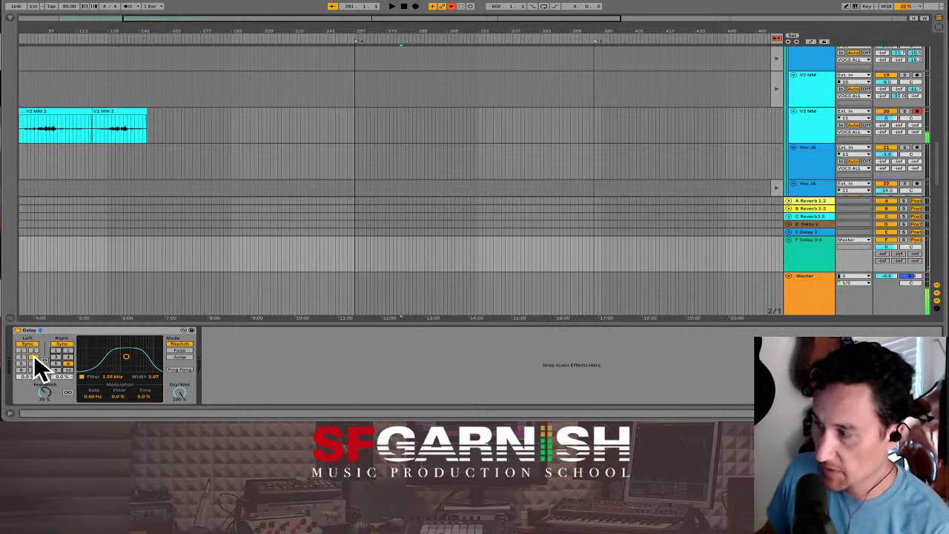
click(68, 362)
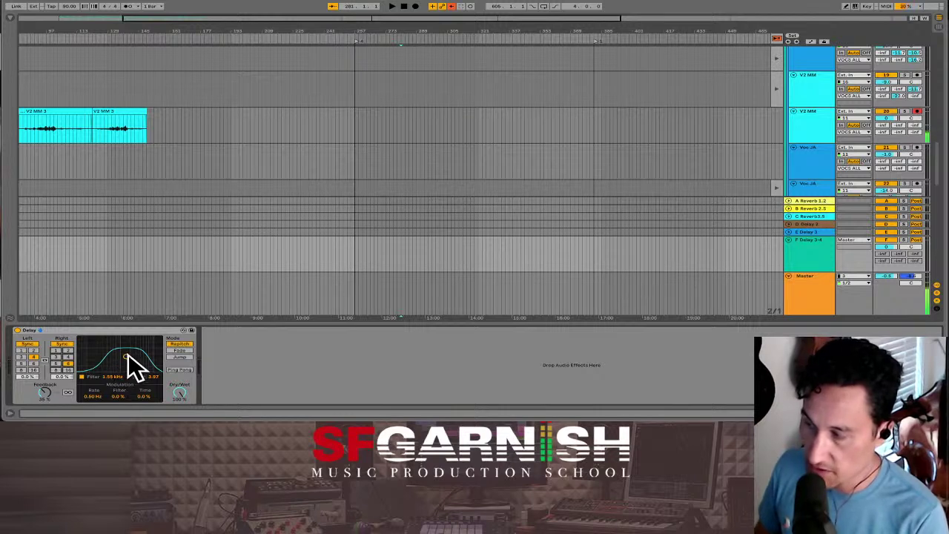
mouse_move(126, 355)
mouse_down()
mouse_move(126, 345)
mouse_move(128, 359)
mouse_up()
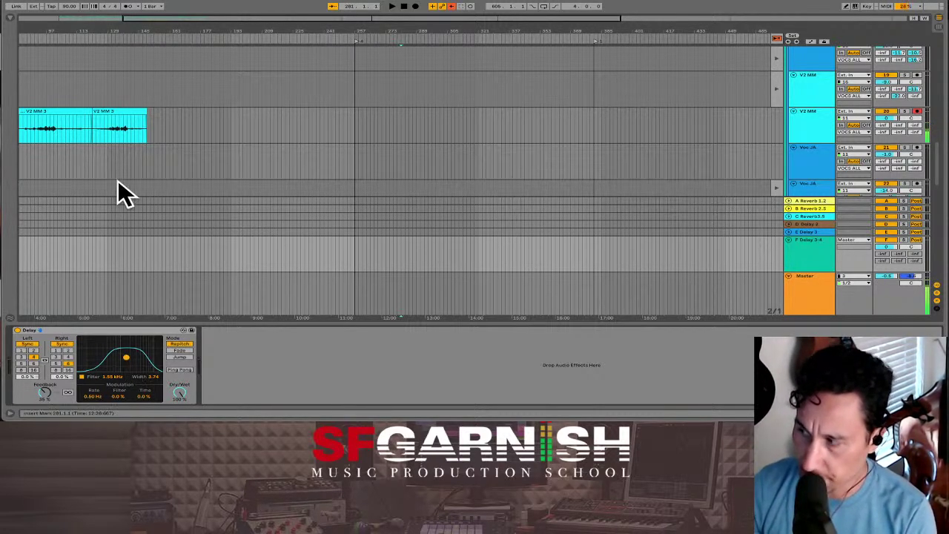
Step: Return all tracks to arrangement playback and arm the Voc JA track 21 for recording
click(43, 127)
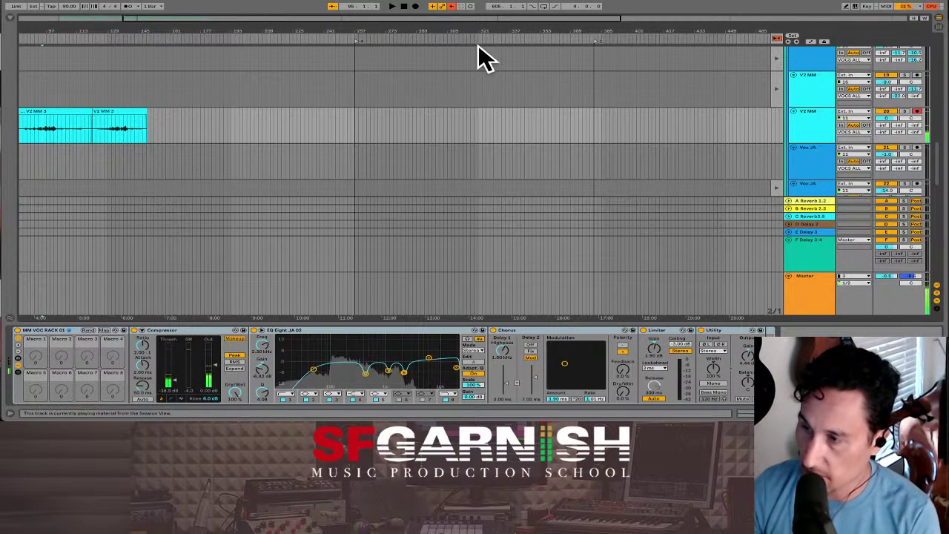
click(777, 38)
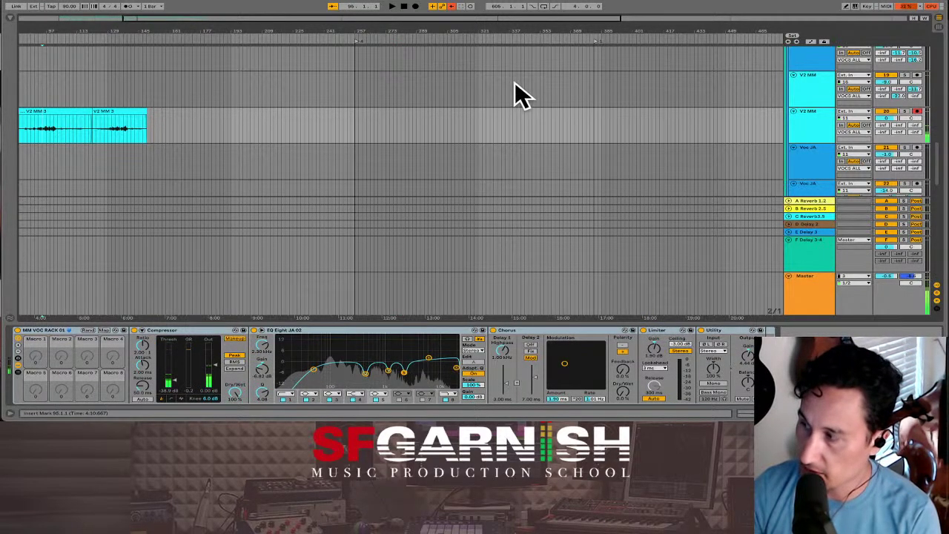
click(37, 131)
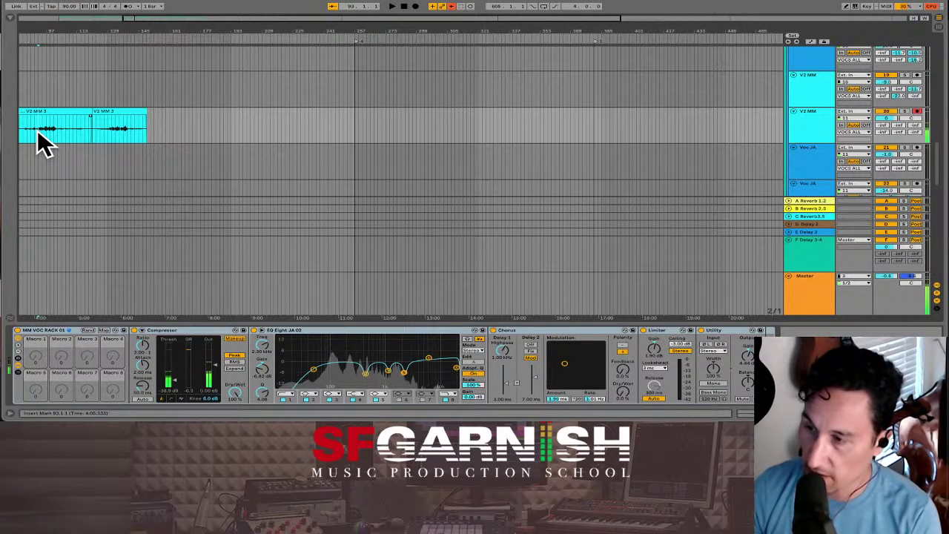
click(923, 157)
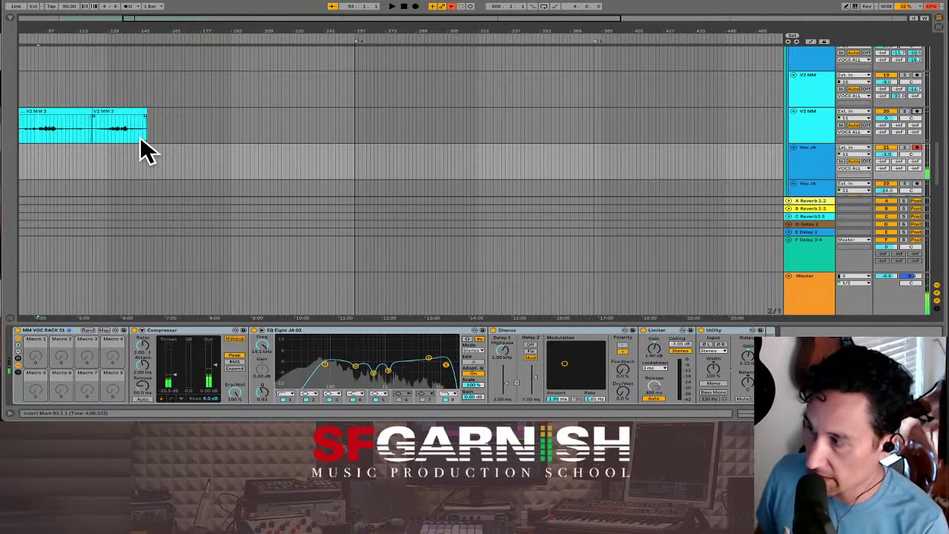
Step: Select the V2 MM track 20 at bar 87 and set its Chorus dry/wet to 12%
click(38, 128)
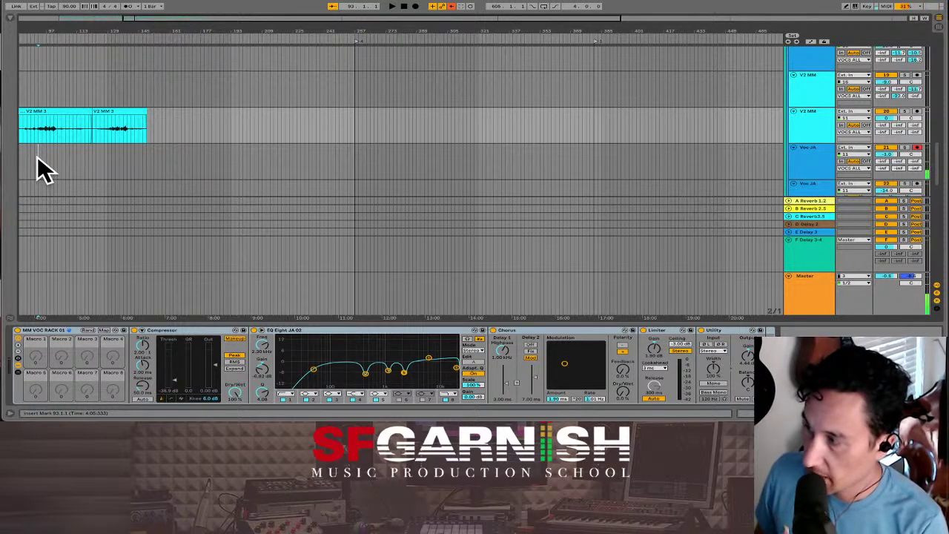
click(40, 128)
click(39, 129)
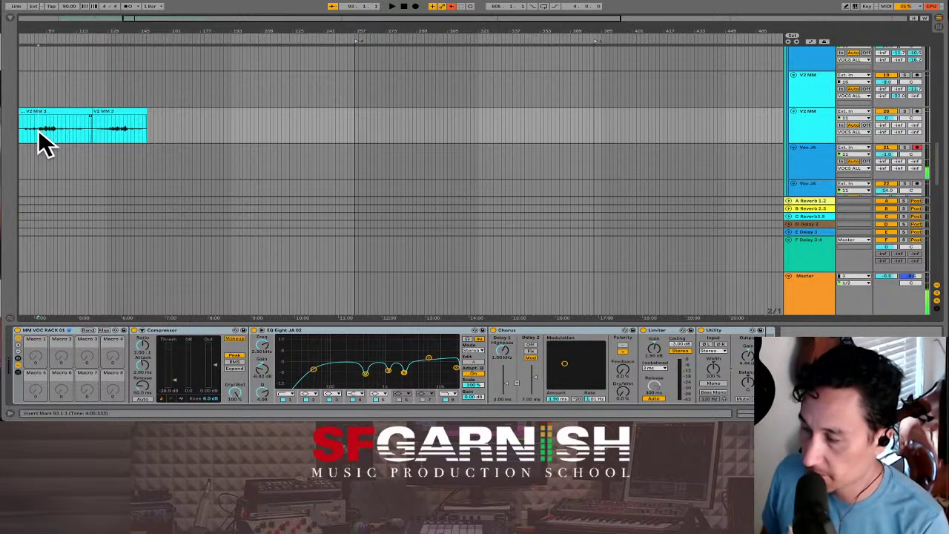
click(34, 129)
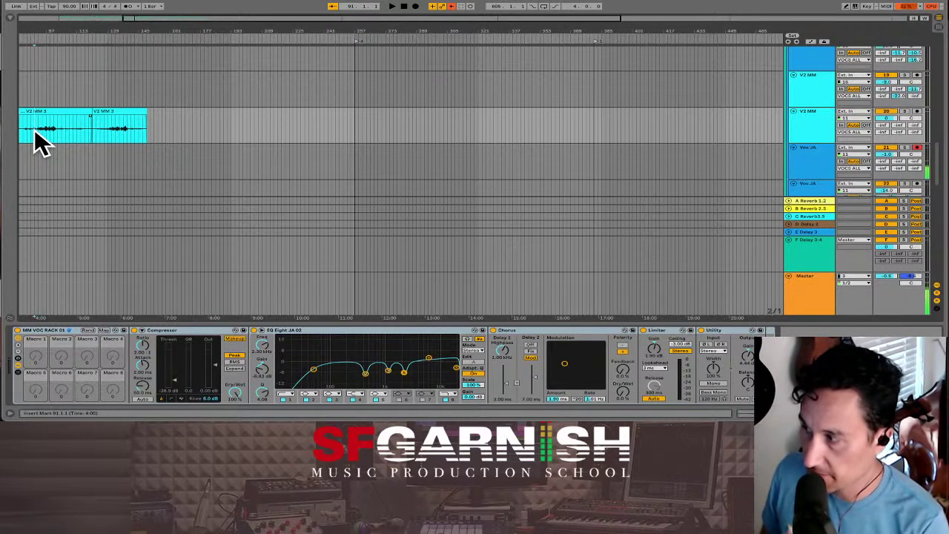
click(26, 132)
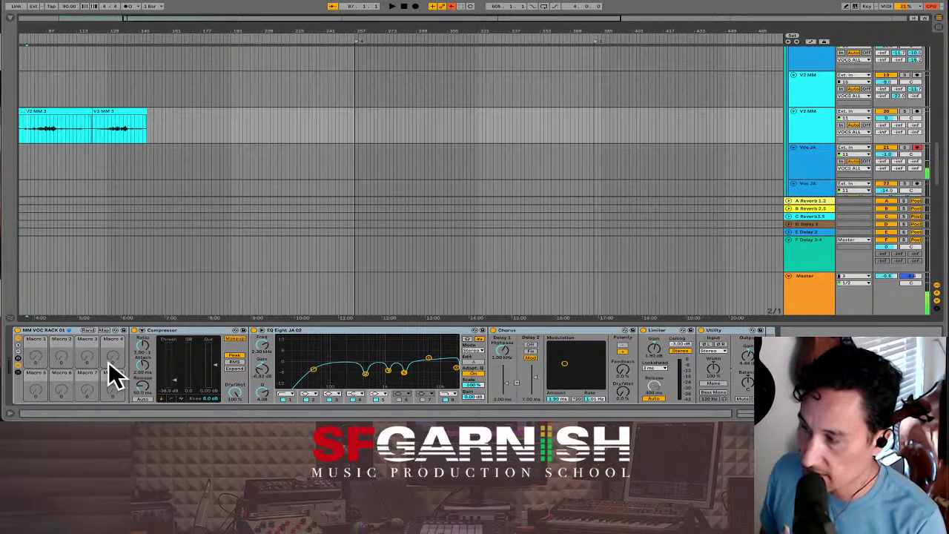
drag(383, 353, 370, 363)
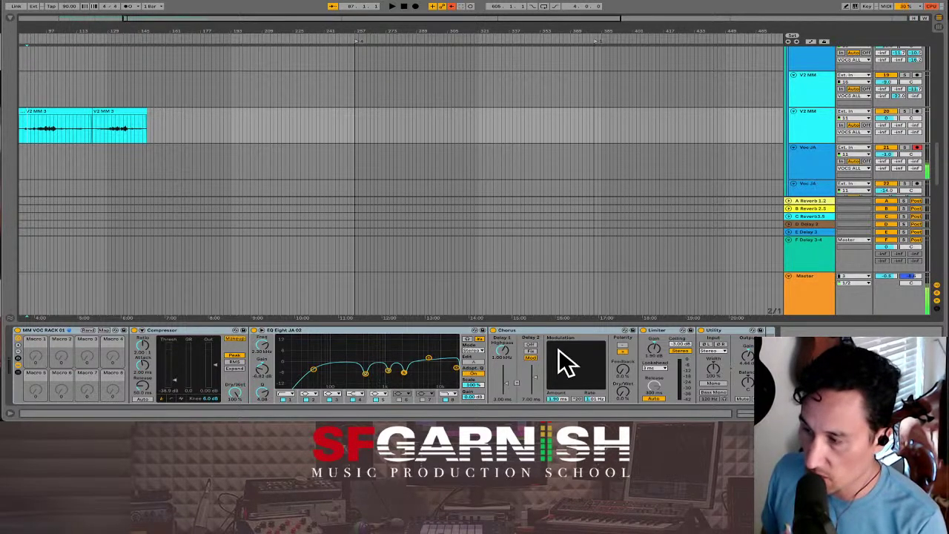
drag(623, 389, 623, 378)
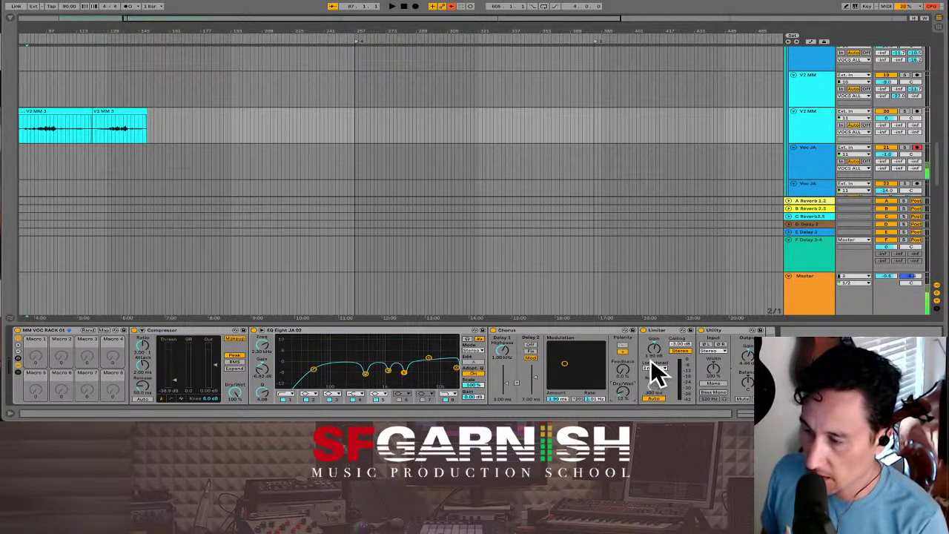
Step: Try inverting the left and right channel phase in the V2 MM track's Utility device
click(705, 345)
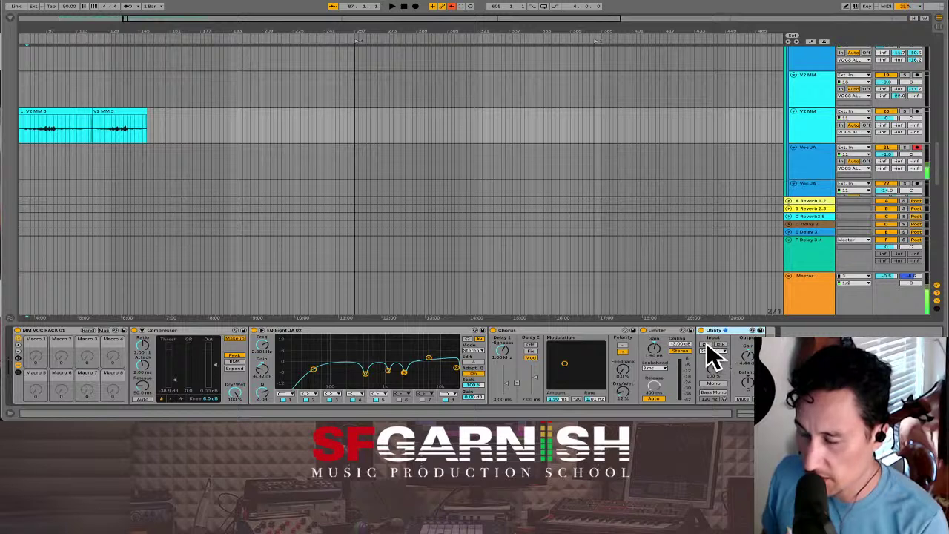
click(717, 344)
click(707, 344)
click(718, 345)
click(706, 344)
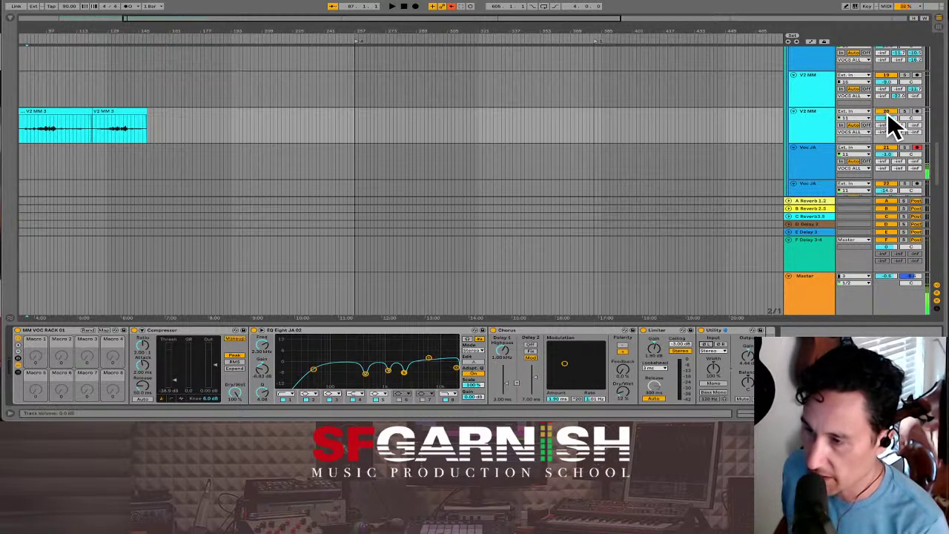
Step: Play the V2 MM vocal clip from bar 87 and reset the Voc JA track 21 volume to 0 dB
drag(913, 126, 913, 99)
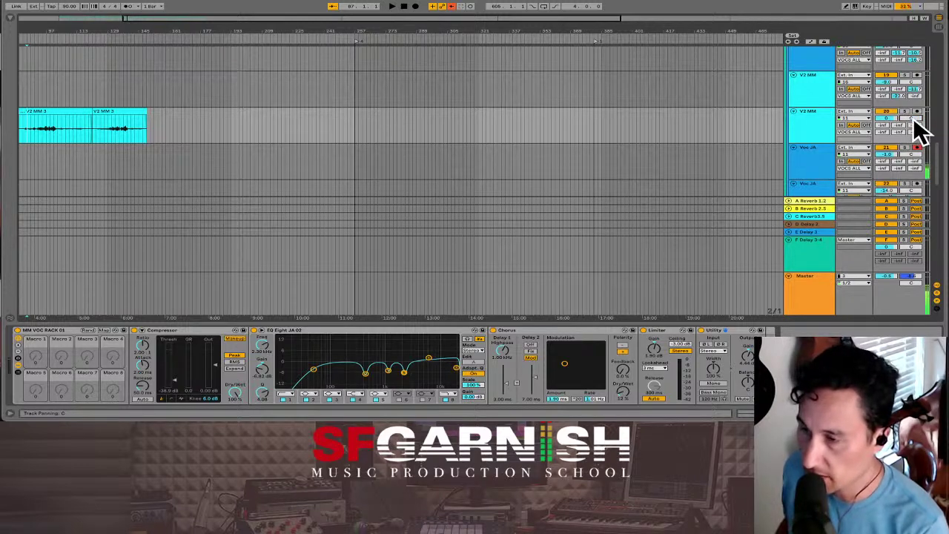
click(38, 128)
click(34, 131)
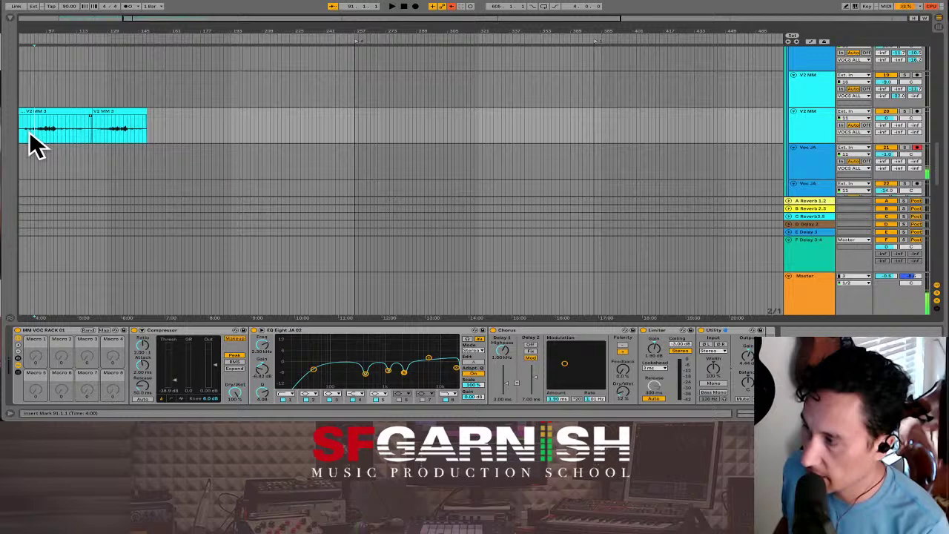
click(27, 133)
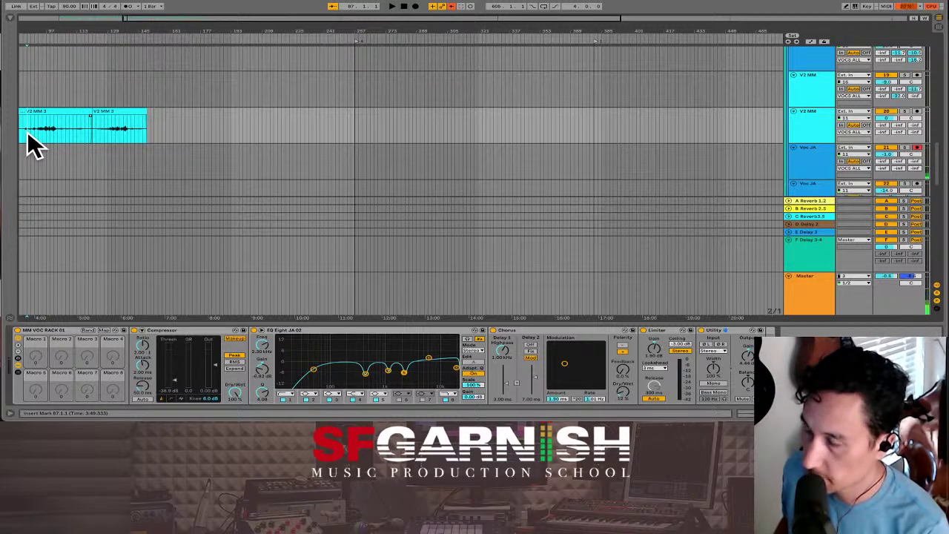
key(space)
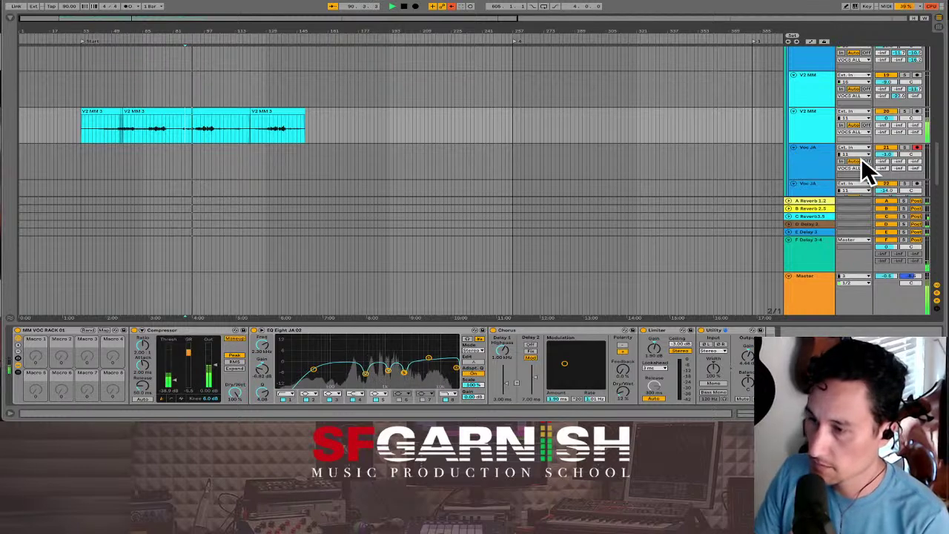
key(Delete)
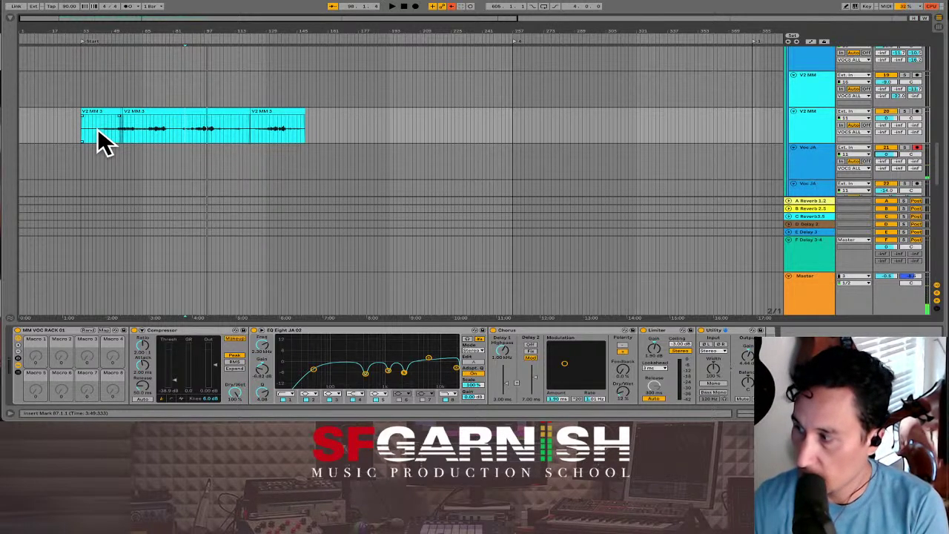
Step: Look through the arrangement's drum, bass, sidechain and effects tracks and return to the vocal tracks
click(166, 132)
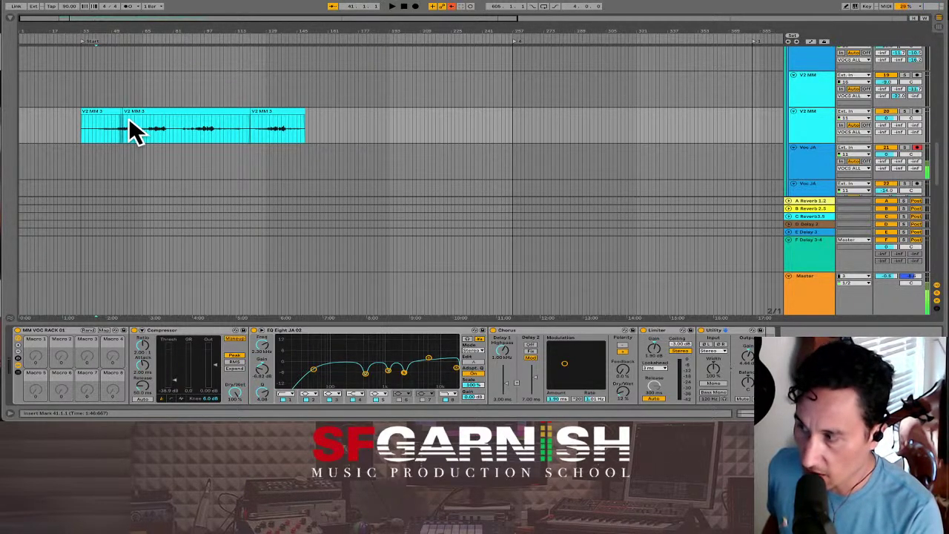
scroll(169, 139, down, 6)
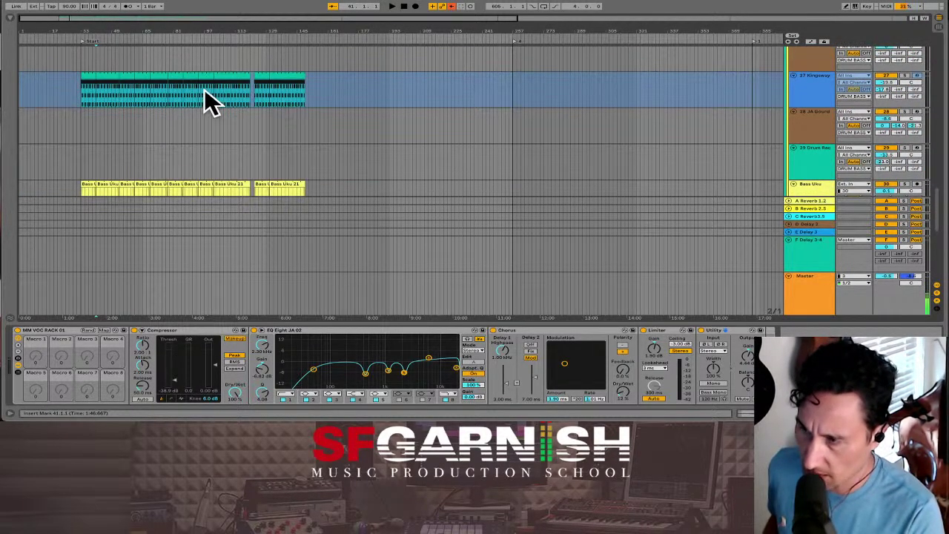
scroll(240, 103, down, 8)
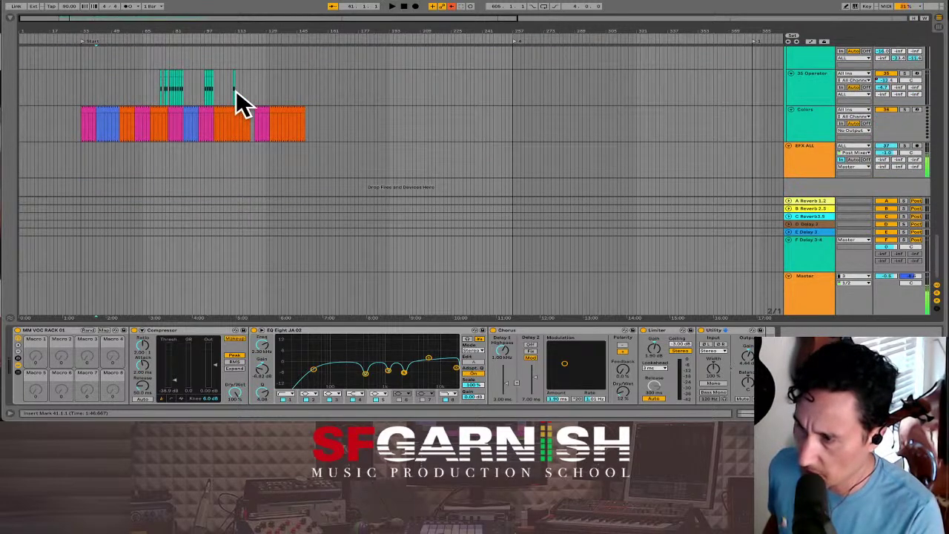
scroll(241, 104, up, 3)
scroll(323, 120, up, 4)
scroll(322, 117, up, 8)
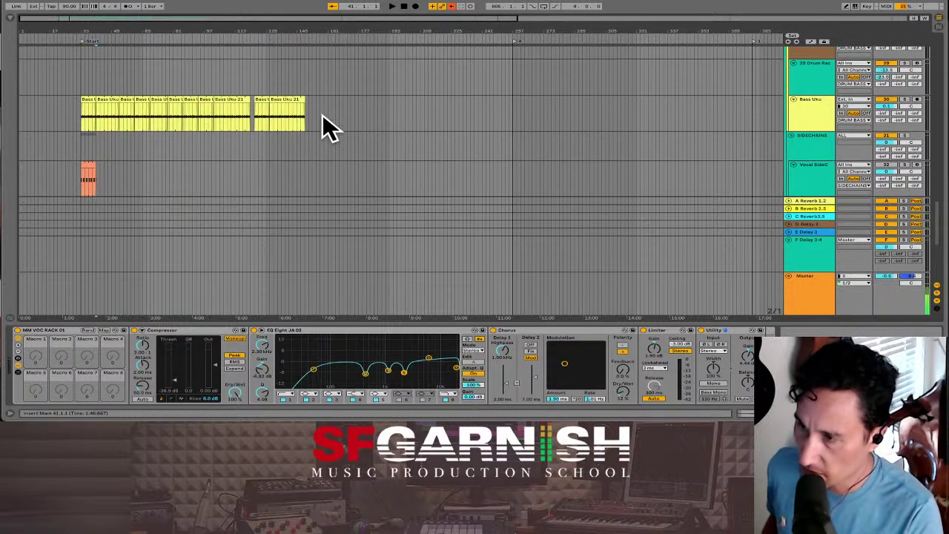
scroll(326, 127, up, 8)
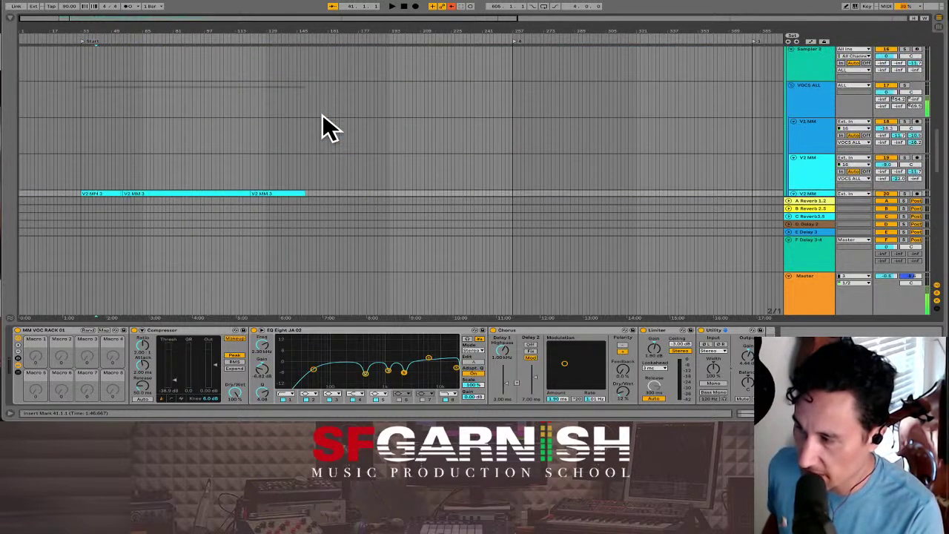
scroll(326, 128, down, 6)
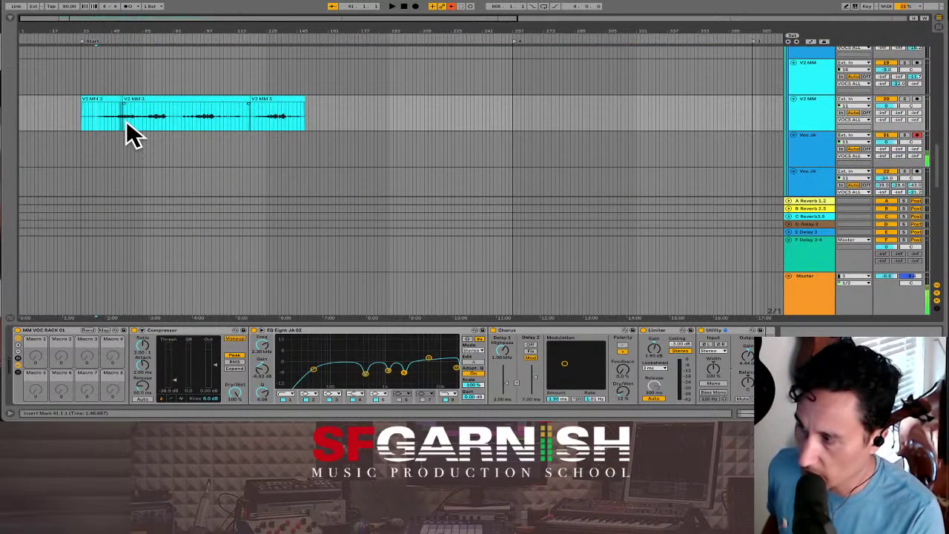
Step: Place the insert marker at bar 47 in the V2 MM track and unfold return tracks A Reverb 1.2 through E Delay 3
click(125, 120)
click(109, 121)
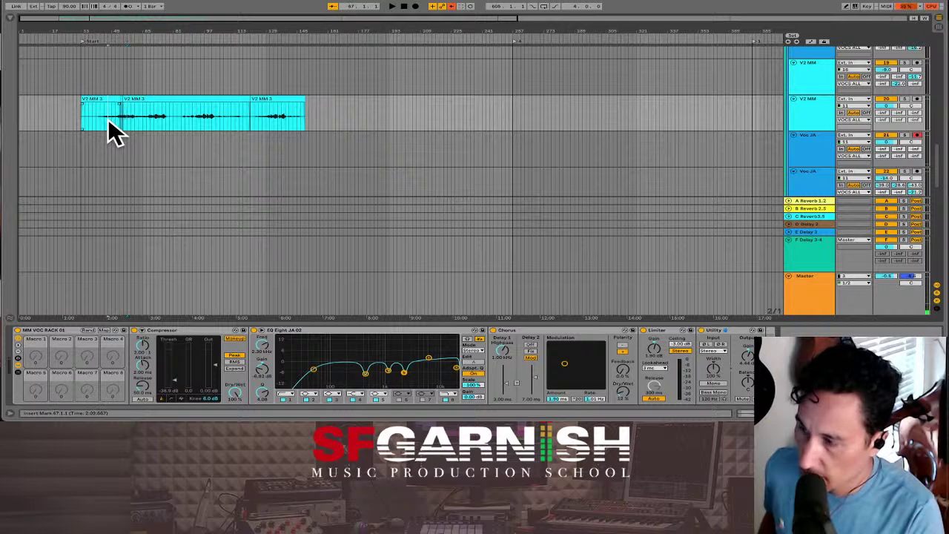
click(787, 199)
click(785, 207)
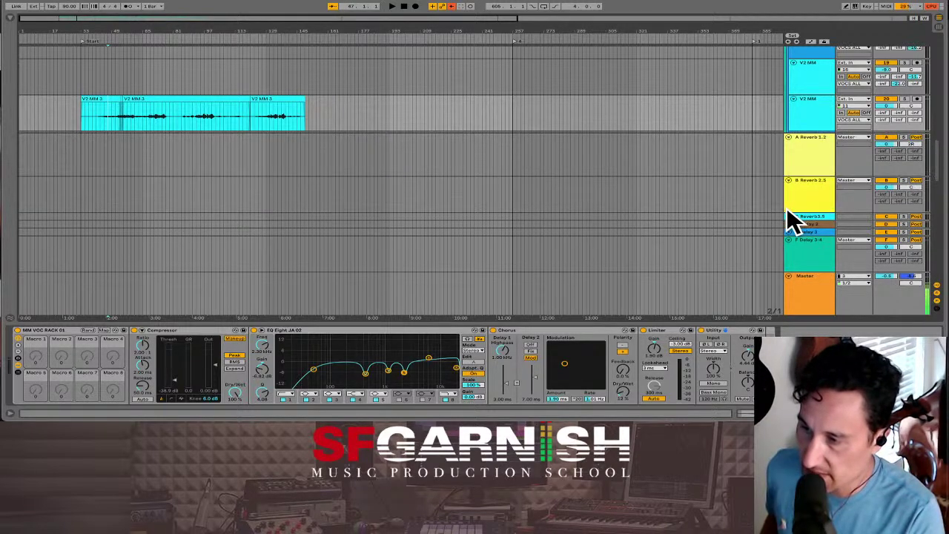
click(787, 215)
click(787, 222)
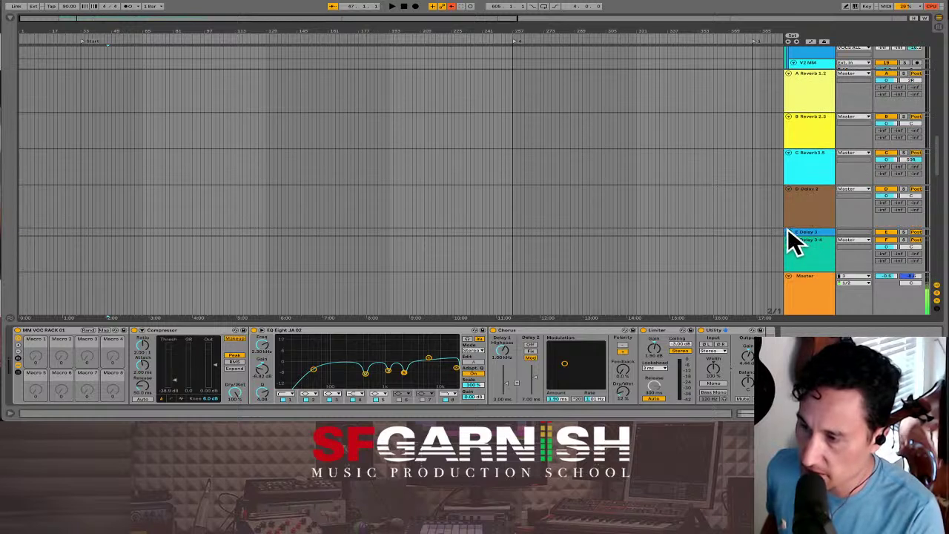
click(787, 231)
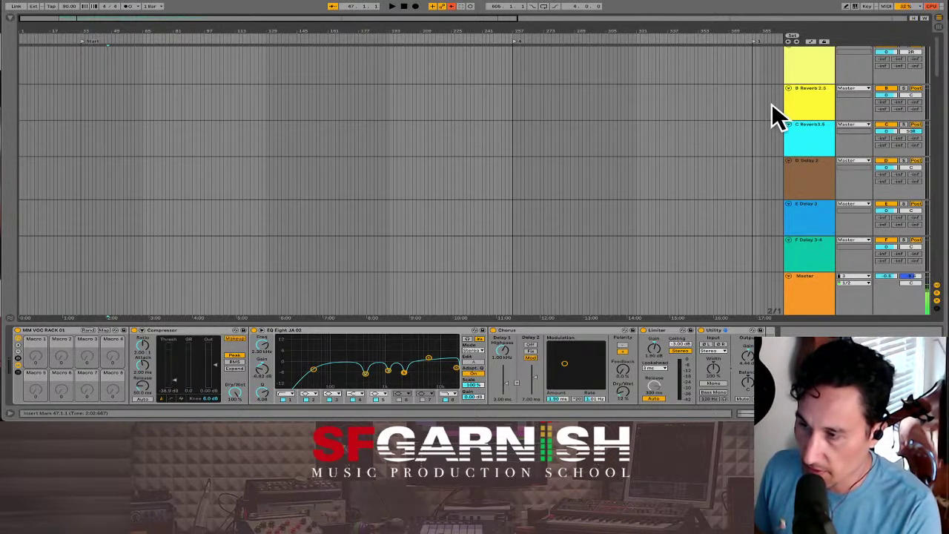
Step: Select all six return tracks from A Reverb 1.2 to F Delay 3-4 and resize them to the same compact height
click(798, 246)
drag(803, 252, 808, 231)
click(811, 260)
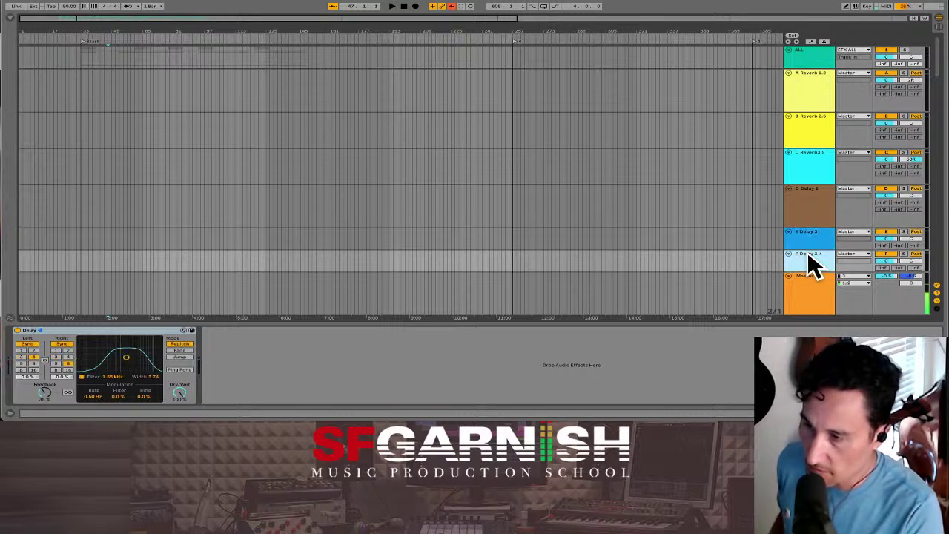
click(806, 70)
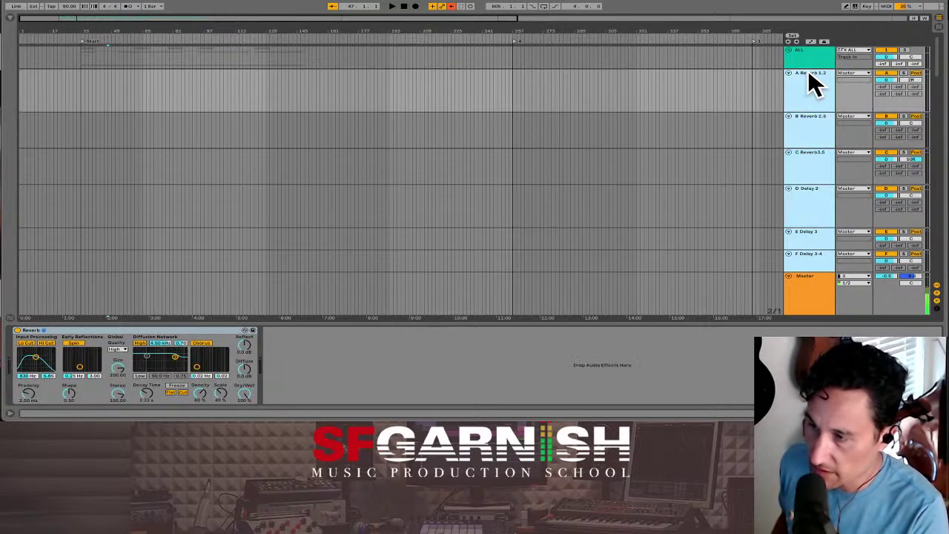
click(806, 69)
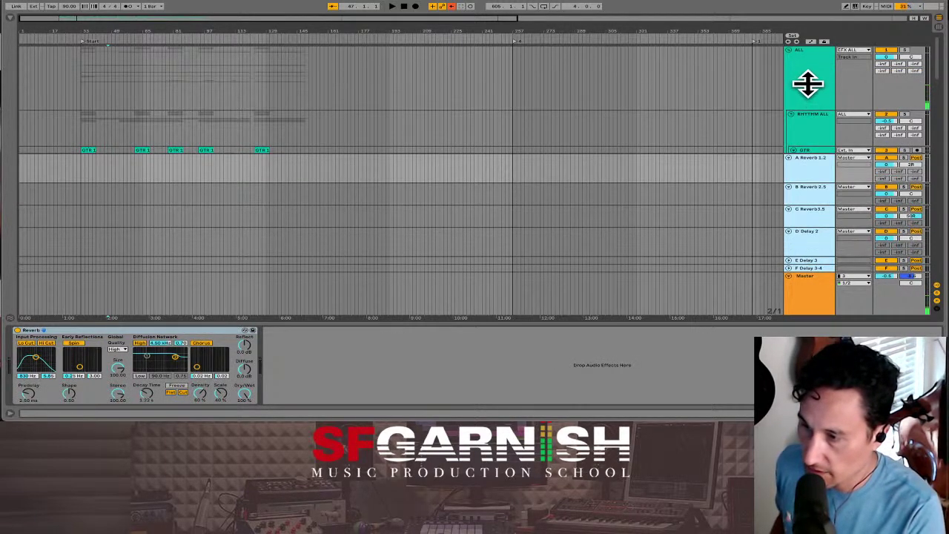
click(790, 113)
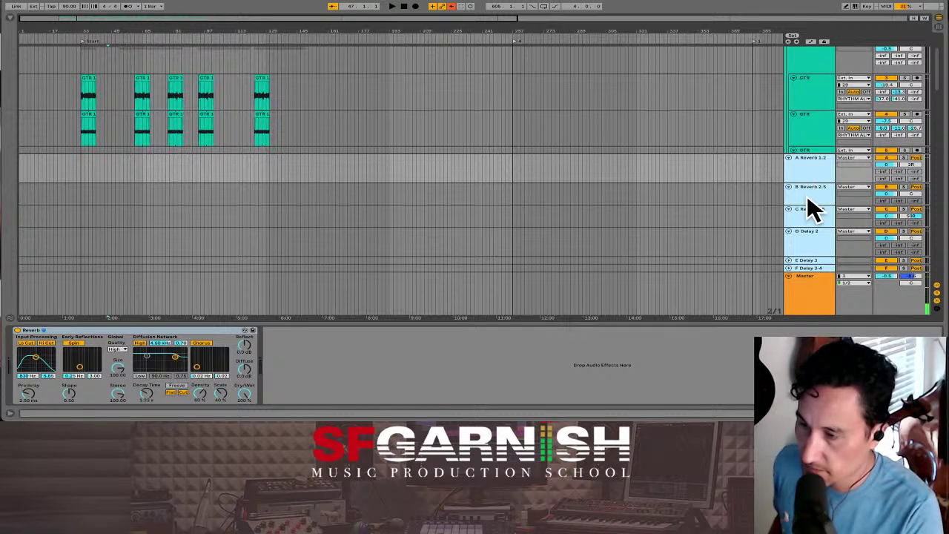
mouse_move(805, 228)
mouse_down()
mouse_move(805, 239)
mouse_move(812, 213)
mouse_up()
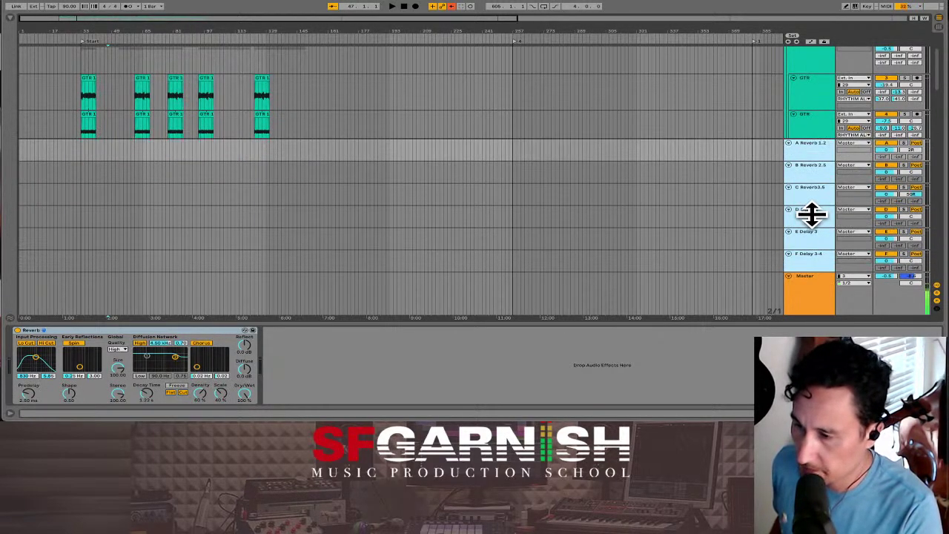
Step: Select the A Reverb 1.2 return and raise the input filter frequency of its Reverb slightly
click(808, 148)
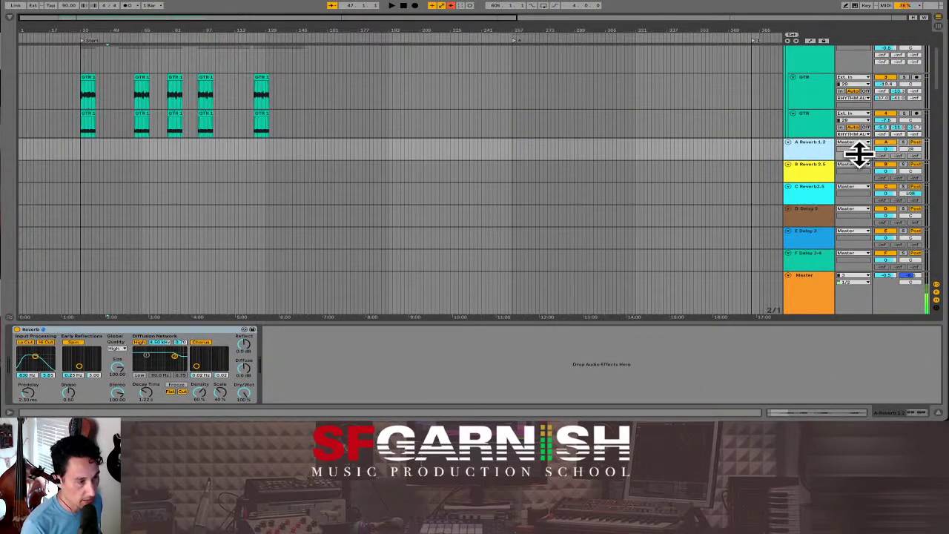
click(810, 143)
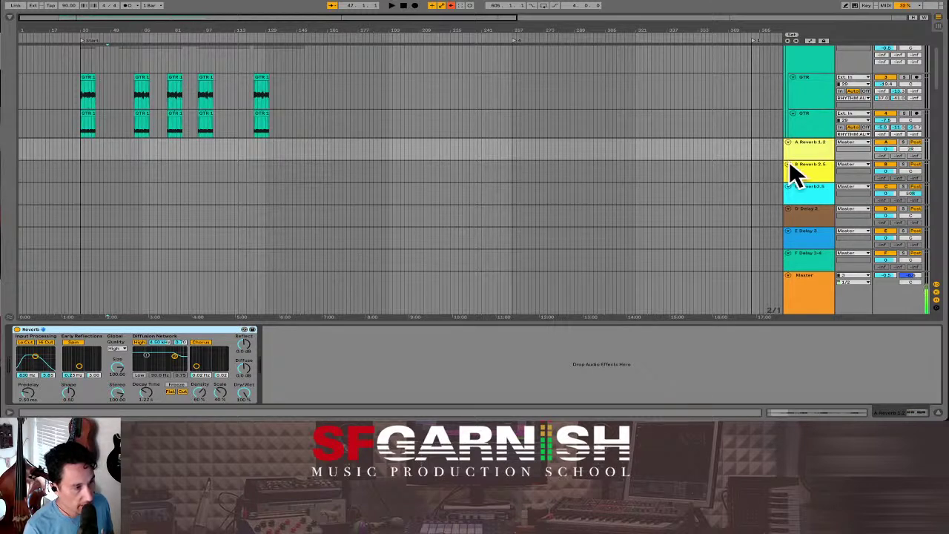
click(814, 148)
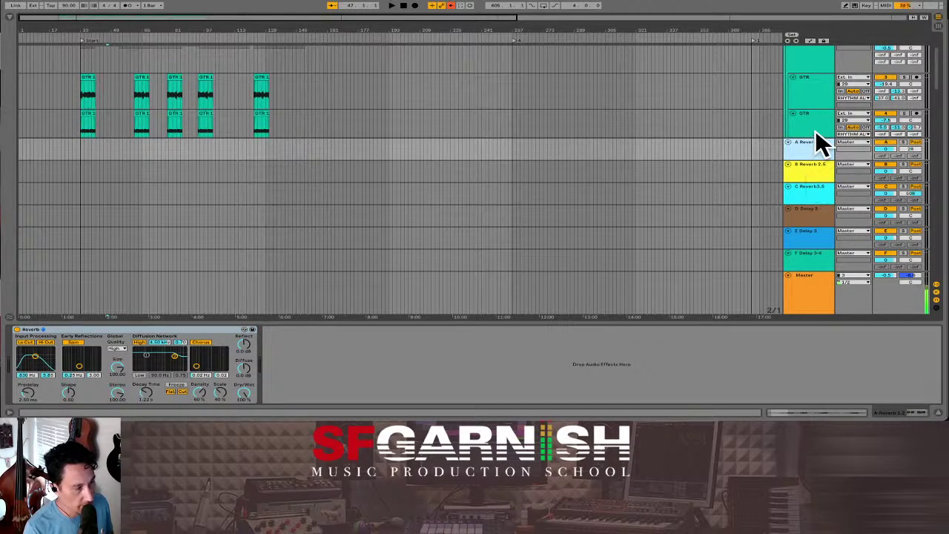
click(246, 390)
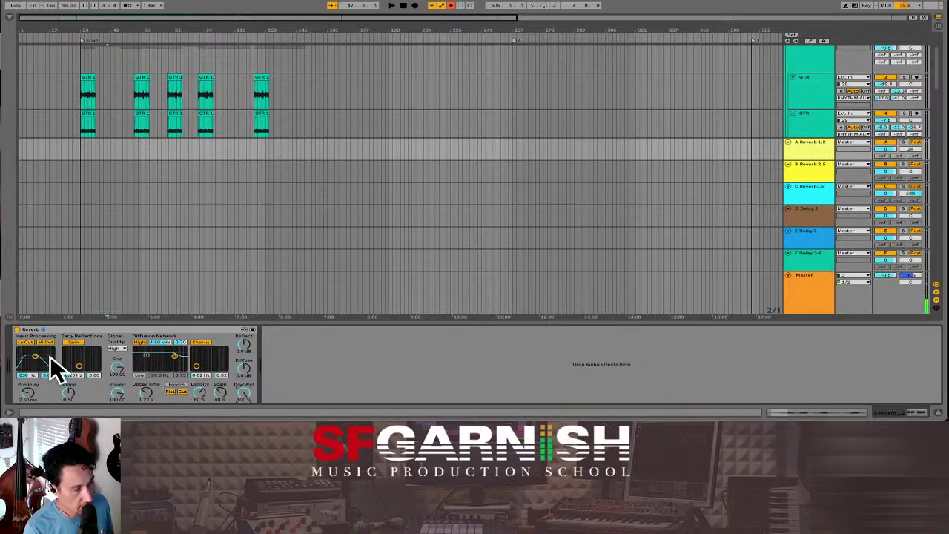
drag(35, 357, 39, 358)
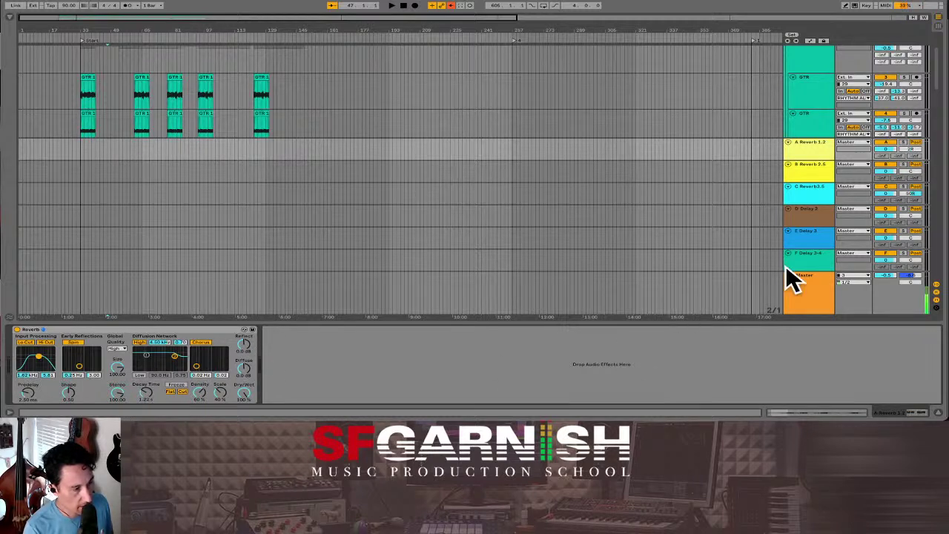
Step: Select the B Reverb 2.5 return and set its Reverb decay time to 2.50 s
click(810, 165)
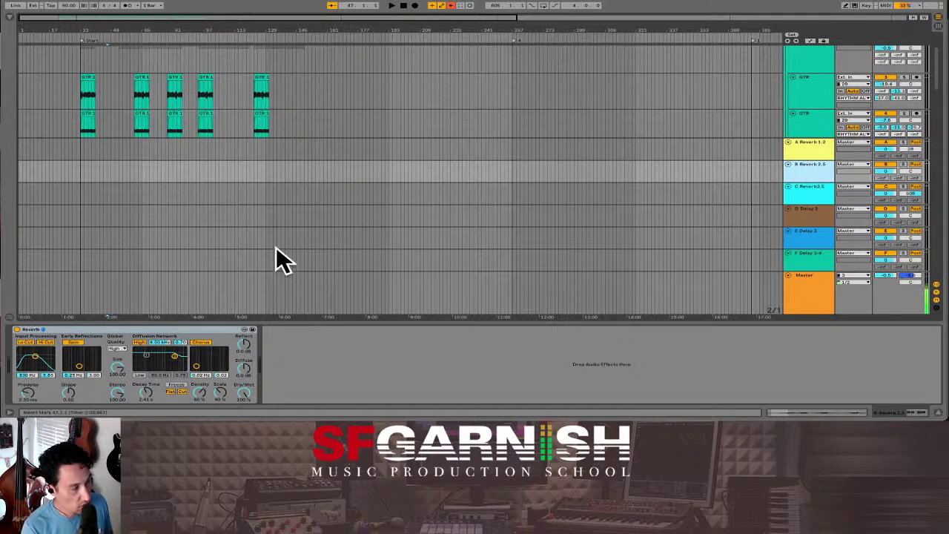
click(146, 397)
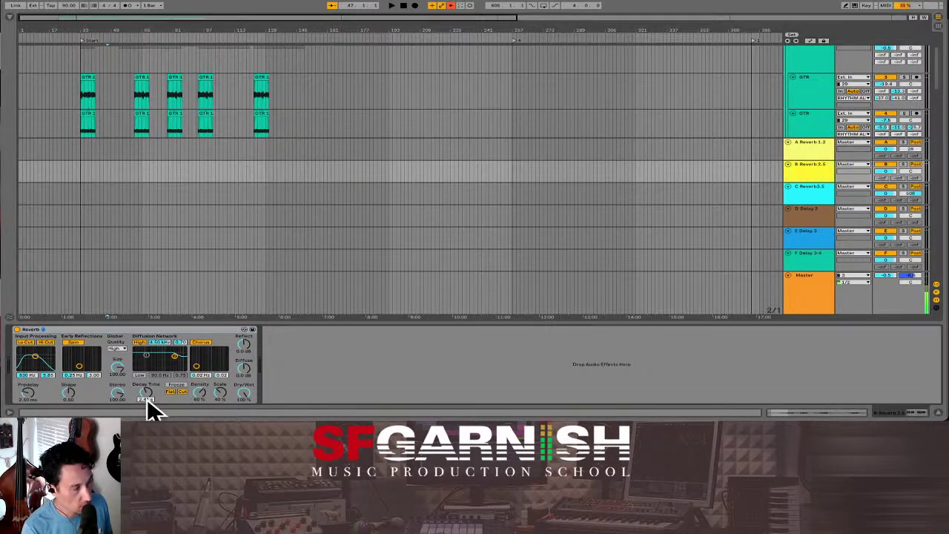
text(1500)
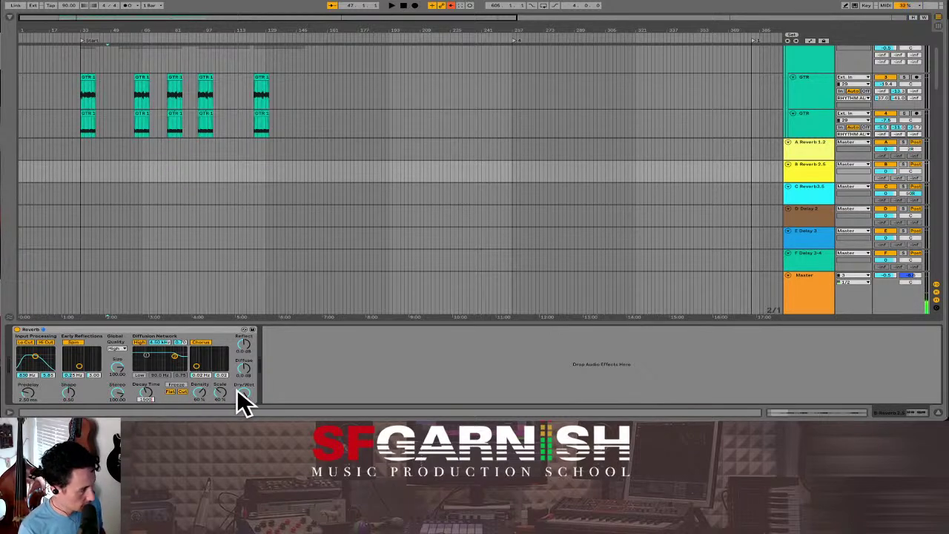
key(BackSpace)
key(BackSpace)
key(BackSpace)
key(BackSpace)
text(25)
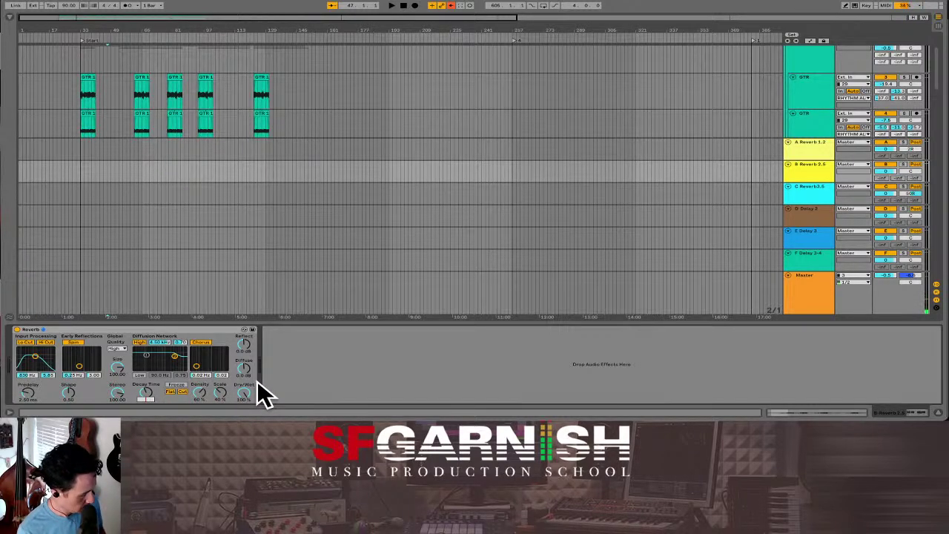
key(Return)
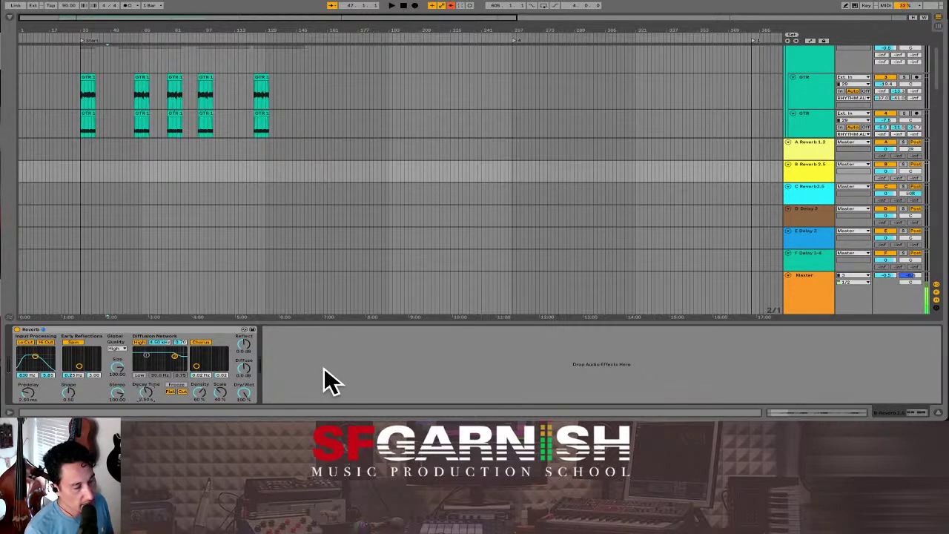
Step: Try a 200 ms decay time on the B Reverb 2.5 return and restore it to 2.50 s
click(146, 398)
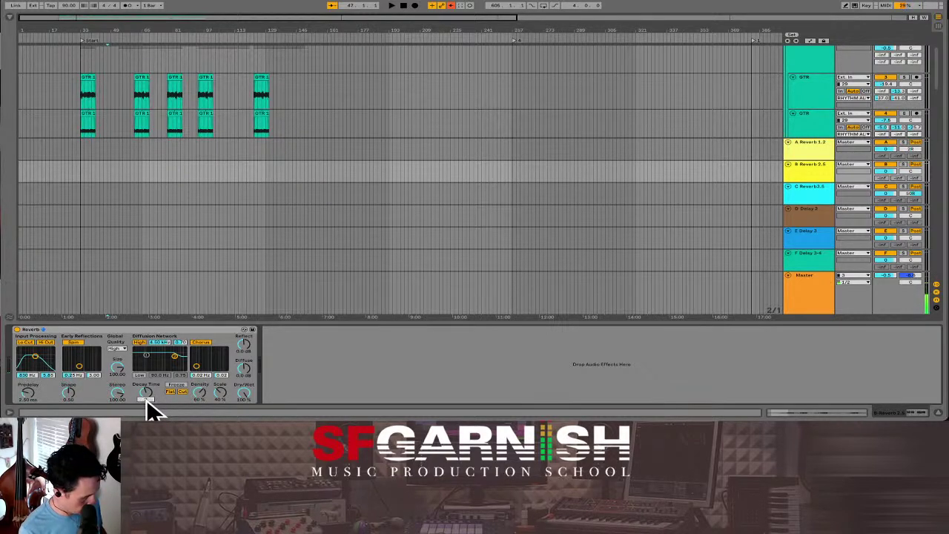
text(200)
key(Return)
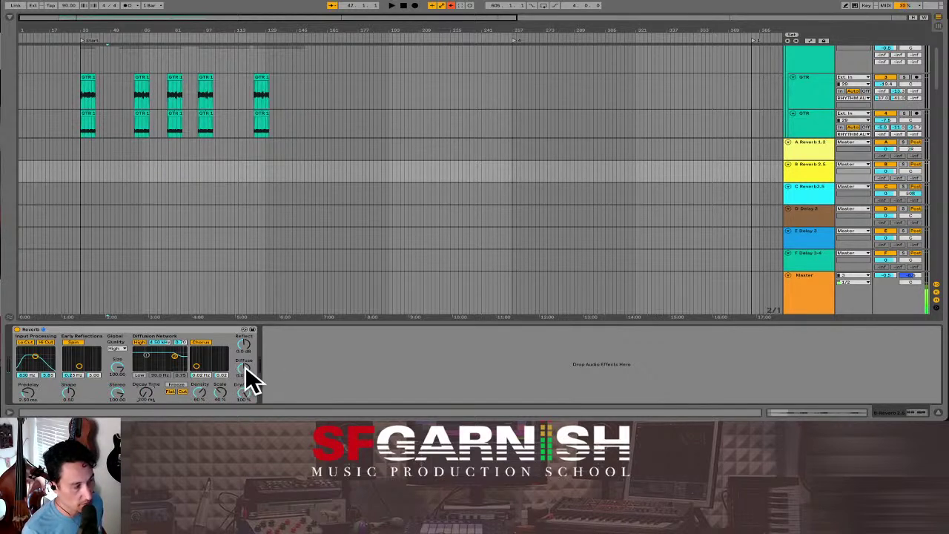
drag(145, 390, 145, 363)
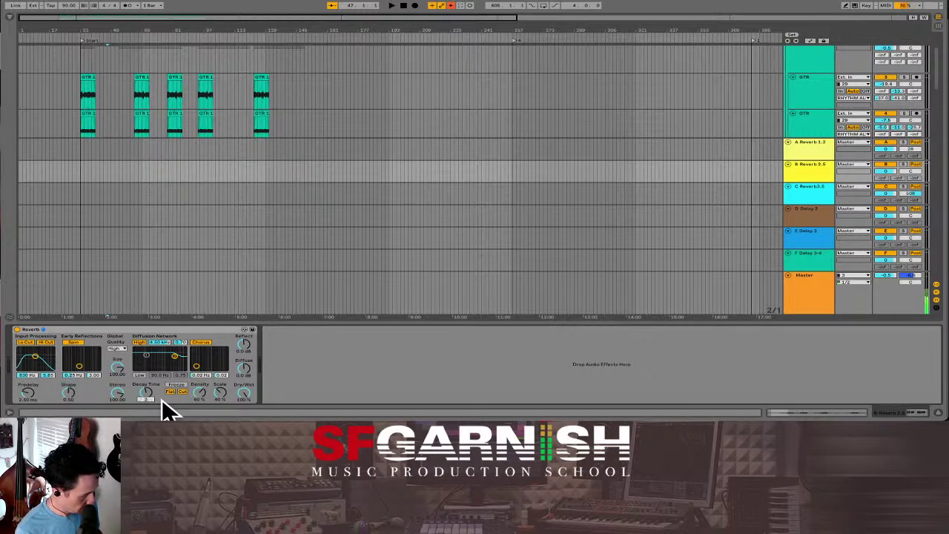
text(500)
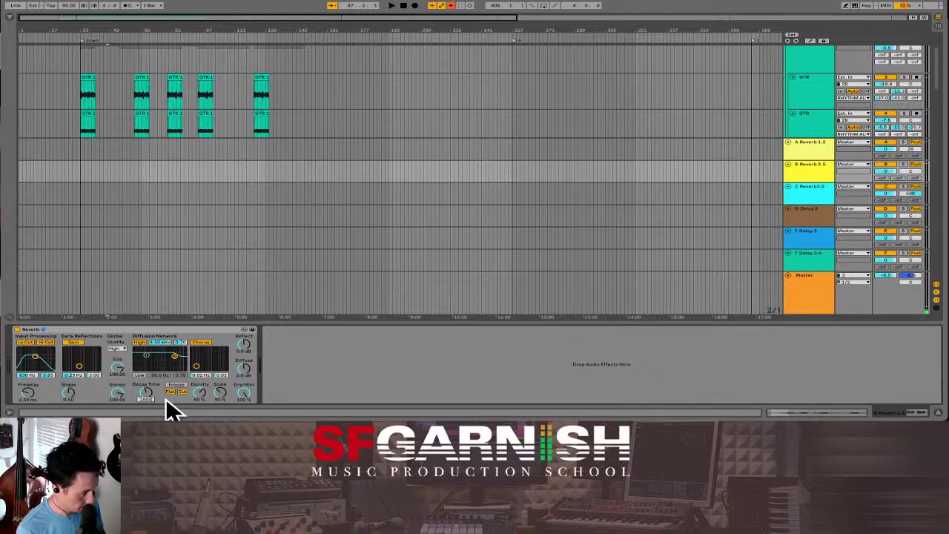
key(Return)
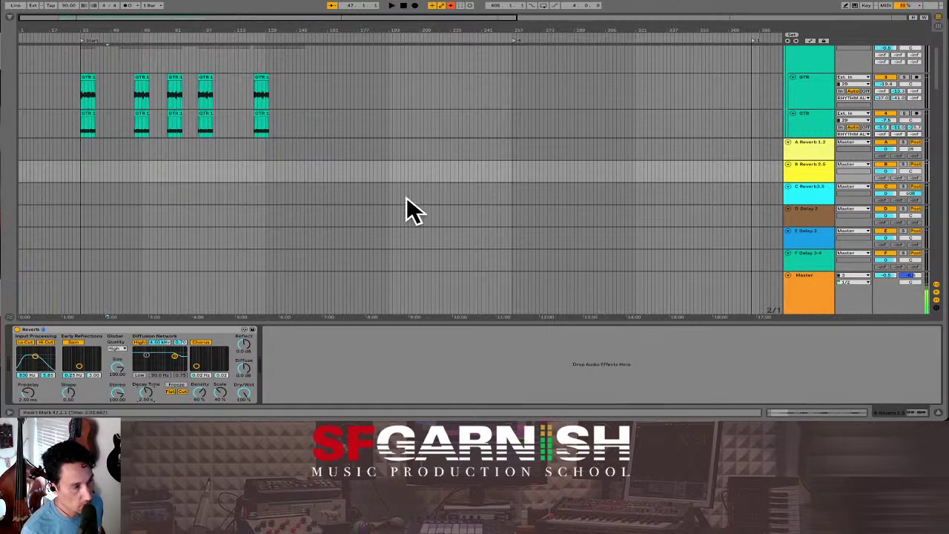
Step: Select the C Reverb3.5 return and set its Reverb decay time to 3.50 s
click(812, 189)
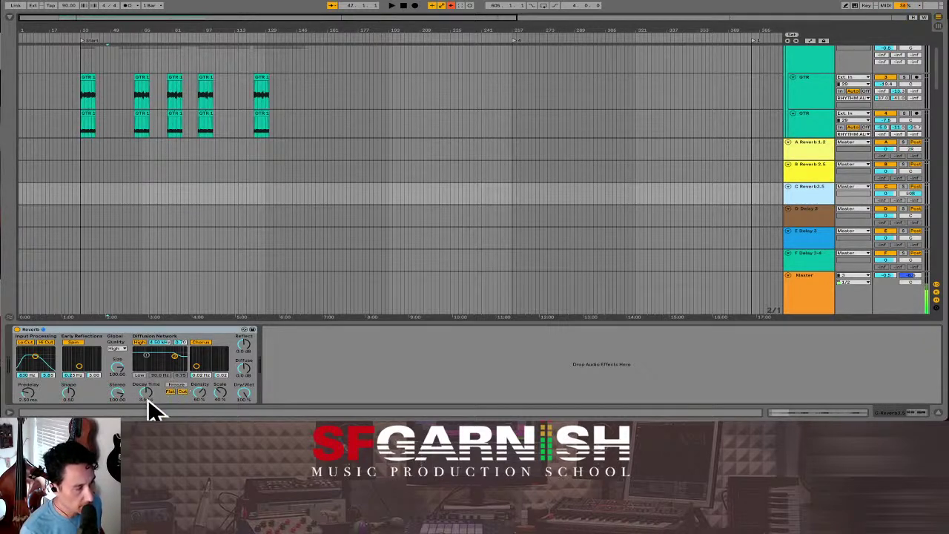
scroll(148, 401, up, 3)
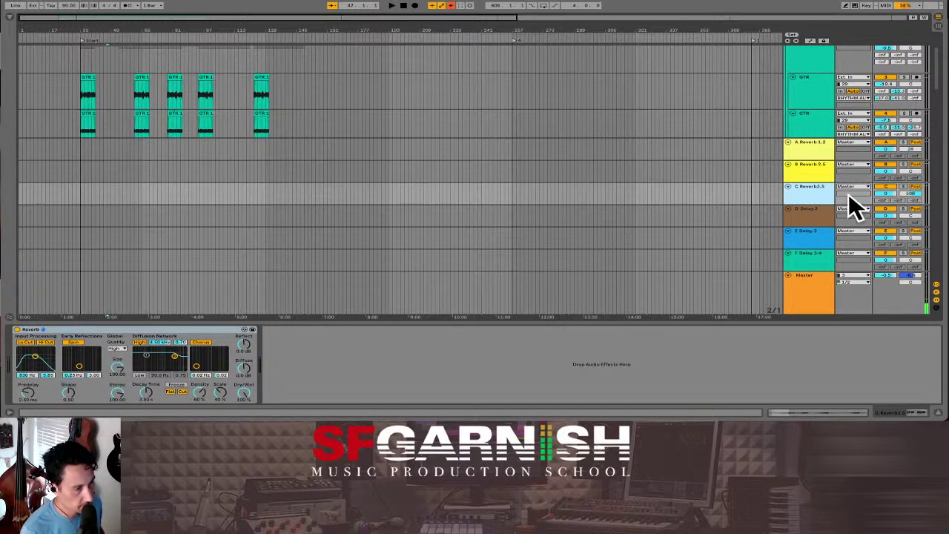
click(813, 213)
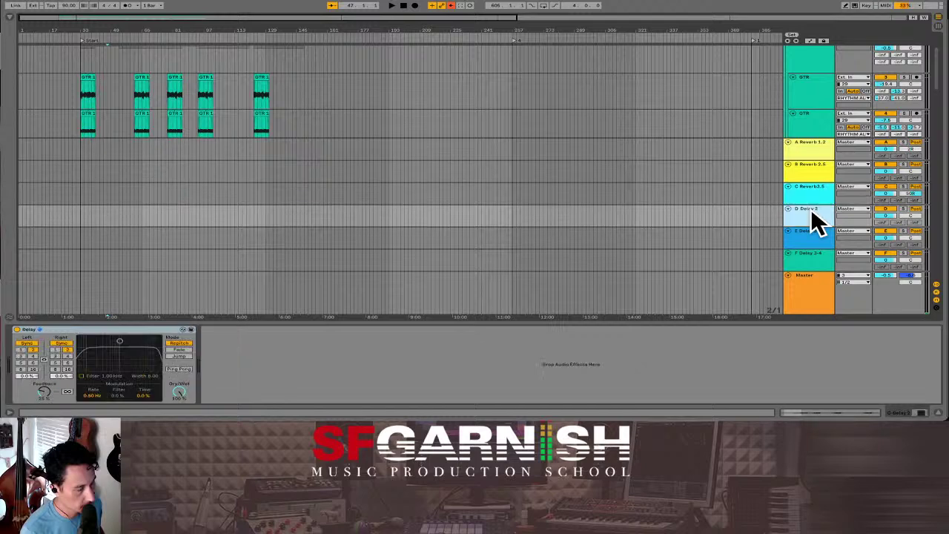
key(Up)
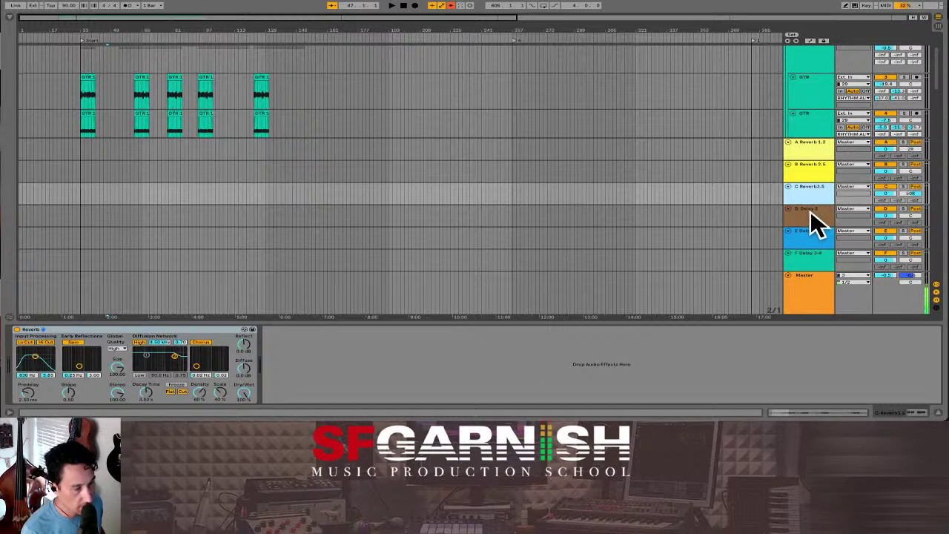
Step: Review the Reverb settings of return A and the Delay settings of returns D Delay 2, E Delay 3 and F Delay 3-4
click(808, 141)
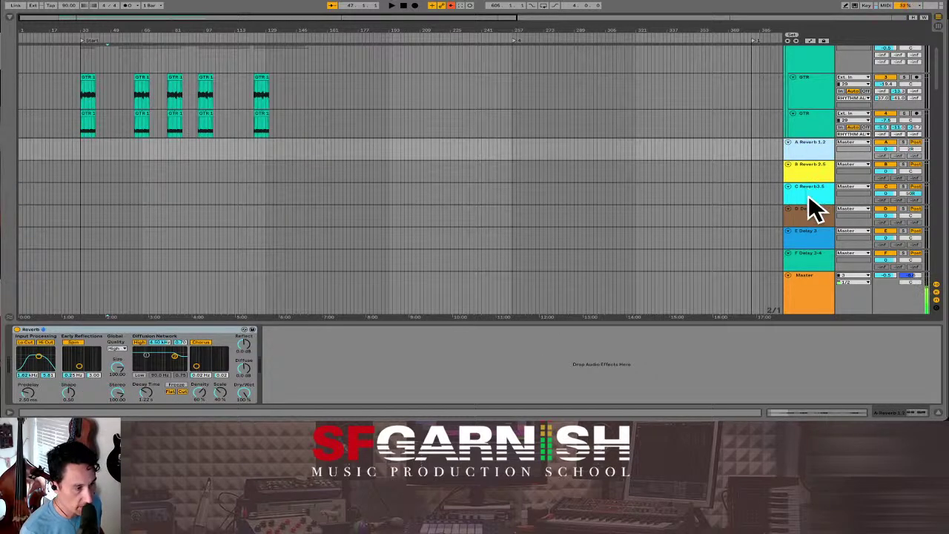
click(807, 205)
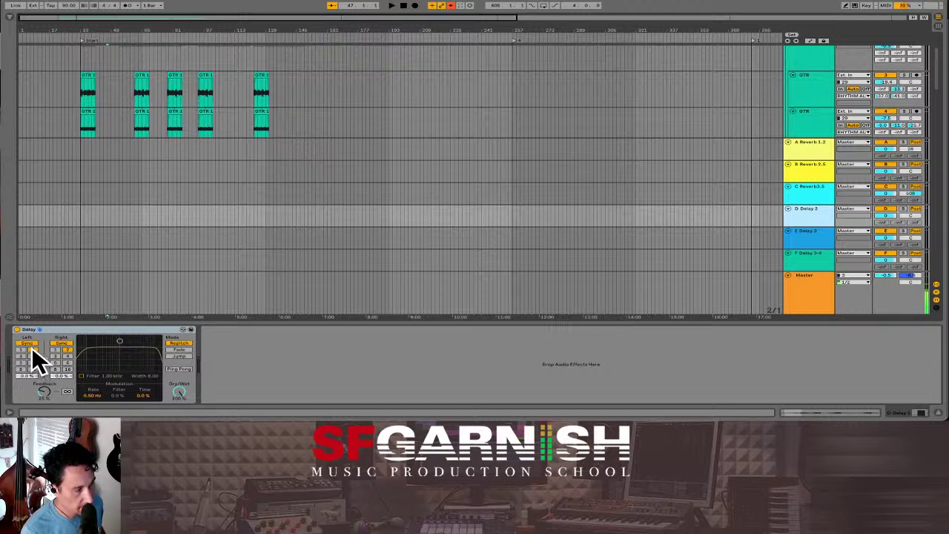
click(819, 233)
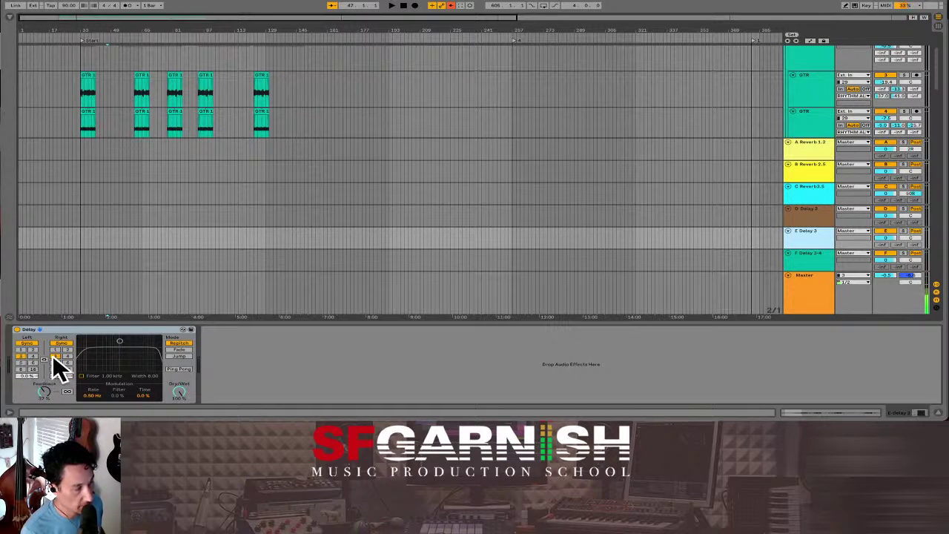
click(813, 267)
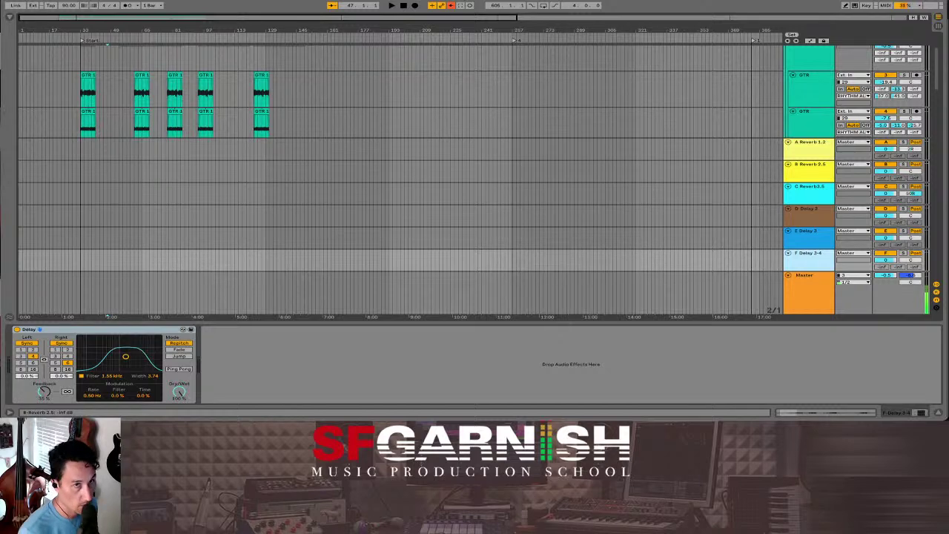
Step: Switch to the Session View mixer and arm Sampler track 15 for recording
key(Tab)
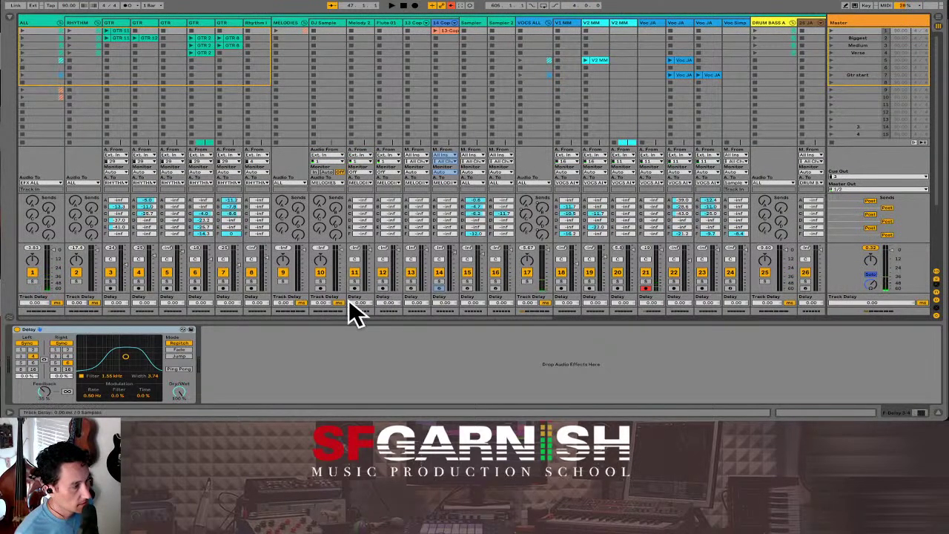
mouse_move(320, 313)
mouse_down()
mouse_move(677, 316)
mouse_move(295, 312)
mouse_move(668, 310)
mouse_move(573, 320)
mouse_move(329, 304)
mouse_up()
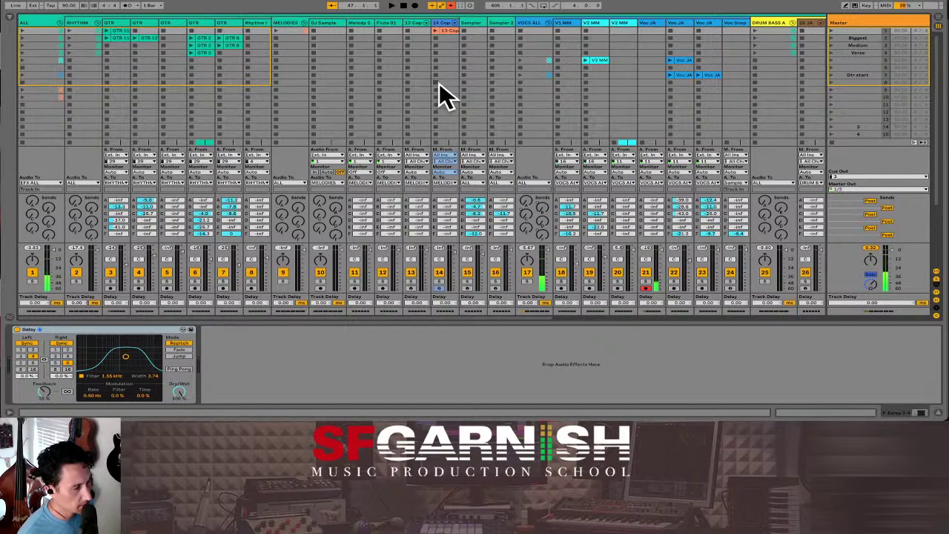
click(468, 288)
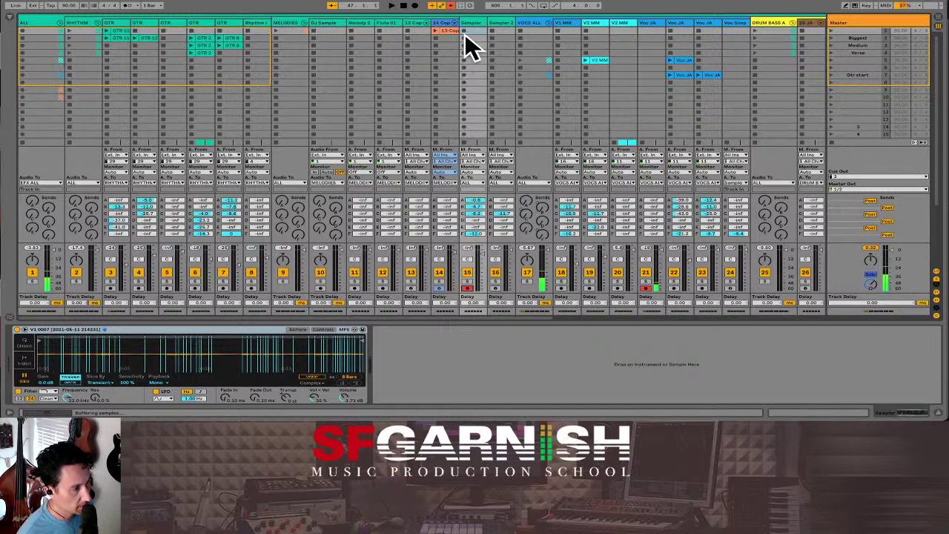
Step: Disarm Sampler track 15, select the V2 MM vocal track 20 and solo it together with track 21
click(468, 288)
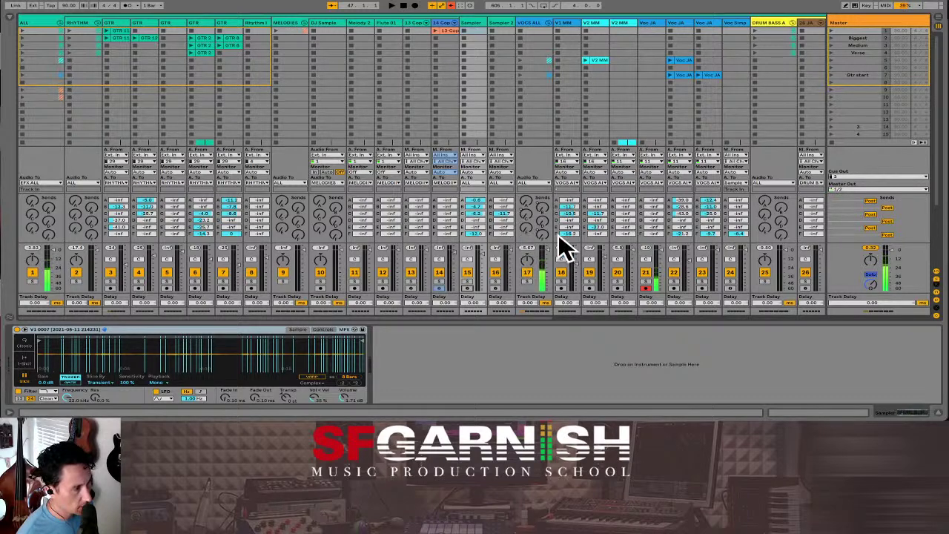
click(625, 23)
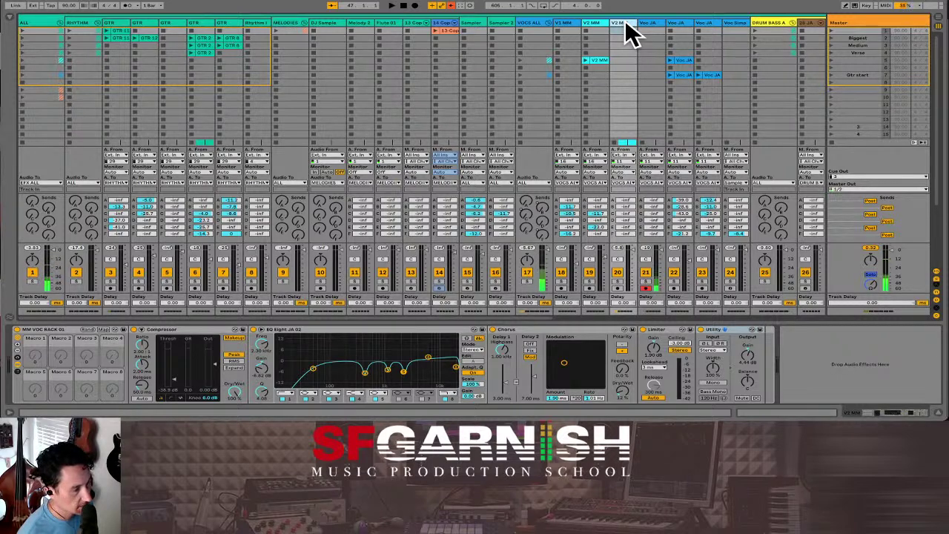
click(647, 280)
click(616, 282)
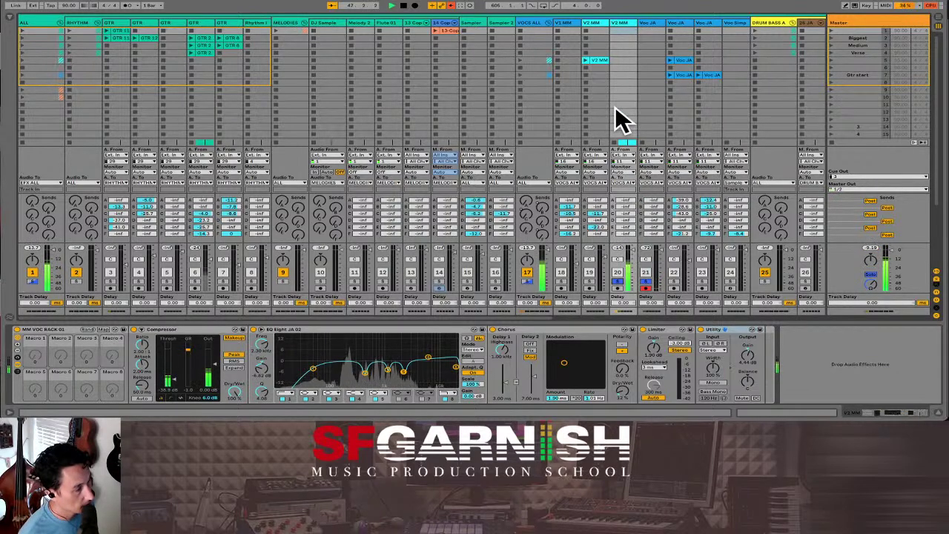
Step: Raise the A, B and C reverb sends on V2 MM track 20 during playback and widen its mixer strip
mouse_move(627, 202)
mouse_down()
mouse_move(627, 182)
mouse_move(627, 206)
mouse_move(627, 195)
mouse_up()
drag(626, 207, 626, 227)
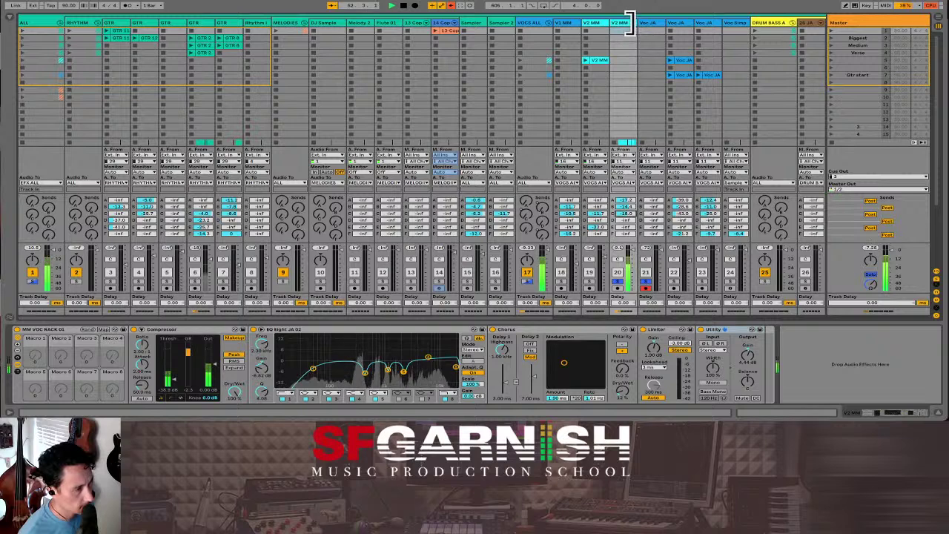
drag(636, 22, 662, 23)
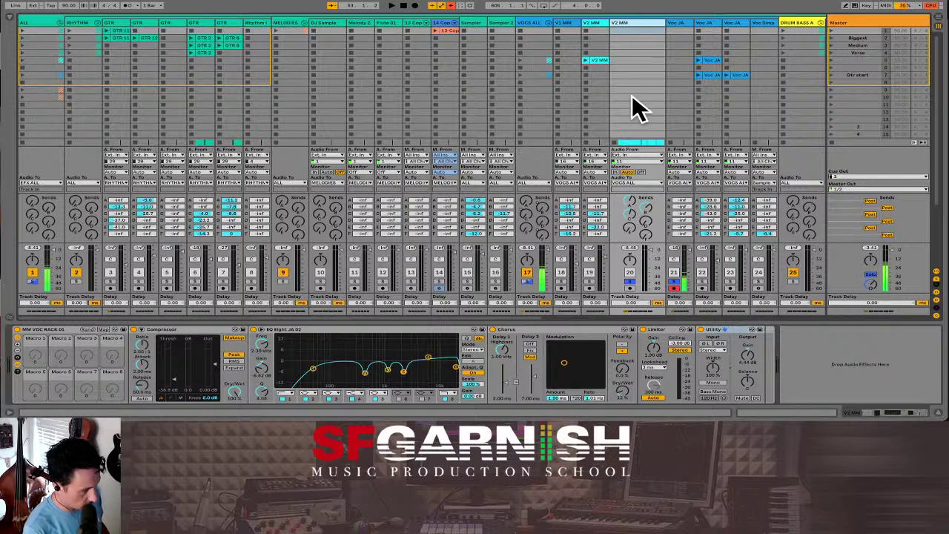
Step: Set the audio buffer size to 1024 samples in the preferences and close them
key(super+comma)
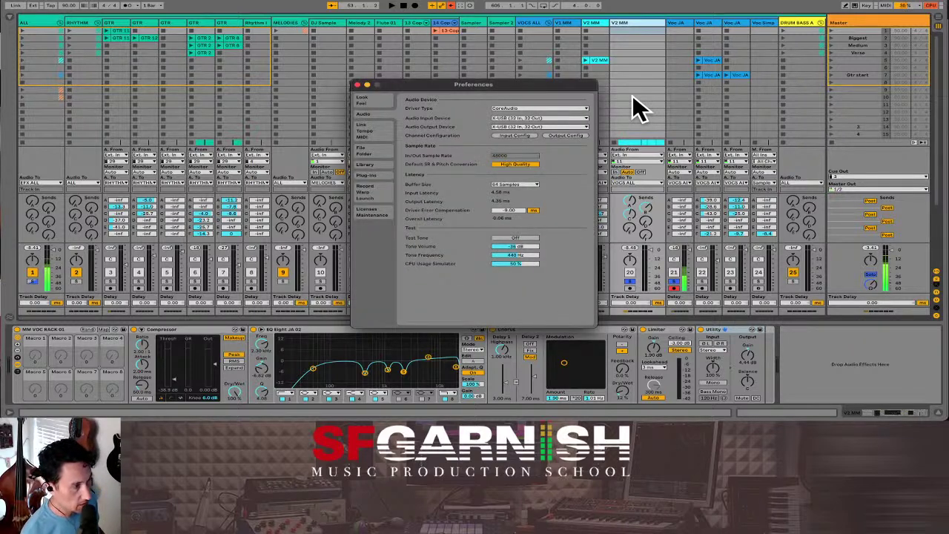
click(525, 184)
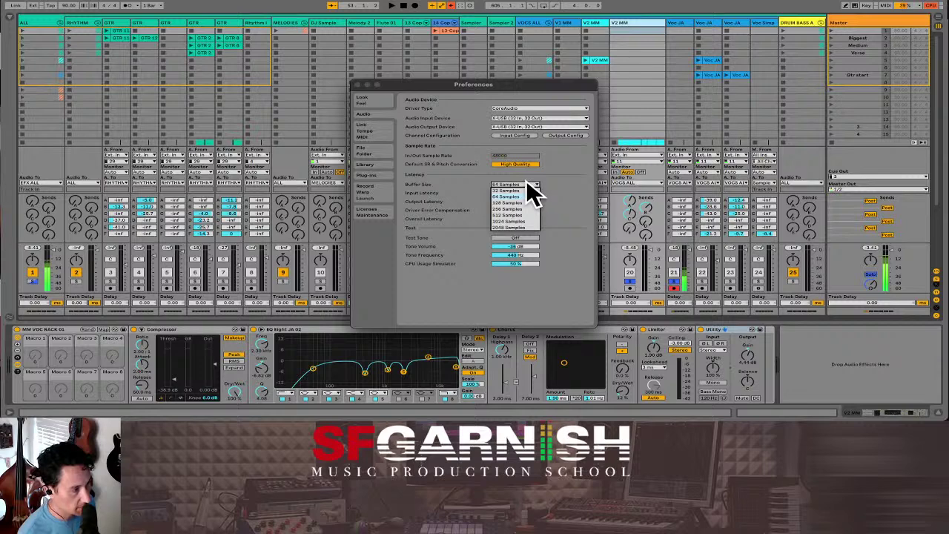
click(513, 220)
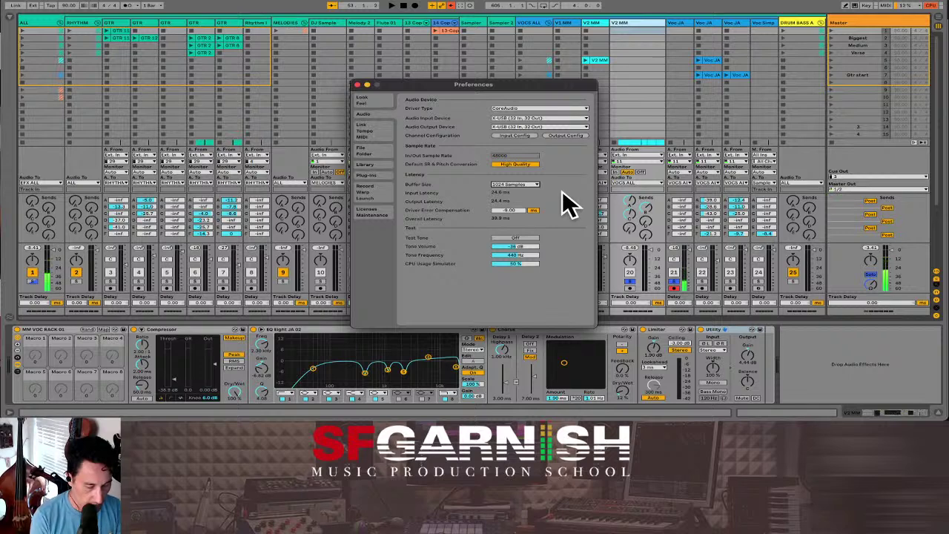
click(357, 85)
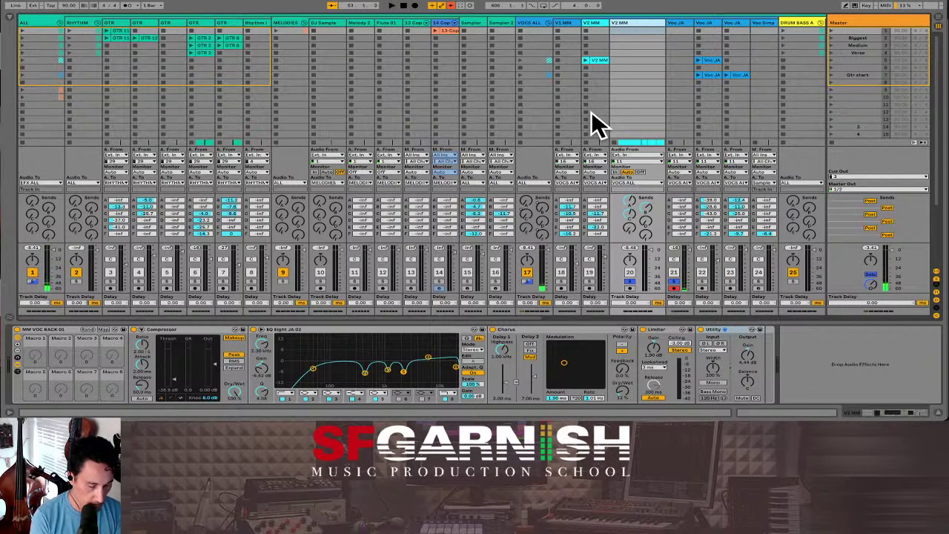
Step: Unsolo and disarm track 21, leaving only V2 MM track 20 soloed
click(675, 280)
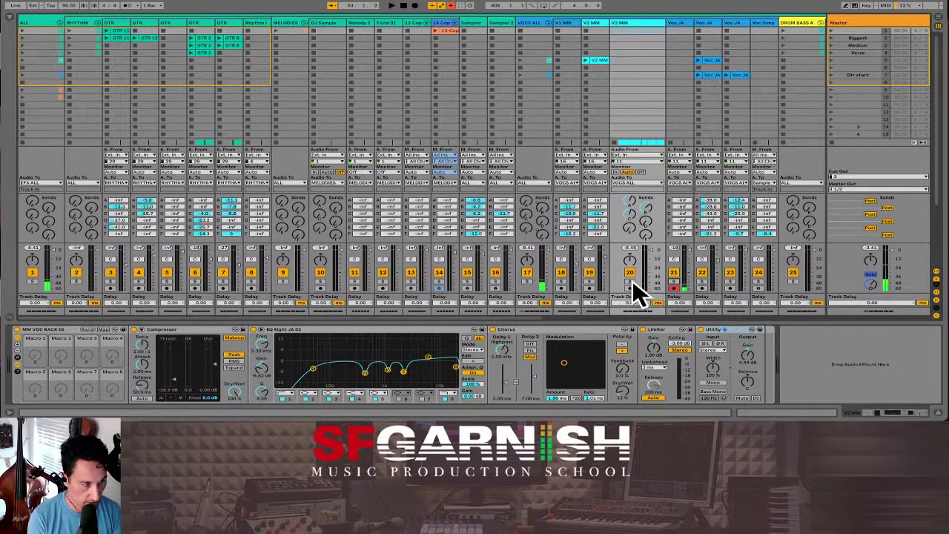
click(629, 280)
click(674, 288)
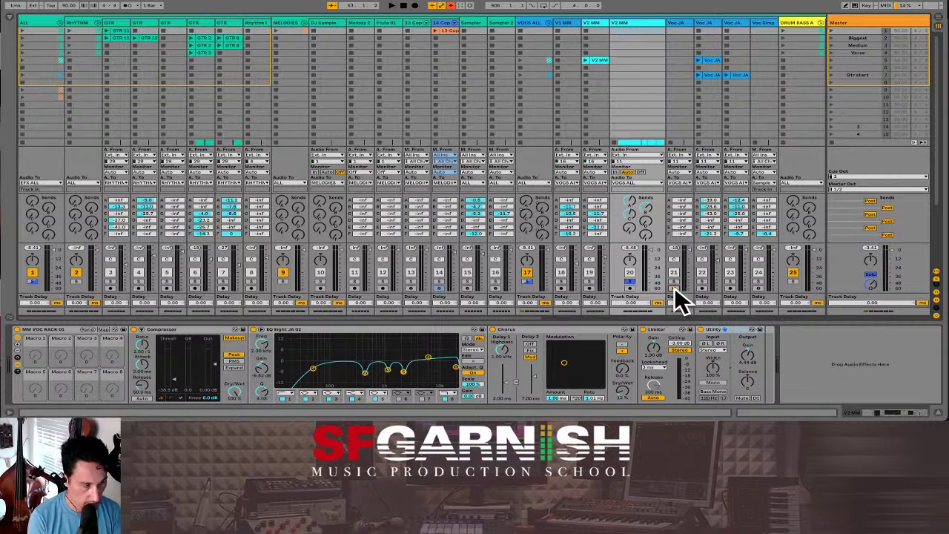
click(630, 288)
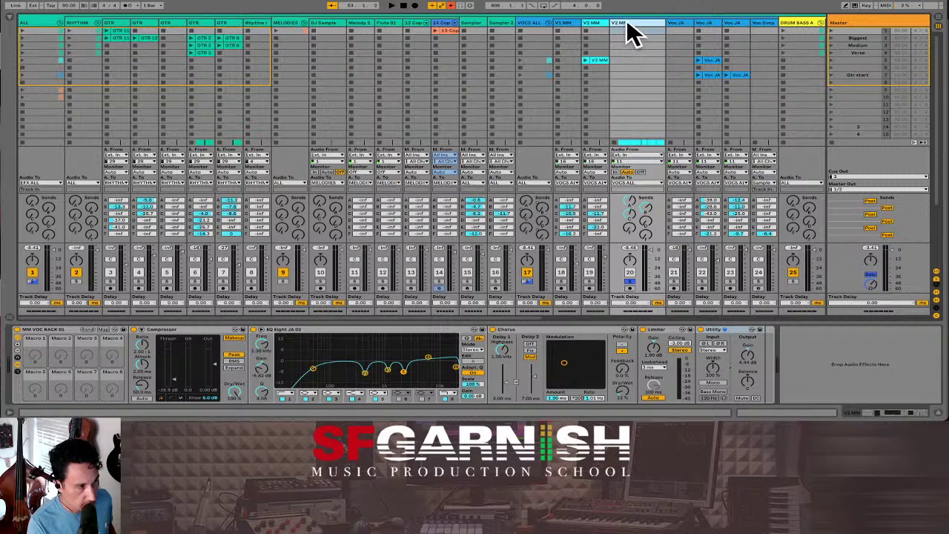
Step: Play the soloed V2 MM vocal dry and with its A-Reverb 1.2 send raised to about -14.3 dB
key(space)
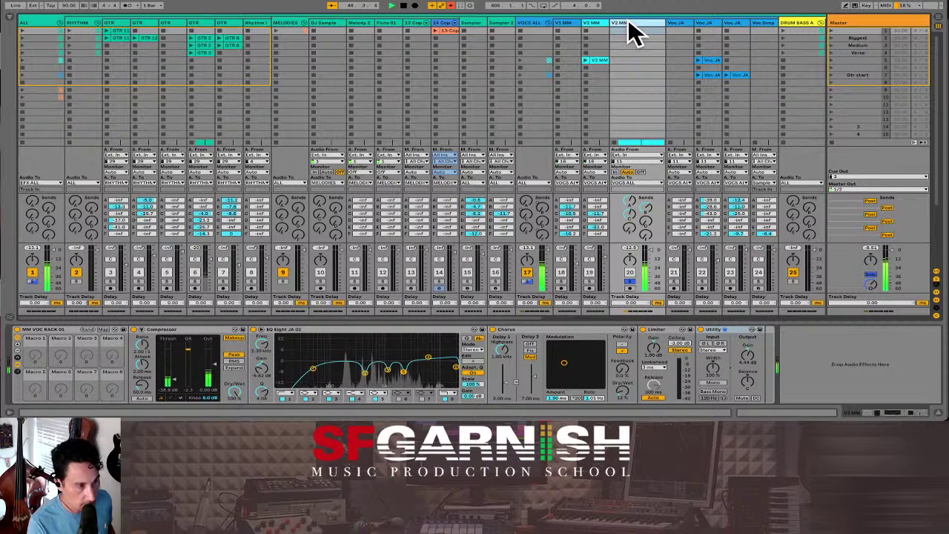
key(space)
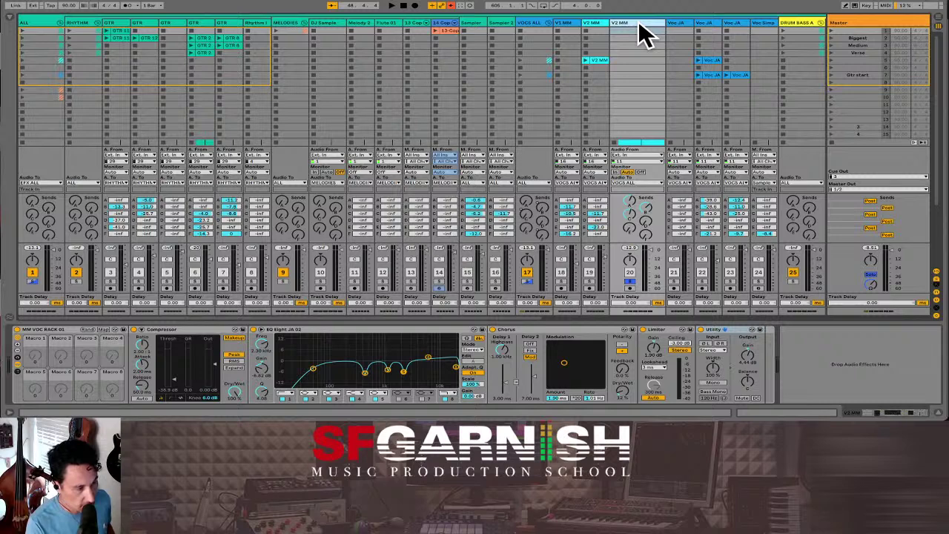
key(space)
key(space)
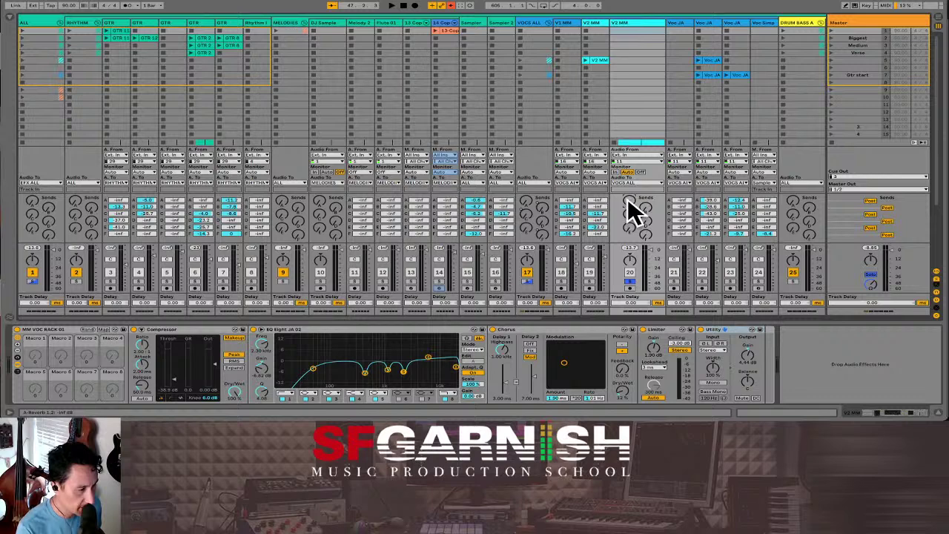
key(space)
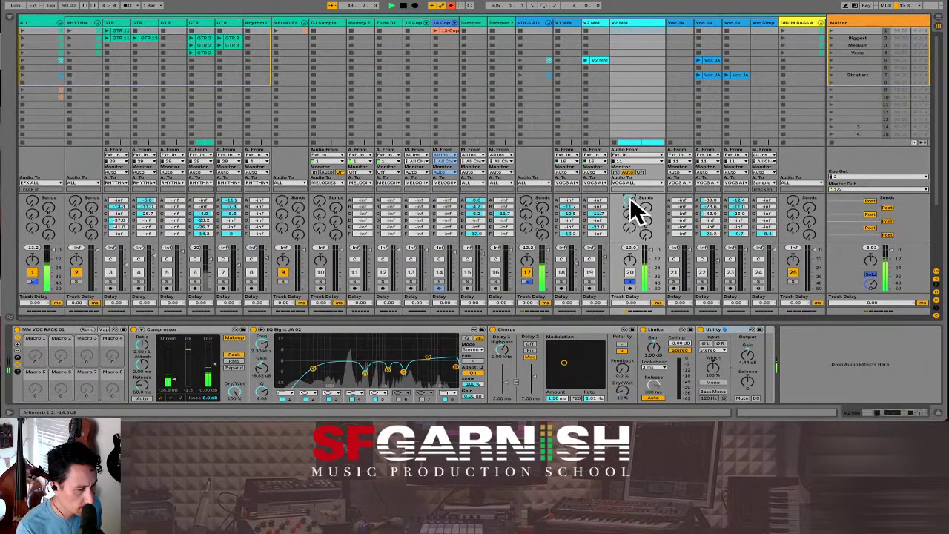
drag(630, 210, 631, 212)
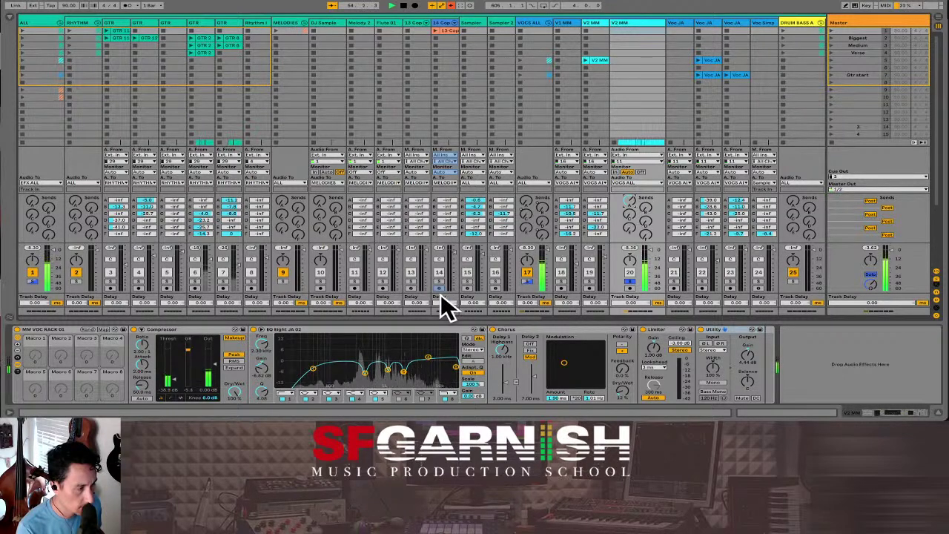
key(space)
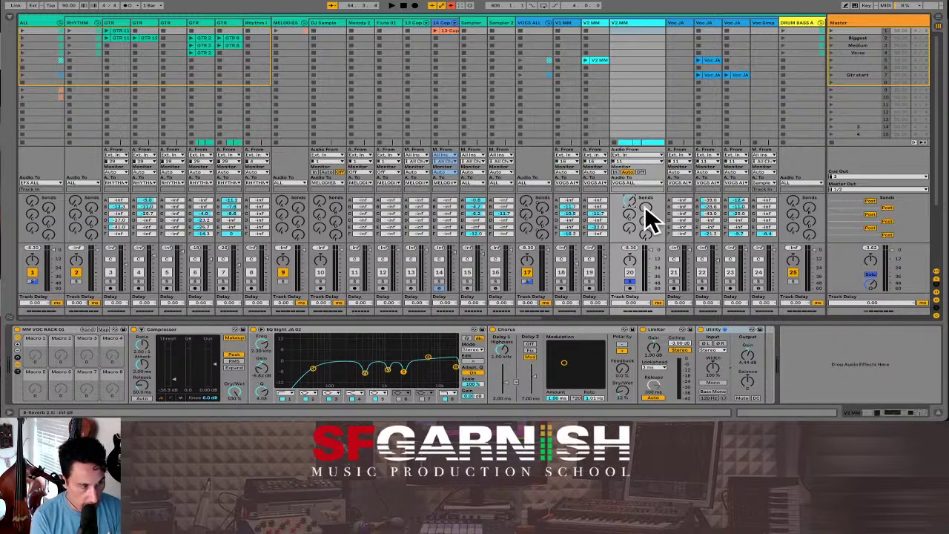
Step: Raise the V2 MM track's B-Reverb 2.5 send and set its C-Reverb3.5 send to -14.0 dB during playback
drag(645, 207, 645, 197)
key(space)
drag(644, 208, 631, 218)
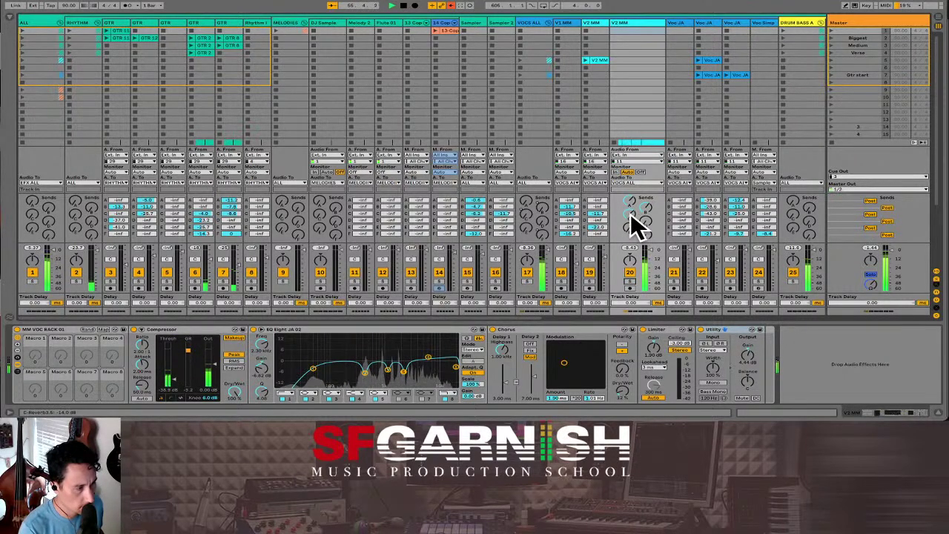
Step: Set the V2 MM track volume to -6.4 dB and raise the Chorus dry/wet amount
mouse_move(647, 247)
mouse_down()
mouse_move(648, 266)
mouse_move(647, 257)
mouse_up()
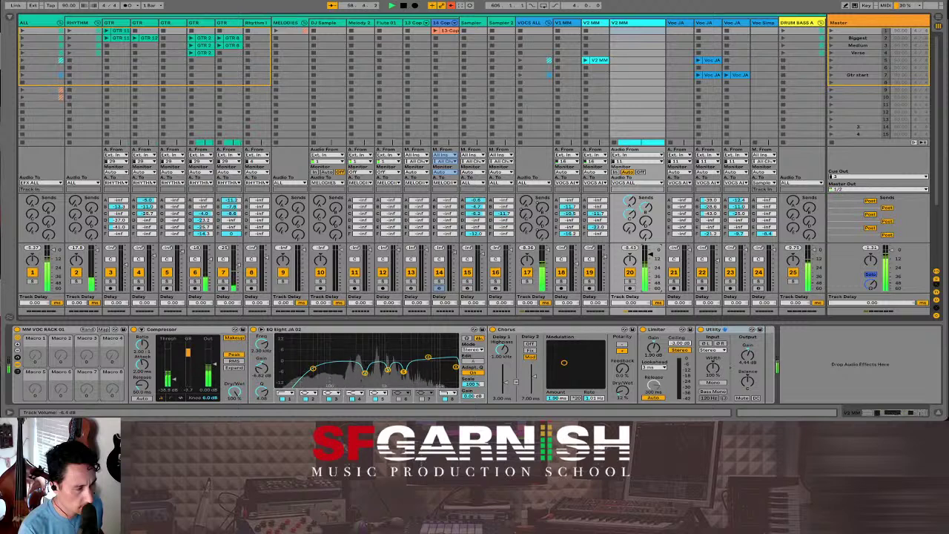
drag(623, 389, 623, 387)
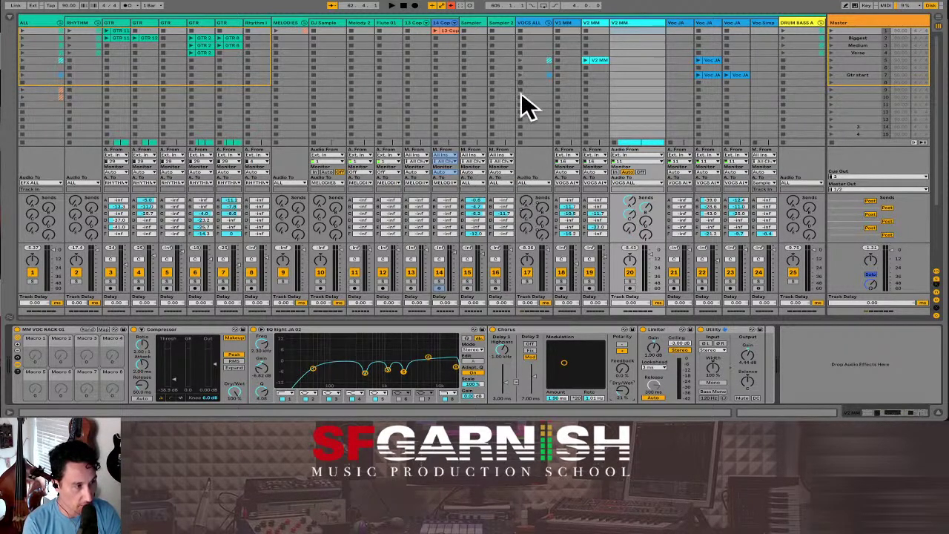
Step: Collapse the VOCS ALL group track and expand it again
click(549, 23)
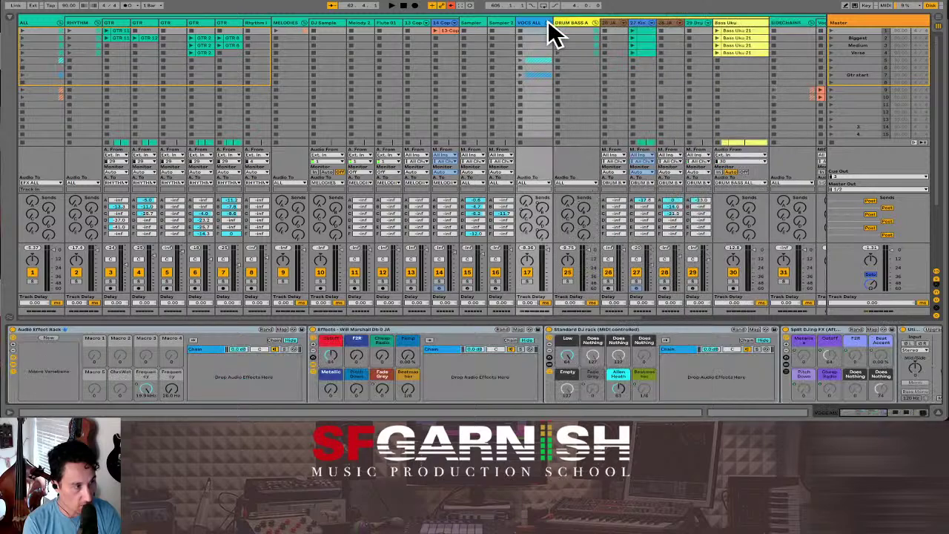
click(549, 23)
click(548, 22)
click(548, 22)
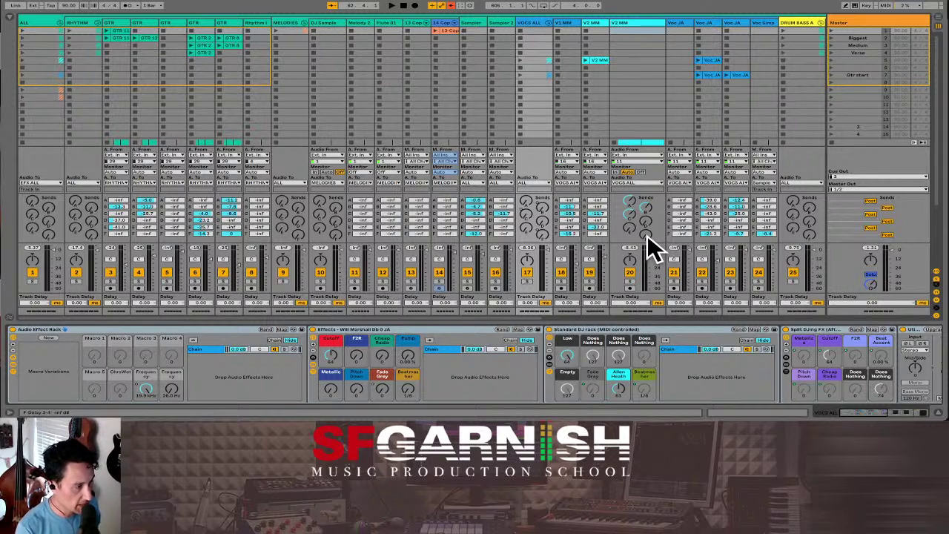
Step: Try raised F-Delay 3-4, E-Delay 3 (-14.0 dB) and D-Delay 2 (-11.4 dB) sends on the V2 MM track during playback
drag(647, 234, 647, 215)
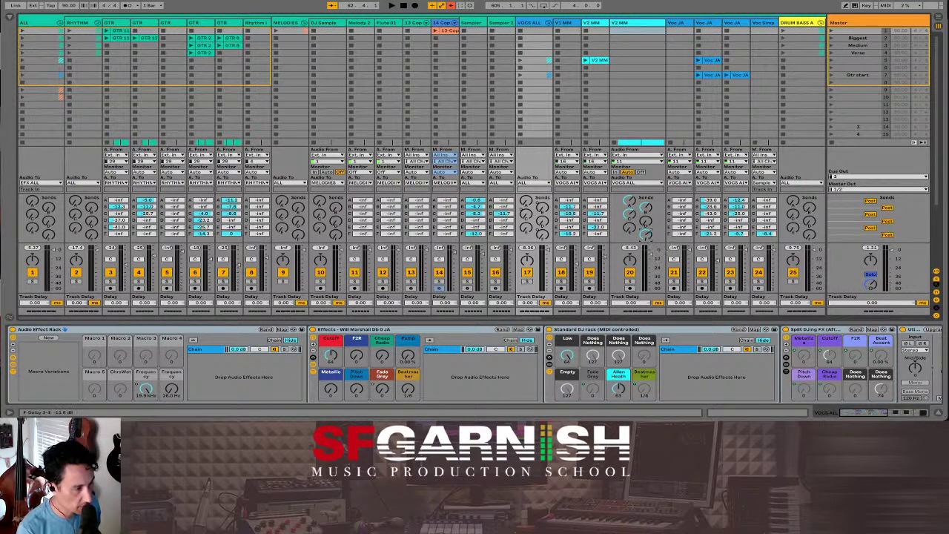
drag(635, 228, 634, 215)
key(space)
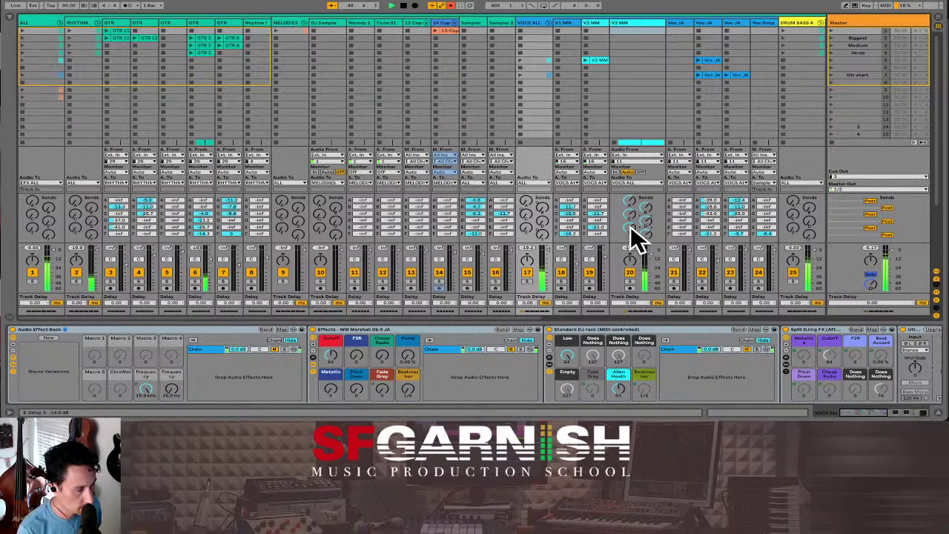
mouse_move(644, 231)
mouse_down()
mouse_move(644, 209)
mouse_move(645, 232)
mouse_up()
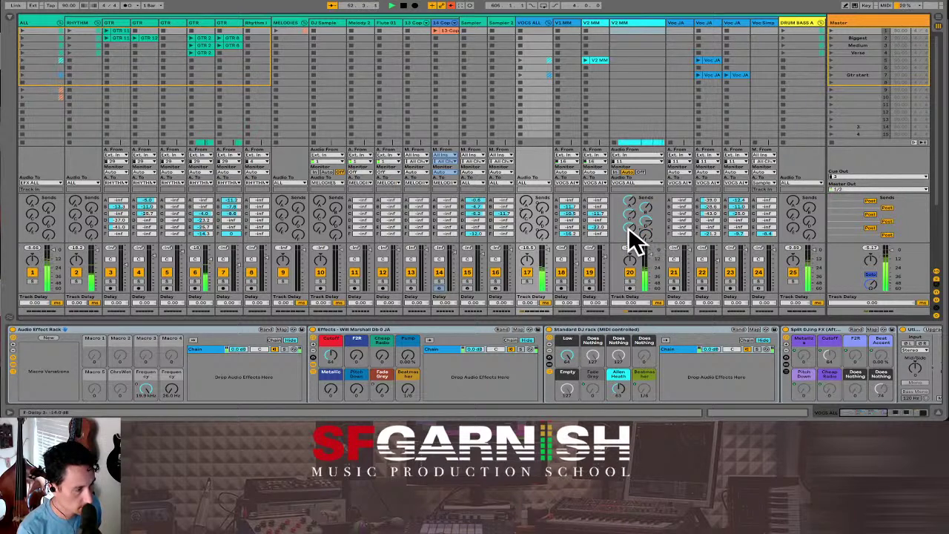
drag(643, 218, 644, 218)
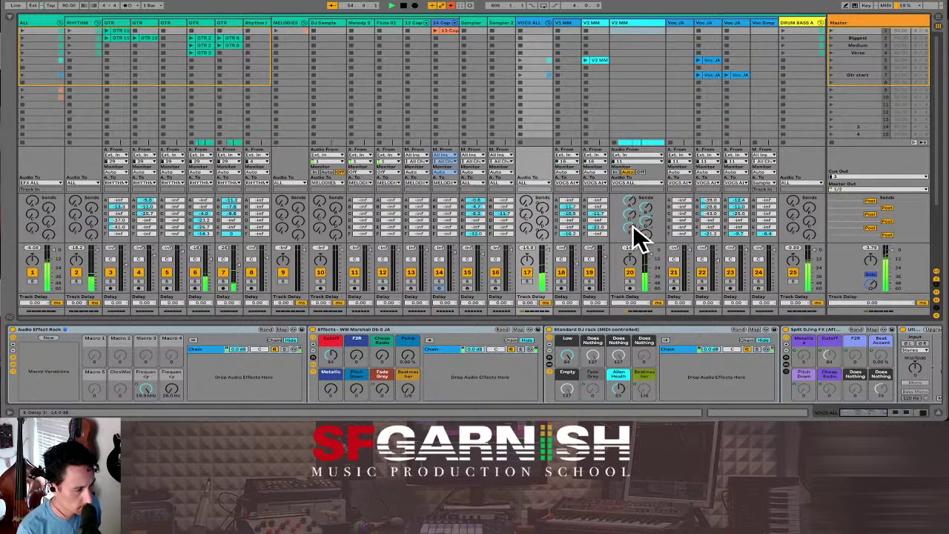
mouse_move(632, 224)
mouse_down()
mouse_move(632, 215)
mouse_move(633, 224)
mouse_up()
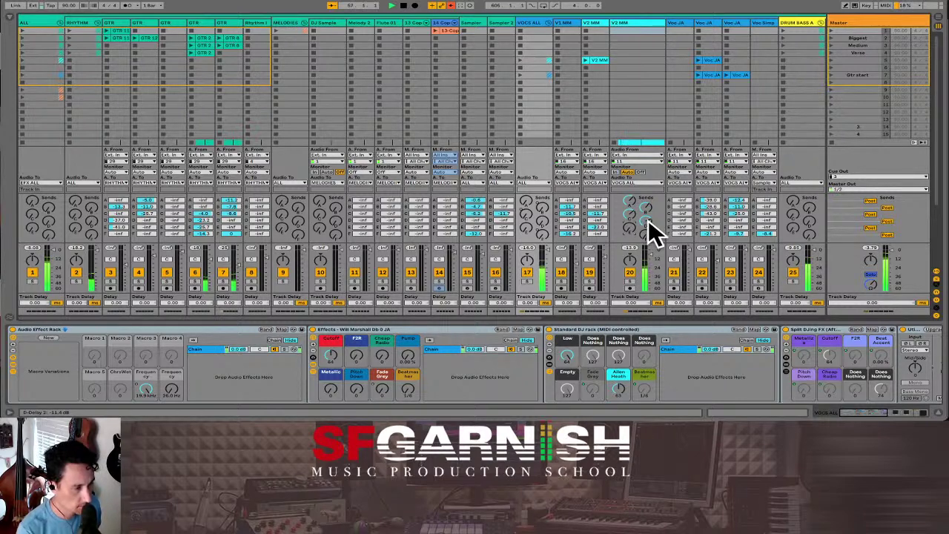
Step: Set the V2 MM sends to -20.0 dB for E-Delay 3 and -24.0 dB for D-Delay 2, rebalance F-Delay 3-4 and stop playback
mouse_move(648, 219)
mouse_down()
mouse_move(648, 208)
mouse_move(647, 238)
mouse_move(648, 212)
mouse_move(634, 234)
mouse_move(629, 223)
mouse_up()
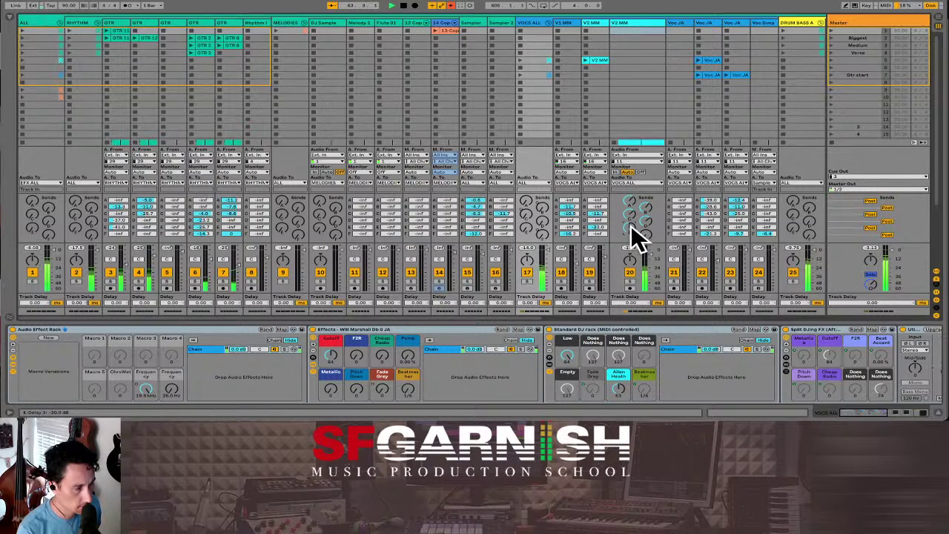
drag(645, 234, 645, 223)
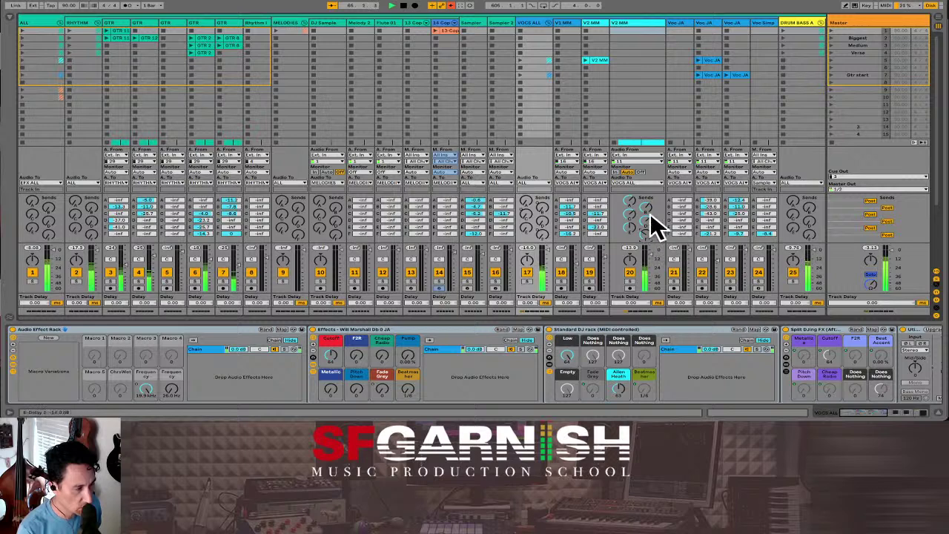
drag(648, 227, 646, 241)
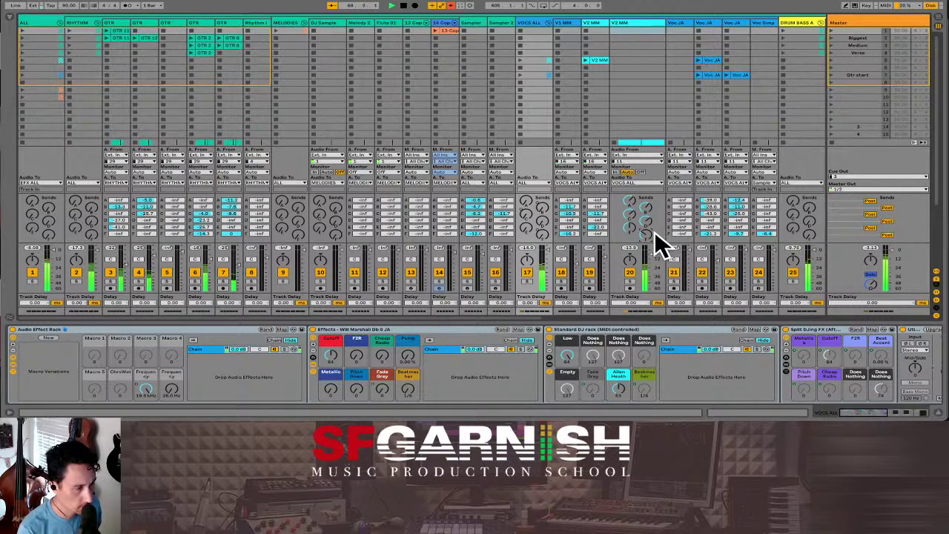
drag(646, 233, 647, 229)
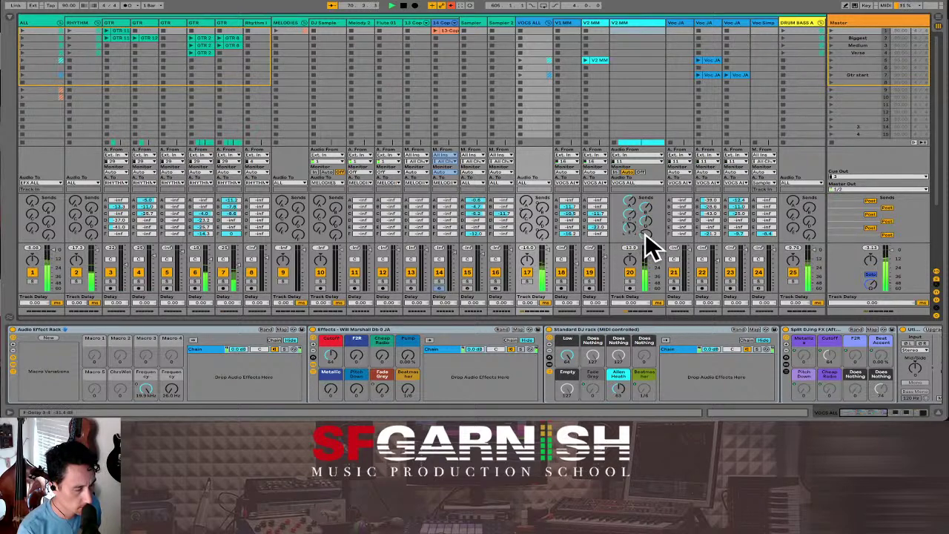
key(space)
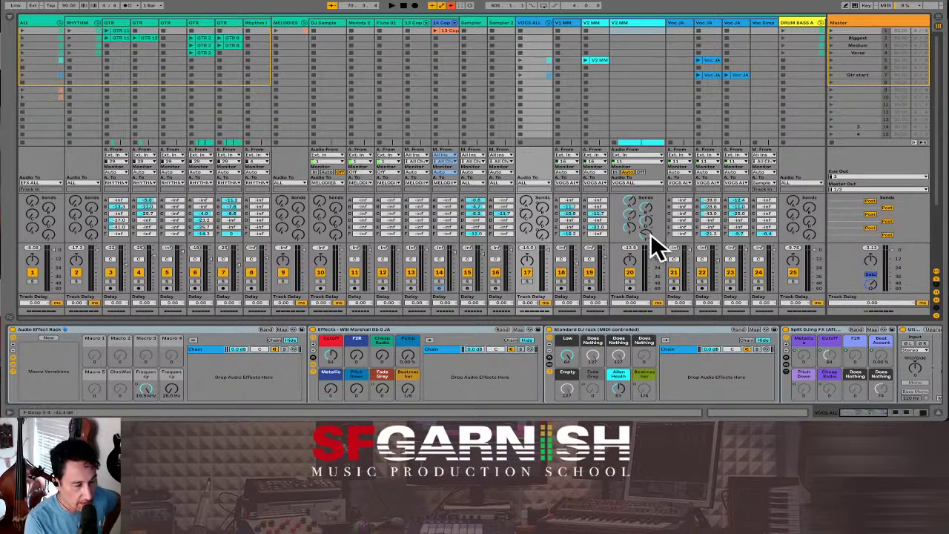
Step: Bring the return tracks into view and open the Delay settings of return F Delay 3-4
click(934, 286)
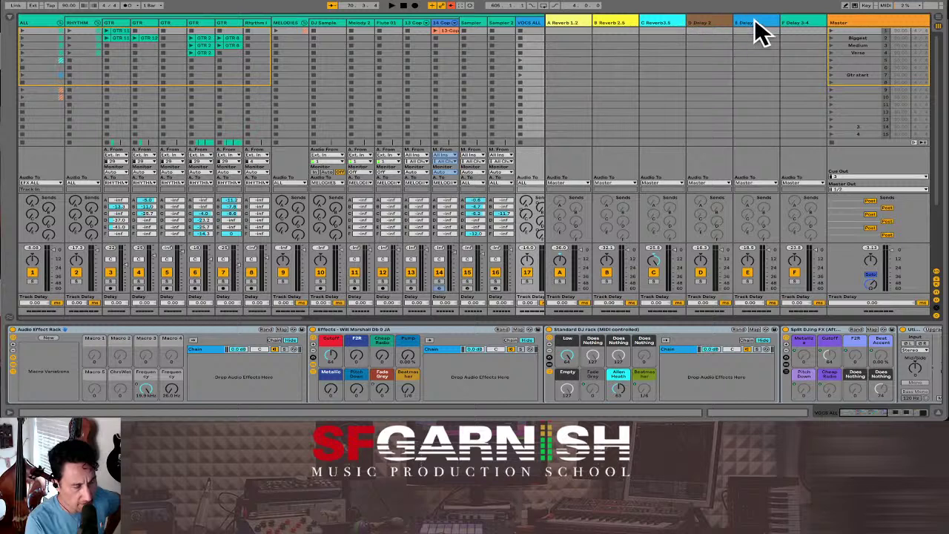
click(806, 22)
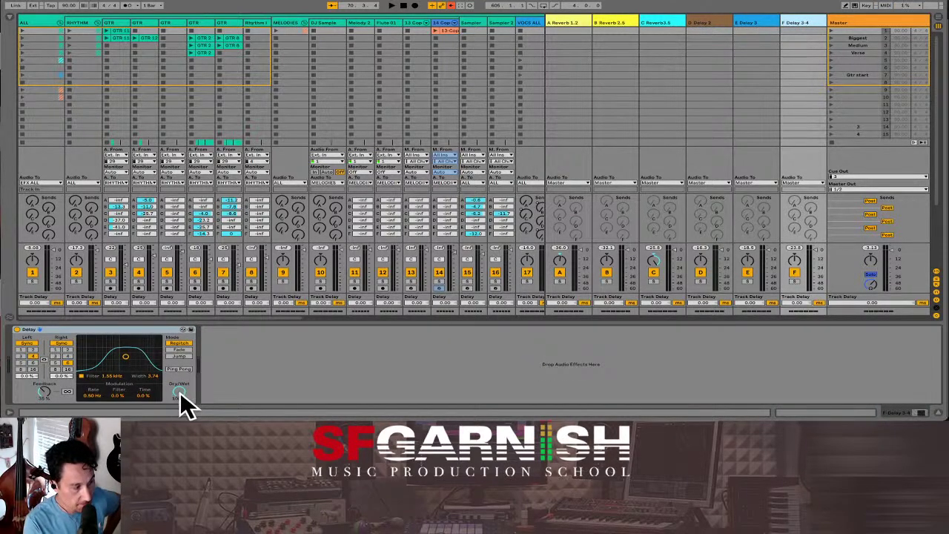
Step: Examine the Dry/Wet control of the Delay on return F Delay 3-4, comparing the return tracks with the V2 MM sends
click(179, 393)
drag(179, 393, 86, 390)
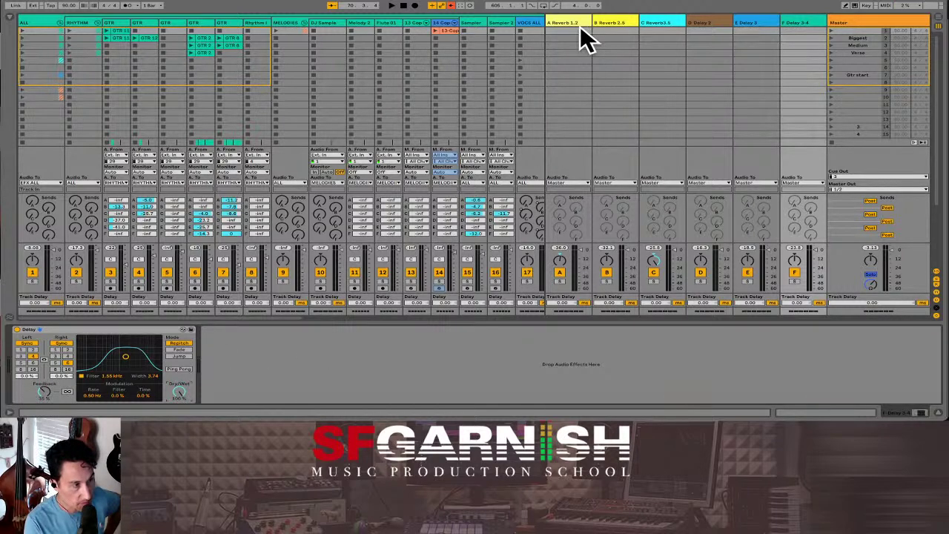
click(935, 293)
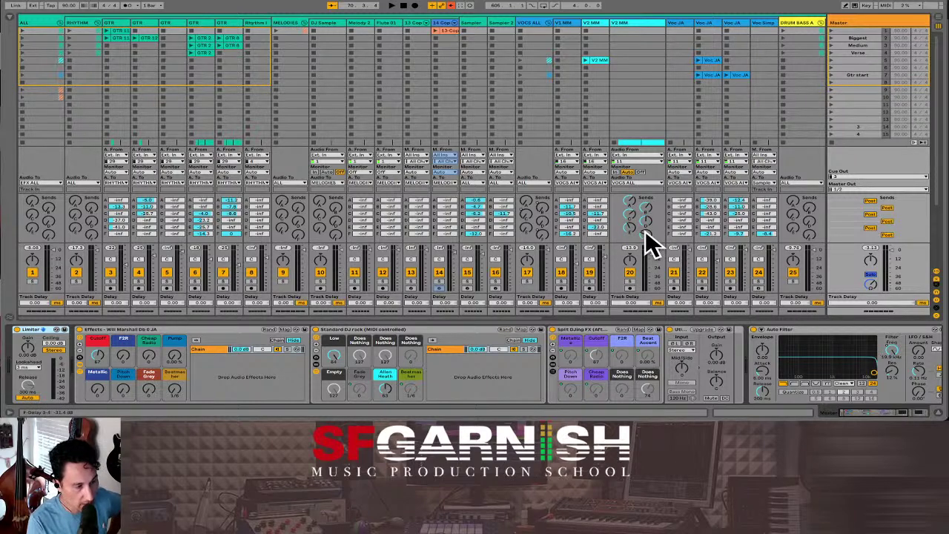
click(935, 285)
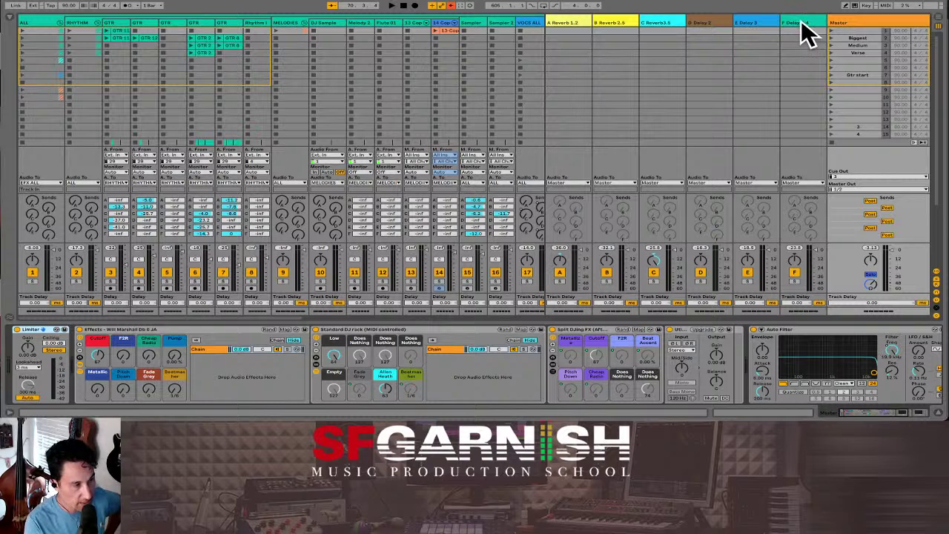
click(802, 25)
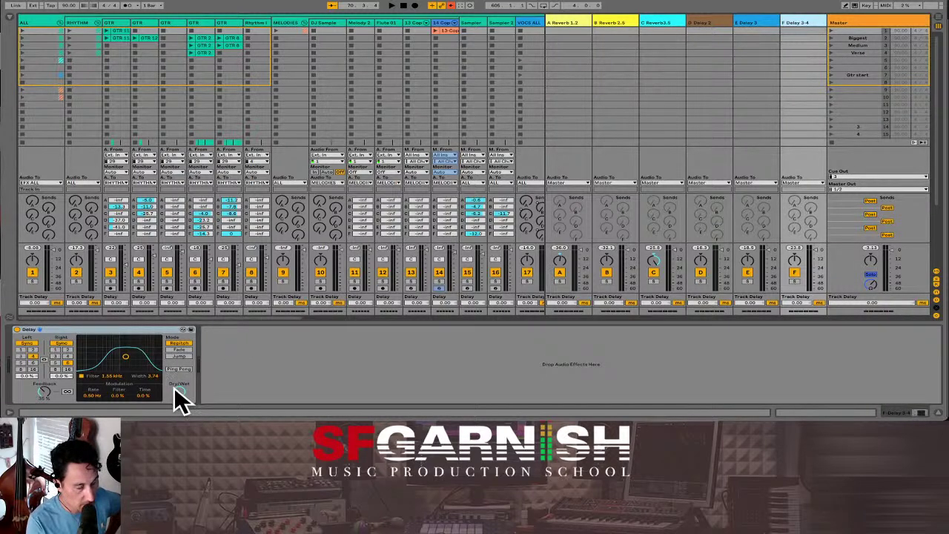
click(936, 286)
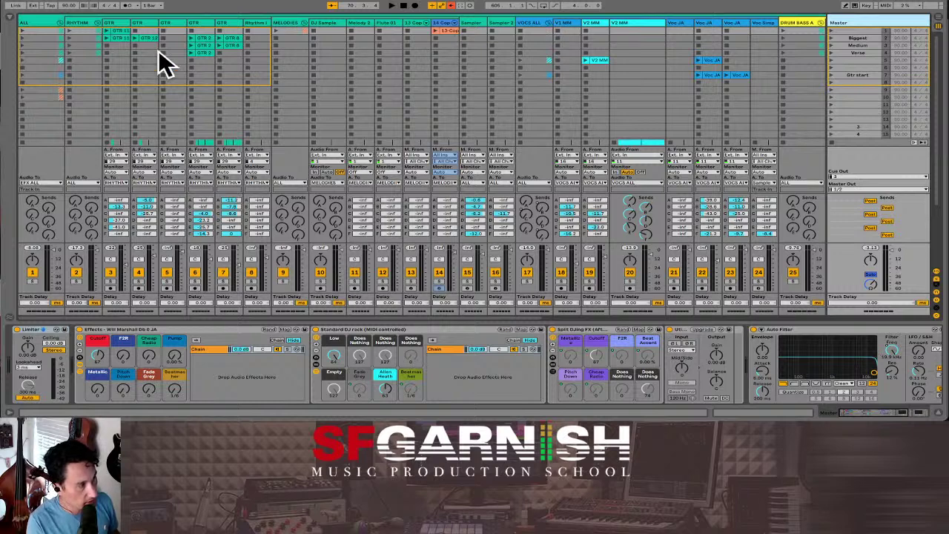
Step: Open the browser and look through the EFX collection and the Reverb & Resonance audio effects for reverb devices
click(9, 17)
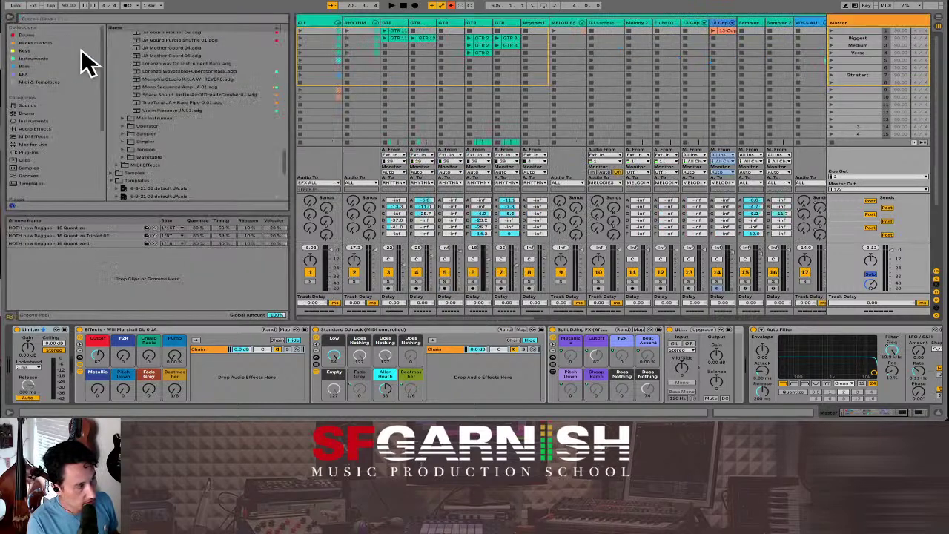
click(34, 73)
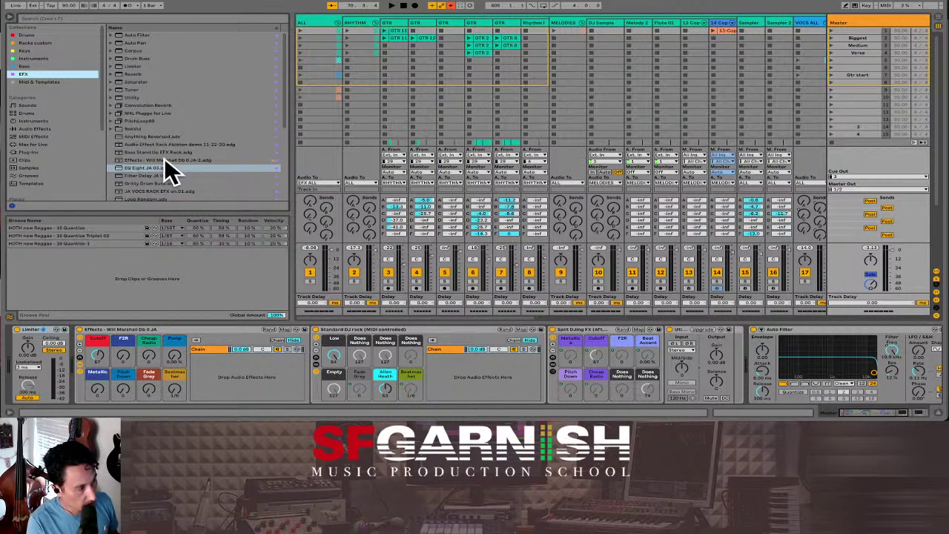
scroll(169, 170, down, 1)
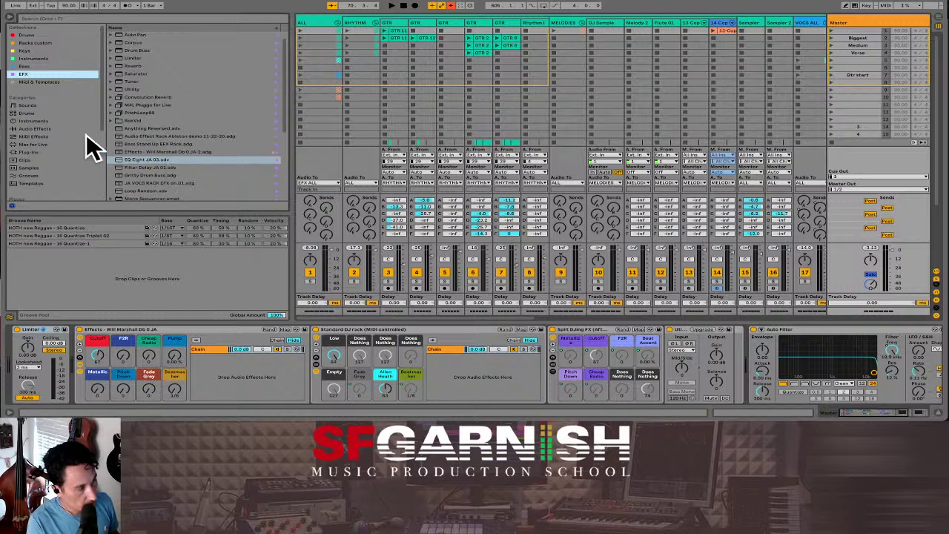
click(41, 126)
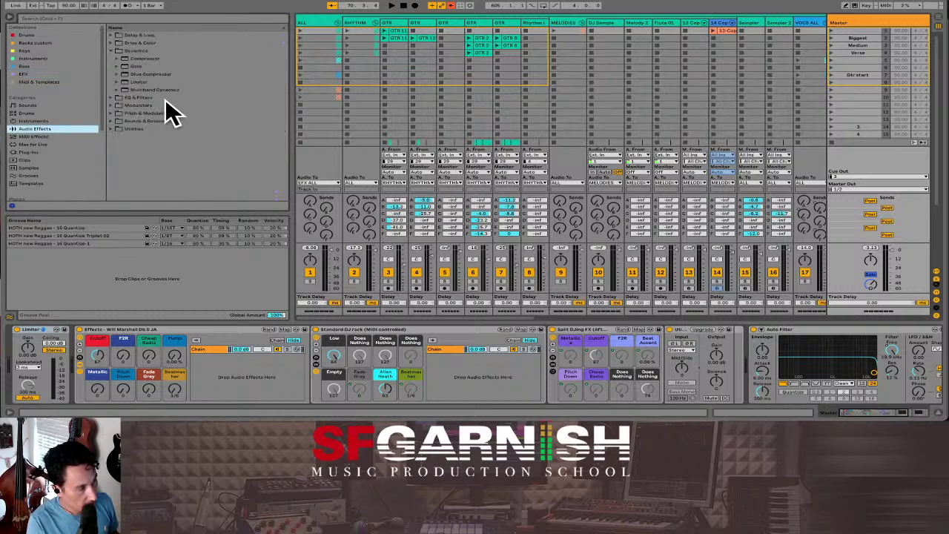
click(111, 51)
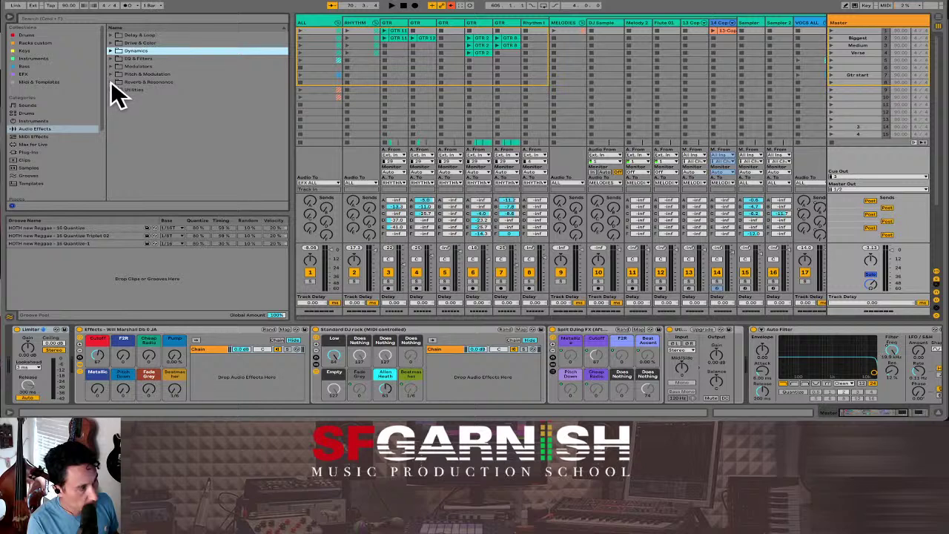
click(111, 82)
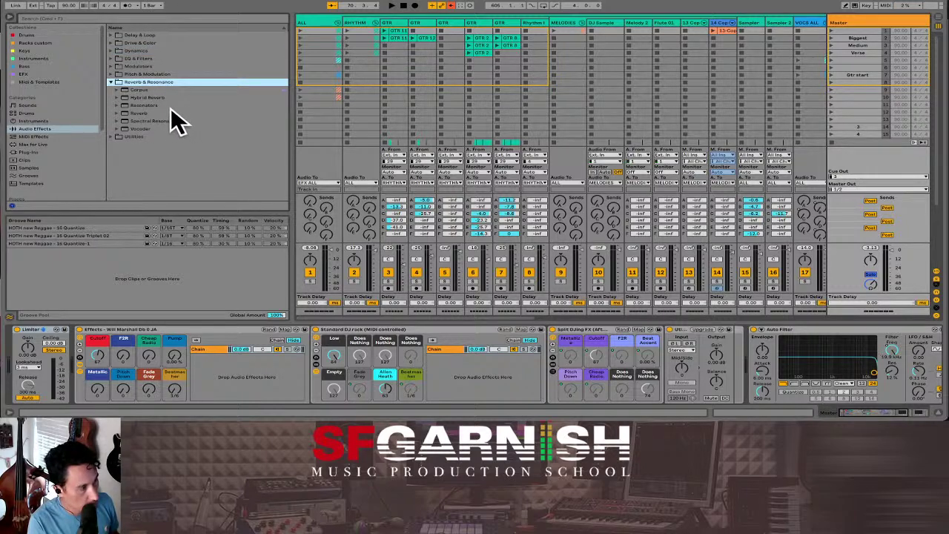
click(118, 112)
click(117, 113)
click(117, 113)
click(111, 82)
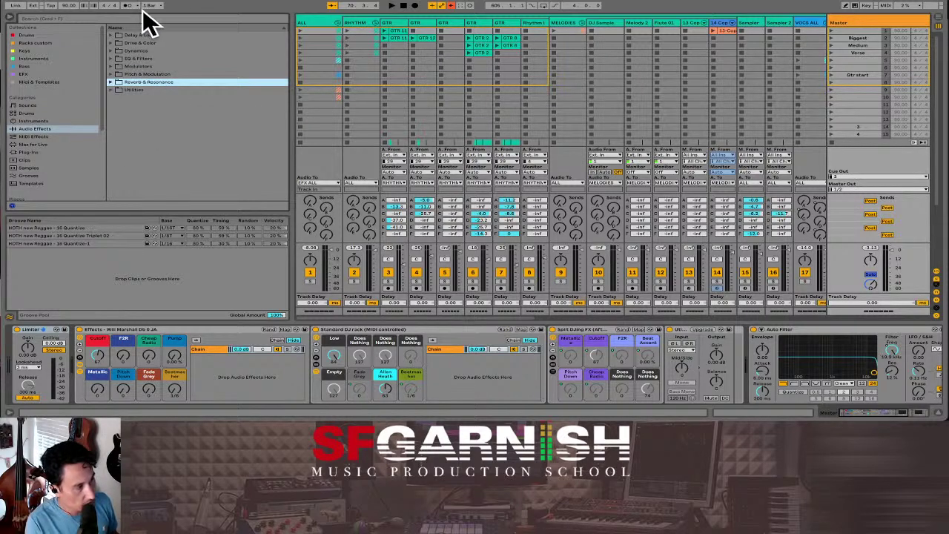
Step: Search the browser for "convolution" within the EFX collection and expand the Convolution Reverb pack
key(super+f)
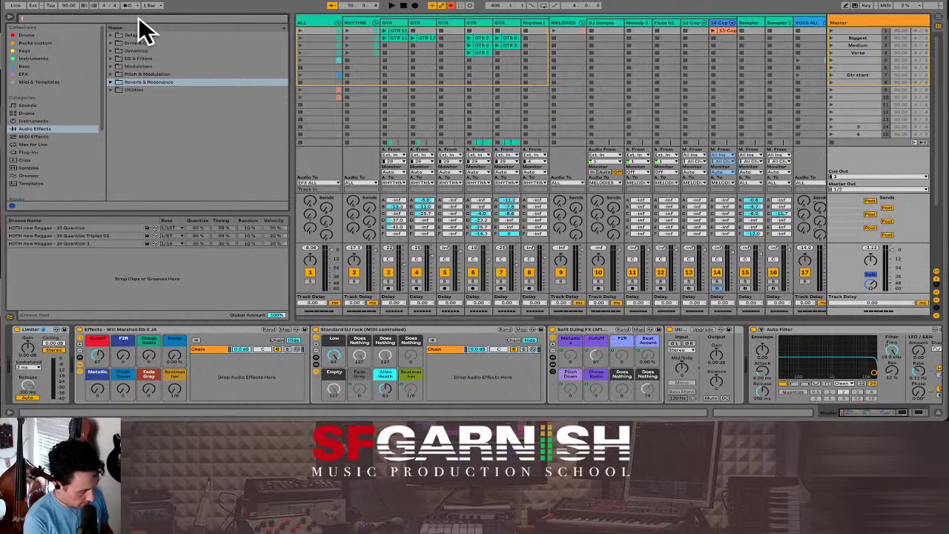
text(comp)
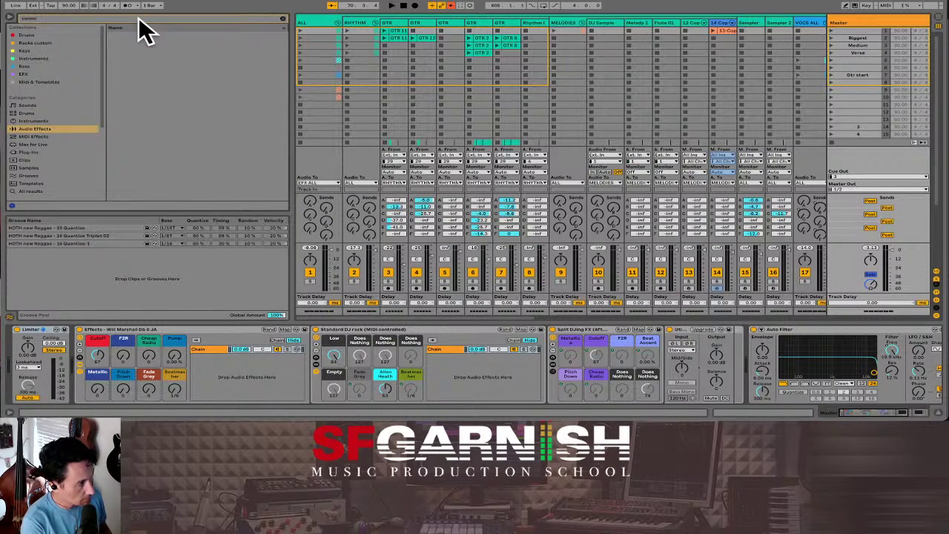
text(olution)
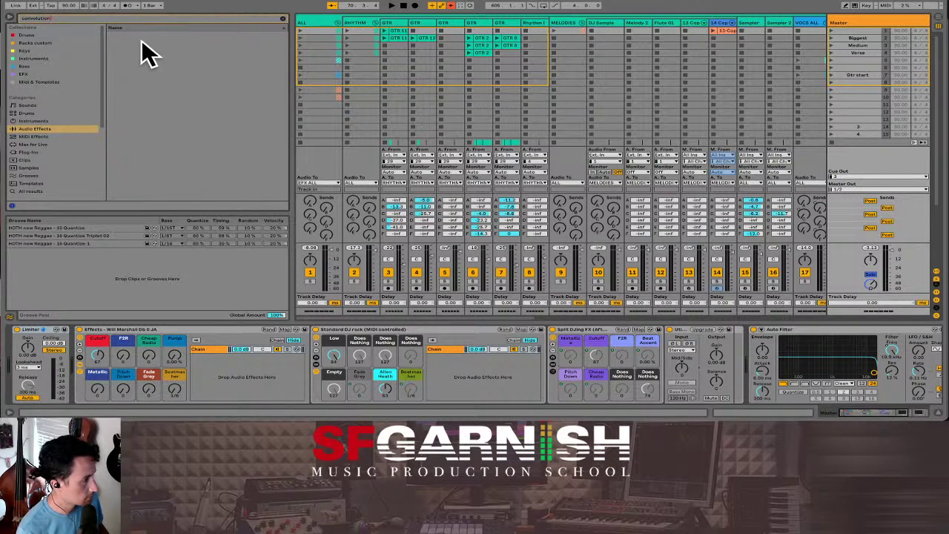
click(31, 74)
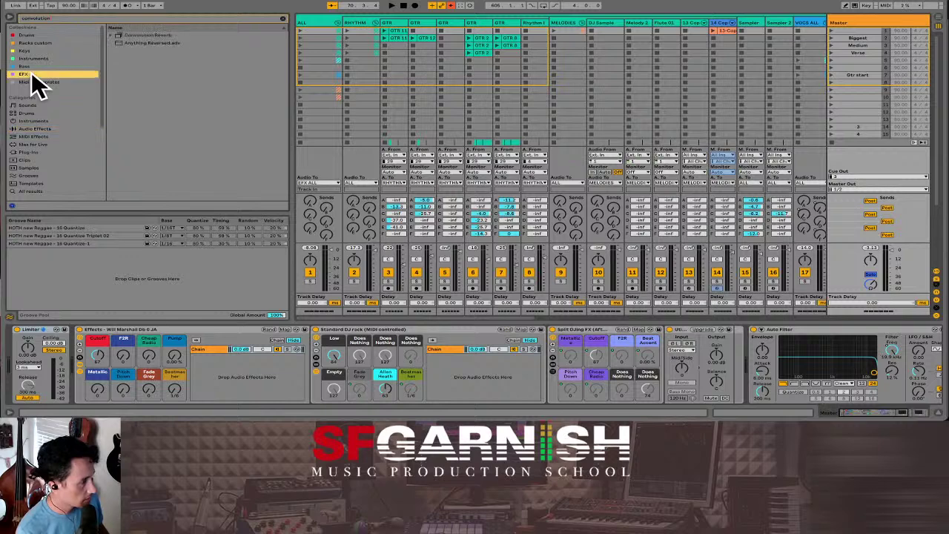
click(109, 34)
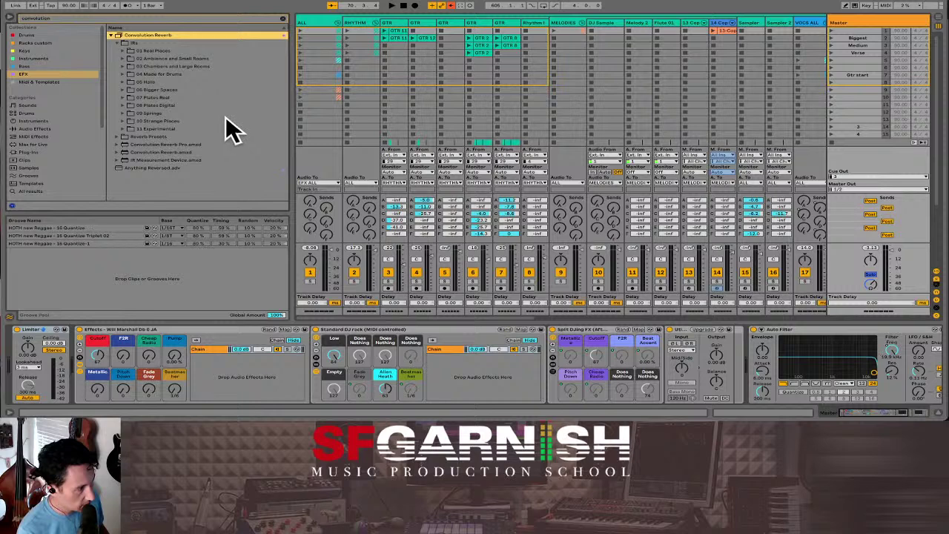
click(109, 34)
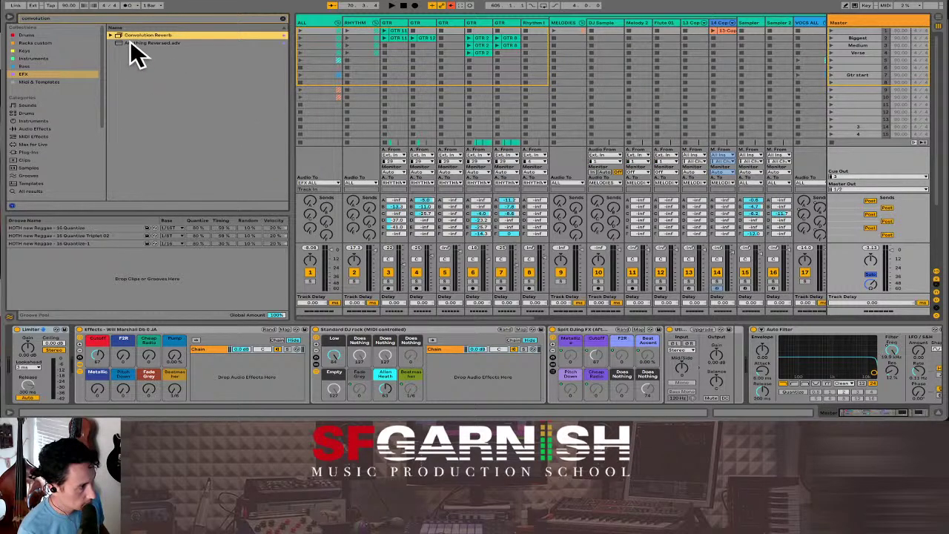
click(110, 34)
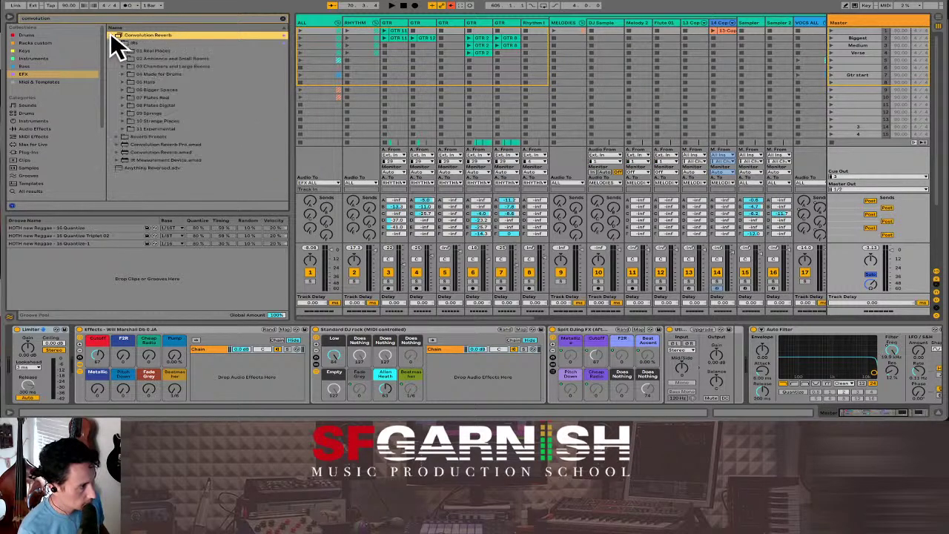
Step: Add Convolution Reverb.amxd to the wide V2 MM track and place it after Utility inside MM VOC RACK 01
click(156, 145)
click(153, 152)
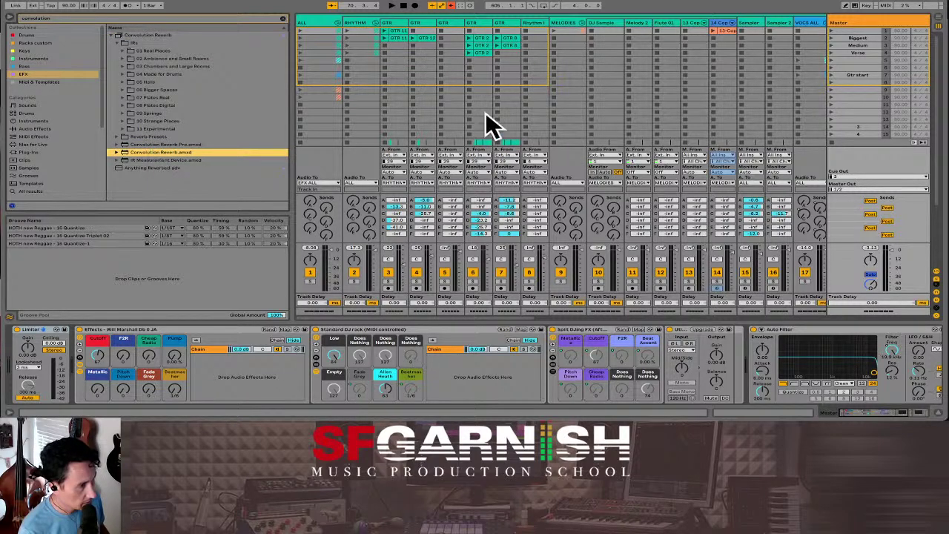
drag(394, 315, 561, 322)
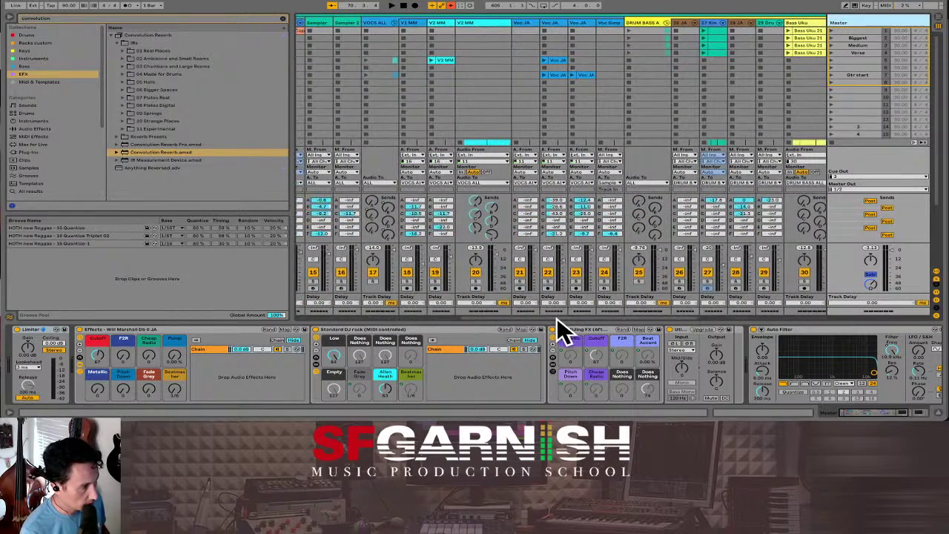
click(487, 83)
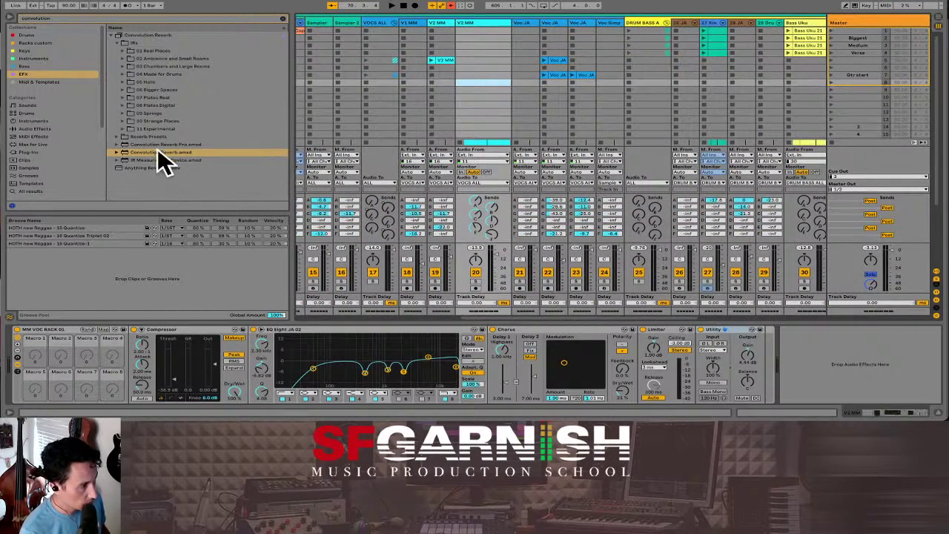
mouse_move(149, 150)
mouse_down()
mouse_move(483, 93)
mouse_move(691, 320)
mouse_move(823, 377)
mouse_move(757, 370)
mouse_move(820, 372)
mouse_up()
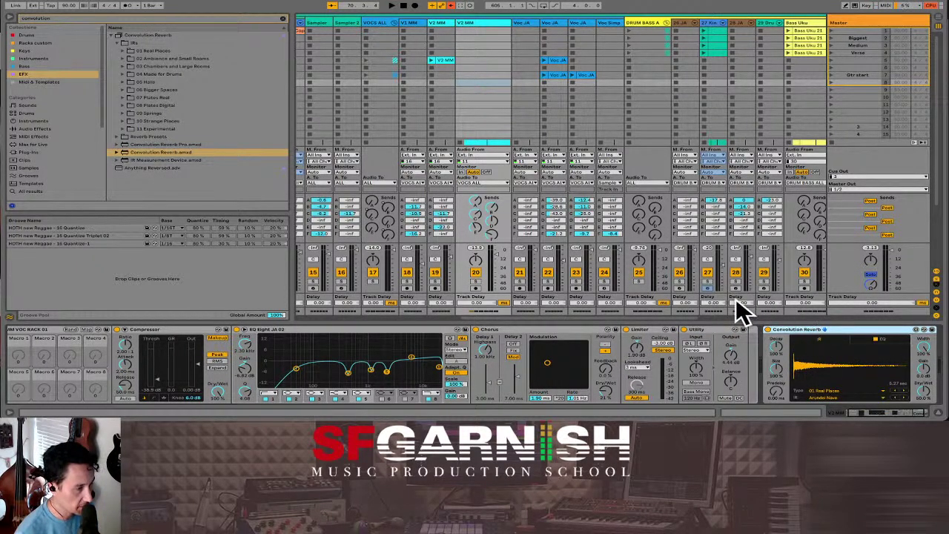
mouse_move(805, 330)
mouse_down()
mouse_move(808, 340)
mouse_move(742, 353)
mouse_up()
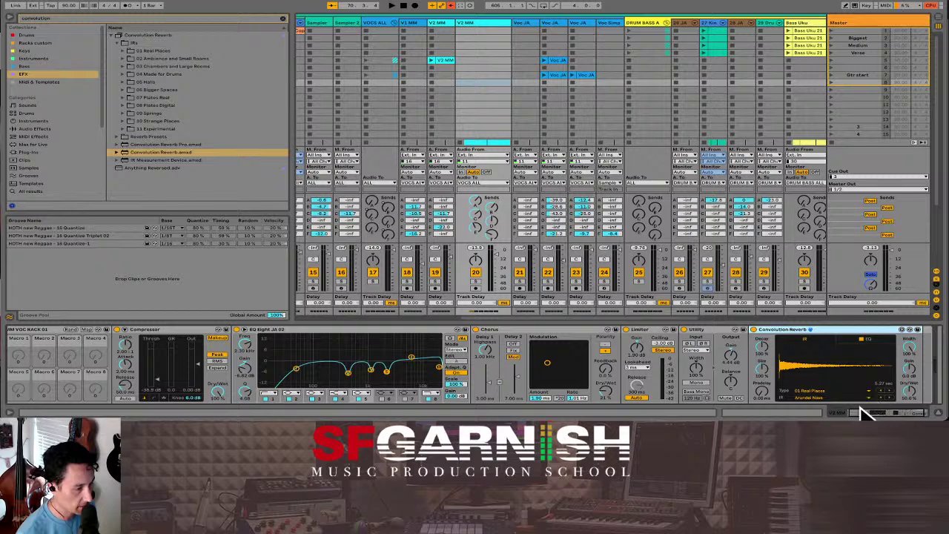
Step: Lower the Convolution Reverb's Dry/Wet to 0%
drag(864, 413, 811, 413)
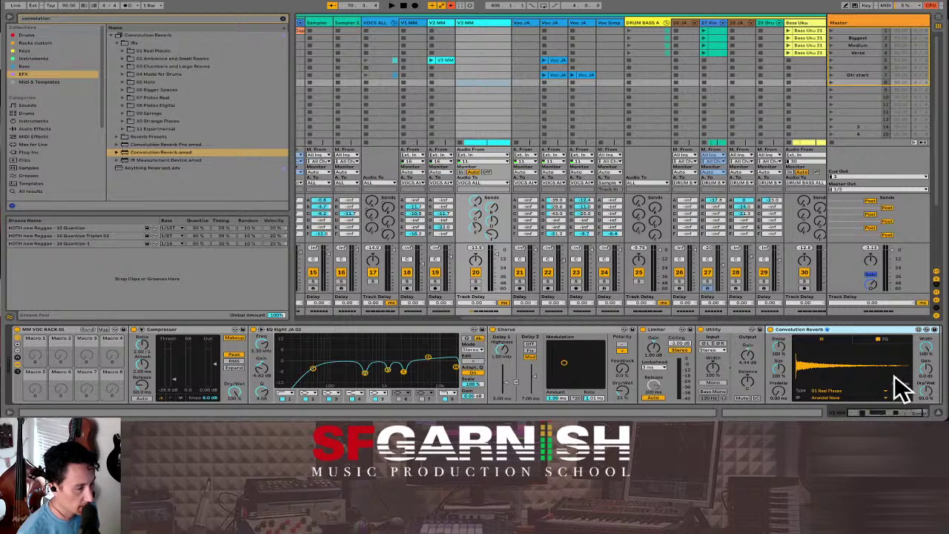
drag(863, 413, 865, 393)
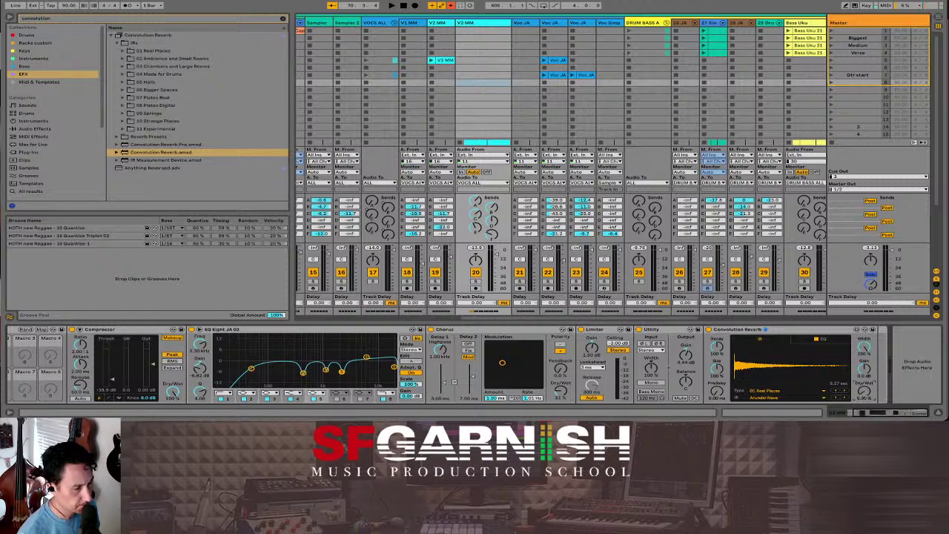
mouse_move(889, 413)
mouse_down()
mouse_move(881, 415)
mouse_move(892, 413)
mouse_up()
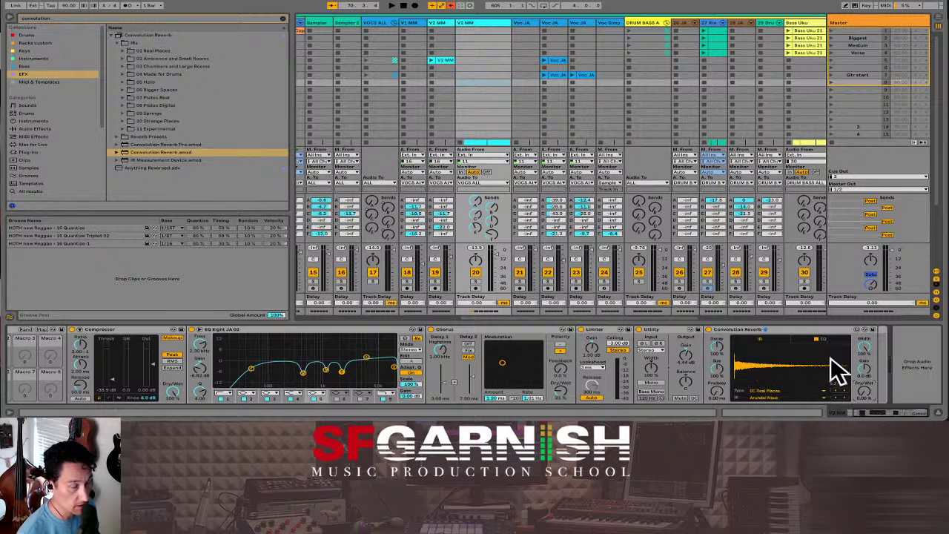
Step: Map the Convolution Reverb's Dry/Wet to Macro 8 of MM VOC RACK 01 and try the macro, leaving it at 0%
drag(883, 415, 875, 415)
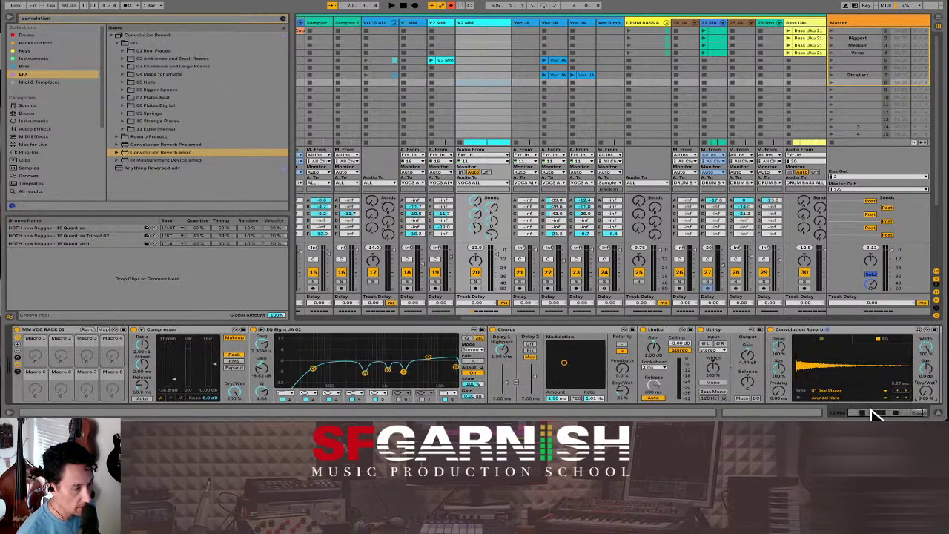
right_click(112, 385)
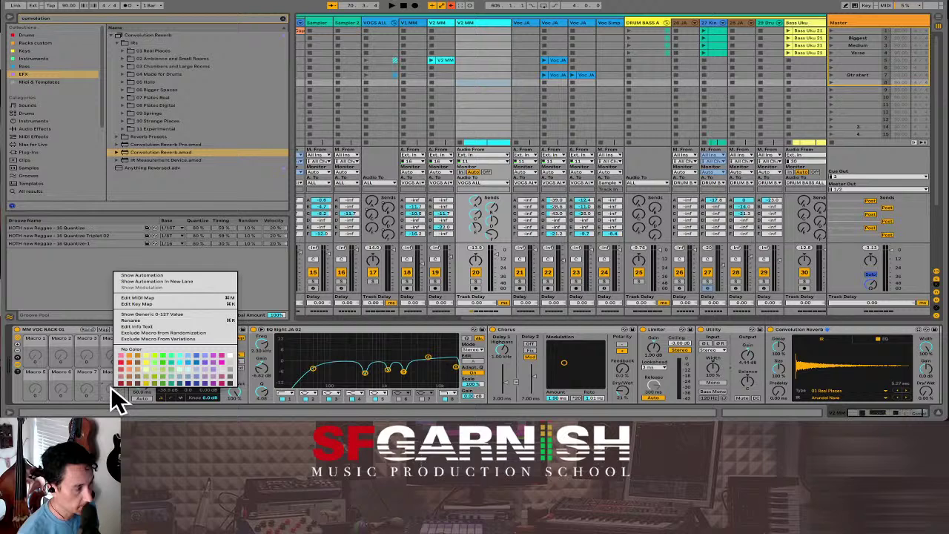
key(Escape)
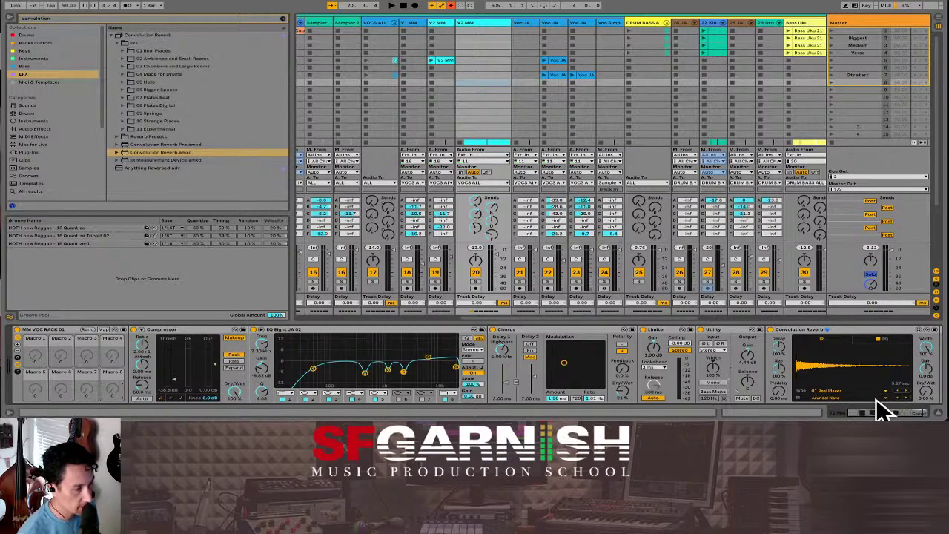
drag(877, 413, 881, 412)
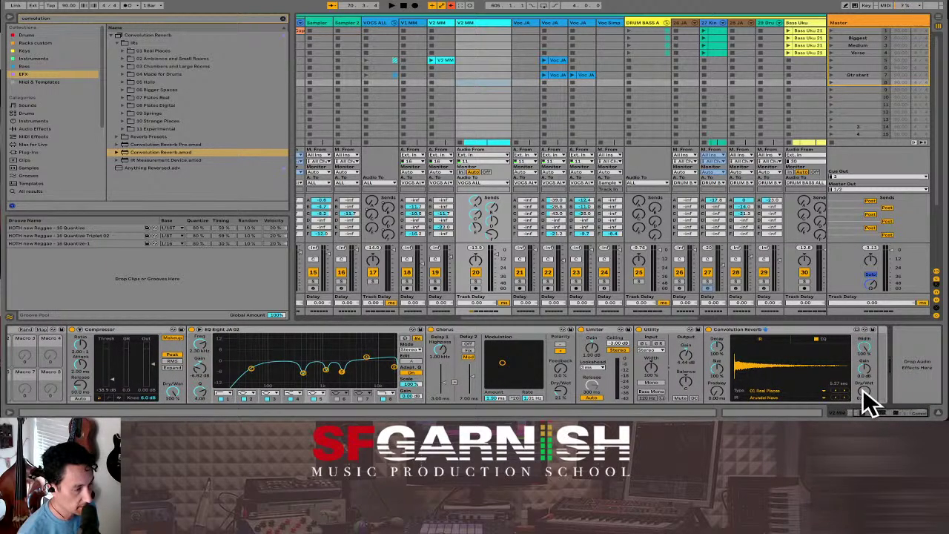
right_click(862, 390)
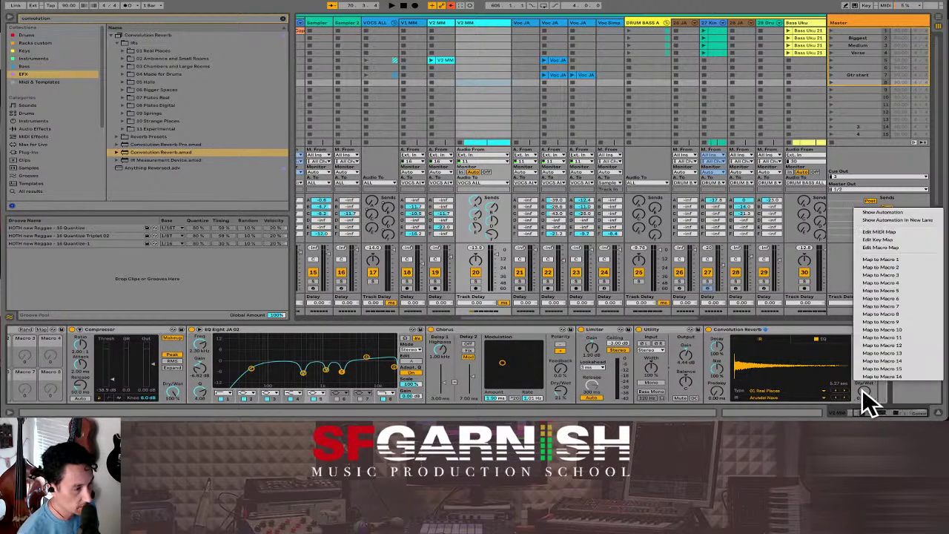
click(887, 318)
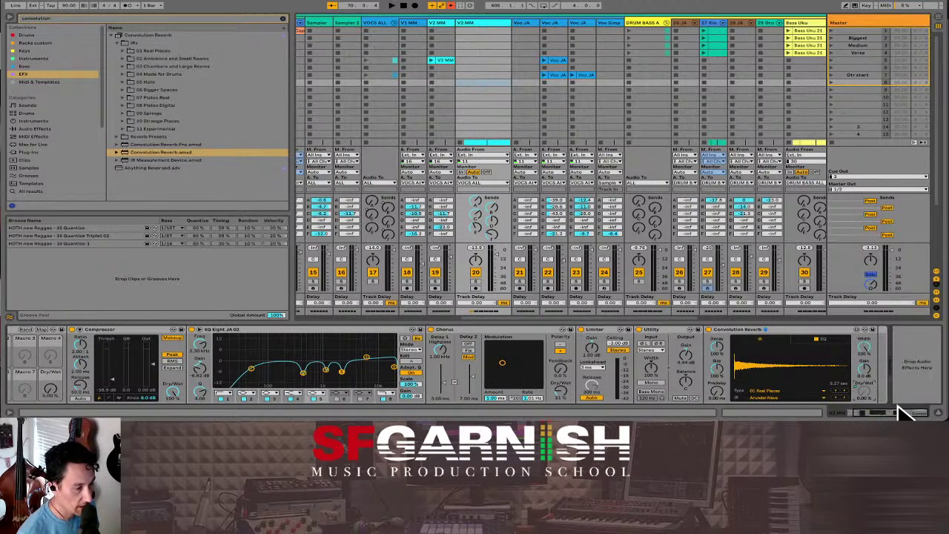
drag(894, 412, 857, 413)
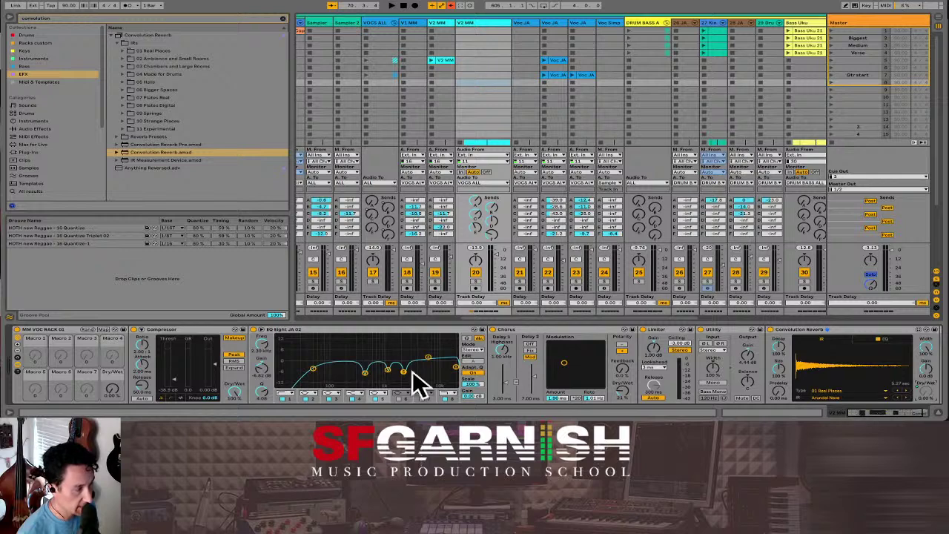
mouse_move(112, 388)
mouse_down()
mouse_move(113, 366)
mouse_move(113, 404)
mouse_up()
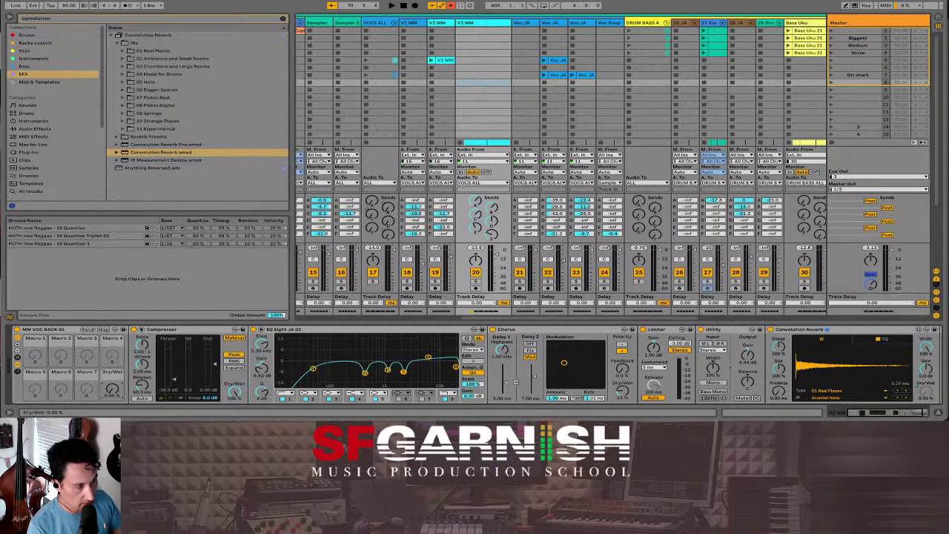
Step: Audition the Convolution Reverb on the vocal during playback, sweeping Macro 8's Dry/Wet up to 100% and settling at about 24%
mouse_move(116, 392)
mouse_down()
mouse_move(116, 370)
mouse_move(115, 409)
mouse_move(117, 383)
mouse_move(117, 400)
mouse_up()
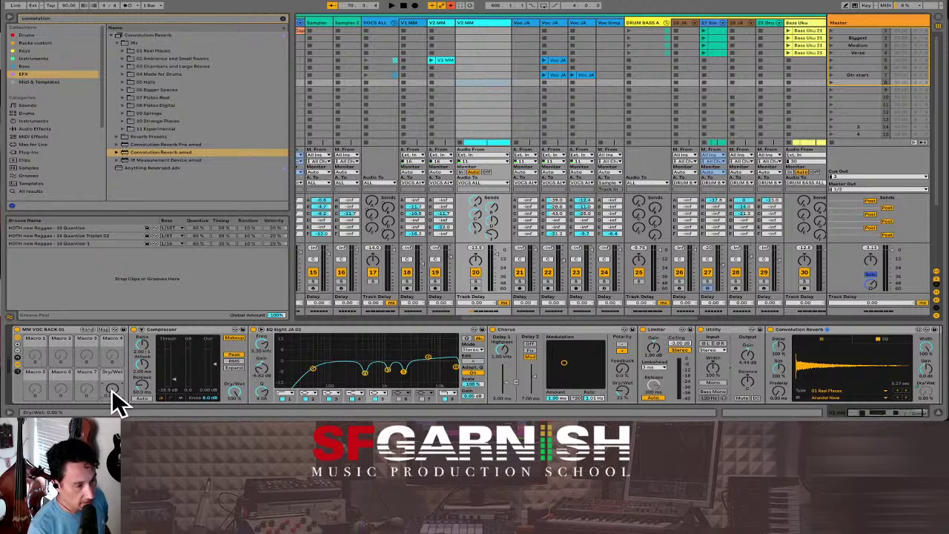
key(space)
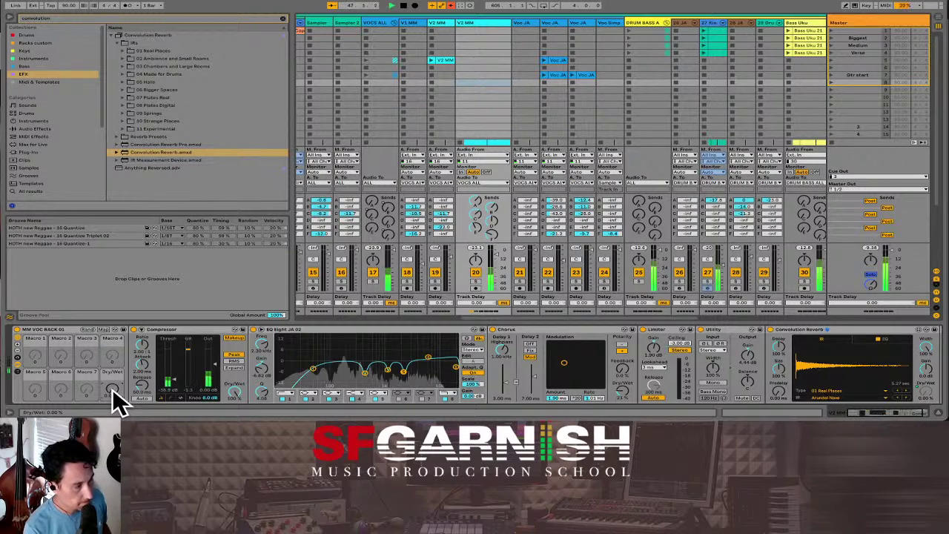
mouse_move(113, 386)
mouse_down()
mouse_move(113, 366)
mouse_move(108, 395)
mouse_up()
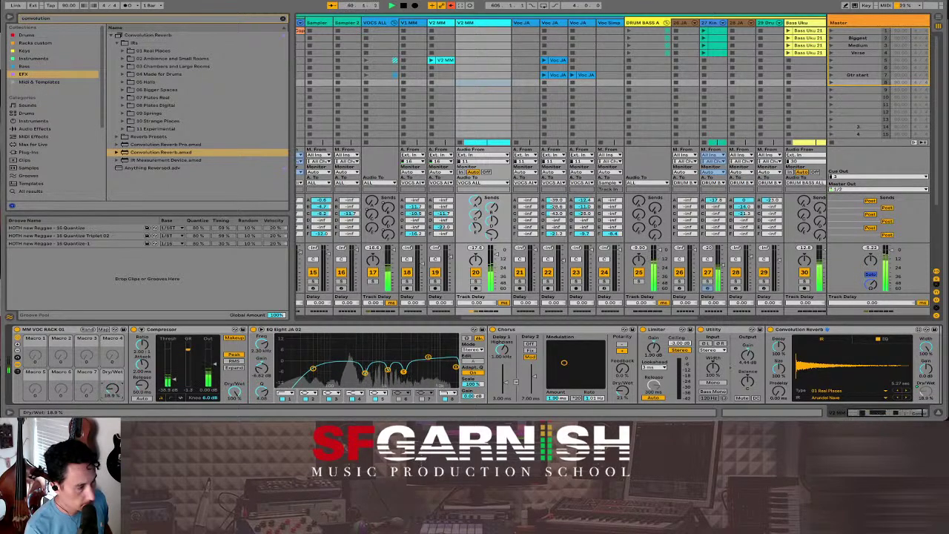
drag(110, 392, 109, 341)
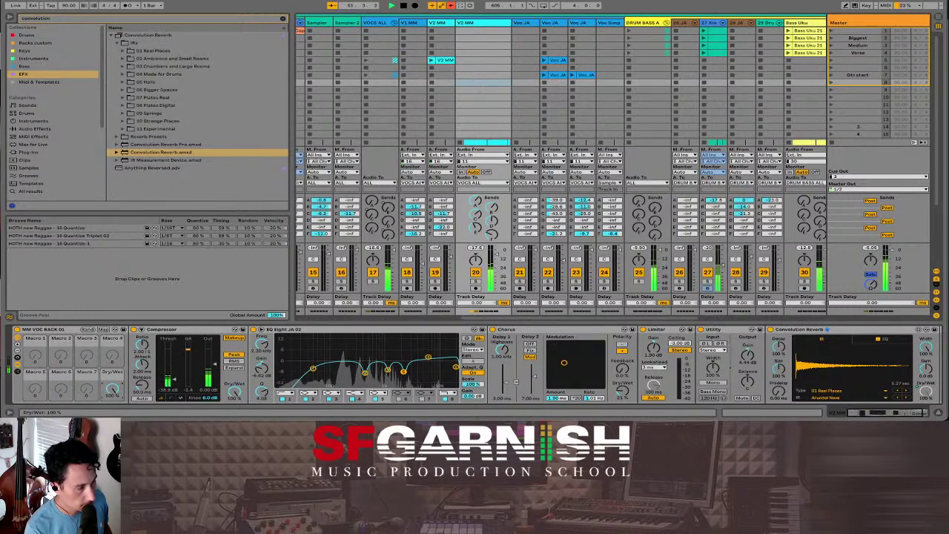
drag(111, 389, 112, 405)
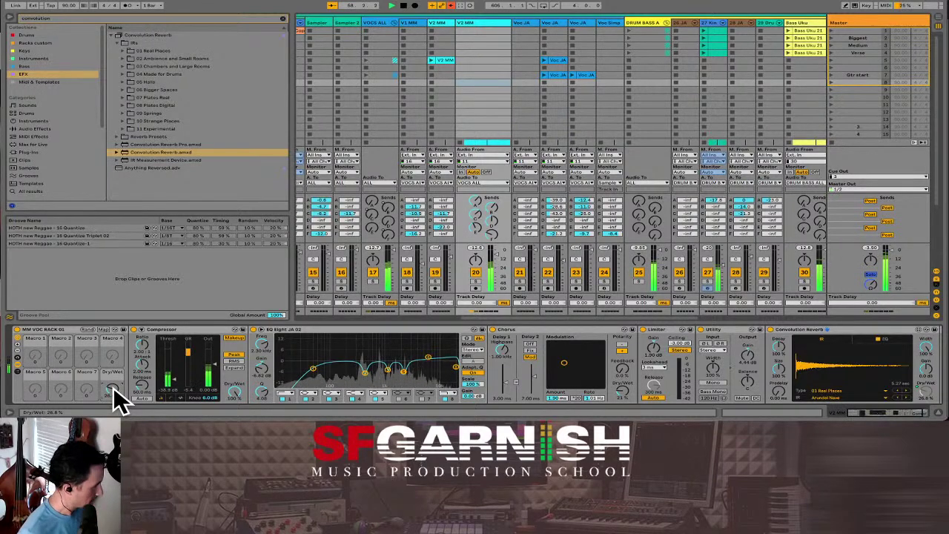
drag(113, 391, 114, 403)
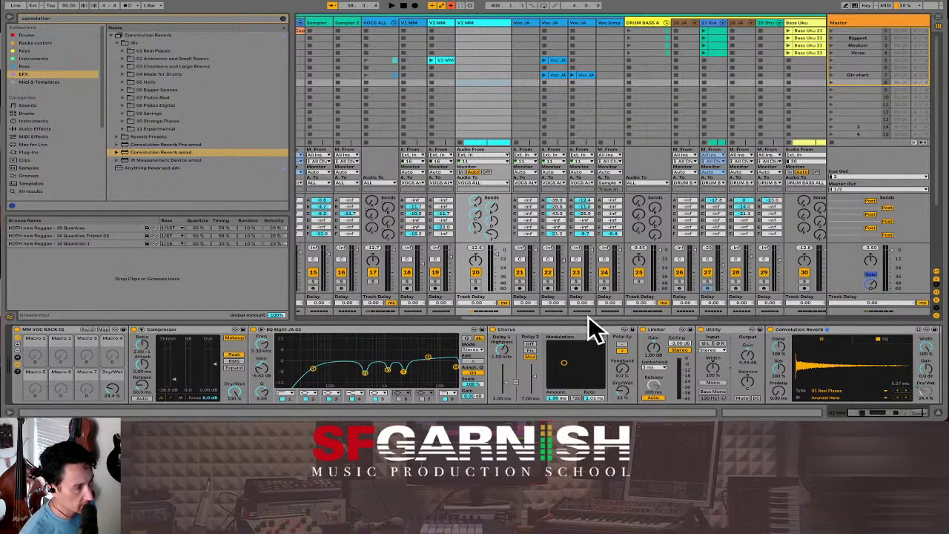
Step: Compare the effect chains of the VOCS ALL group, the V1 MM track and the V2 MM tracks inside the group
drag(589, 317, 516, 321)
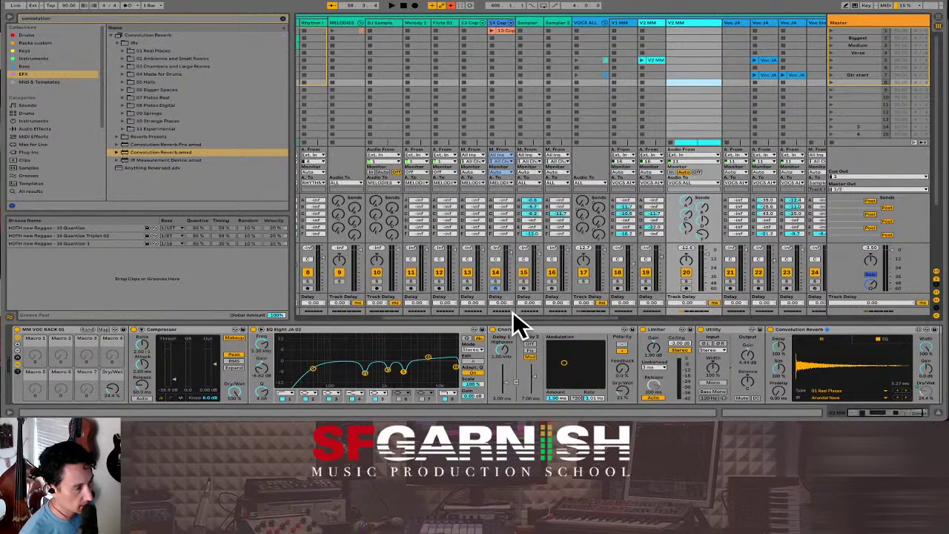
click(589, 24)
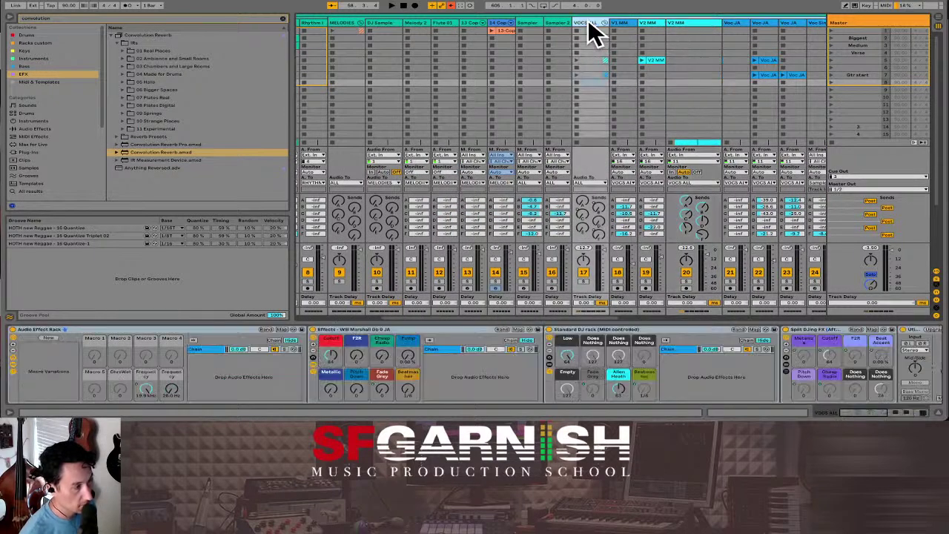
click(708, 34)
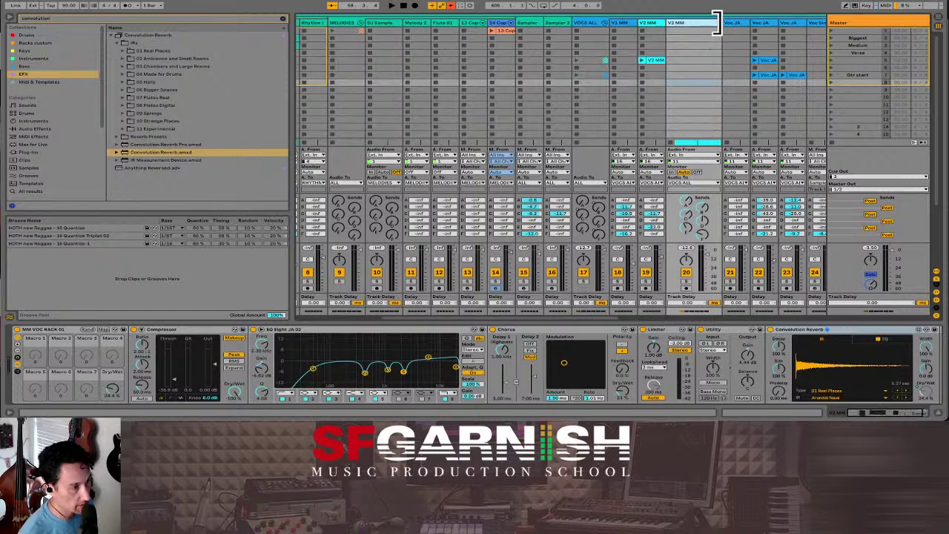
click(586, 25)
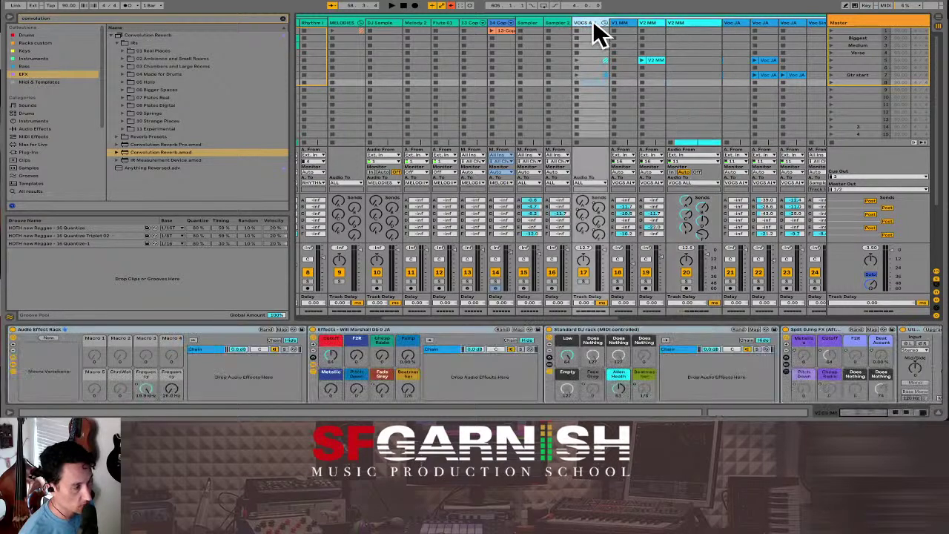
click(629, 29)
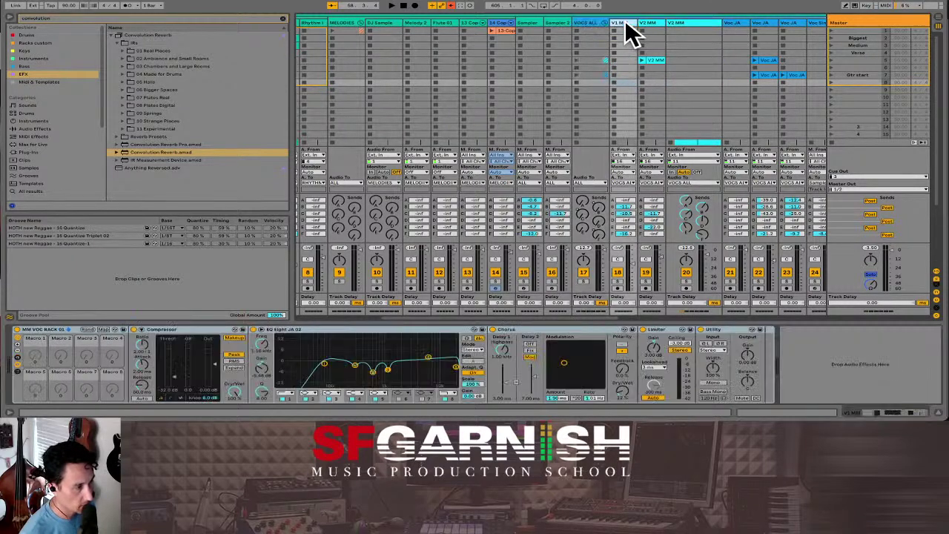
click(704, 34)
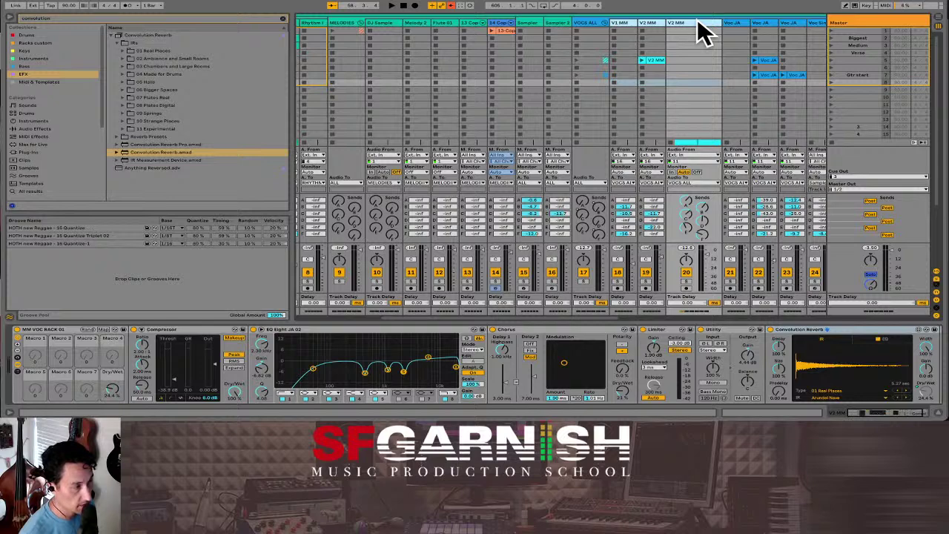
right_click(704, 33)
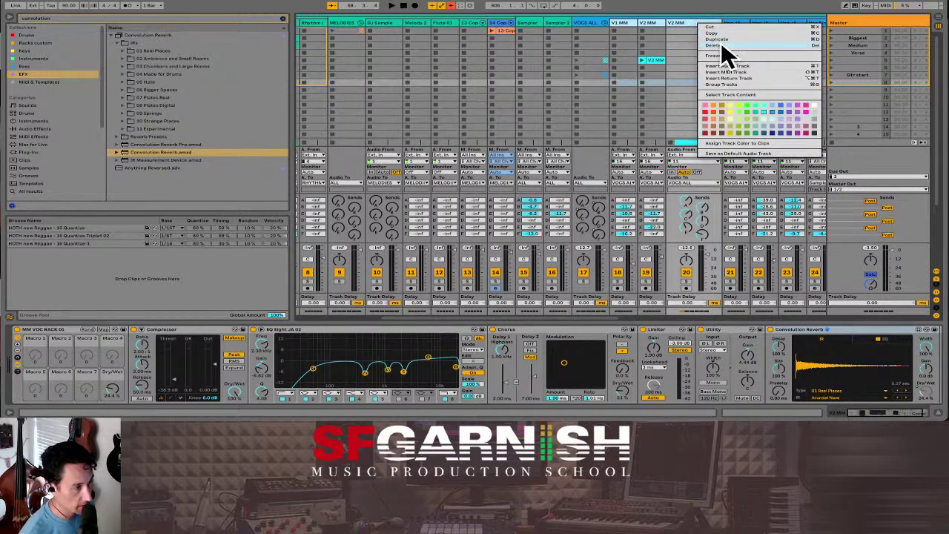
click(686, 24)
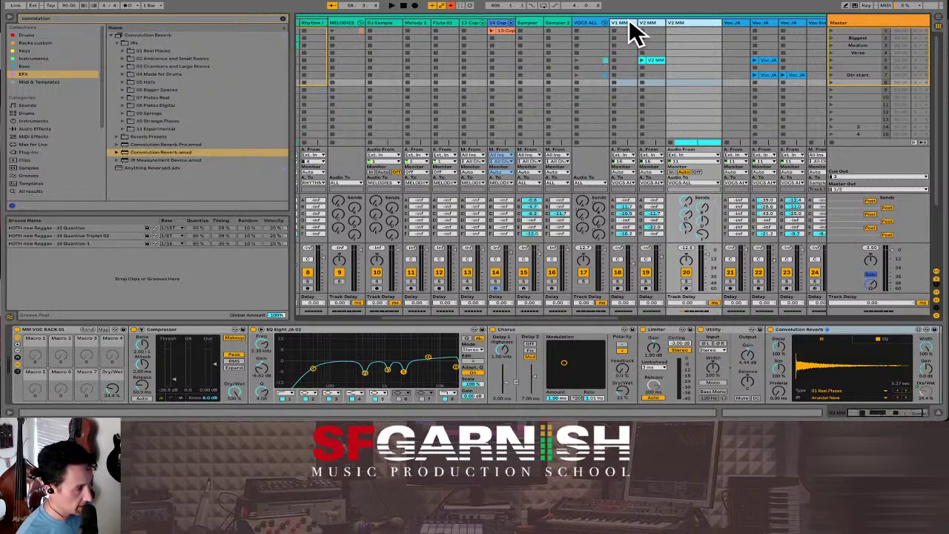
click(593, 23)
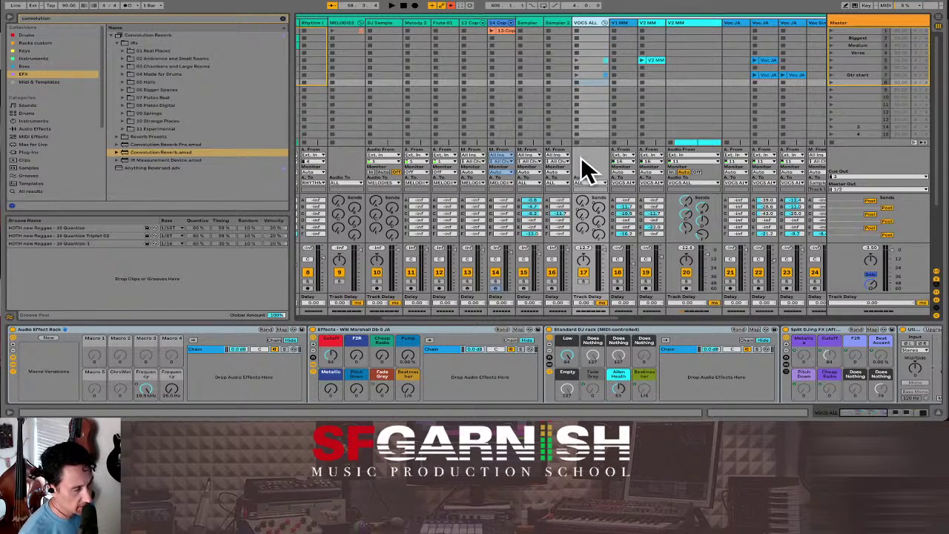
Step: Rename both V2 MM tracks in the VOCS ALL group as "V2 mm"
click(694, 22)
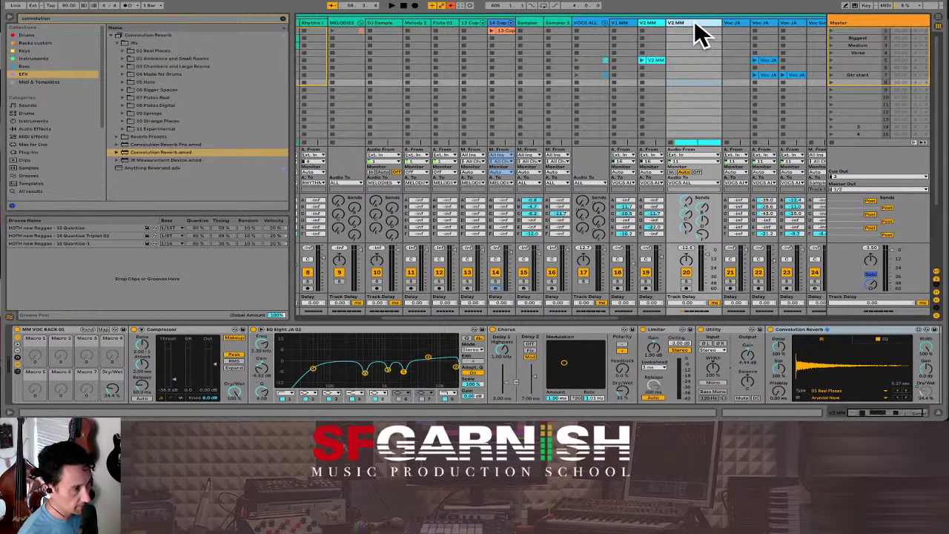
text(V2)
text(mm)
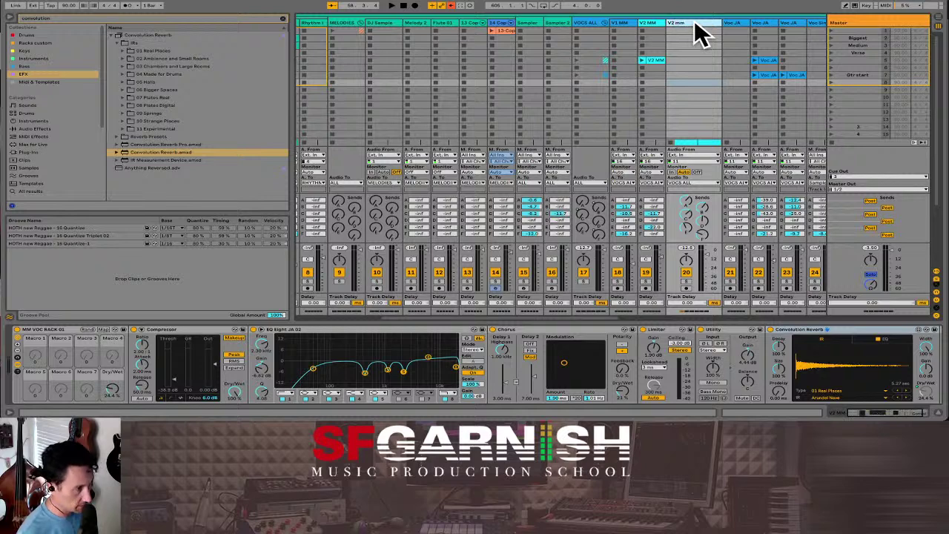
click(650, 24)
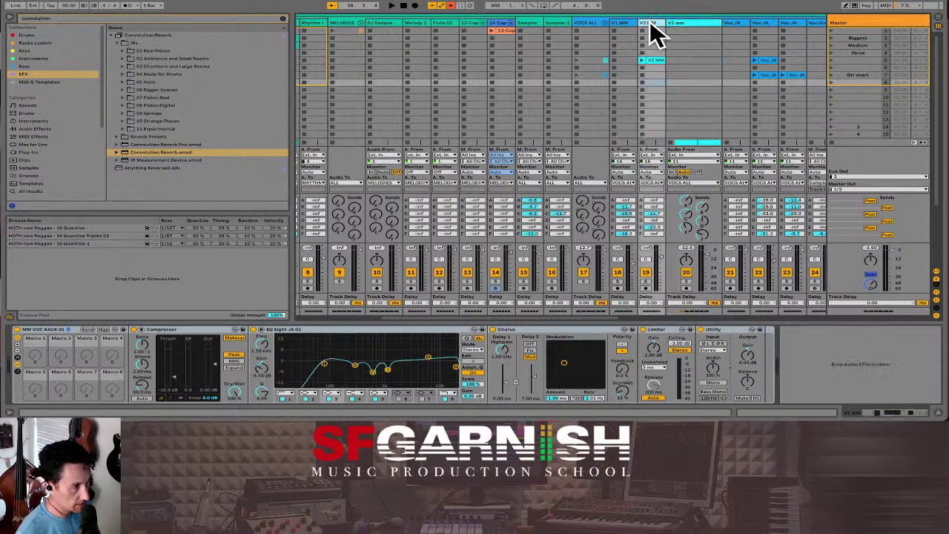
double_click(650, 24)
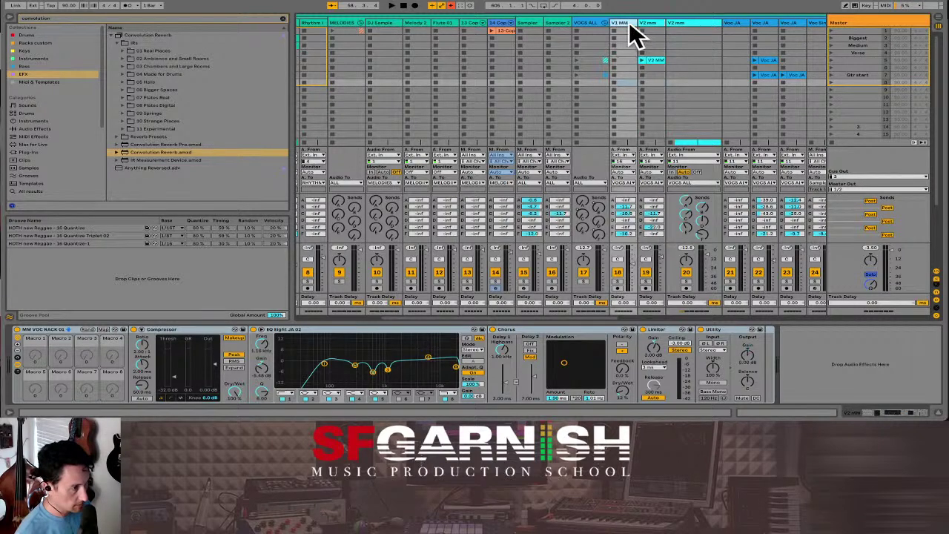
Step: Rename the V1 MM track as "V1 mm"
right_click(629, 25)
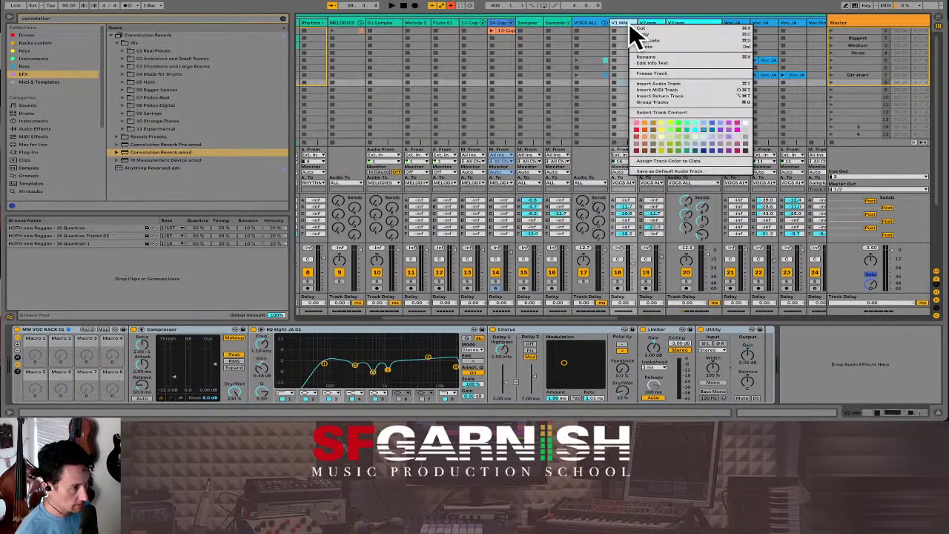
click(675, 59)
text(V1)
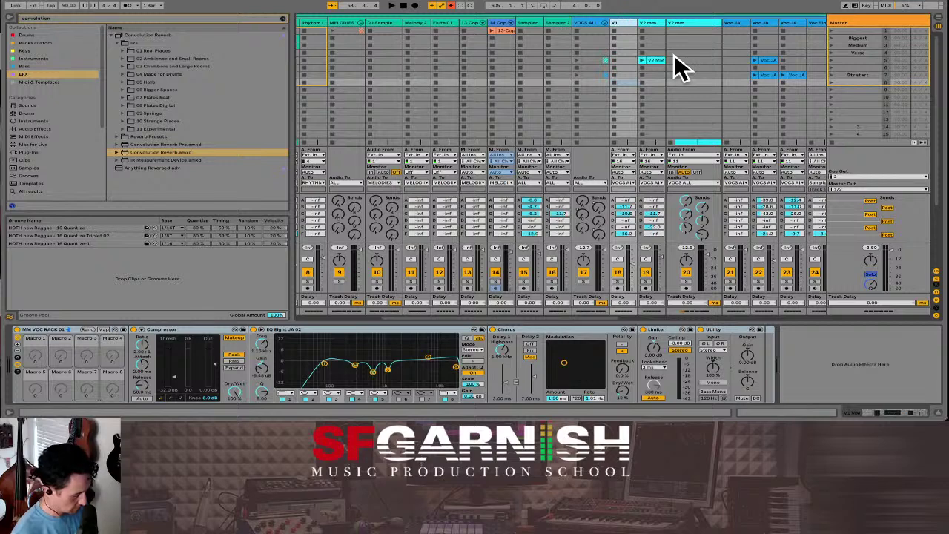
text( mm)
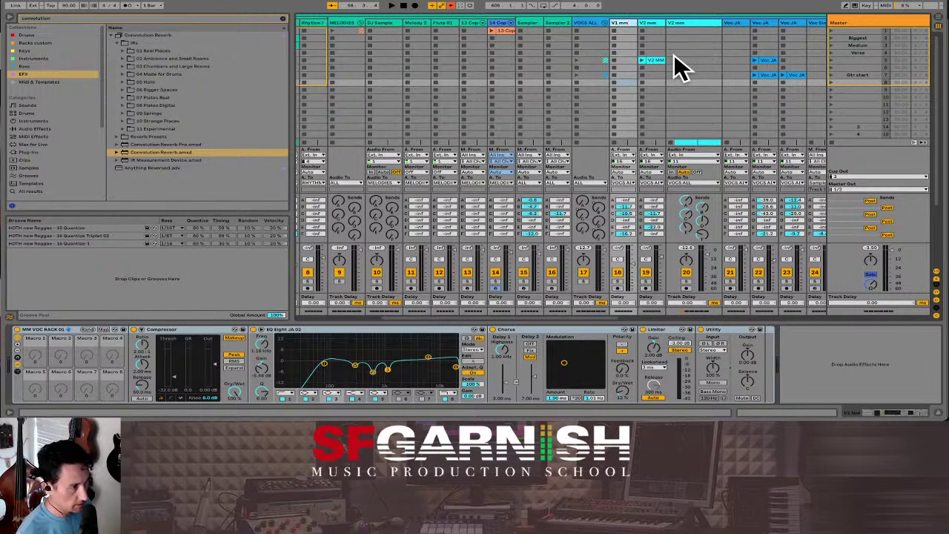
Step: Widen the VOCS ALL group's mixer strip so its full name, send knobs and level scale fit
click(592, 22)
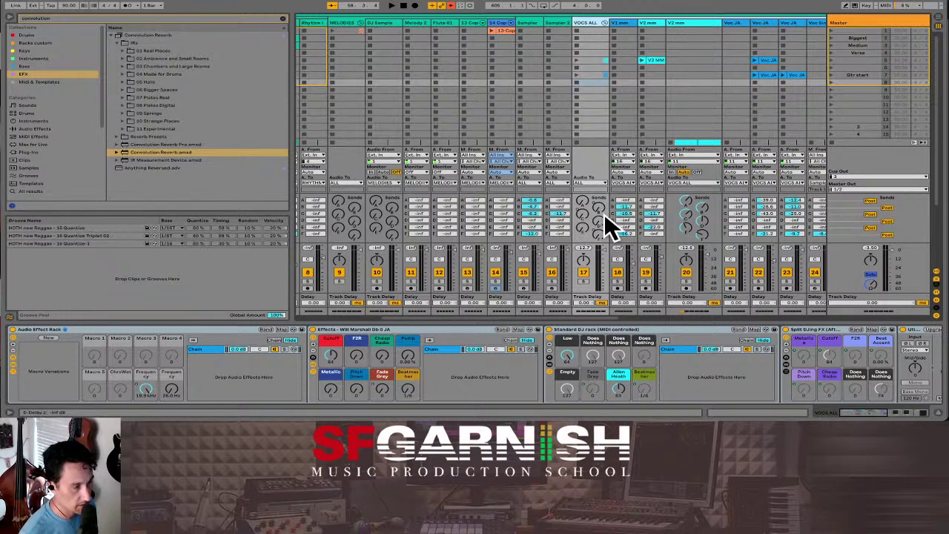
drag(601, 22, 645, 30)
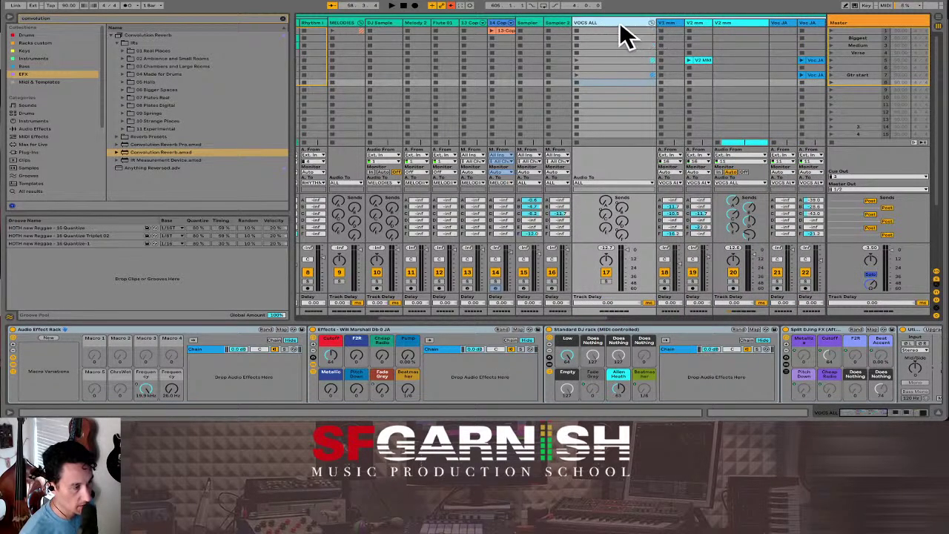
click(656, 30)
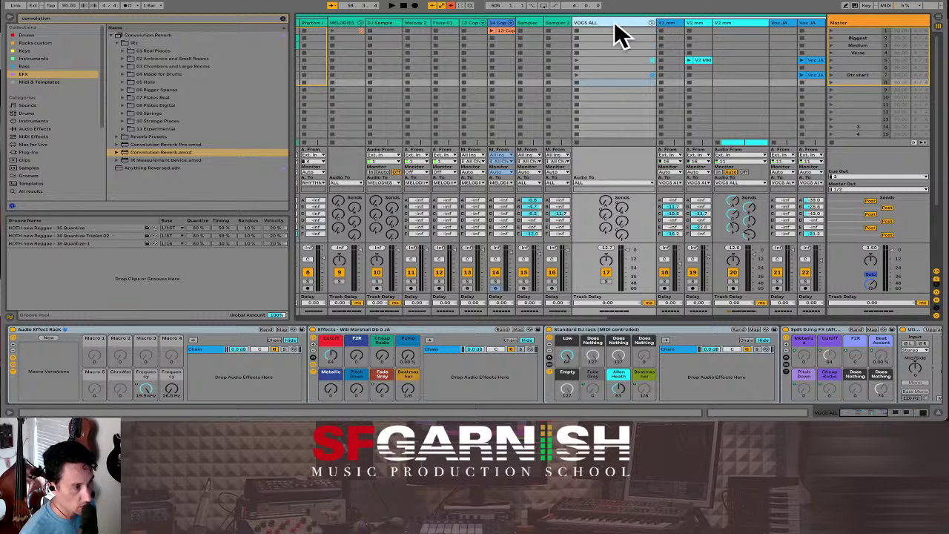
mouse_move(652, 22)
mouse_down()
mouse_move(618, 22)
mouse_move(645, 39)
mouse_up()
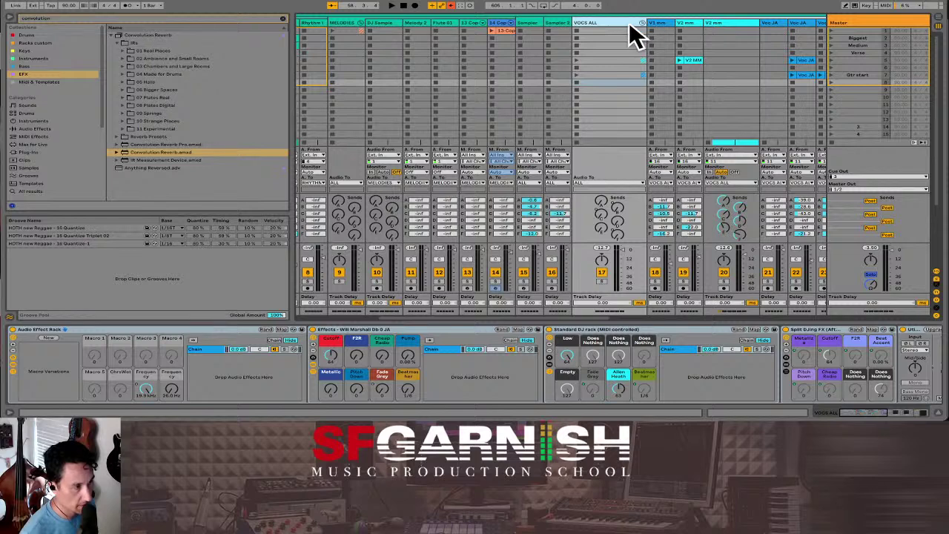
drag(640, 16, 577, 26)
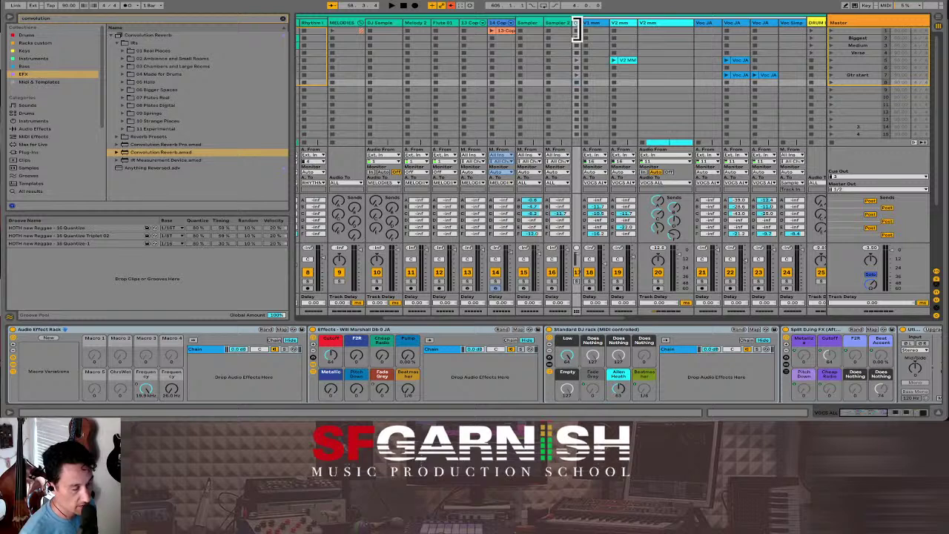
mouse_move(575, 29)
mouse_down()
mouse_move(618, 28)
mouse_move(583, 28)
mouse_up()
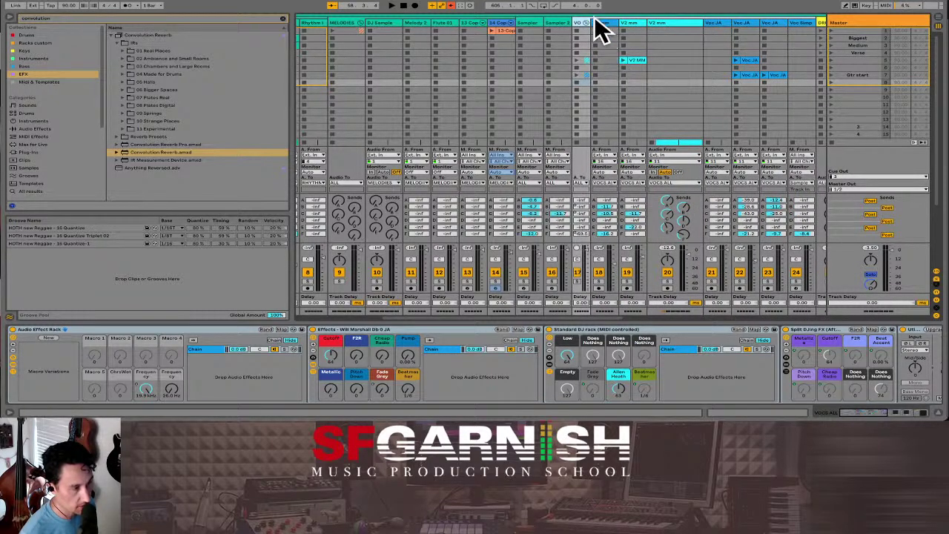
drag(583, 22, 627, 25)
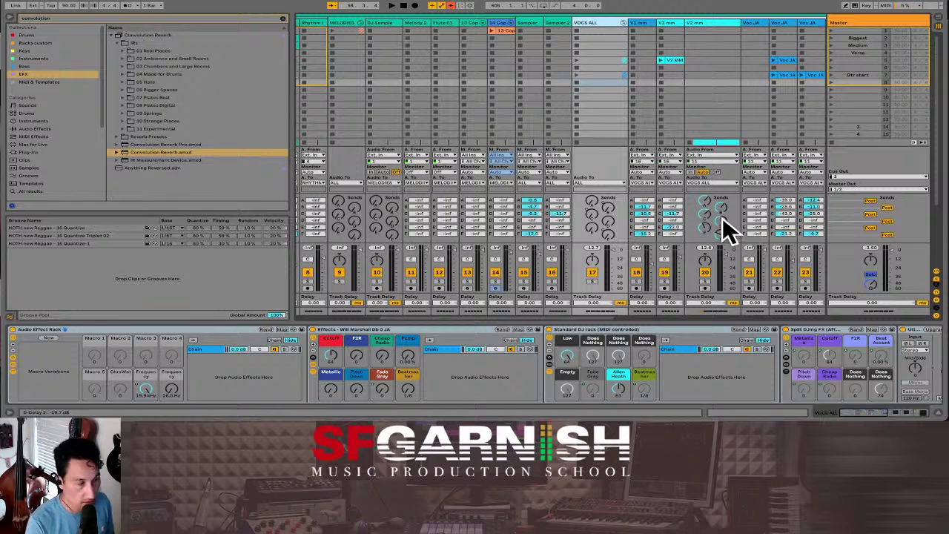
Step: Re-enable automation on three of the VOCS ALL group's sends
right_click(607, 211)
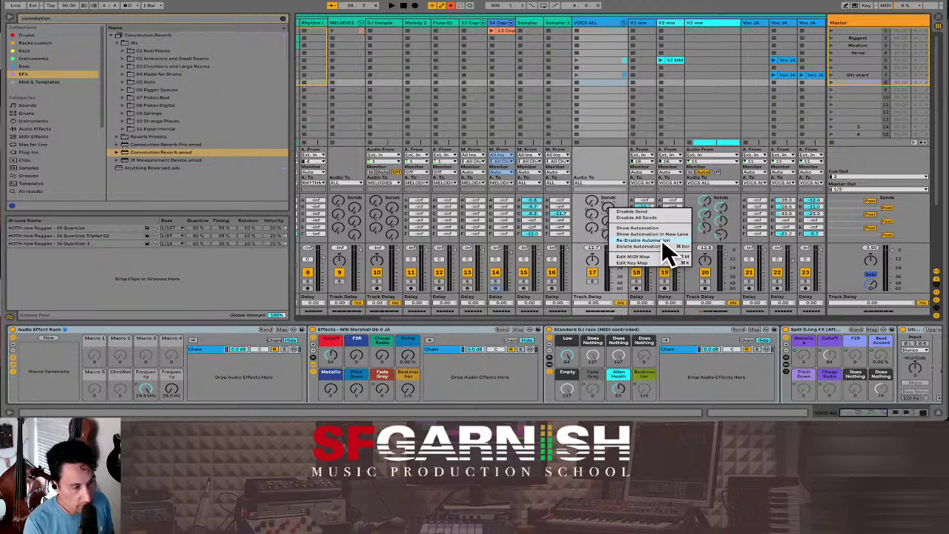
click(662, 239)
right_click(590, 211)
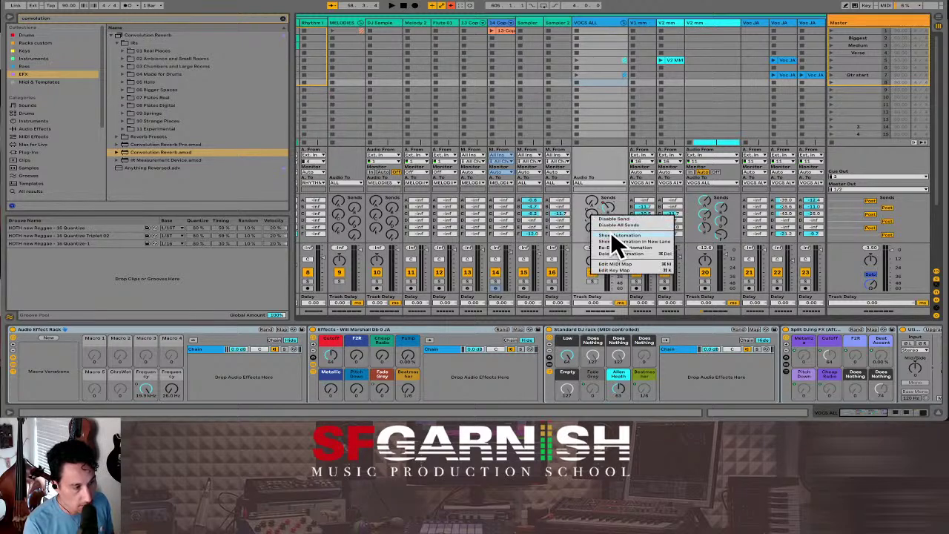
click(628, 249)
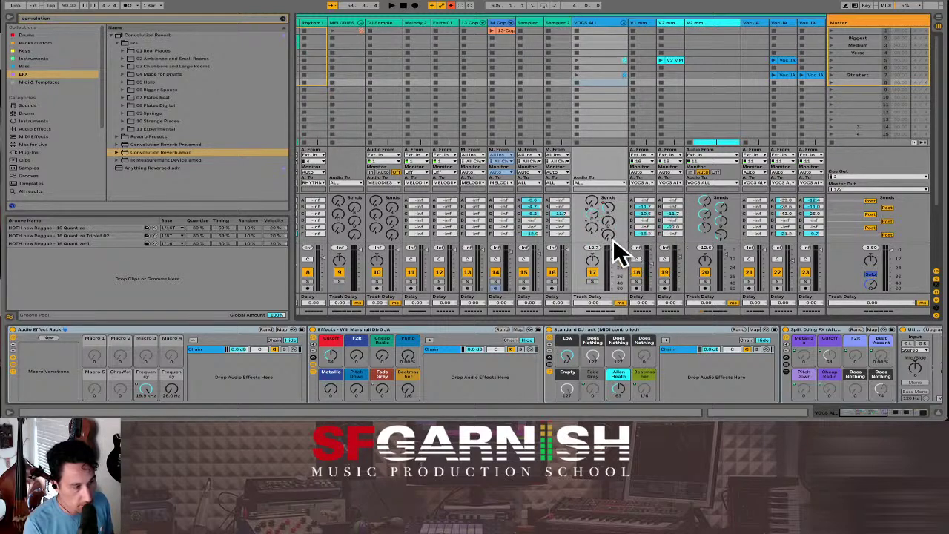
right_click(609, 235)
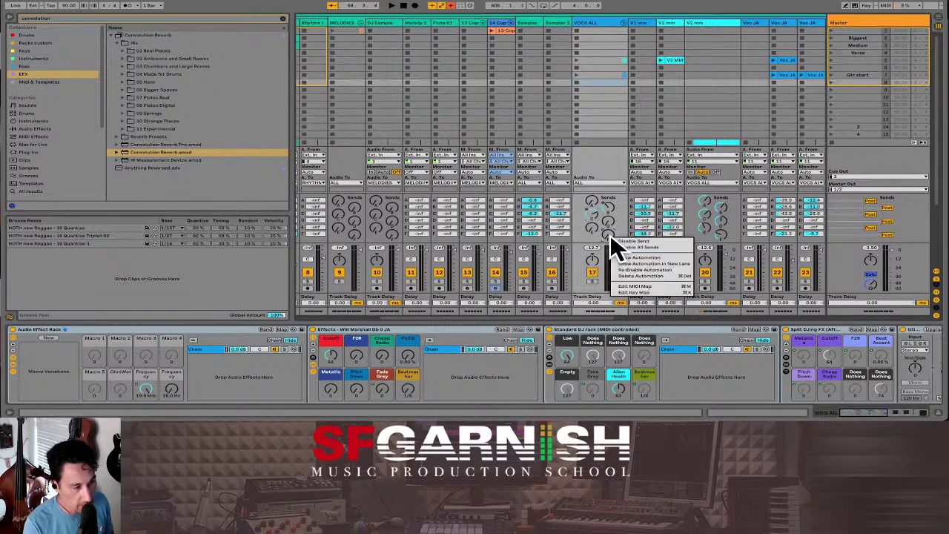
click(651, 267)
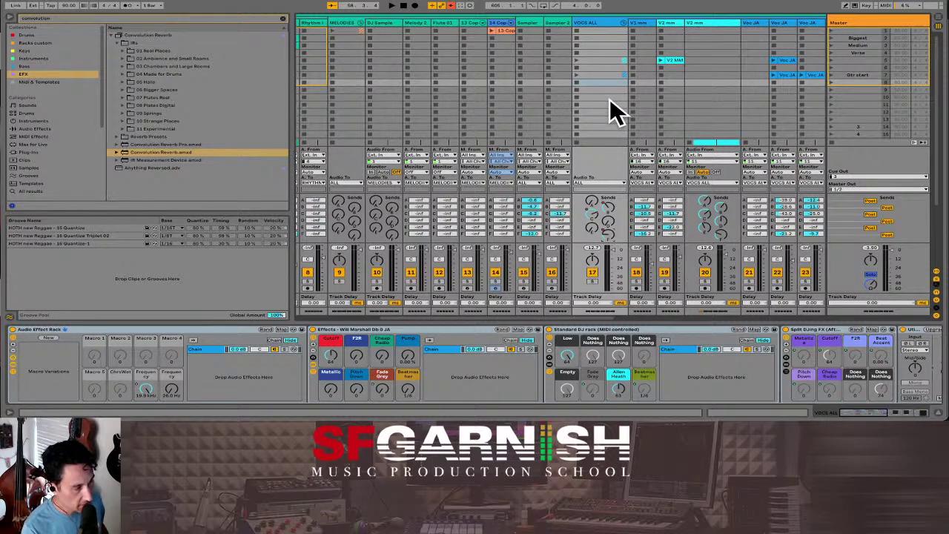
Step: In the Arrangement view, hide the return tracks and place the insert marker at the start of the V2 mm track's first clip
key(Tab)
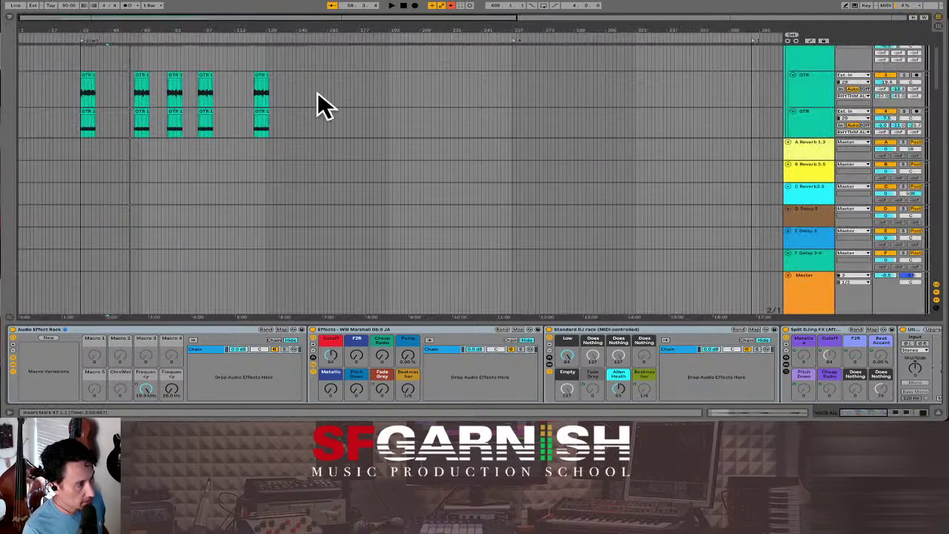
click(82, 138)
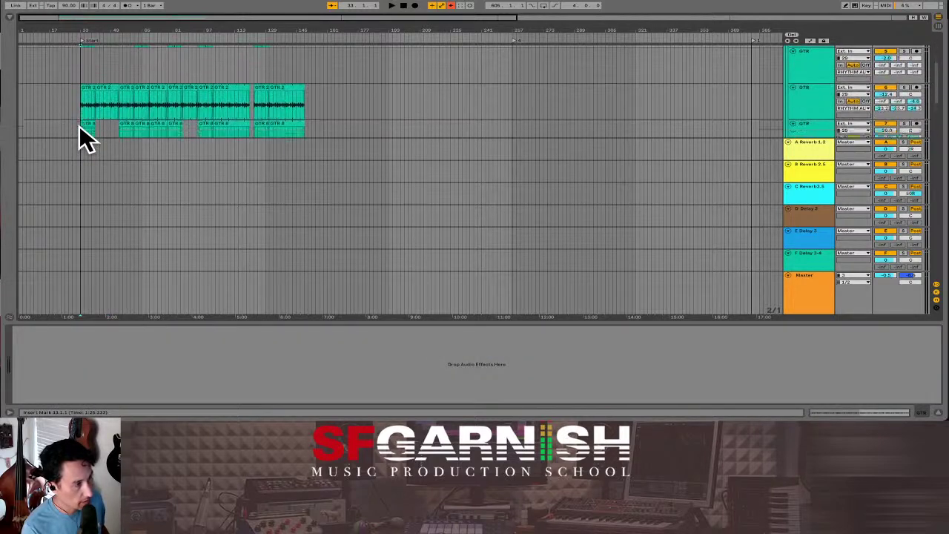
click(936, 292)
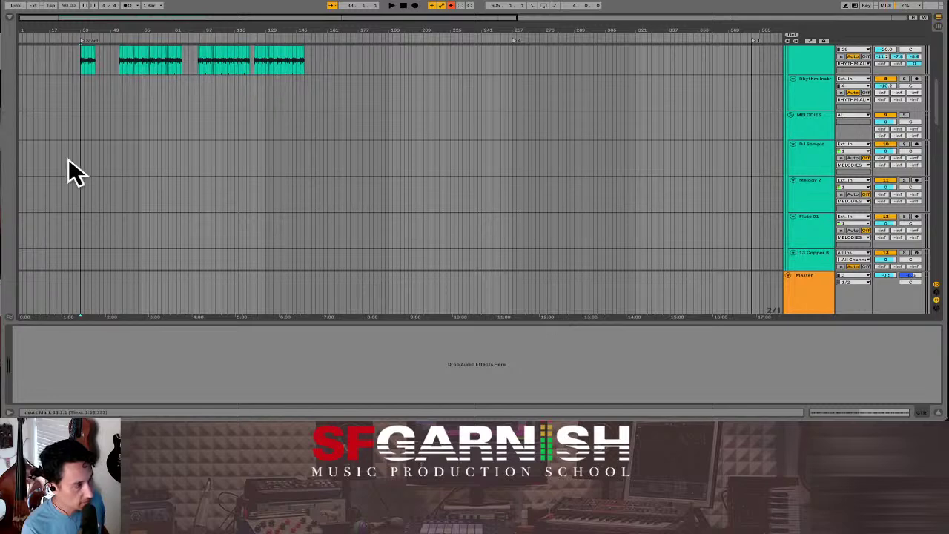
scroll(68, 163, down, 3)
scroll(68, 160, down, 6)
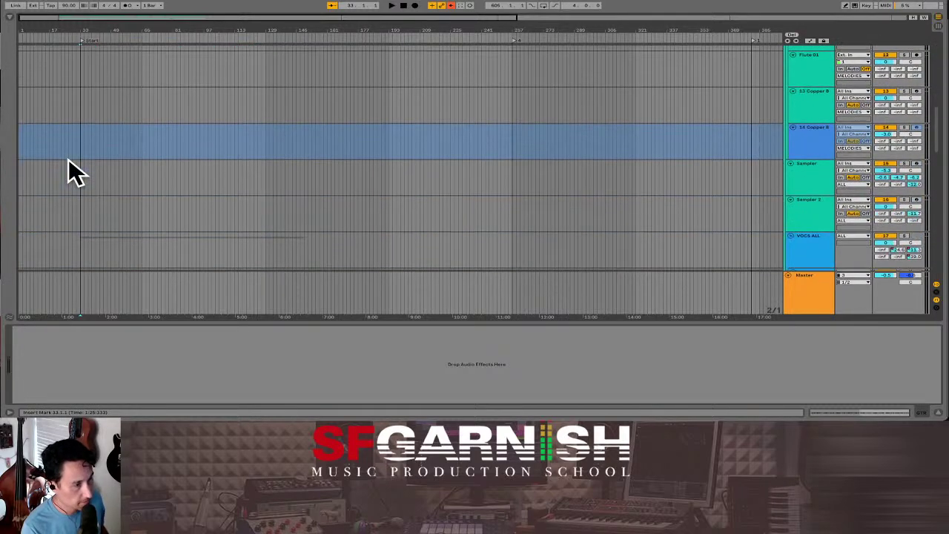
scroll(68, 160, down, 3)
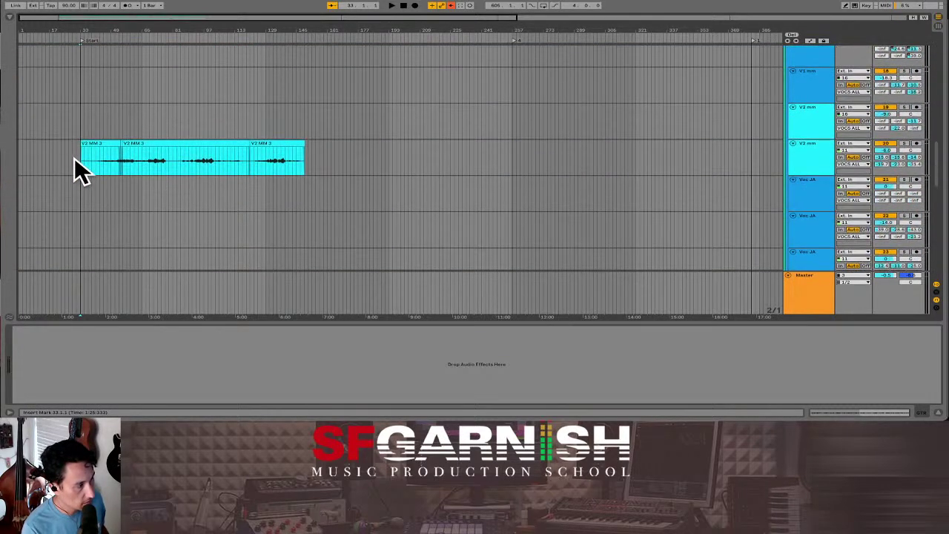
click(81, 163)
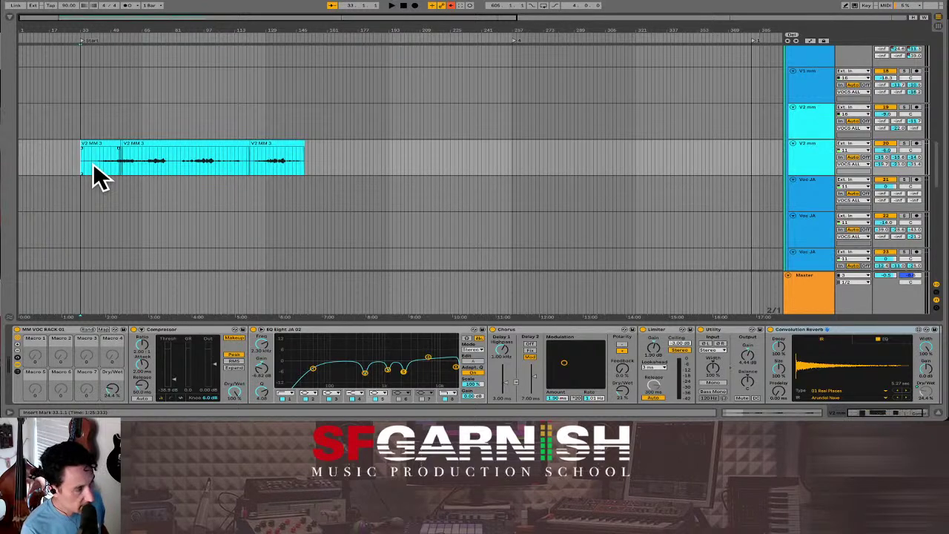
Step: Show automation across the arrangement tracks and select the VOCS ALL group
key(a)
scroll(96, 162, down, 1)
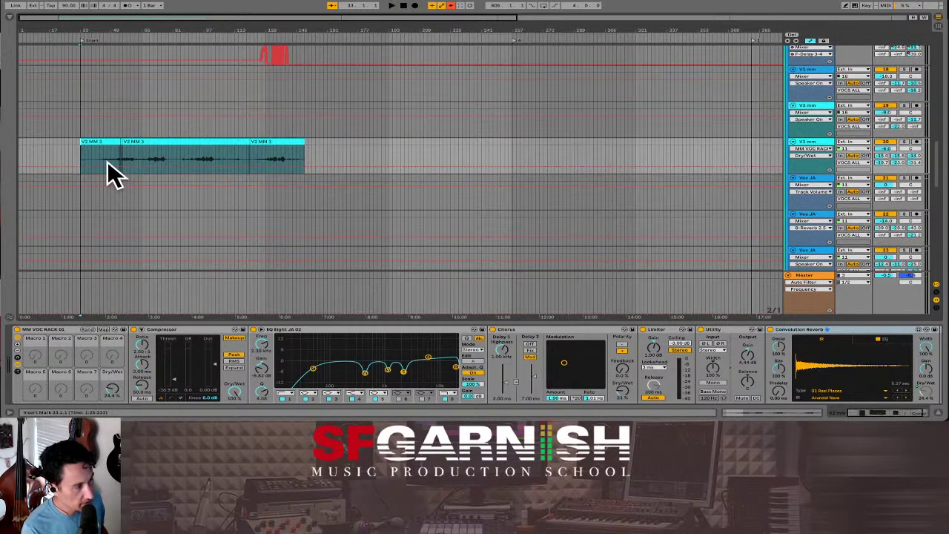
scroll(105, 159, up, 1)
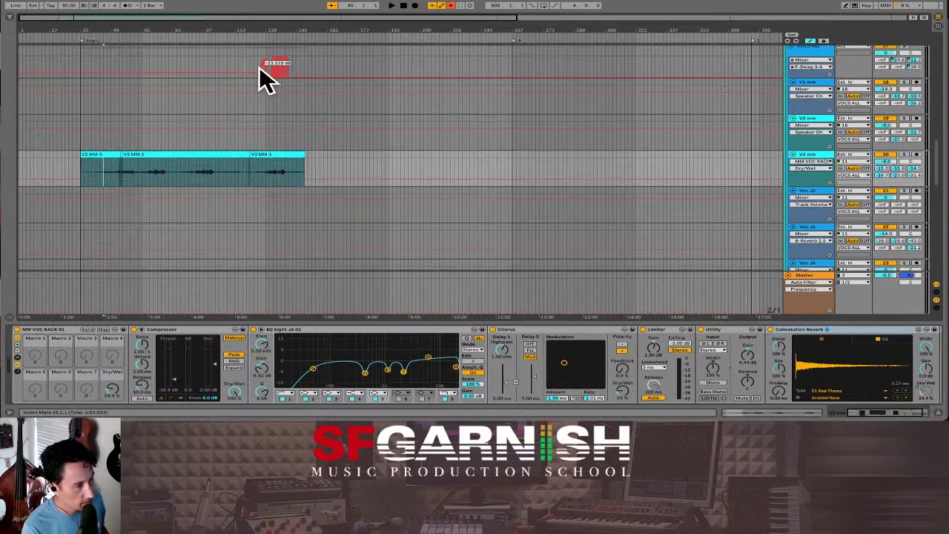
scroll(326, 71, up, 2)
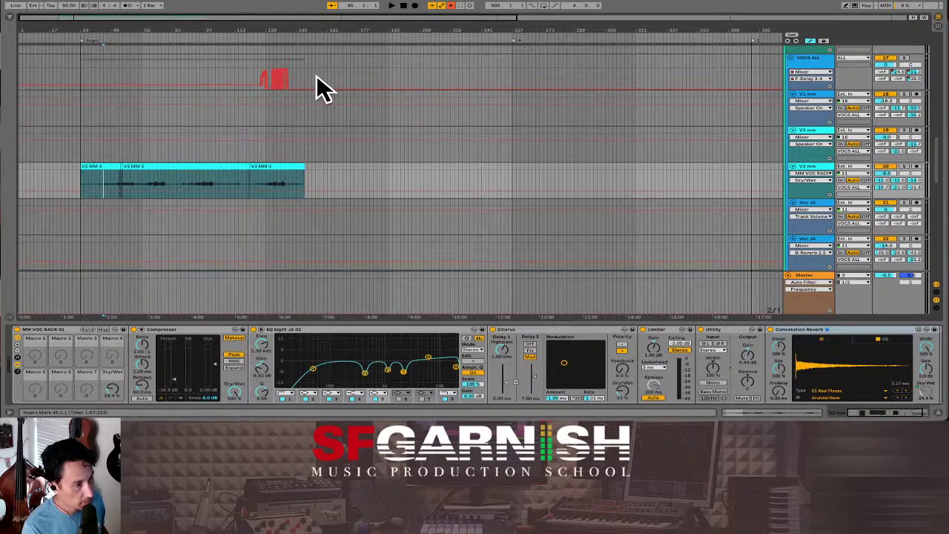
click(101, 73)
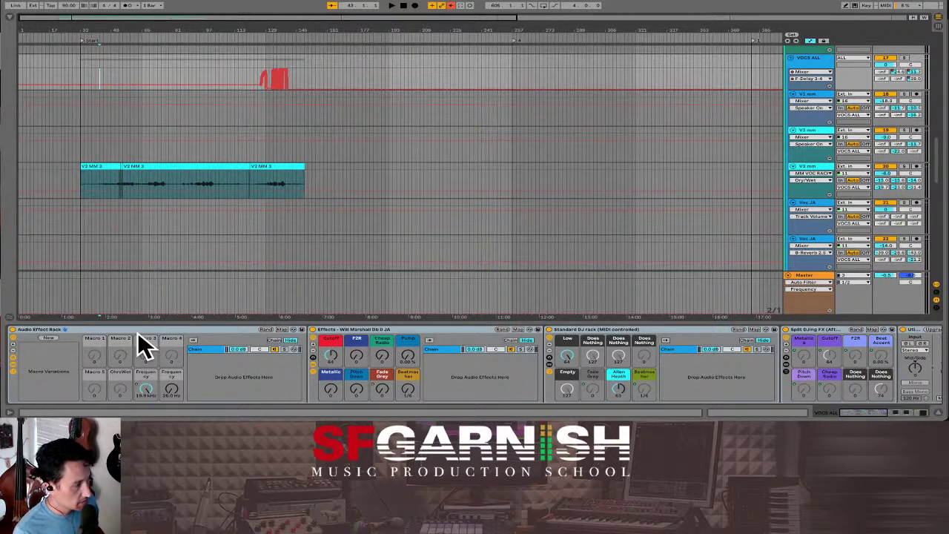
Step: Re-enable automation for the VOCS ALL group's first Frequency macro and its Fade Grey macro
right_click(146, 386)
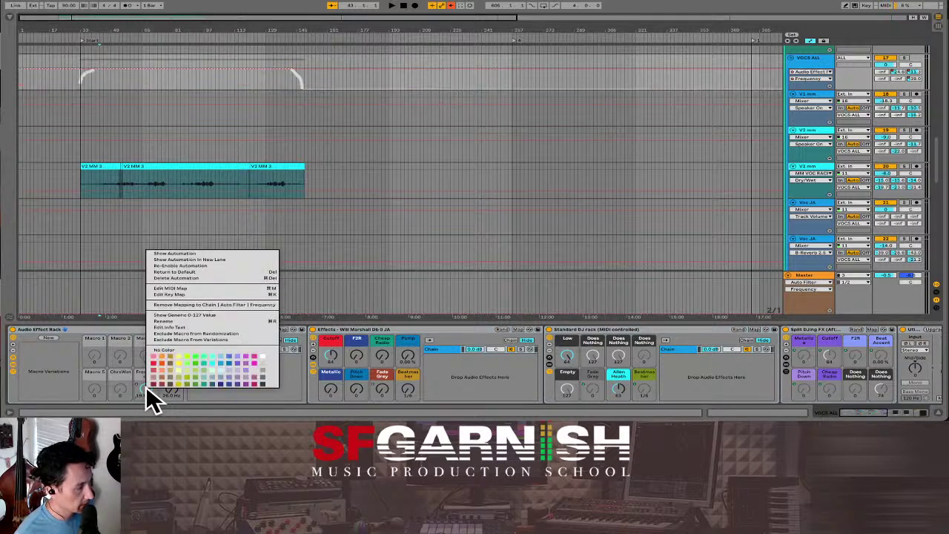
click(185, 265)
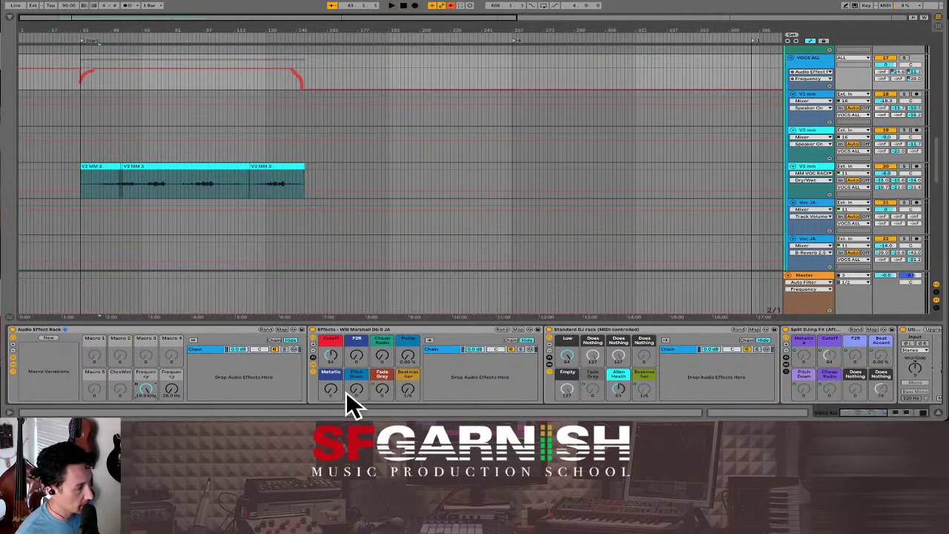
right_click(379, 388)
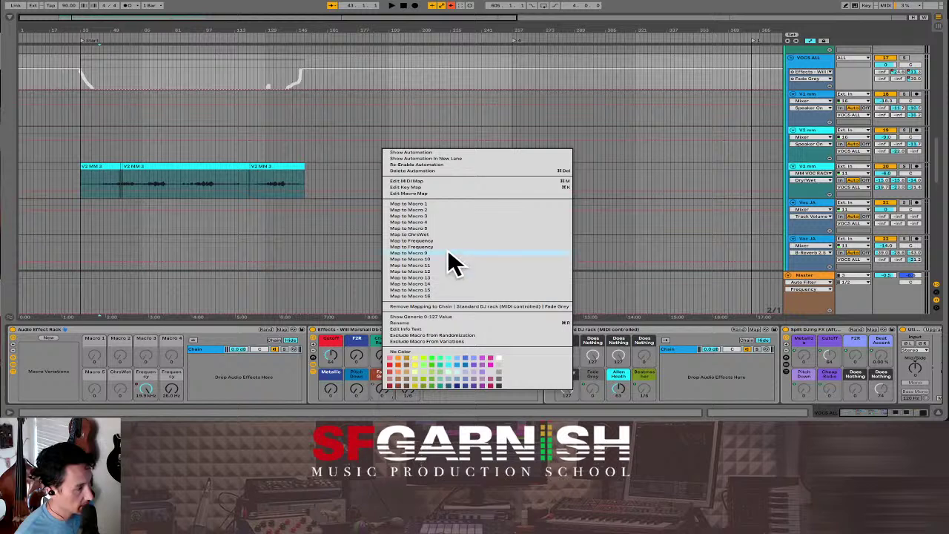
click(433, 164)
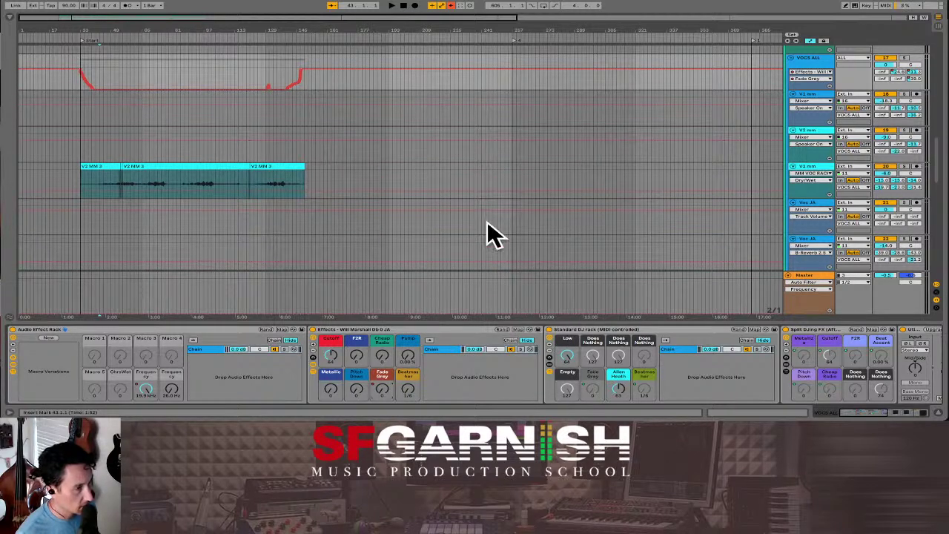
Step: Give the VOCS ALL group's Fade Grey and F-Delay 3-4 automation their own separate lanes
scroll(356, 144, up, 1)
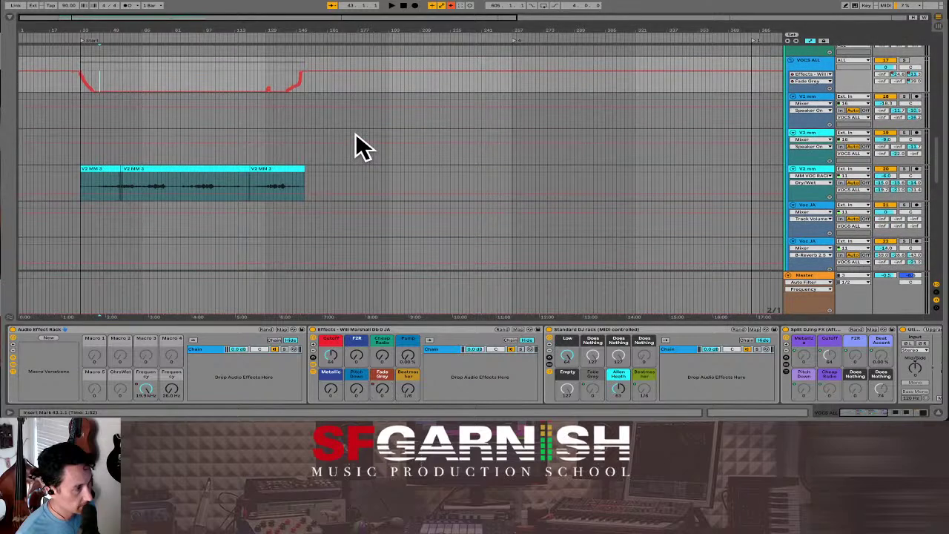
click(830, 89)
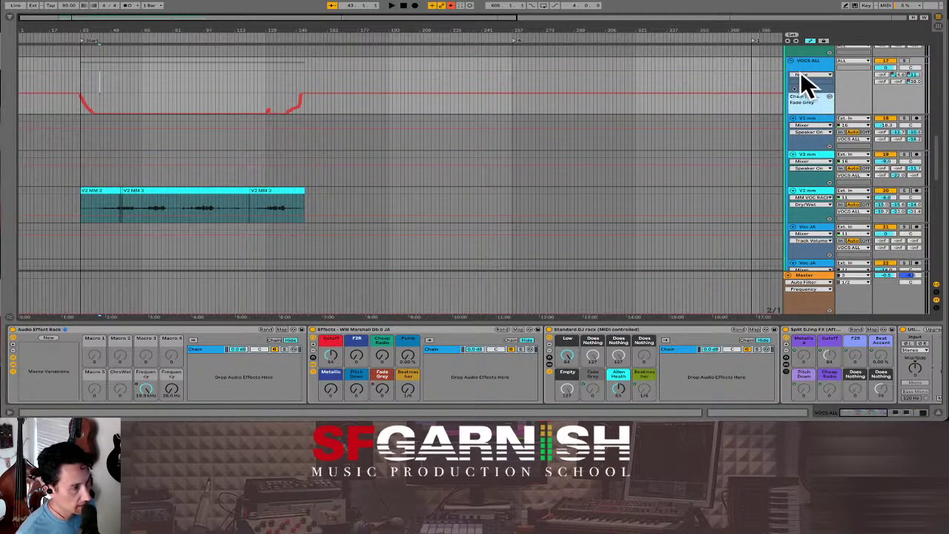
click(811, 74)
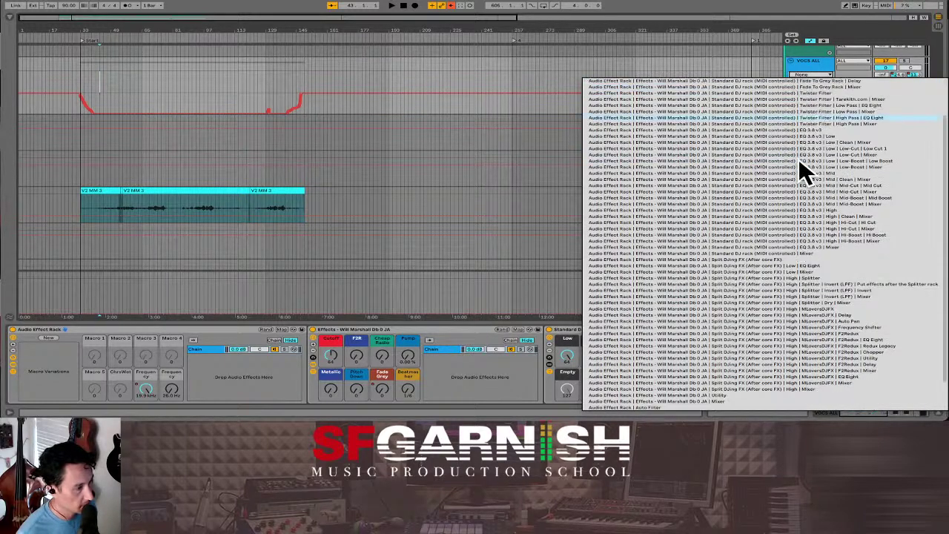
scroll(799, 169, down, 3)
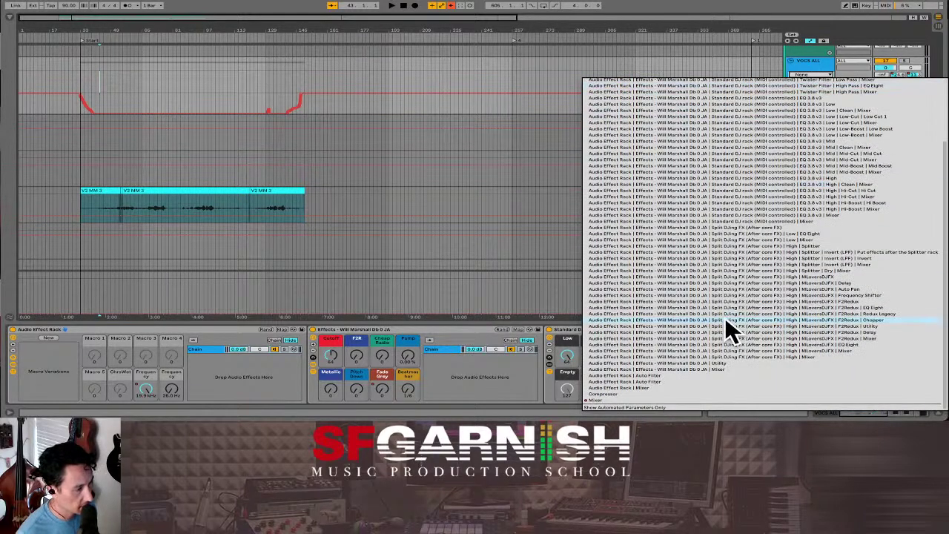
click(627, 398)
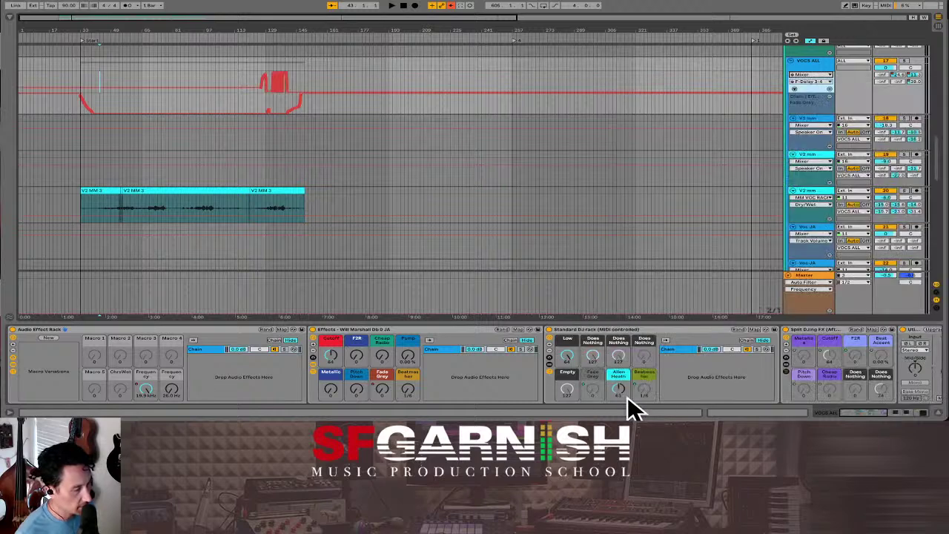
click(829, 88)
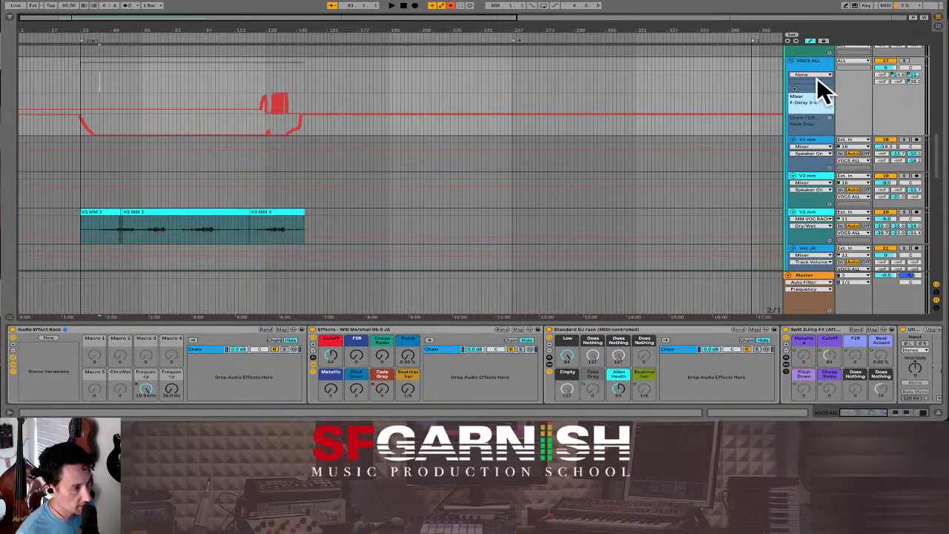
Step: Choose the VOCS ALL group's C-Reverb3.5 send automation from the Mixer and move it to its own lane
click(817, 72)
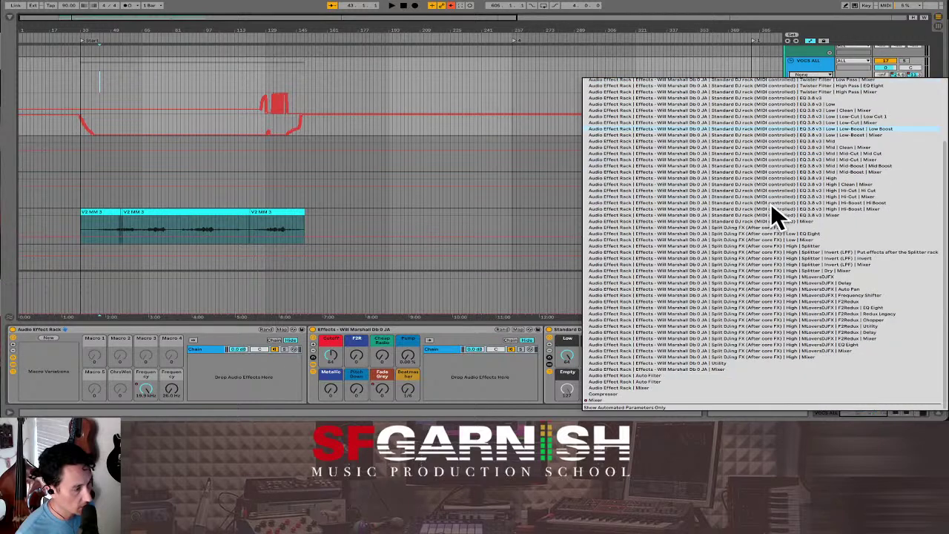
click(656, 399)
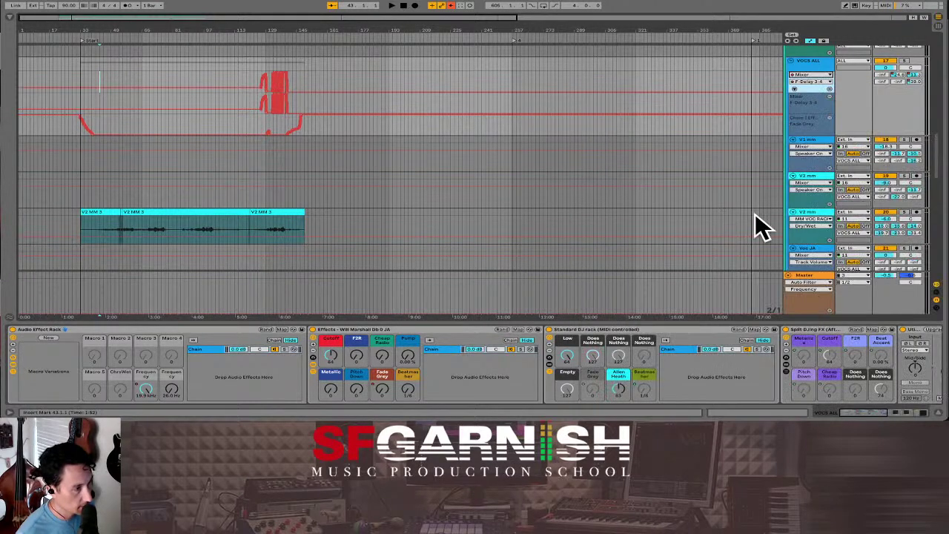
click(828, 81)
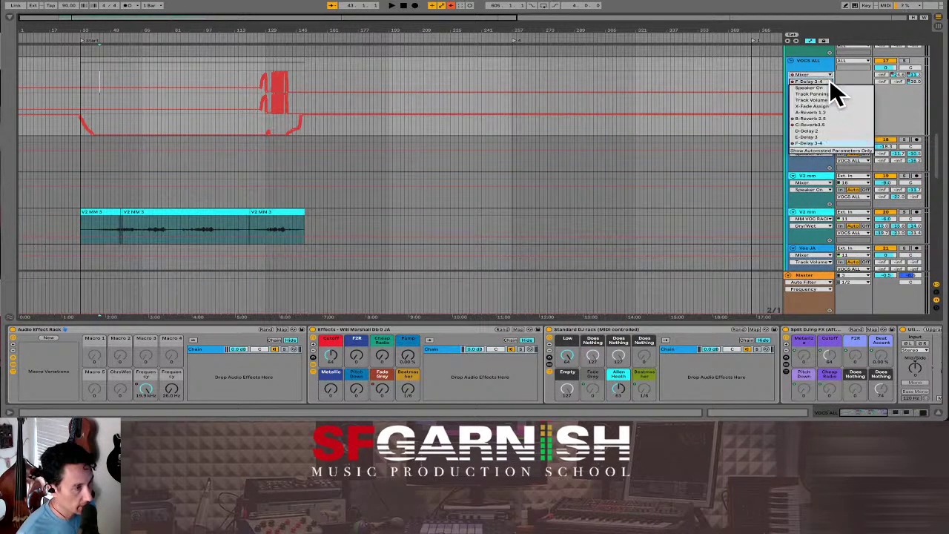
click(823, 124)
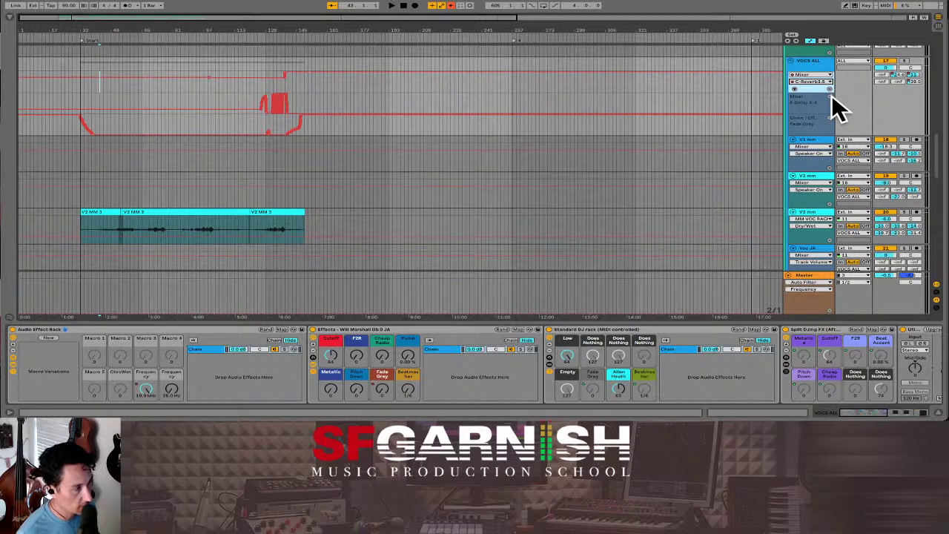
click(829, 87)
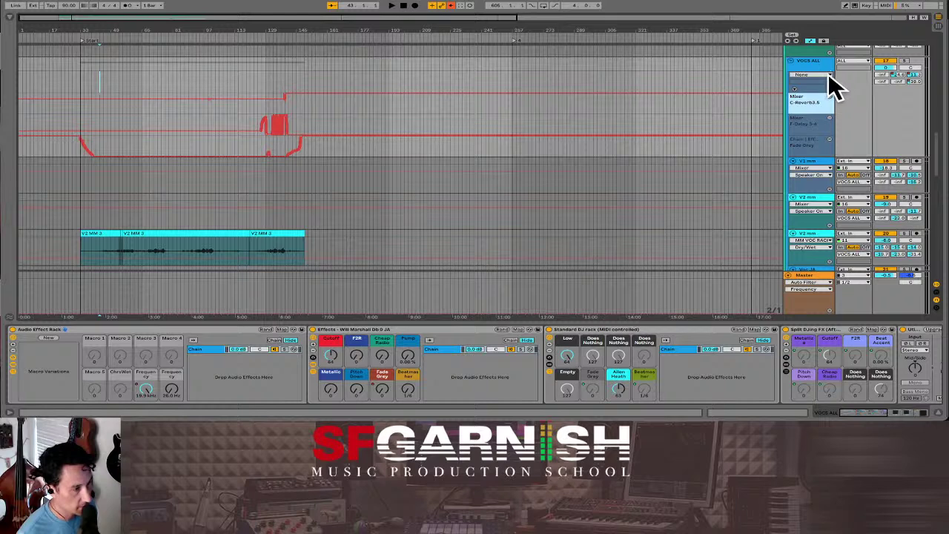
click(828, 74)
scroll(764, 245, down, 1)
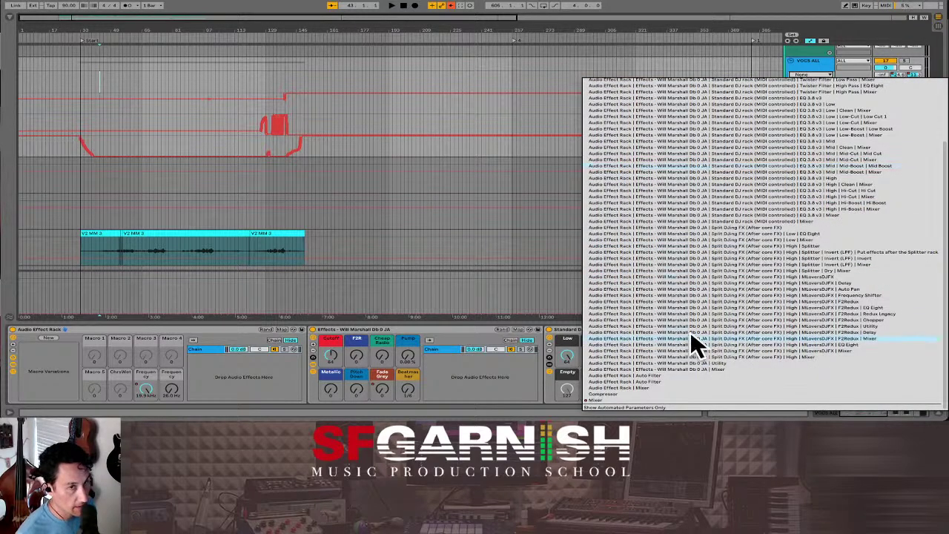
click(801, 64)
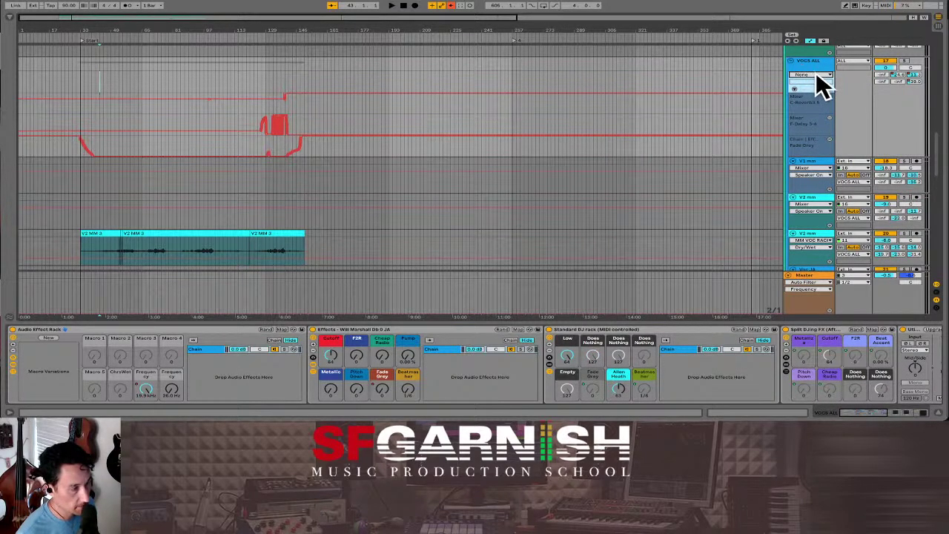
click(816, 74)
click(814, 65)
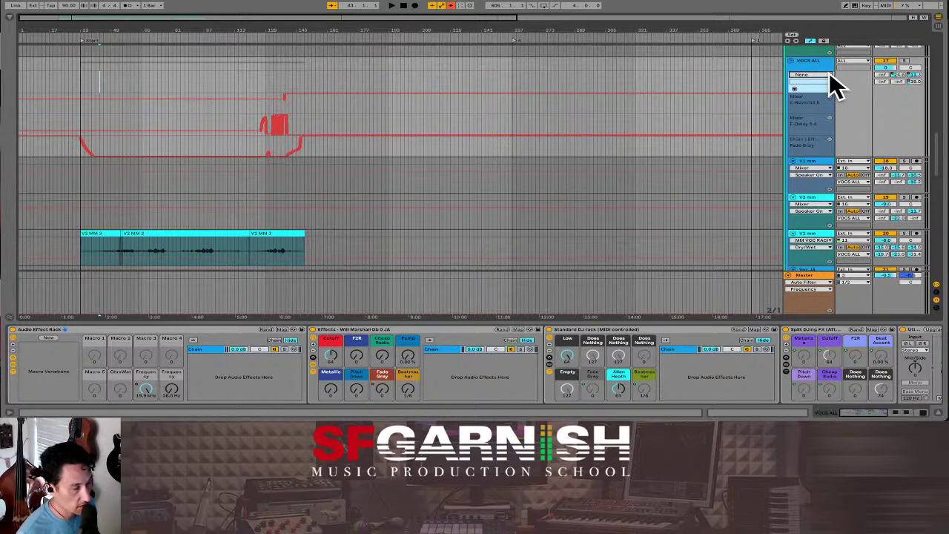
Step: Give the VOCS ALL group's B-Reverb 2.5 send automation its own lane and place the insert marker at bar 31
click(829, 74)
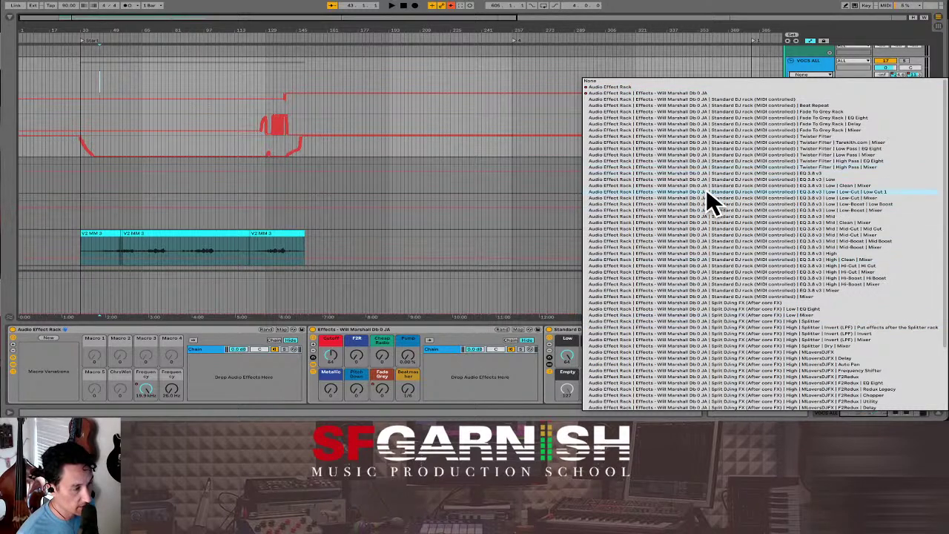
scroll(705, 291, down, 3)
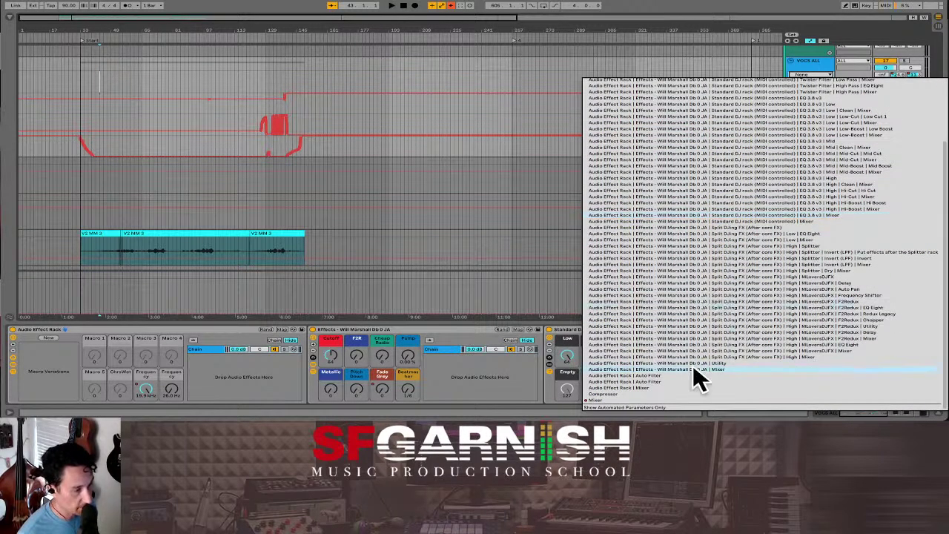
click(666, 398)
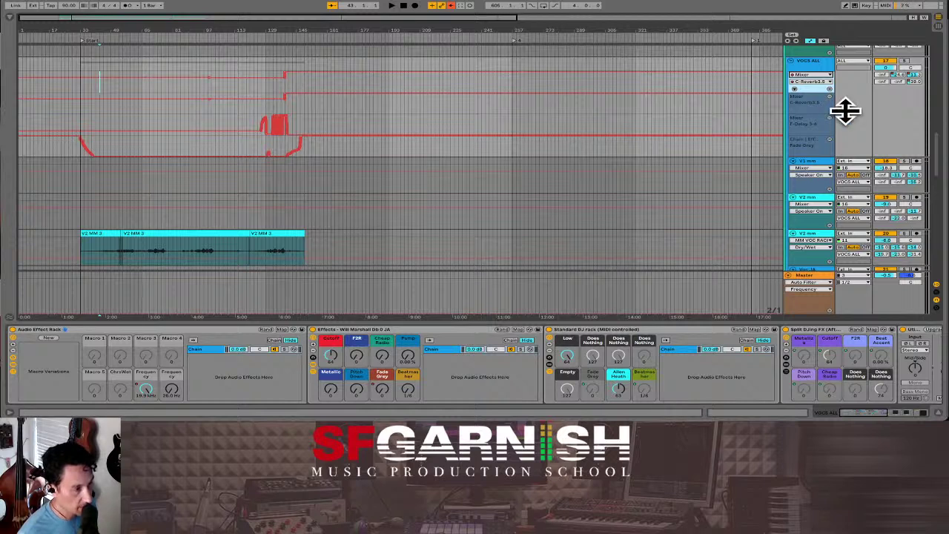
click(828, 81)
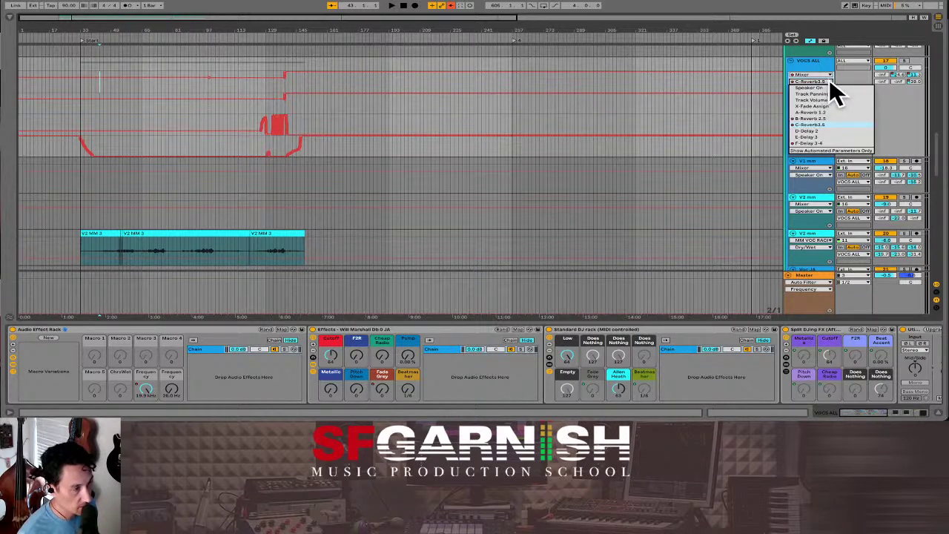
click(818, 118)
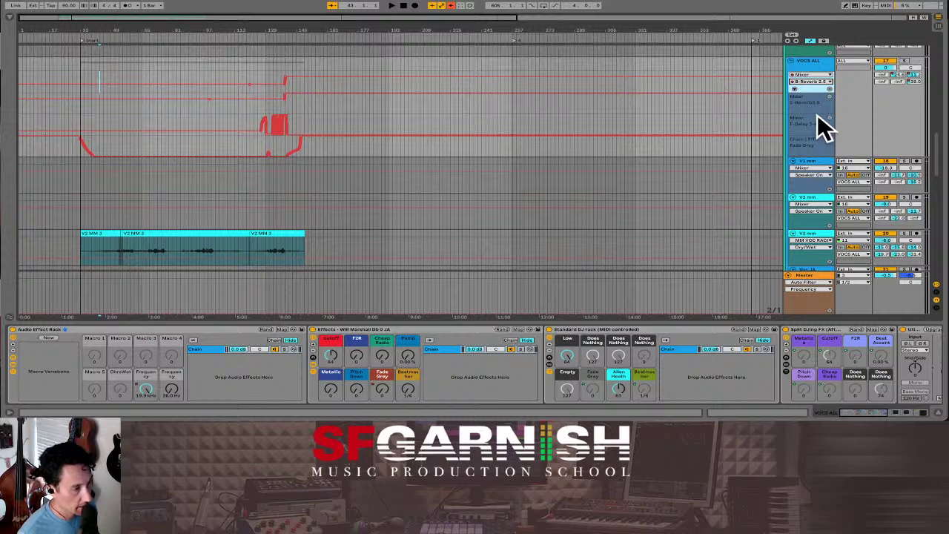
click(828, 91)
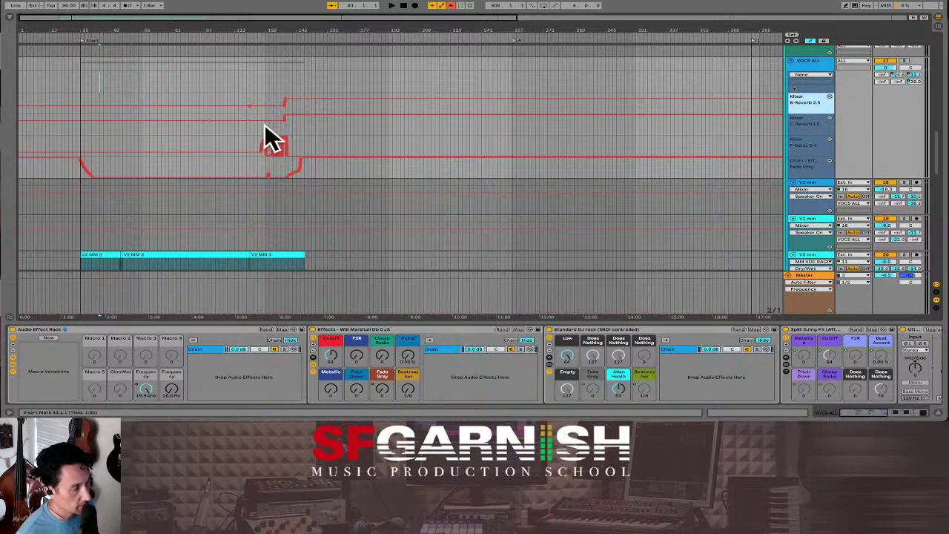
click(77, 175)
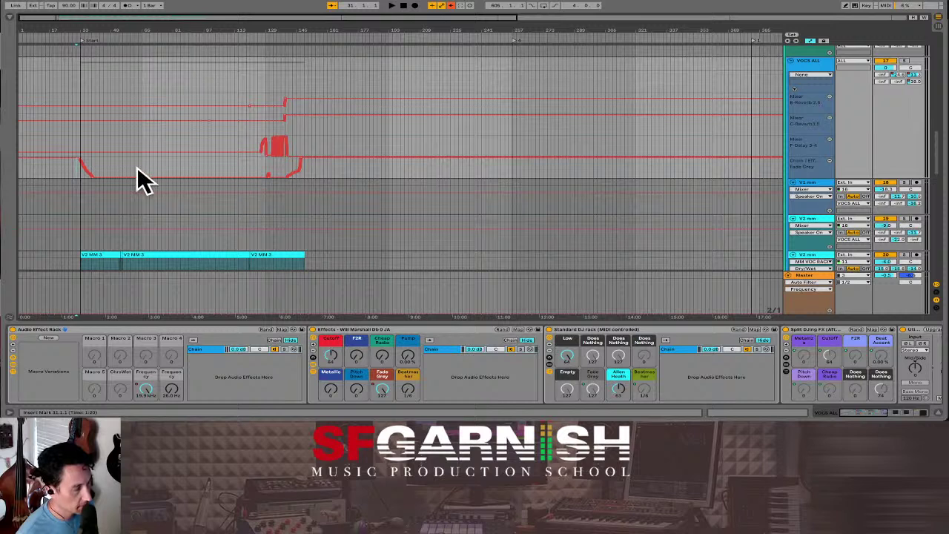
Step: Play the arrangement from bar 33, where the VOCS ALL group's Fade Grey automation begins its descent
click(81, 185)
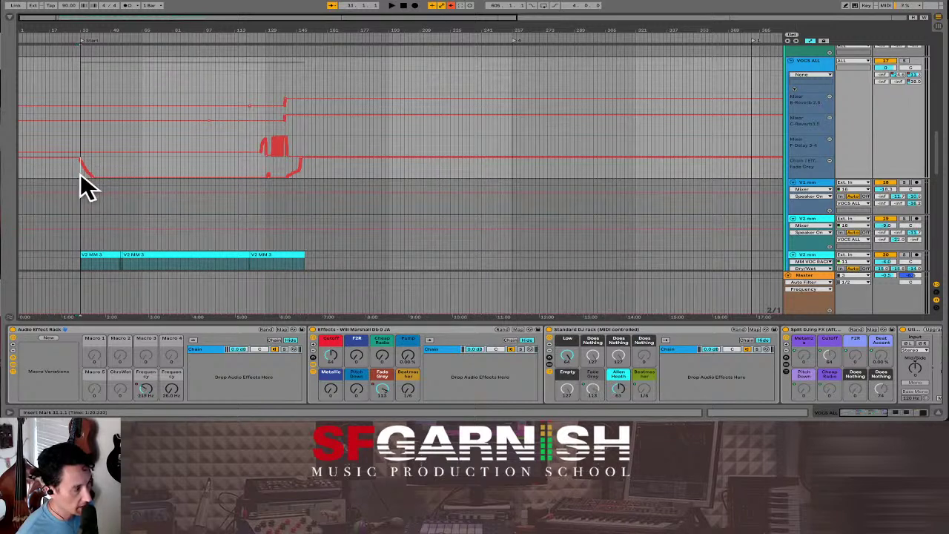
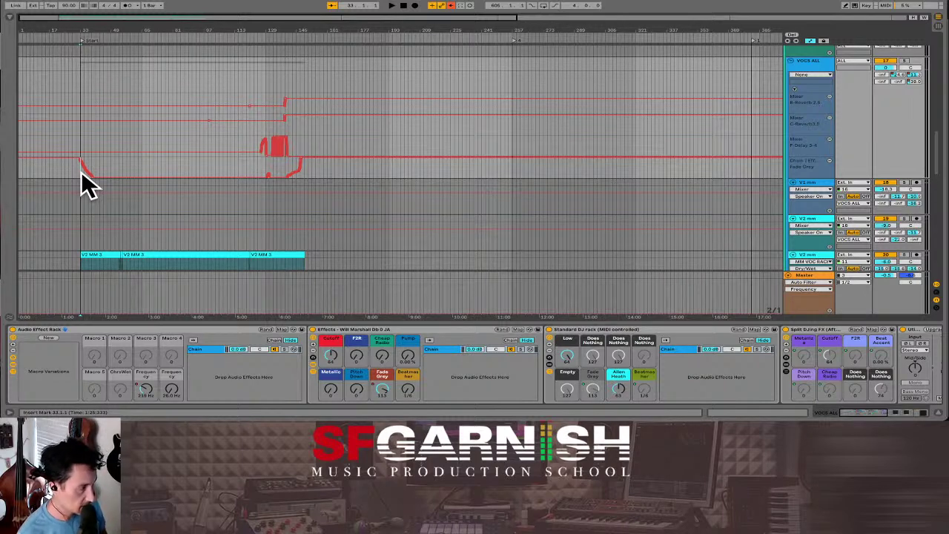
key(plus)
key(plus)
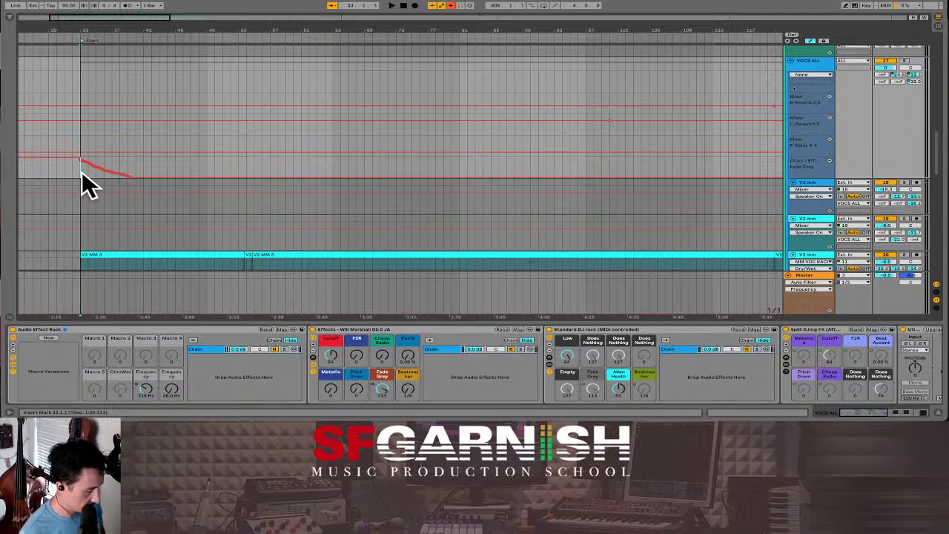
scroll(85, 184, up, 2)
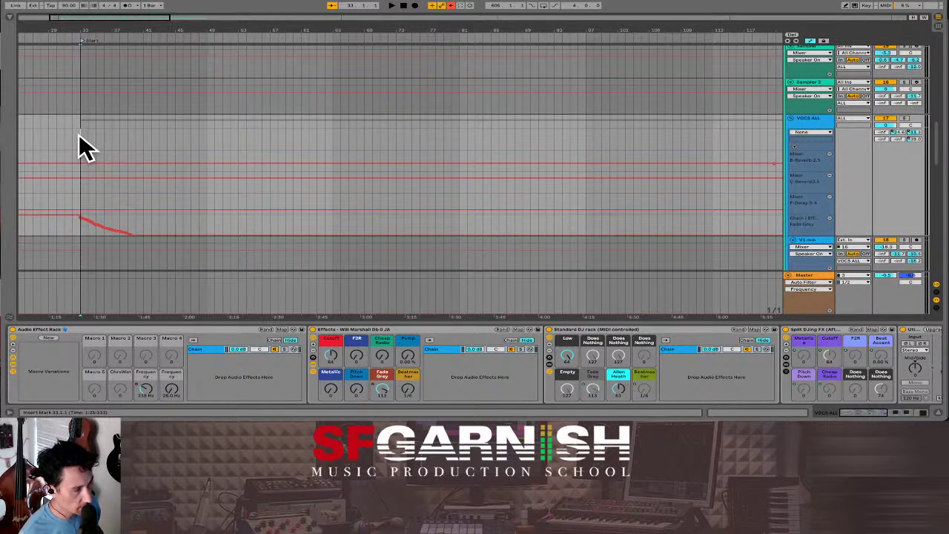
scroll(79, 141, left, 5)
key(space)
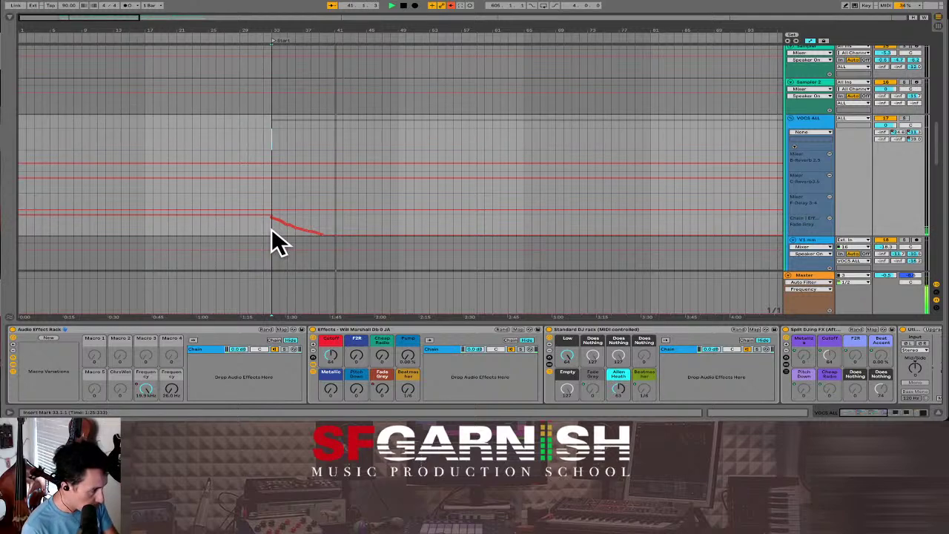
Step: Set the MM VOC RACK 01 Dry/Wet macro on the V2 MM 3 clip's track to 19.7 % during playback and check its EQ Eight curve
scroll(271, 234, down, 5)
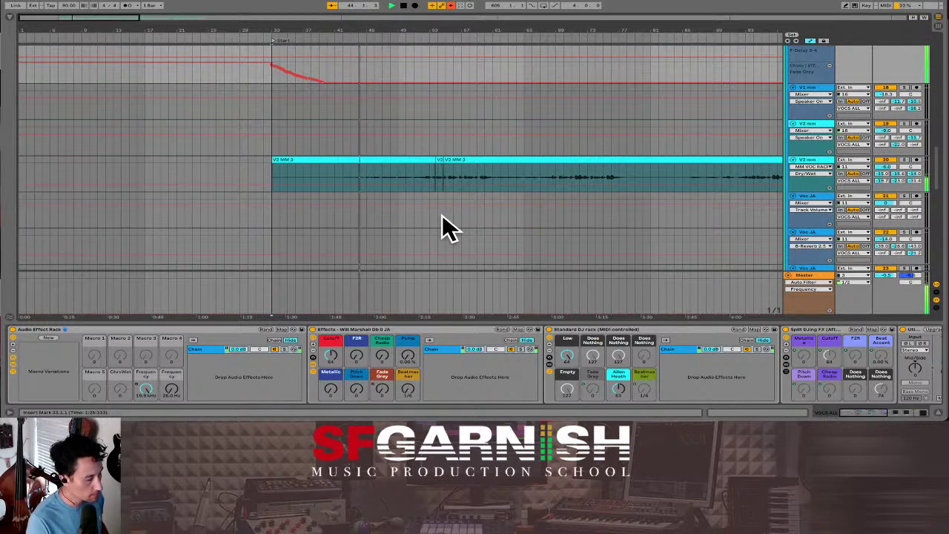
click(391, 172)
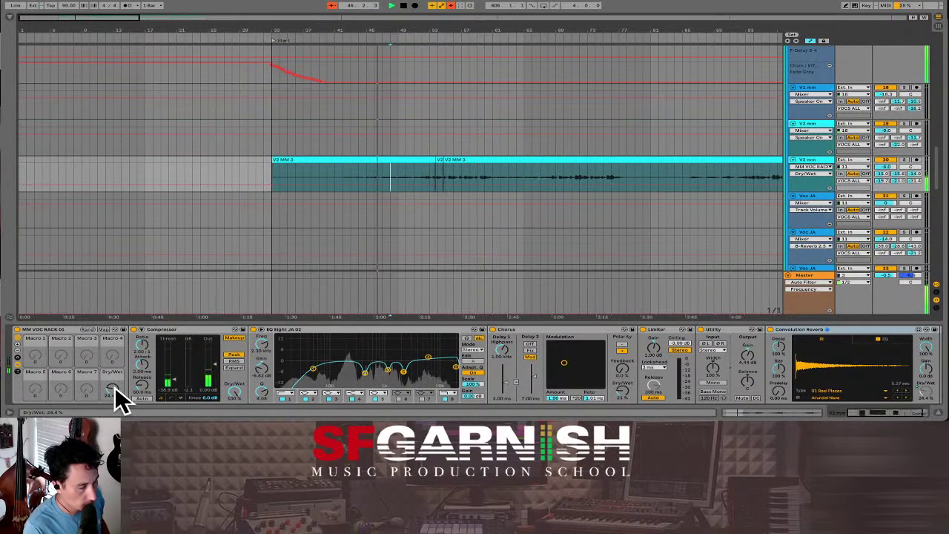
mouse_move(114, 386)
mouse_down()
mouse_move(114, 397)
mouse_move(115, 385)
mouse_up()
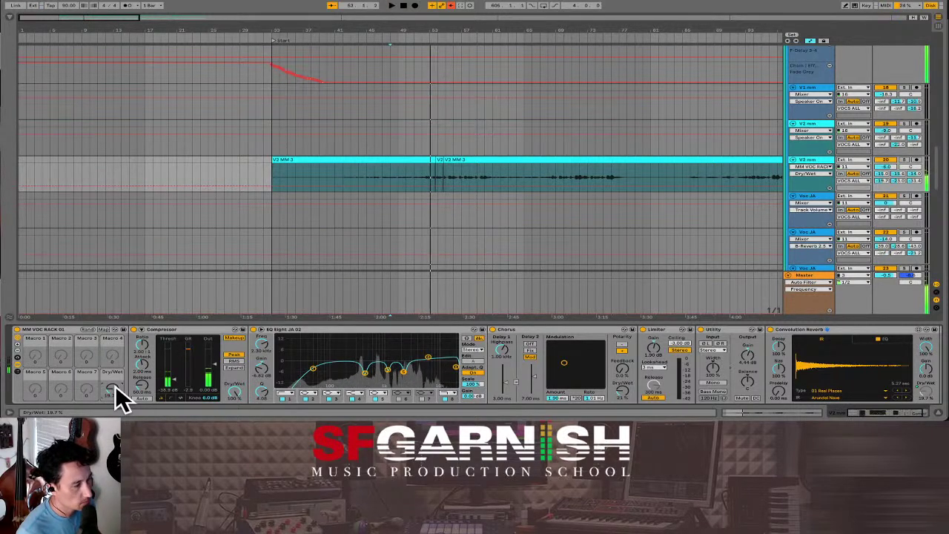
key(space)
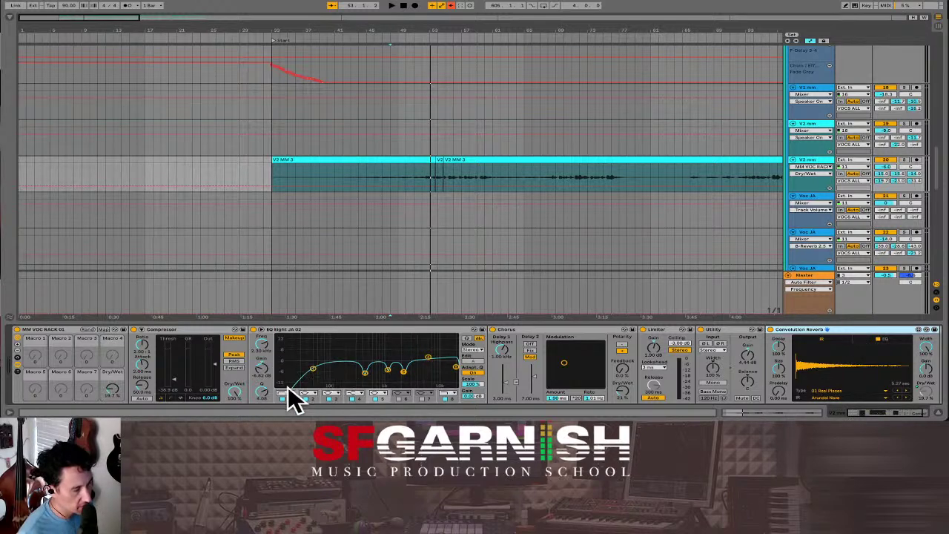
click(261, 329)
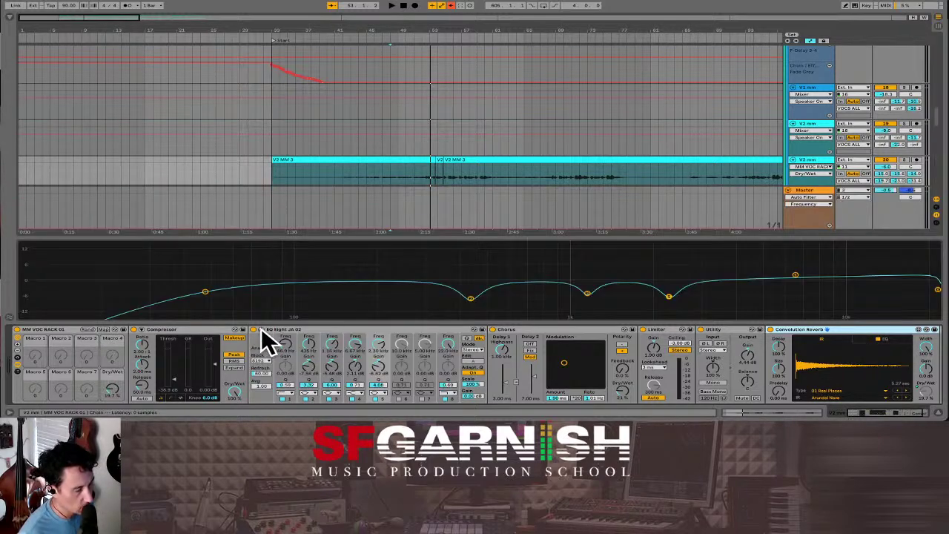
click(261, 328)
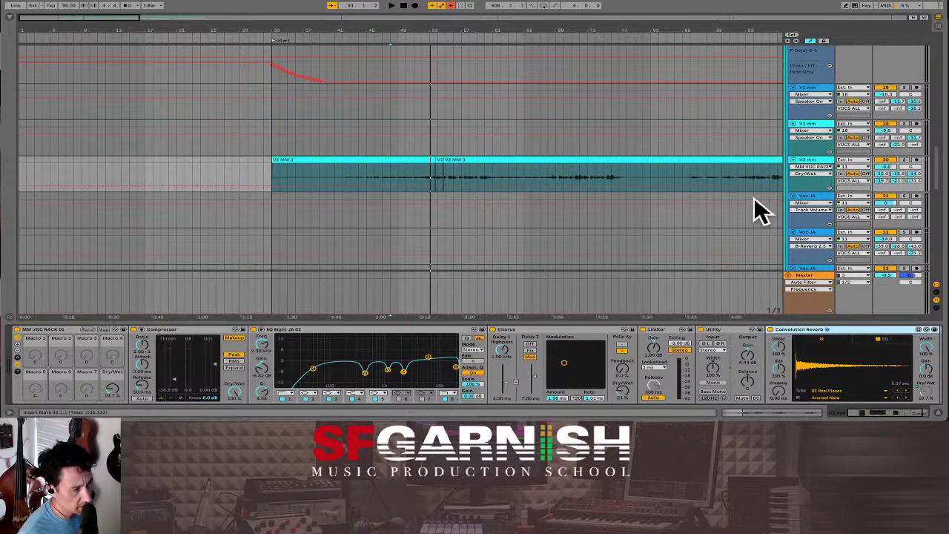
Step: Show the return tracks and insert a new return track after F Delay 3-4
scroll(939, 297, down, 3)
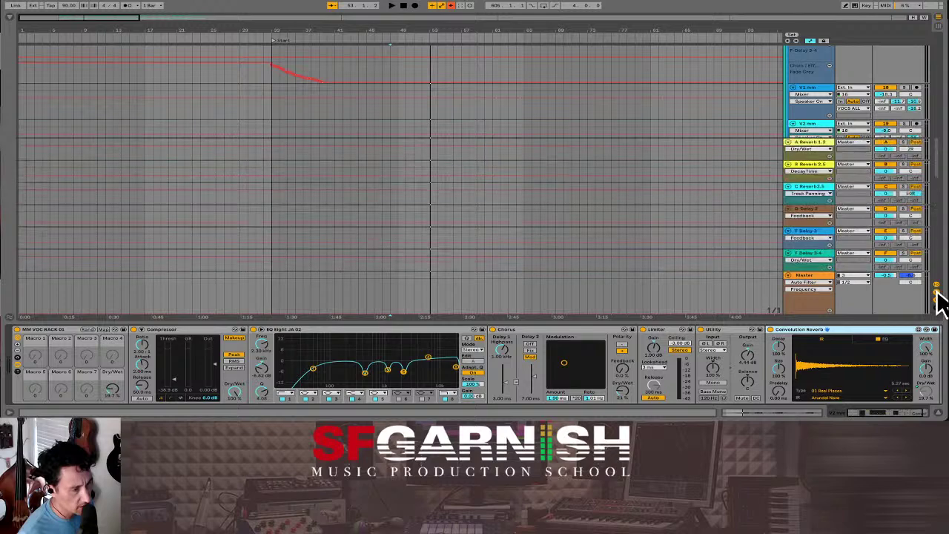
click(810, 255)
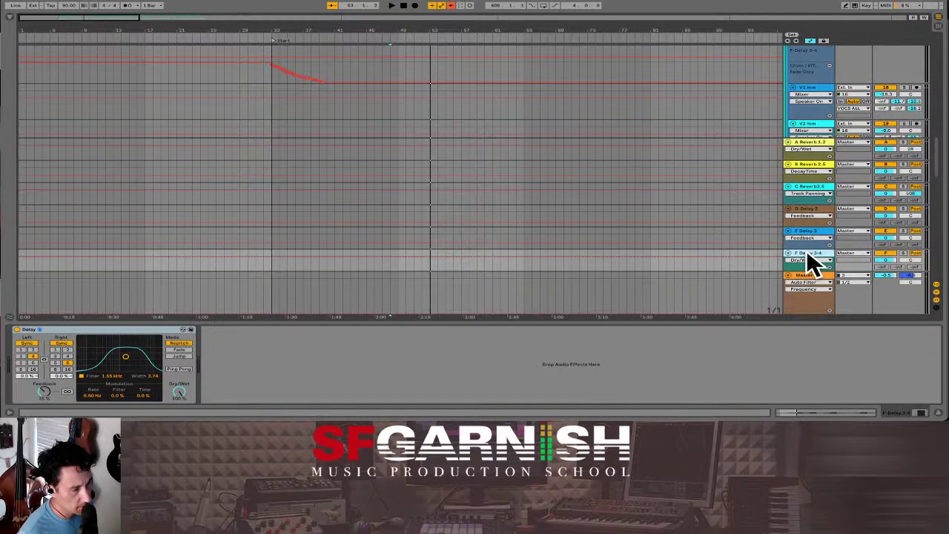
right_click(808, 253)
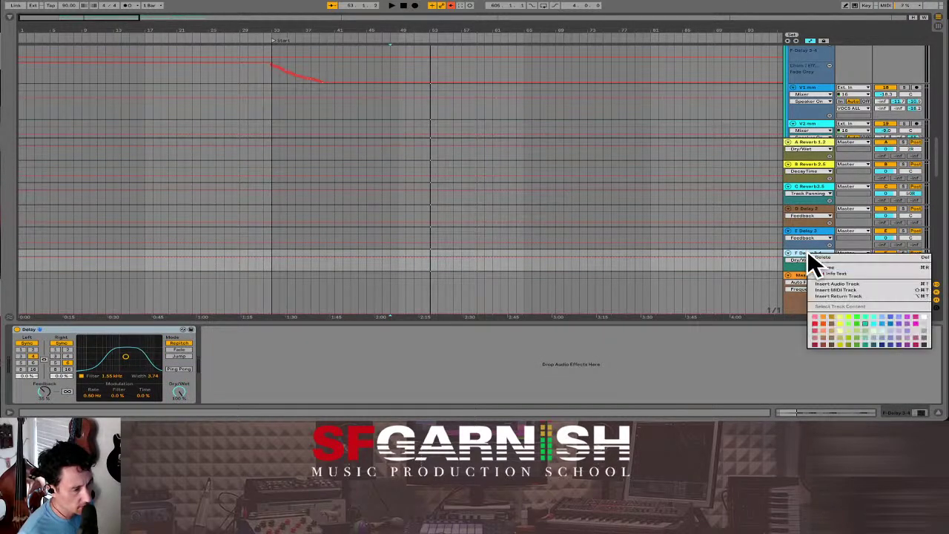
click(855, 295)
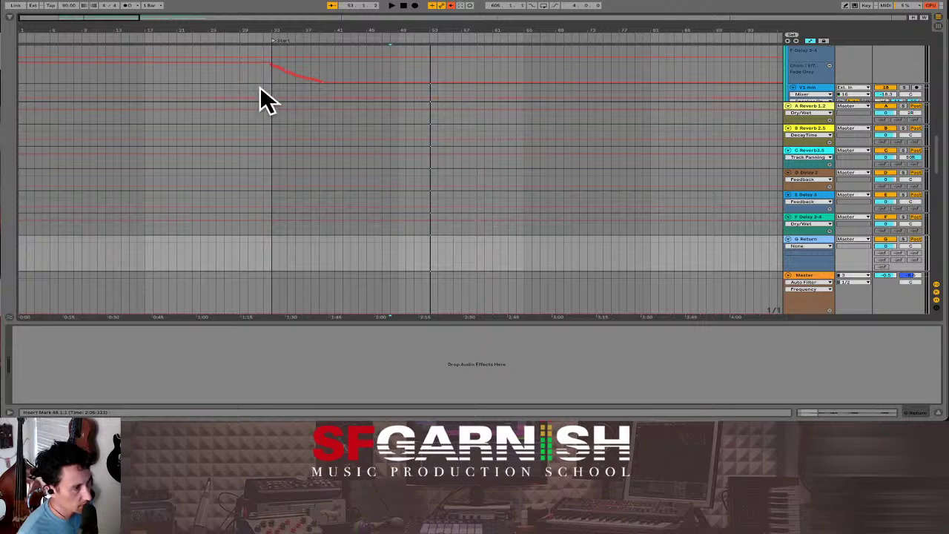
Step: Move the Convolution Reverb from the V2 MM 3 clip's track onto the empty G return track
scroll(259, 89, down, 3)
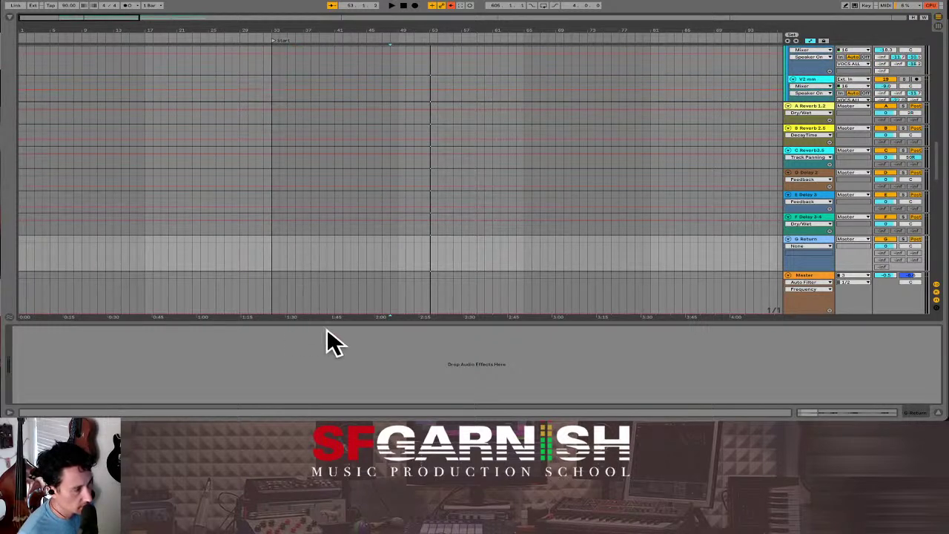
drag(326, 327, 336, 415)
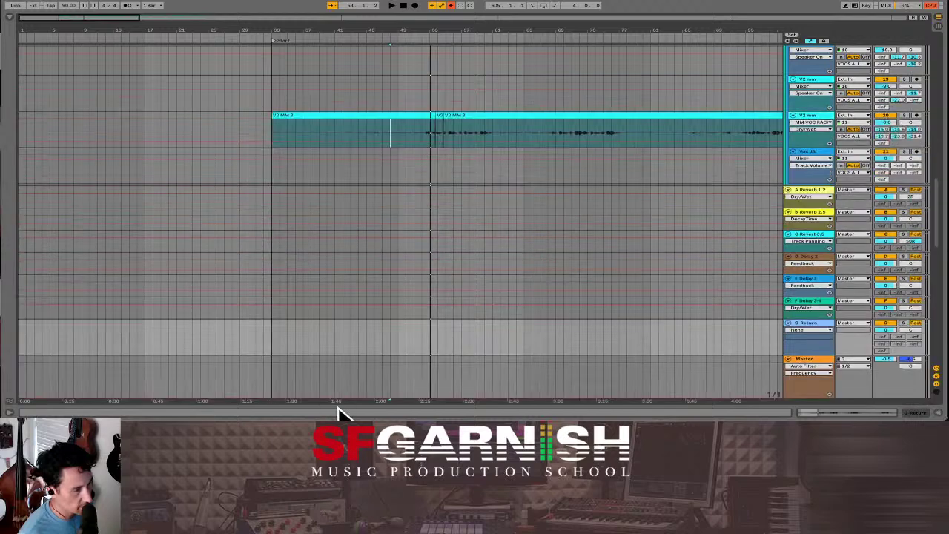
scroll(364, 106, down, 2)
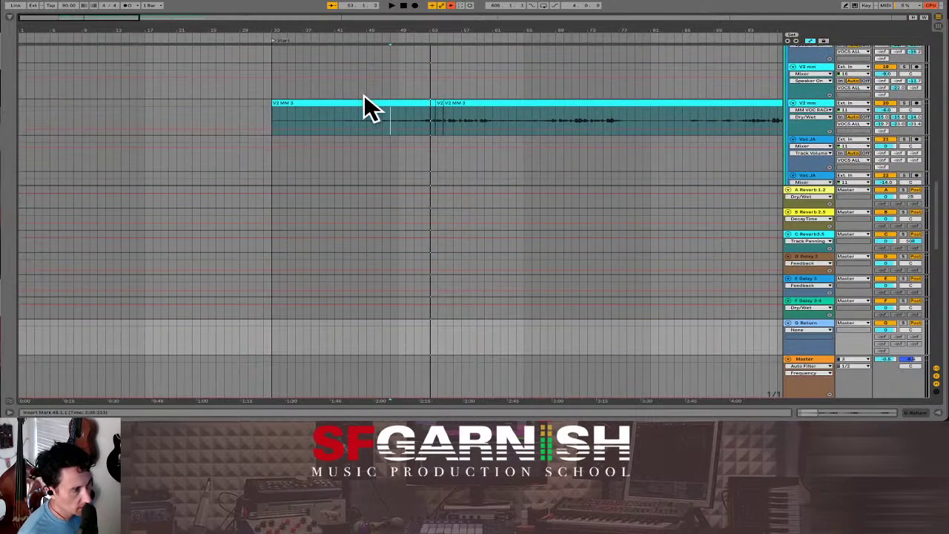
click(398, 126)
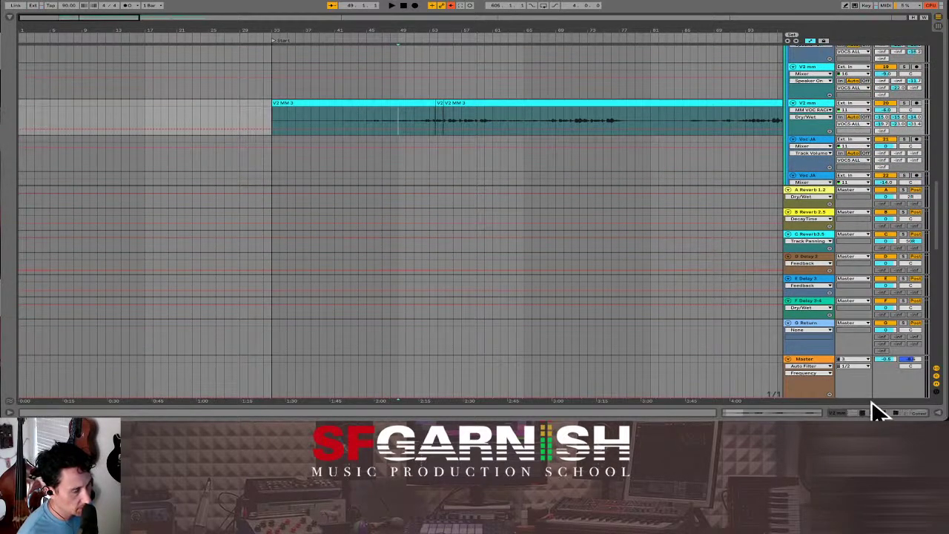
click(890, 414)
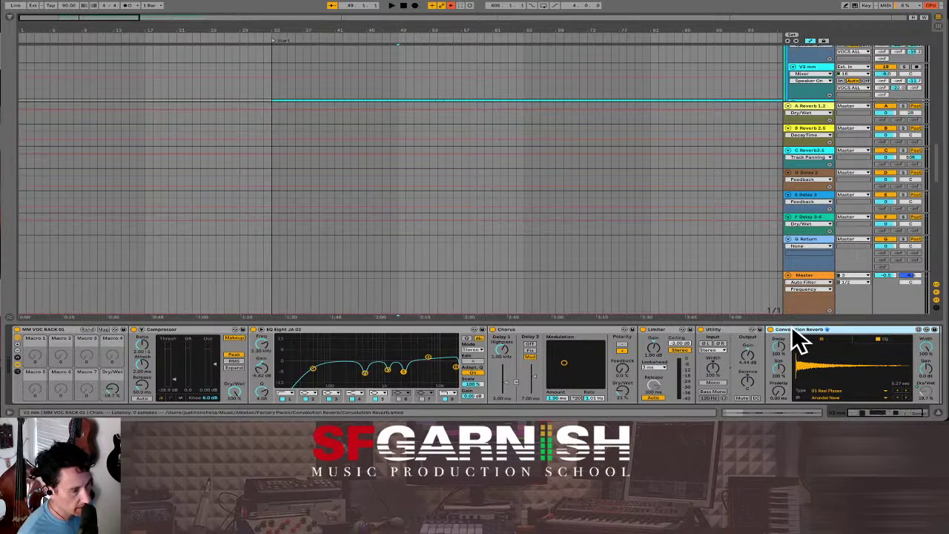
drag(792, 327, 633, 256)
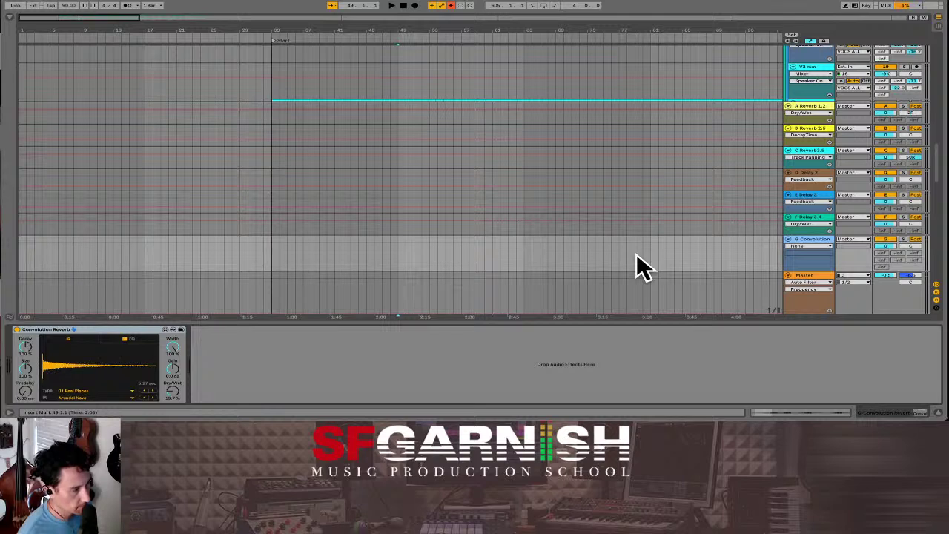
Step: Check the Convolution return's device and the devices remaining on the V2 MM 3 clip's track
click(272, 259)
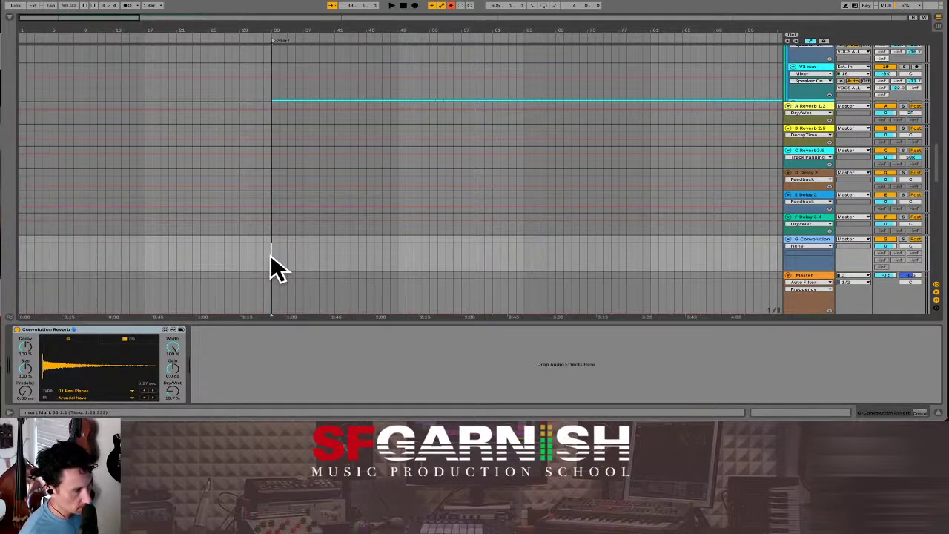
click(360, 84)
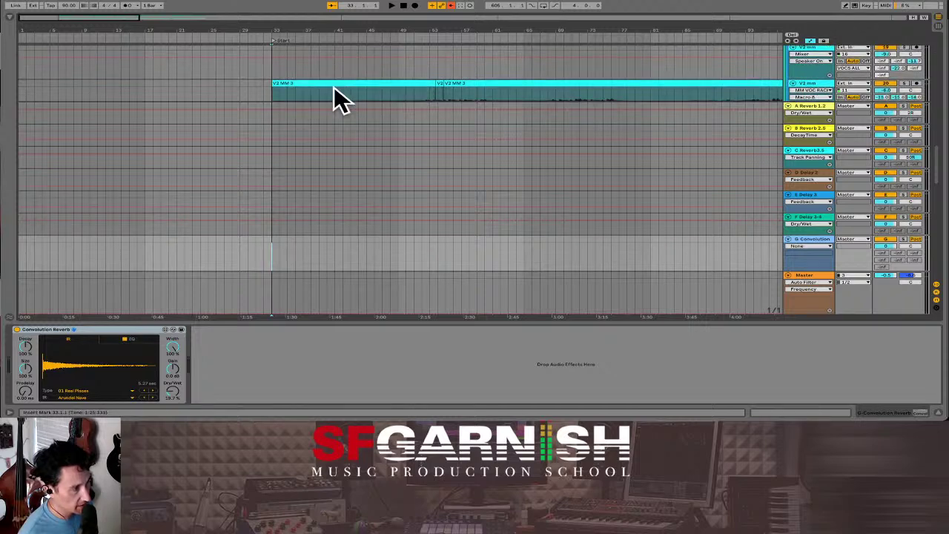
scroll(334, 85, down, 2)
click(353, 63)
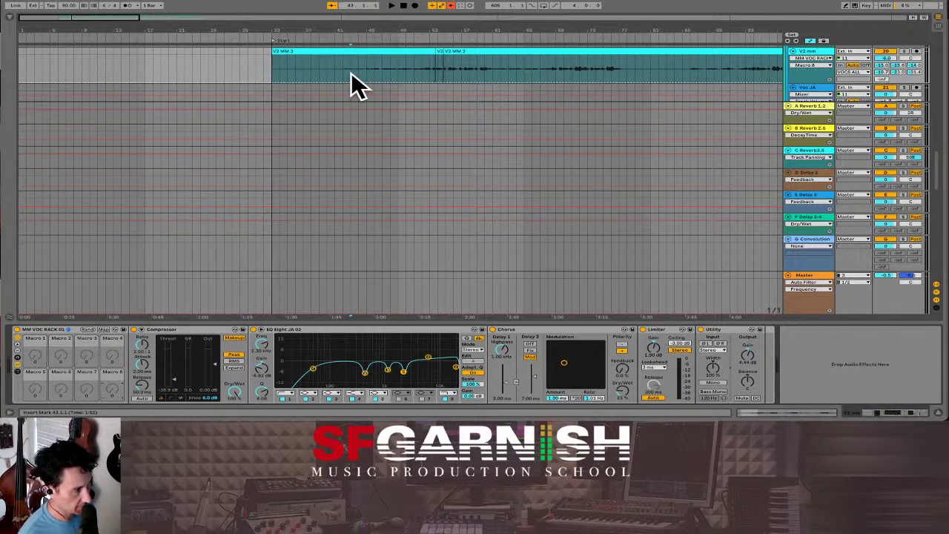
Step: Select the G Convolution return track at bar 36 and open the browser
click(307, 268)
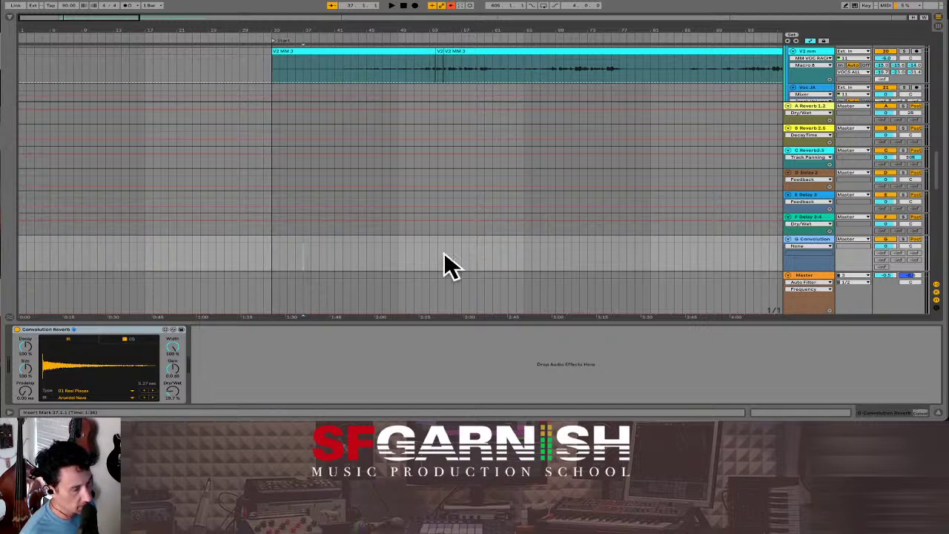
click(295, 257)
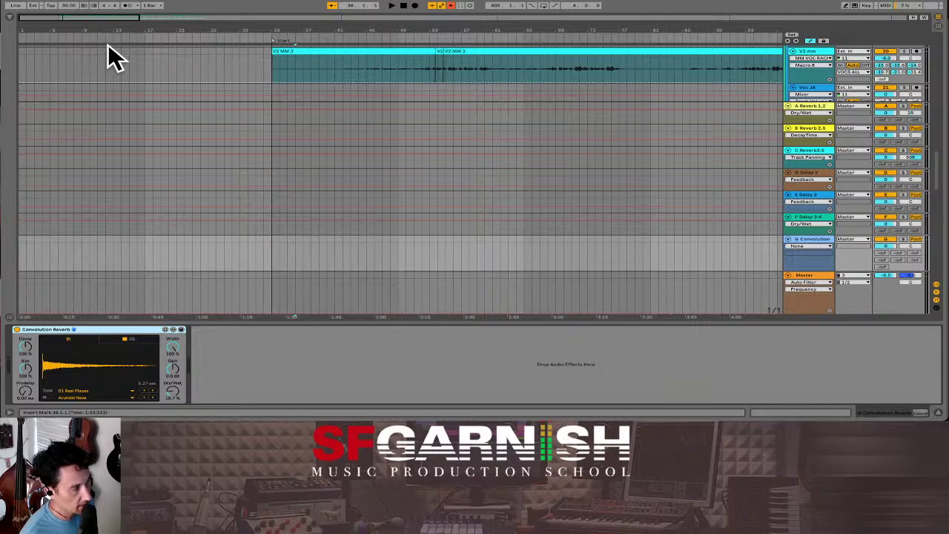
click(11, 21)
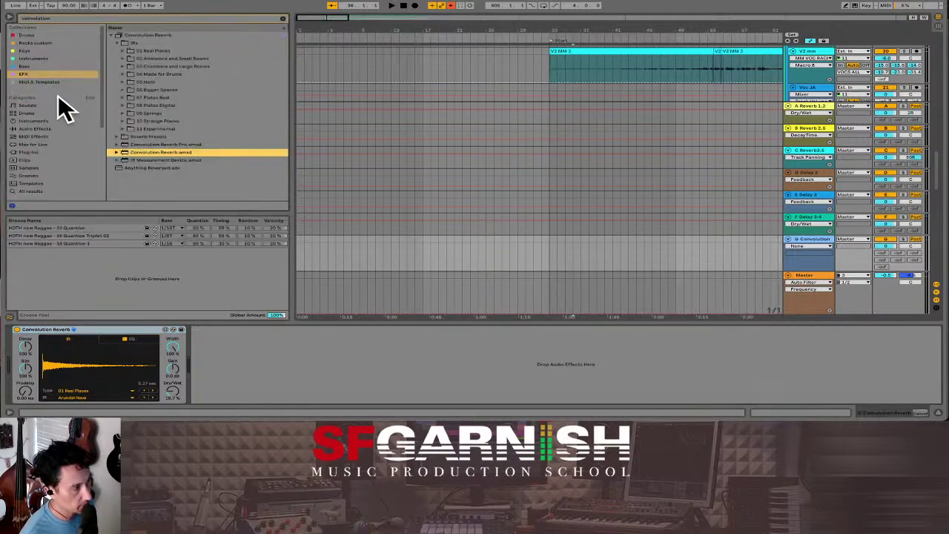
Step: Clear the convolution search from the browser and look through the EFX collection for an EQ preset
click(111, 35)
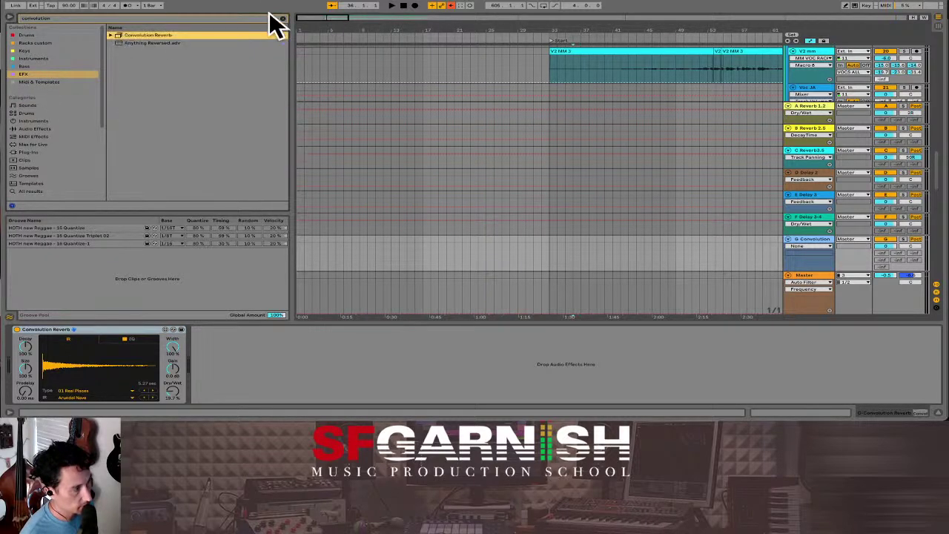
click(282, 18)
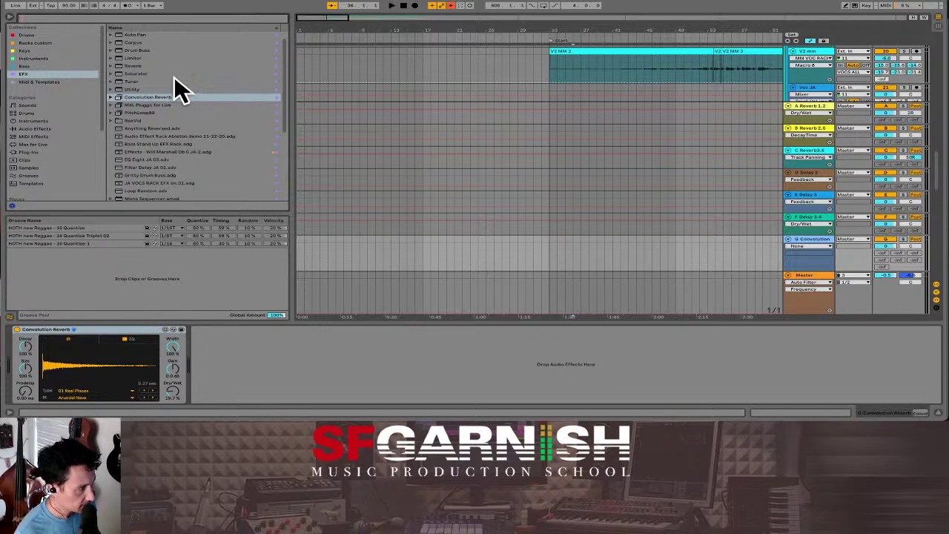
scroll(184, 138, down, 5)
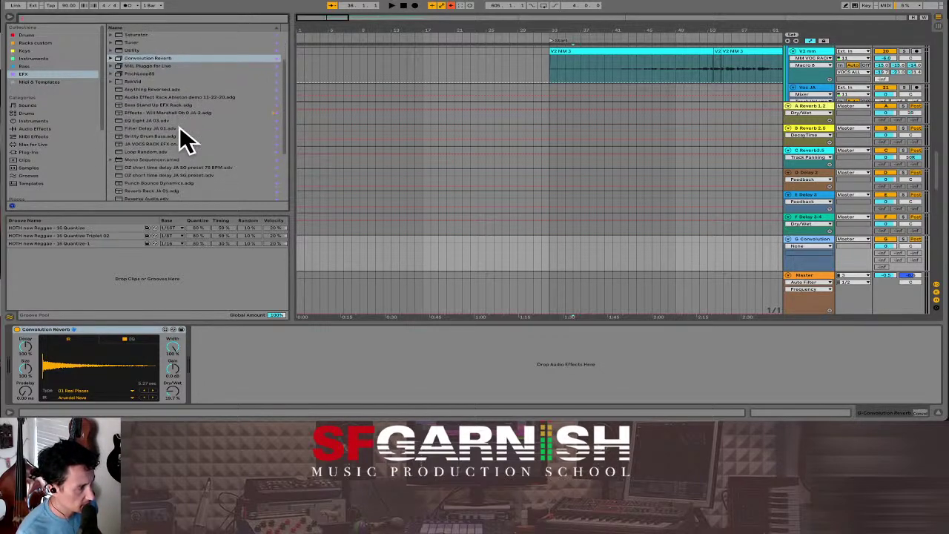
scroll(184, 138, down, 7)
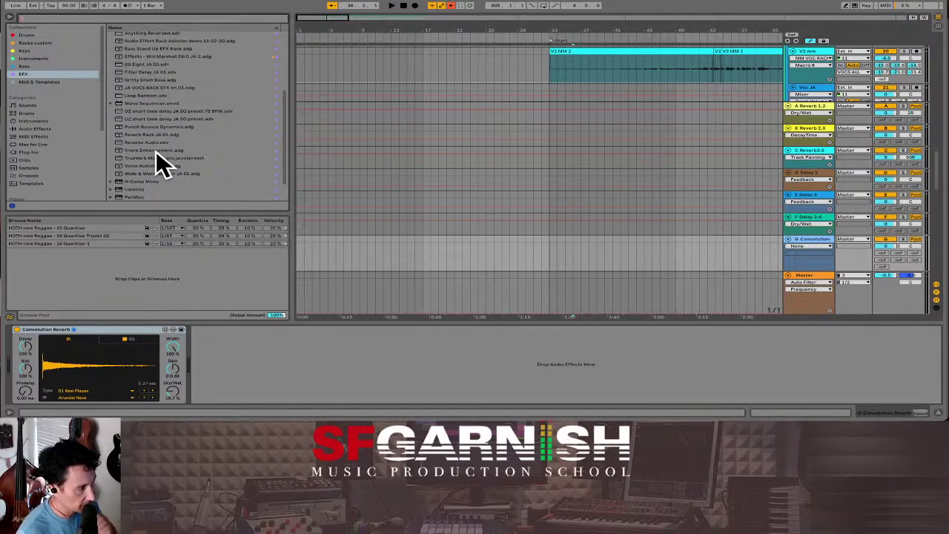
scroll(158, 154, down, 2)
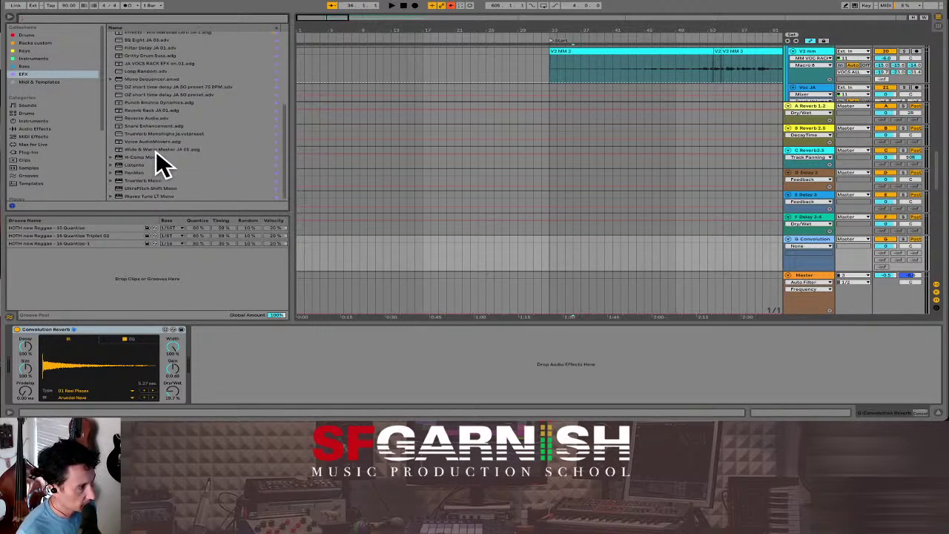
click(37, 127)
click(59, 75)
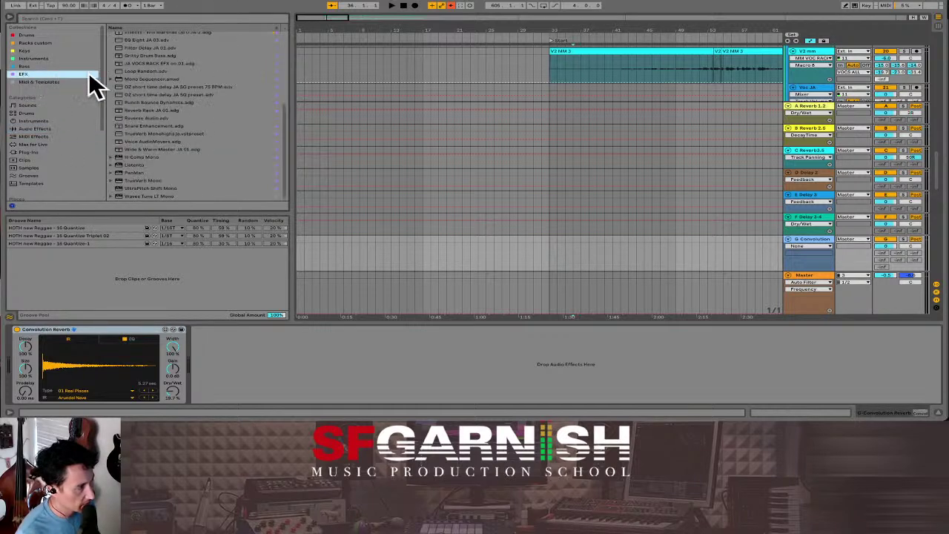
scroll(230, 100, up, 1)
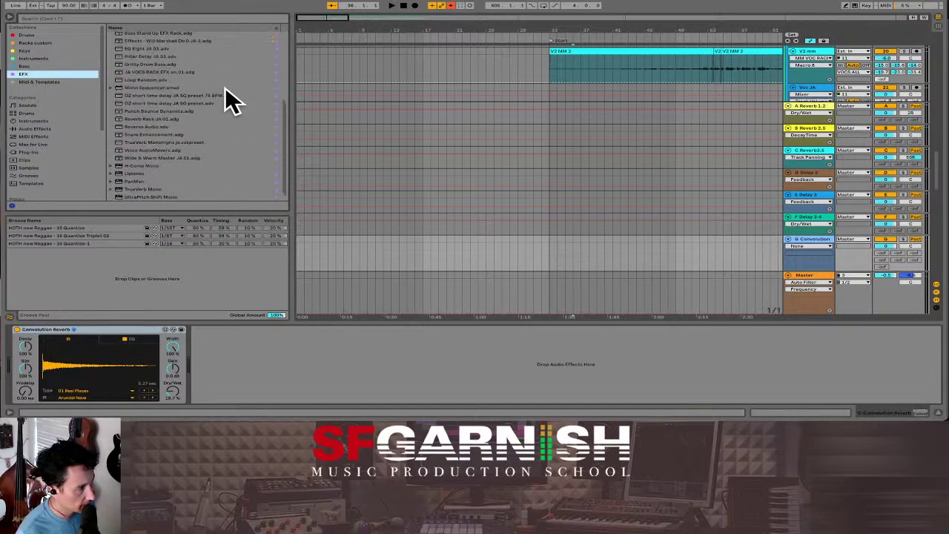
scroll(225, 87, up, 1)
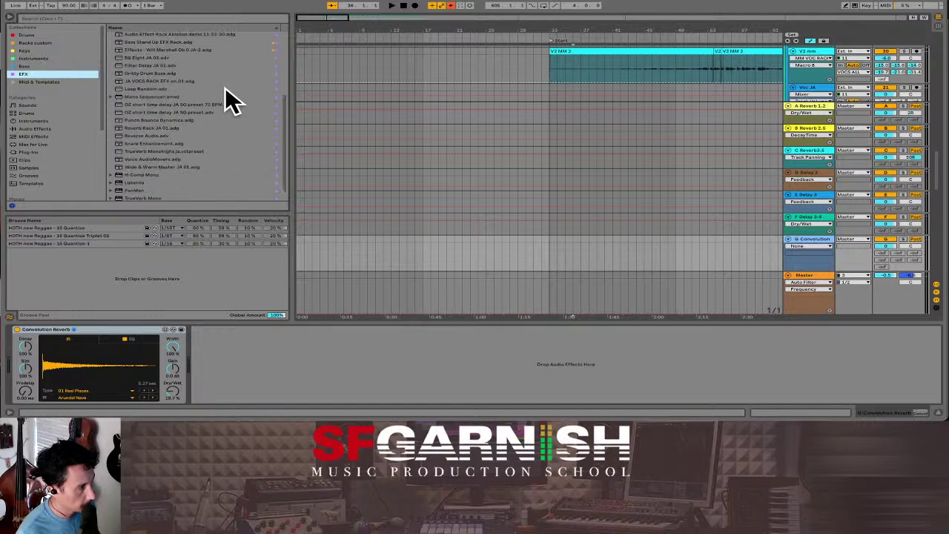
Step: Add the EQ Eight JA 03 preset to the G Convolution return track and place it before the Convolution Reverb
click(145, 58)
drag(149, 87, 226, 327)
drag(247, 358, 250, 364)
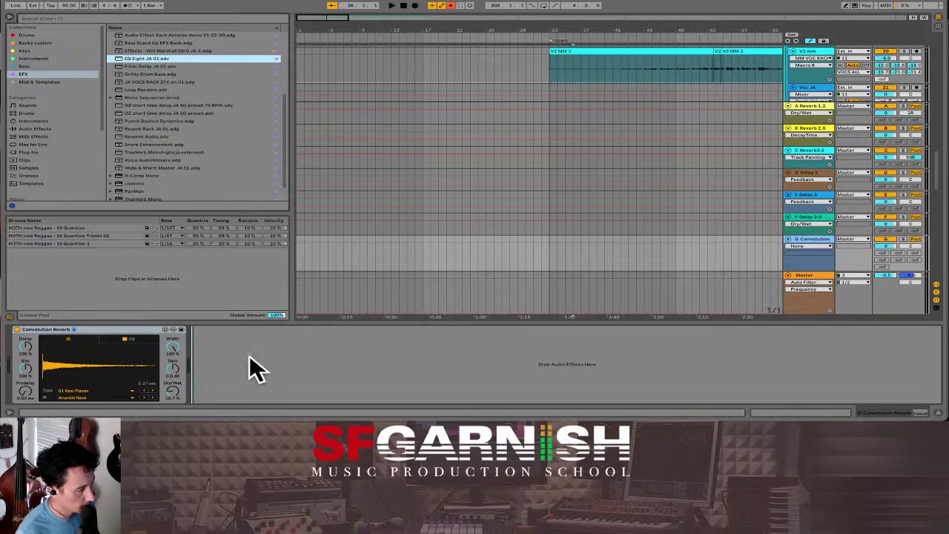
drag(89, 331, 495, 339)
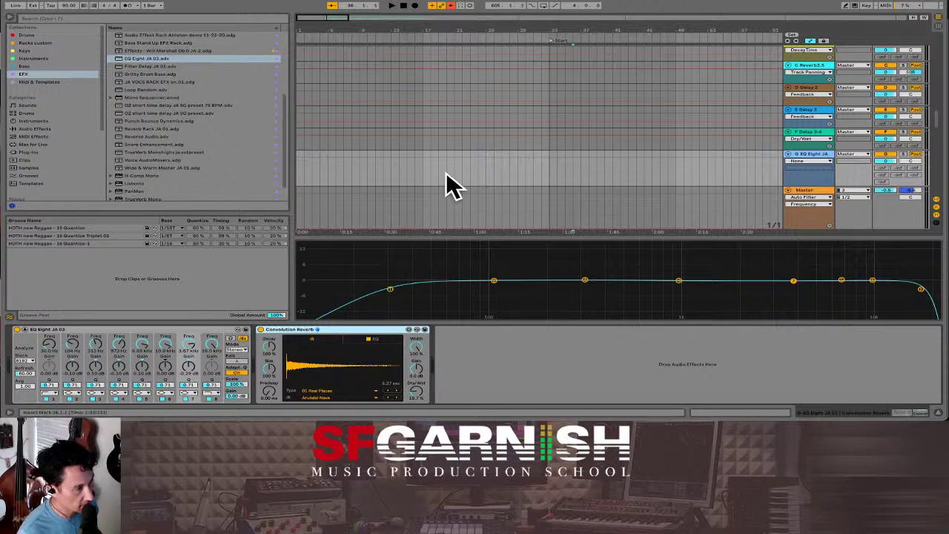
Step: In Session View, raise the send G level on vocal track 20 (V2 mm) and play the song with VOCS ALL soloed
key(Tab)
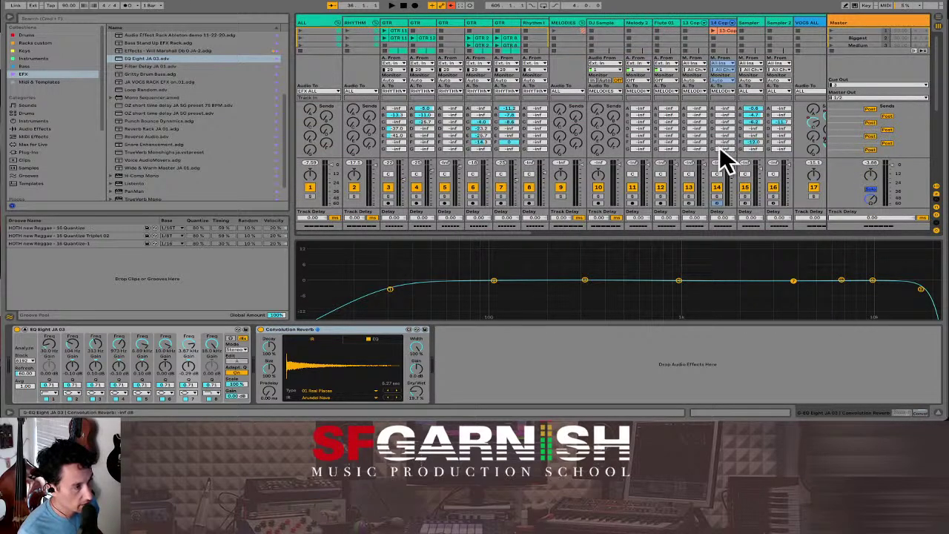
drag(488, 232, 635, 231)
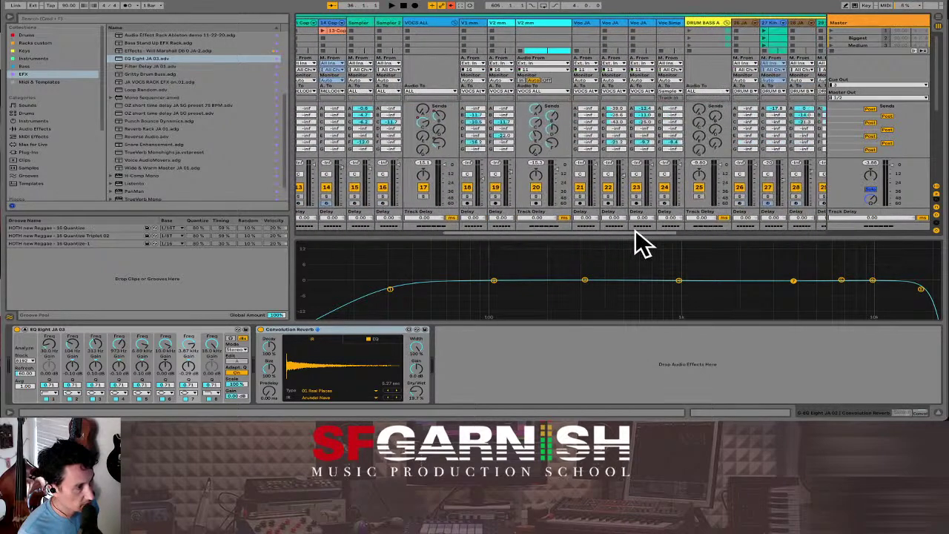
drag(536, 148, 535, 140)
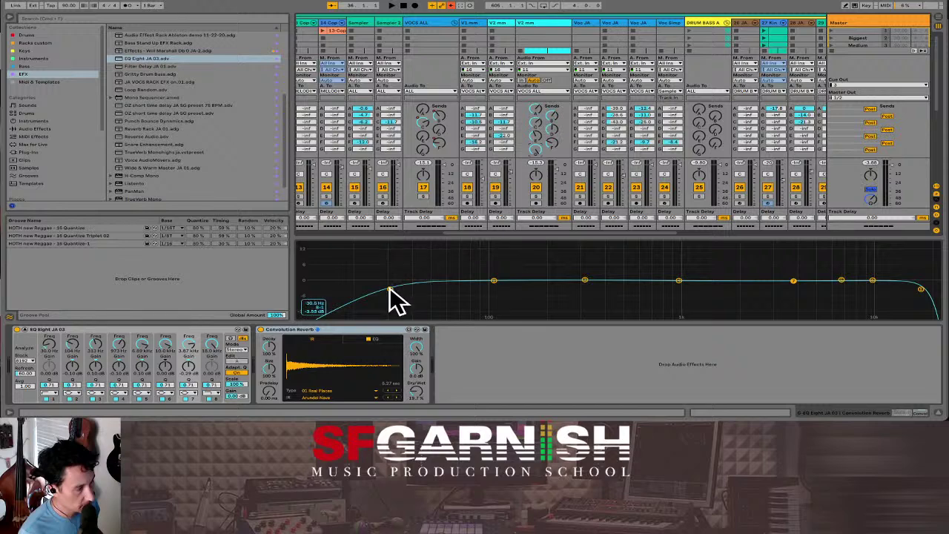
key(space)
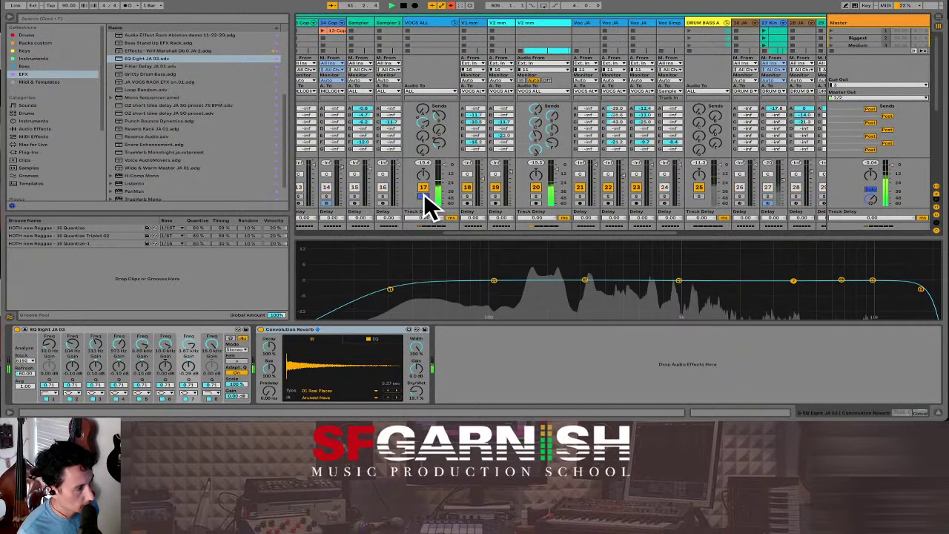
Step: Sweep EQ Eight's band 1 low cut up to about 4.35 kHz while the soloed vocals play
mouse_move(382, 297)
drag(384, 296, 600, 274)
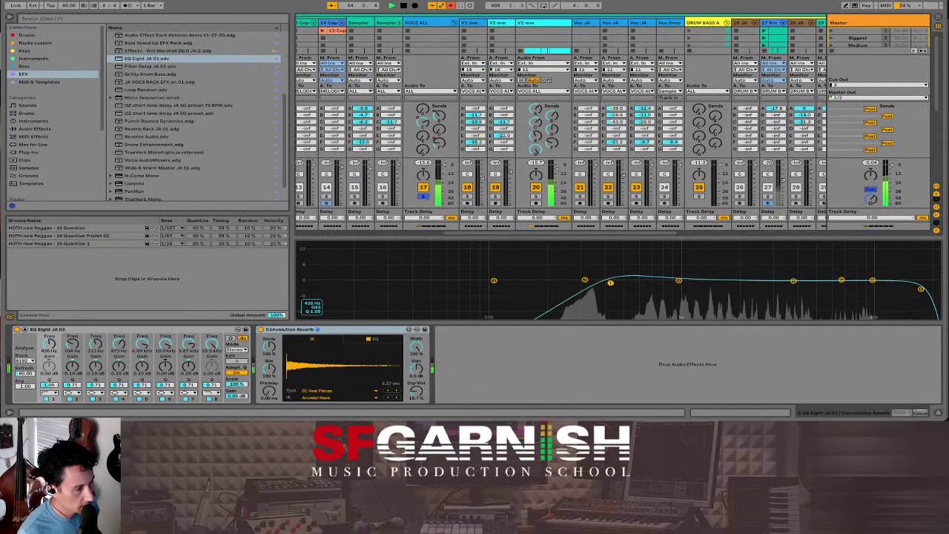
mouse_move(554, 273)
mouse_down()
mouse_move(482, 276)
mouse_move(555, 277)
mouse_up()
drag(495, 284, 920, 283)
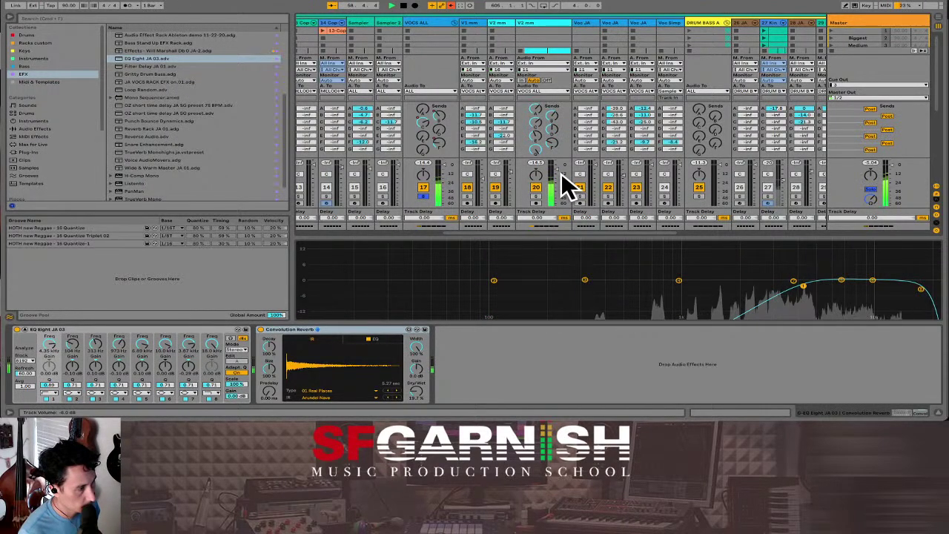
Step: Disable the active reverb and delay sends on the VOCS ALL group track
right_click(442, 141)
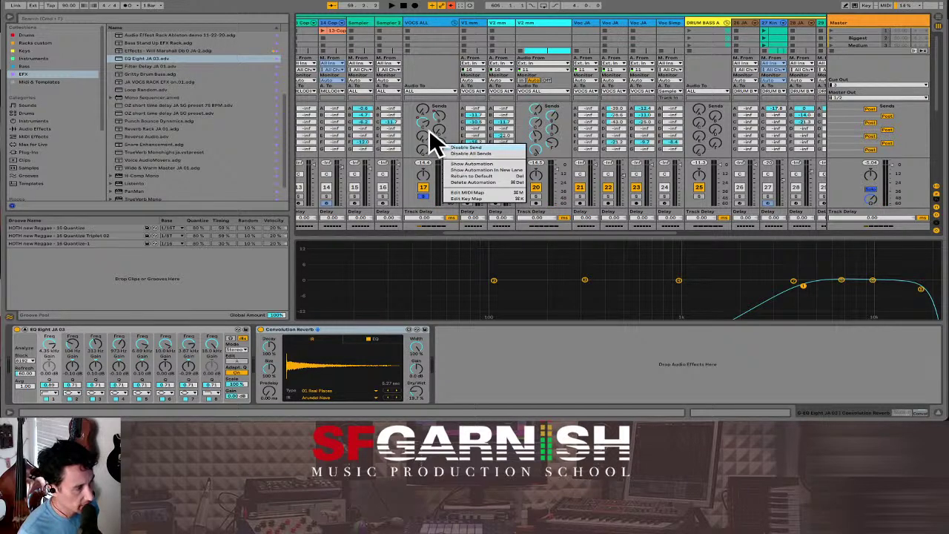
click(420, 126)
right_click(420, 125)
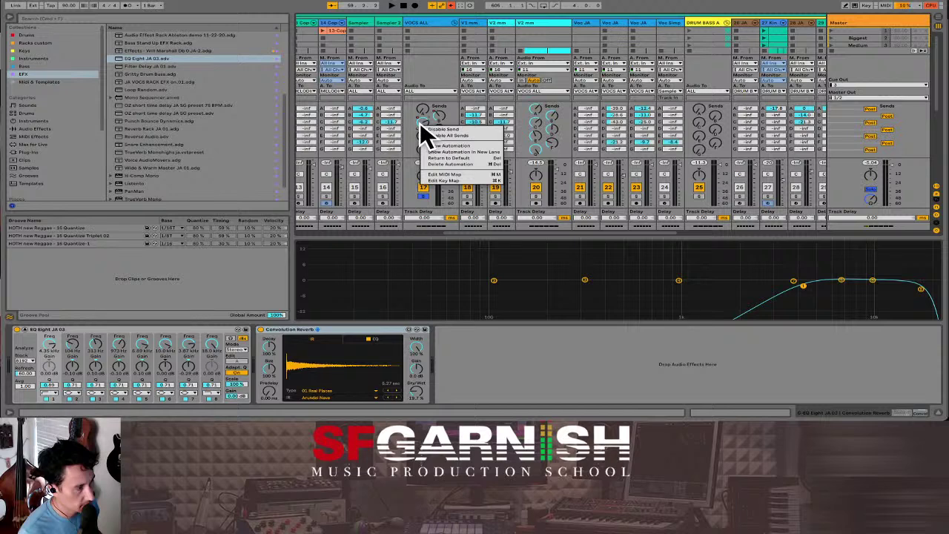
click(465, 130)
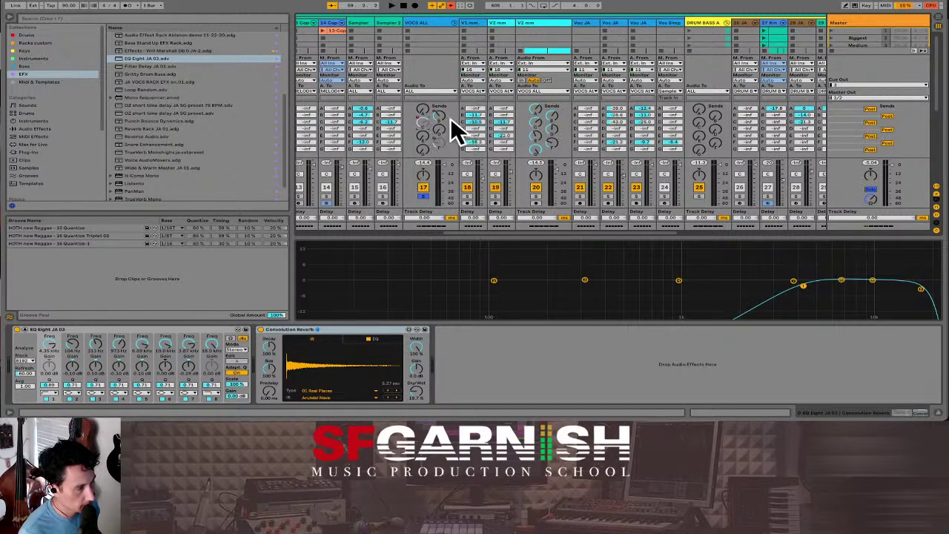
right_click(438, 116)
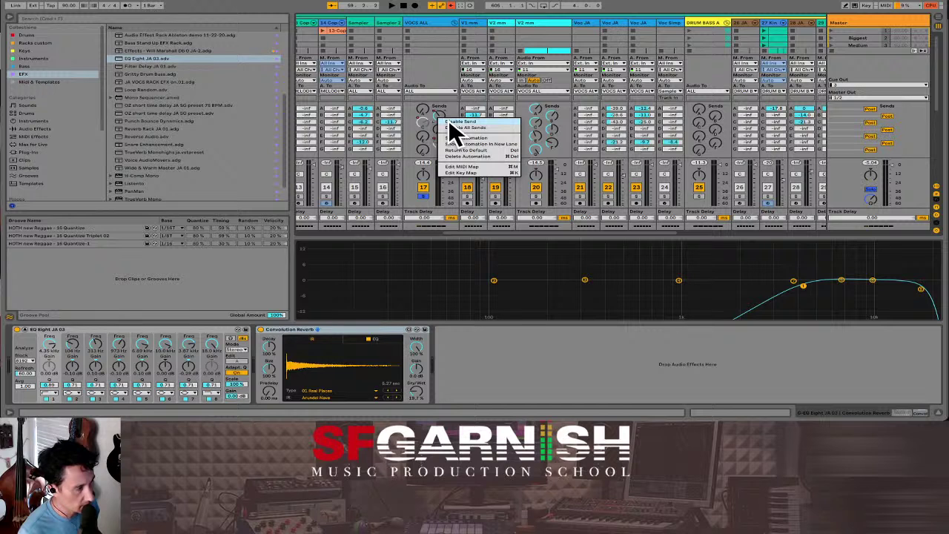
click(447, 121)
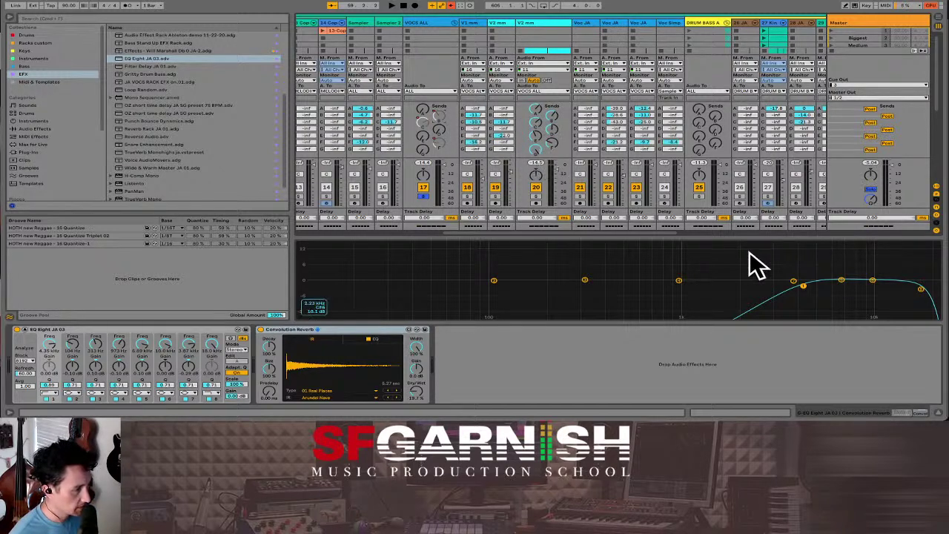
Step: Set EQ Eight's band 1 low cut to about 290 Hz during playback and turn off bands 2 and 3
drag(803, 285, 702, 293)
key(space)
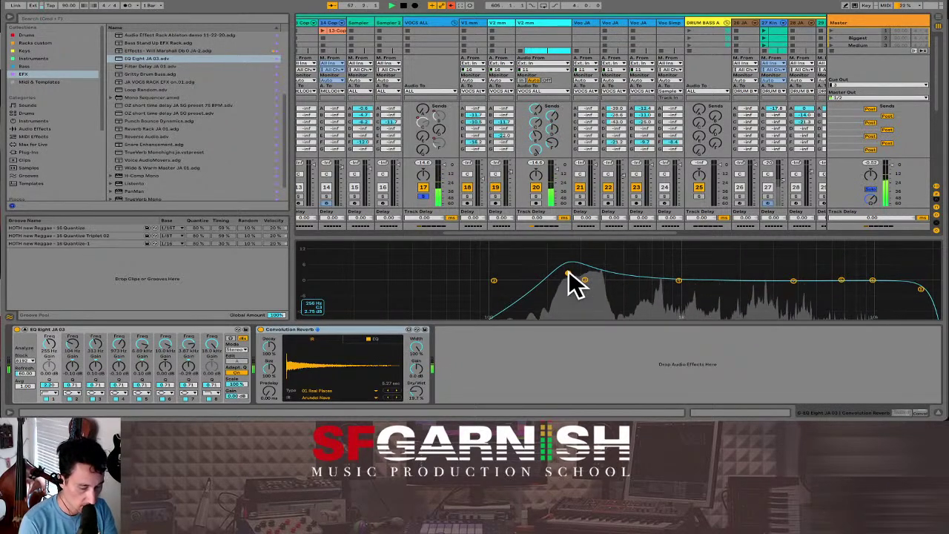
mouse_move(568, 273)
mouse_down()
mouse_move(323, 259)
mouse_move(411, 273)
mouse_move(449, 256)
mouse_move(500, 279)
mouse_move(561, 280)
mouse_move(490, 280)
mouse_move(578, 284)
mouse_up()
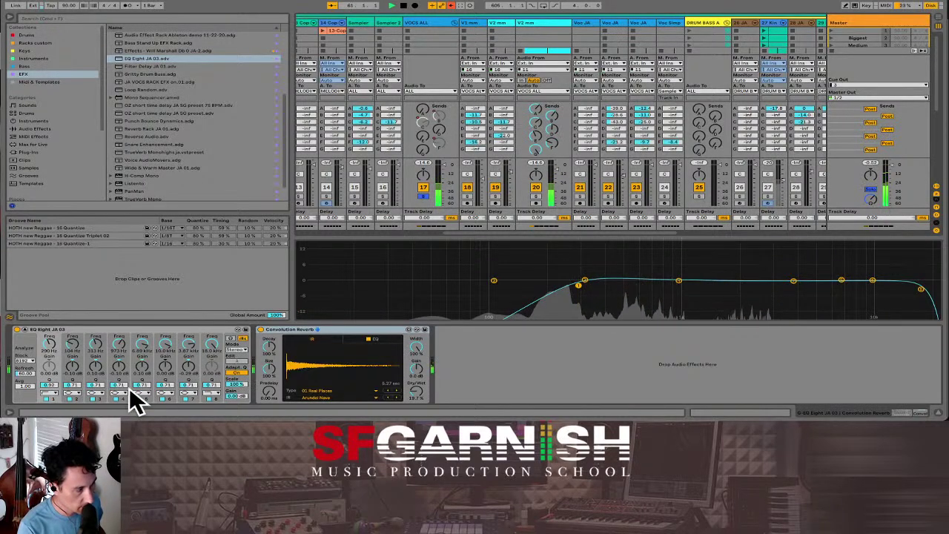
click(71, 398)
click(94, 398)
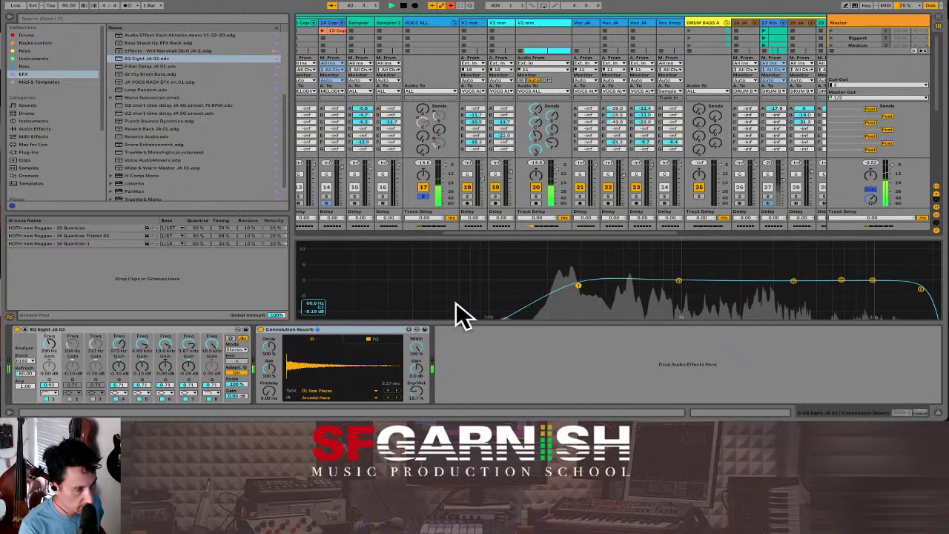
Step: Sweep EQ Eight's band 4 and set it to a cut of about 13 dB at 1.53 kHz with a Q of 1.34
drag(679, 280, 708, 303)
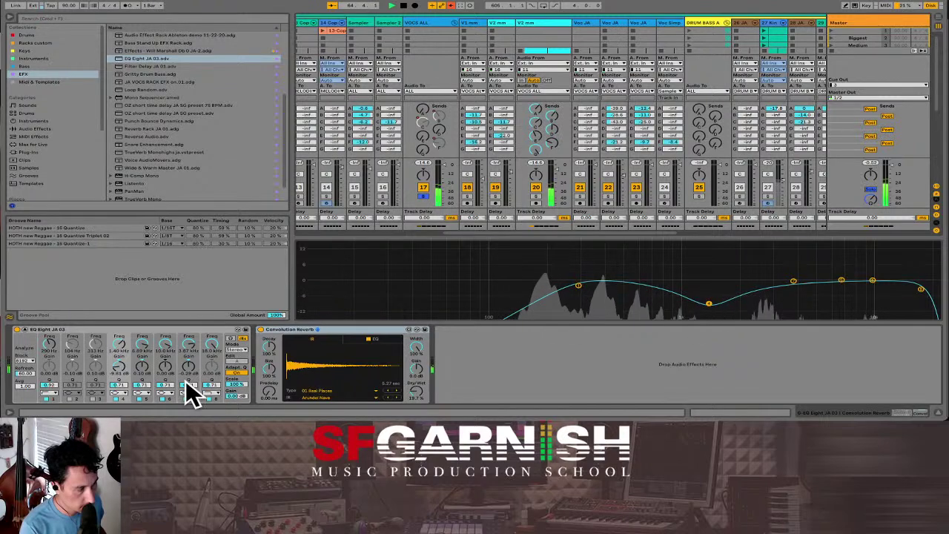
drag(118, 386, 119, 357)
drag(709, 312, 718, 243)
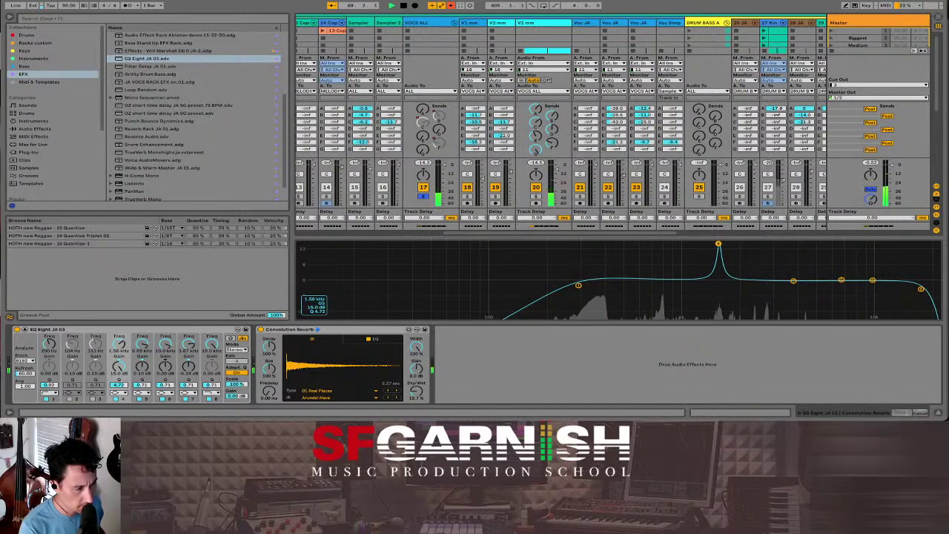
drag(119, 384, 119, 406)
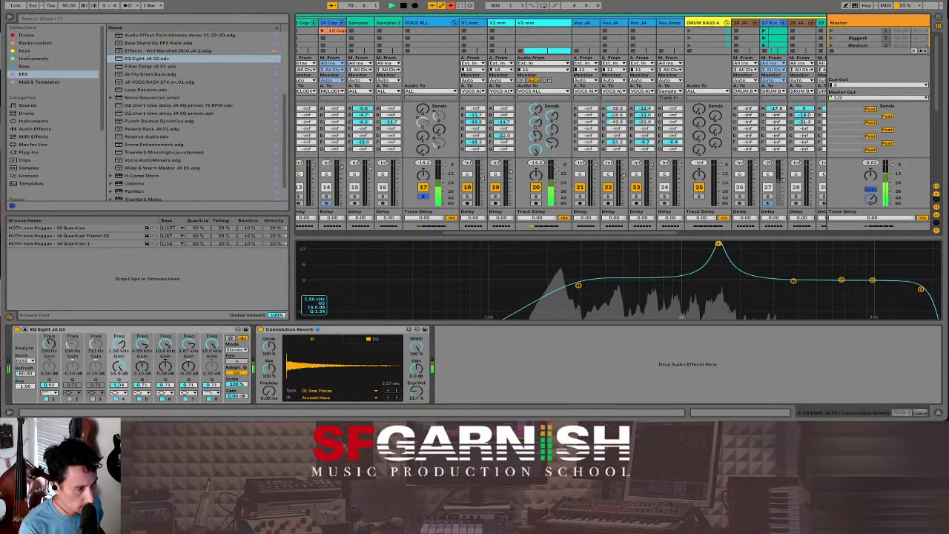
drag(717, 245, 716, 311)
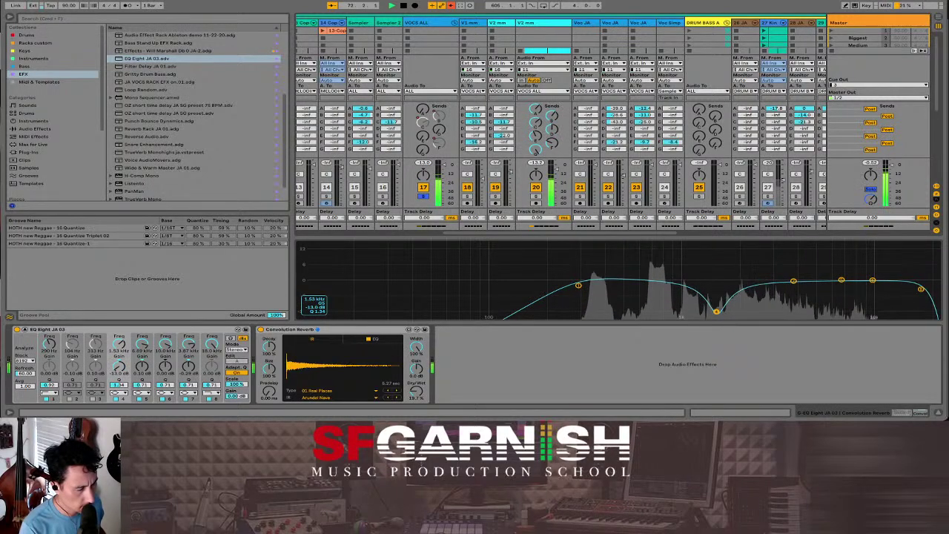
Step: Boost band 5 near 4.73 kHz and band 6 near 11.7 kHz, cut band 7 near 3.96 kHz, and compare with EQ Eight bypassed
drag(840, 279, 810, 257)
drag(872, 282, 885, 262)
drag(792, 280, 795, 291)
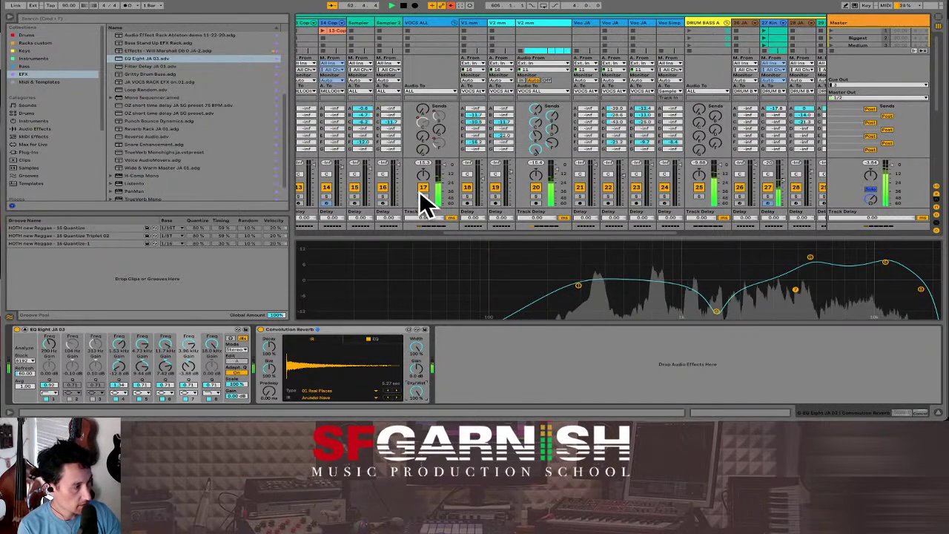
click(17, 330)
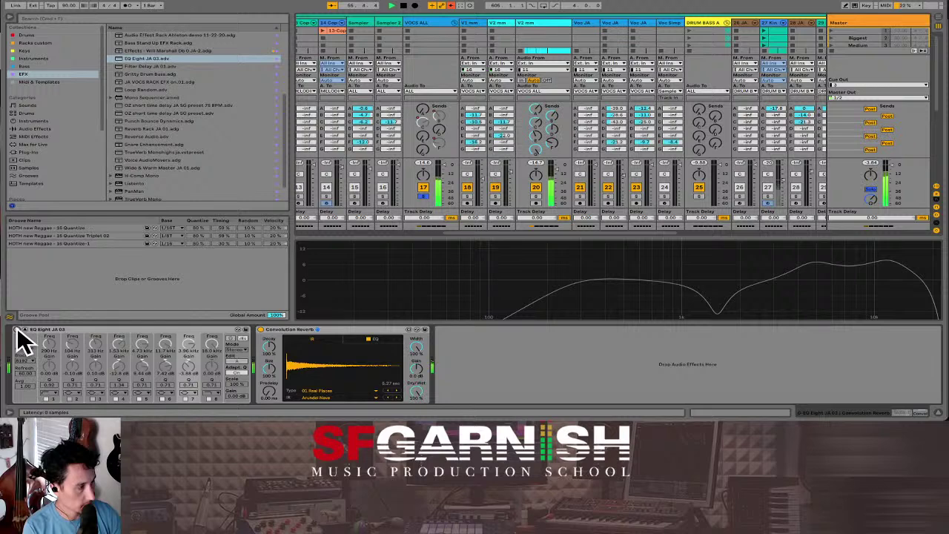
click(17, 330)
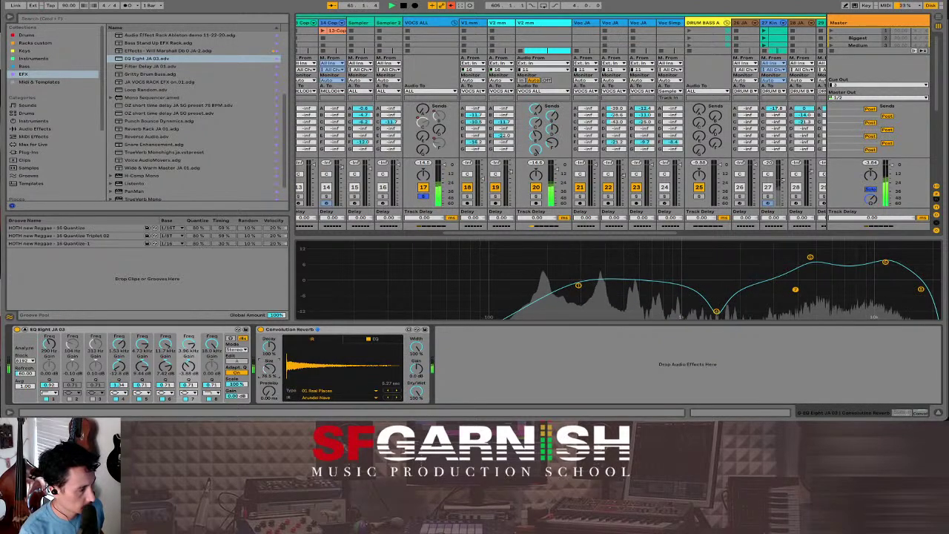
Step: Set the Convolution Reverb's Size to 72% and Decay to 200%, and display its built-in EQ
mouse_move(272, 378)
mouse_down()
mouse_move(265, 370)
mouse_move(272, 375)
mouse_up()
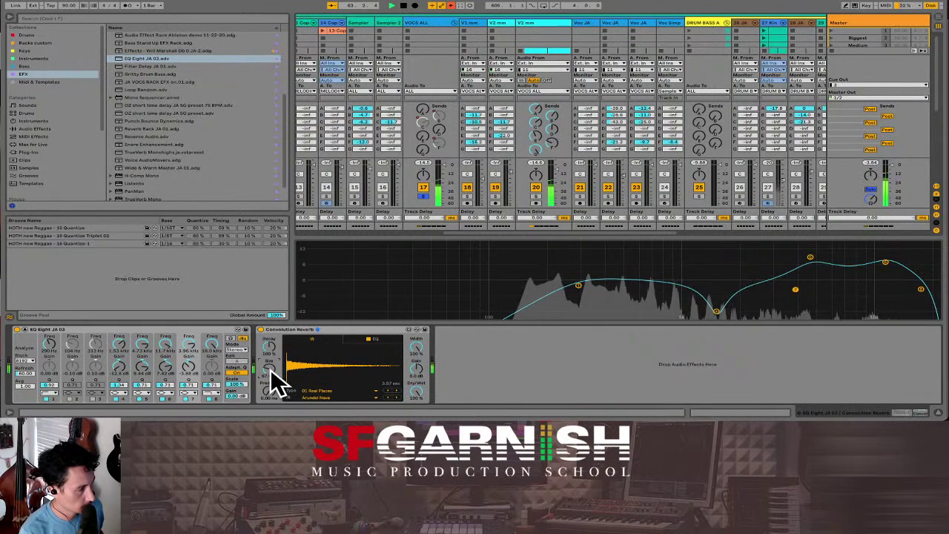
mouse_move(271, 368)
mouse_down()
mouse_move(276, 378)
mouse_move(273, 362)
mouse_up()
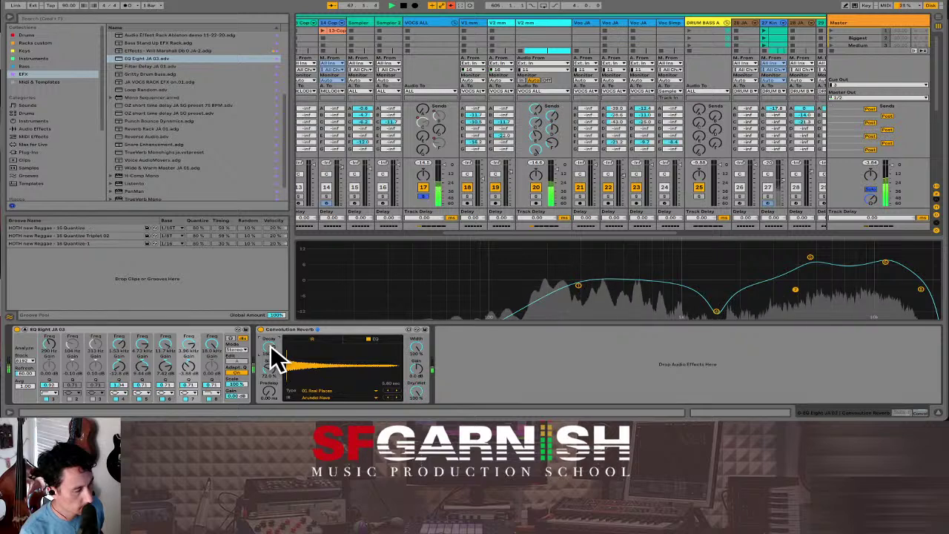
drag(271, 347, 271, 346)
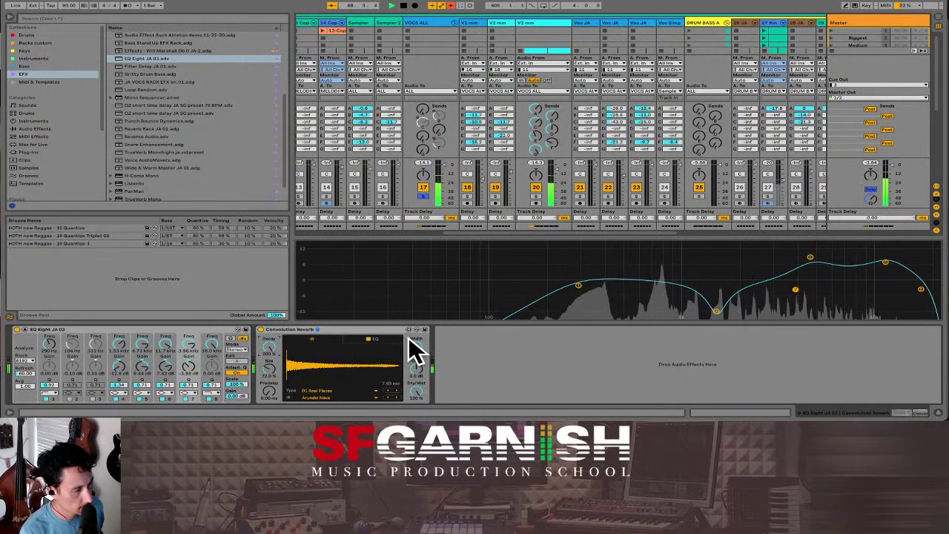
click(381, 340)
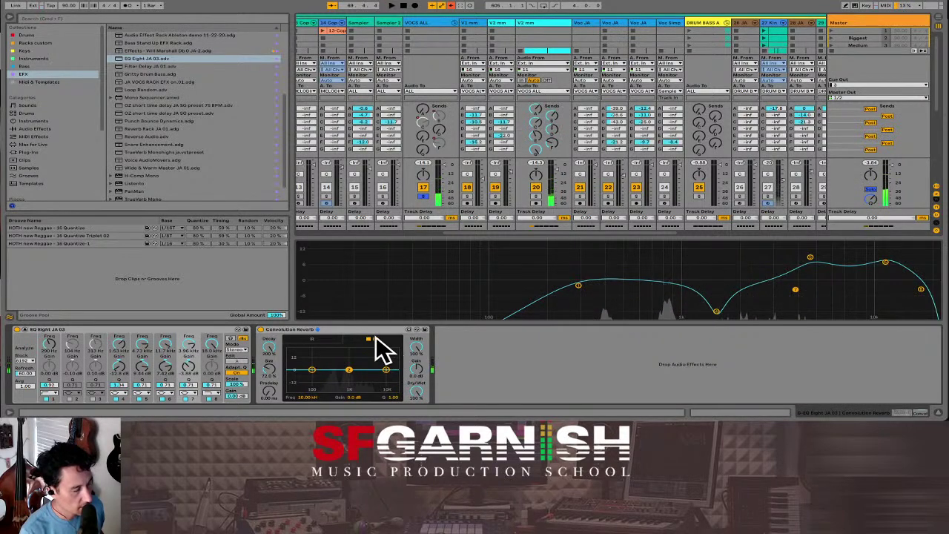
Step: Compare the Convolution Reverb's impulse response with its built-in EQ and shift the EQ band frequencies, the high band to 10.6 kHz, with gains at 0 dB
click(318, 339)
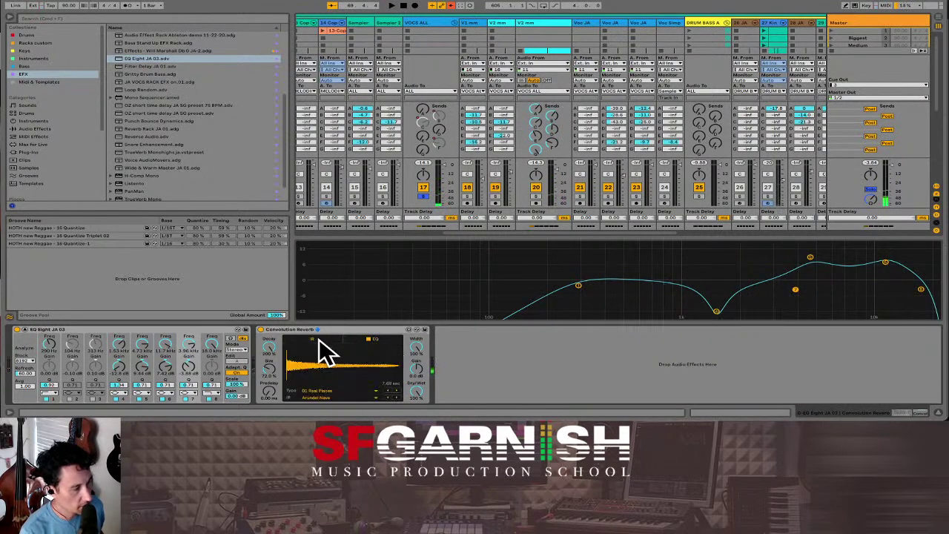
click(373, 340)
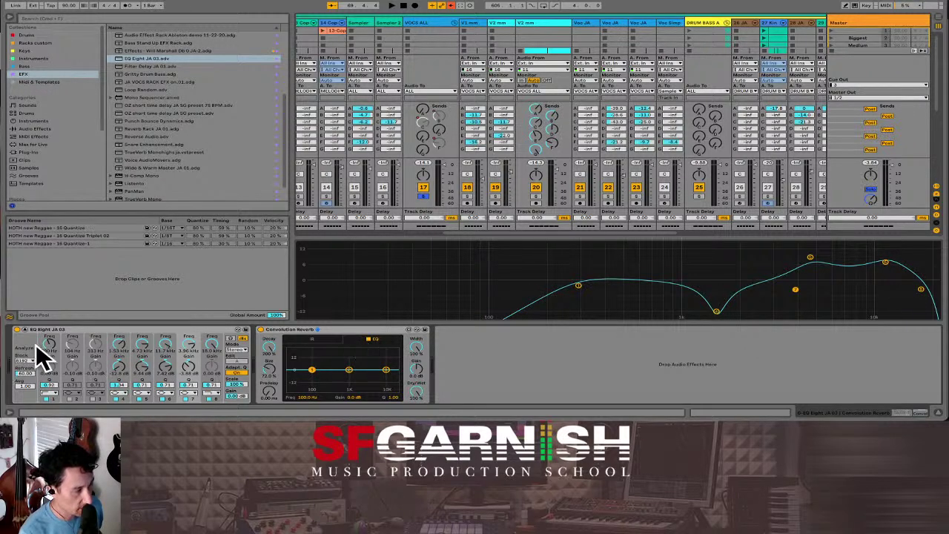
drag(348, 368, 313, 388)
drag(385, 369, 359, 371)
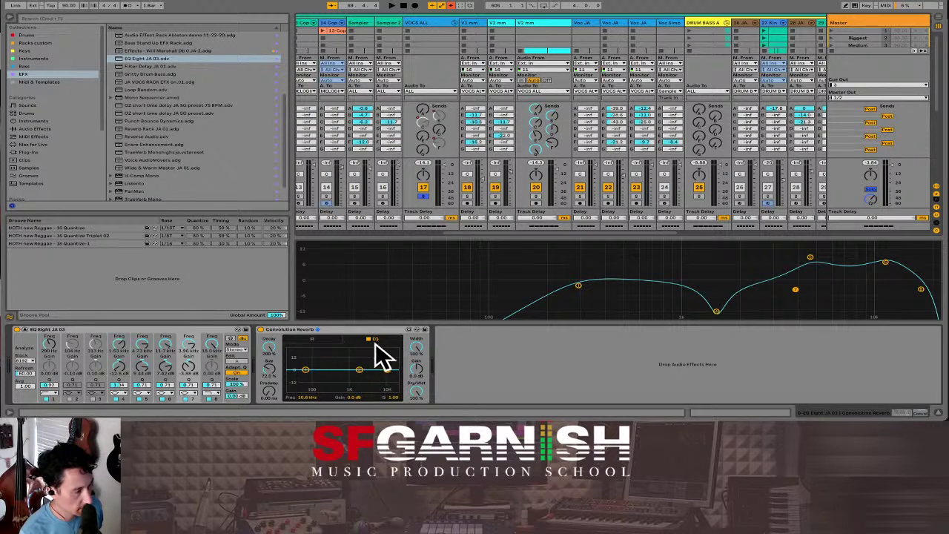
click(323, 338)
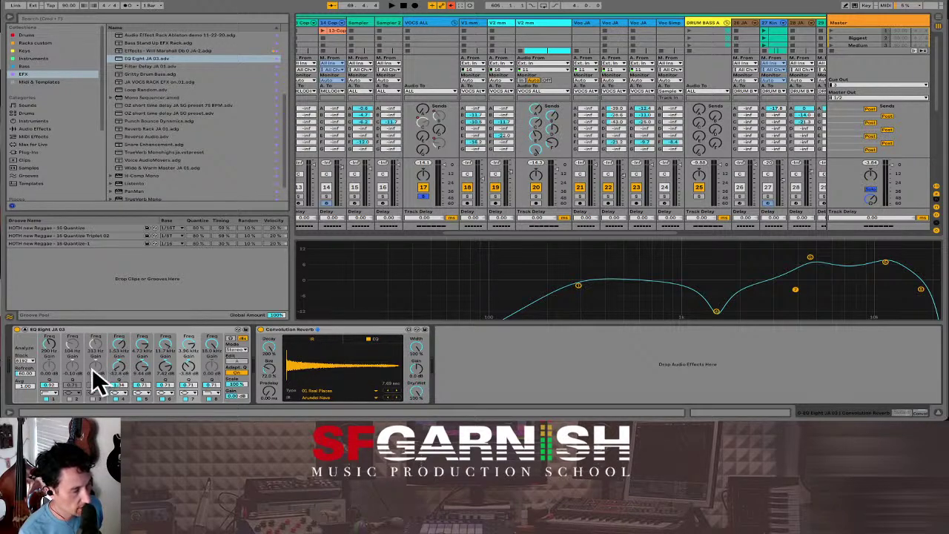
click(377, 338)
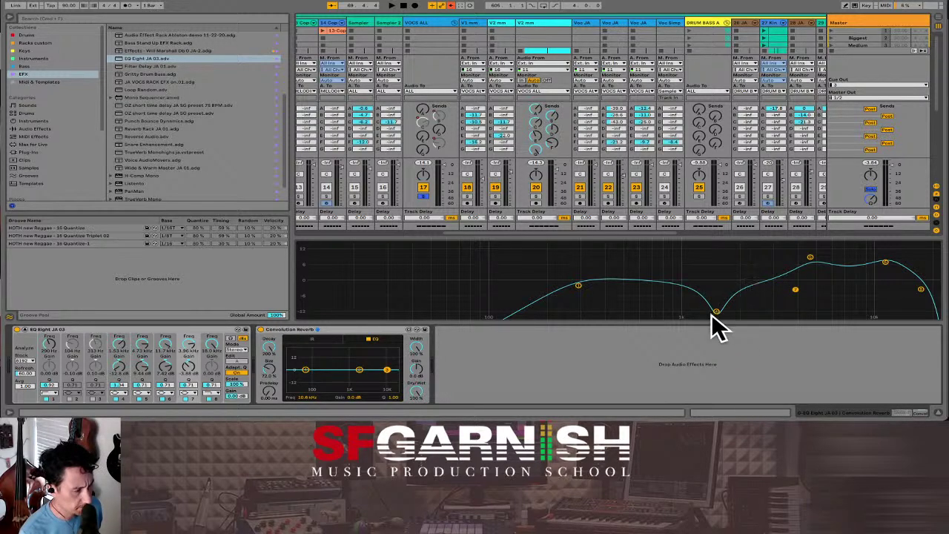
Step: Shift EQ Eight's band 4 cut slightly lower in frequency at -12 dB and set the band 1 low cut to about 189 Hz
mouse_move(716, 309)
mouse_down()
mouse_move(730, 298)
mouse_move(740, 303)
mouse_move(712, 308)
mouse_up()
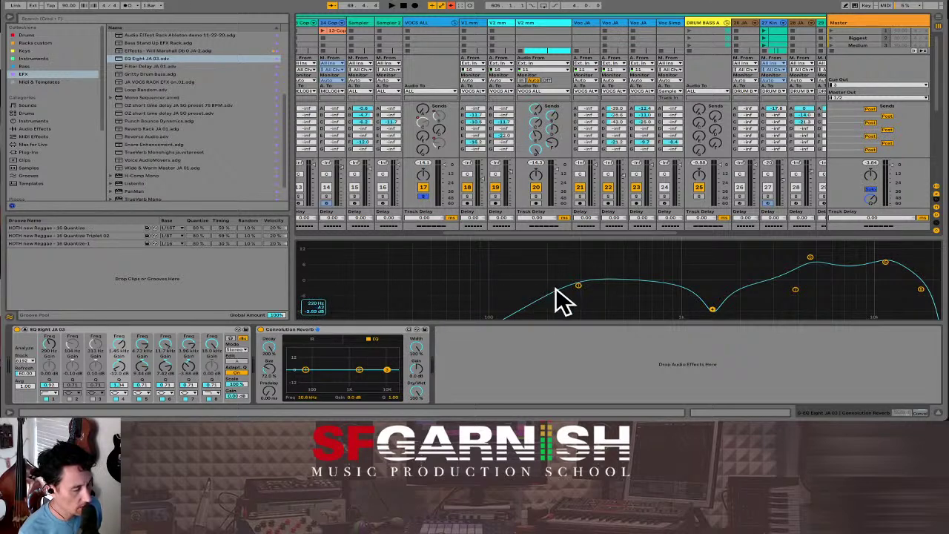
mouse_move(577, 284)
mouse_down()
mouse_move(356, 289)
mouse_move(593, 284)
mouse_move(512, 292)
mouse_move(566, 286)
mouse_up()
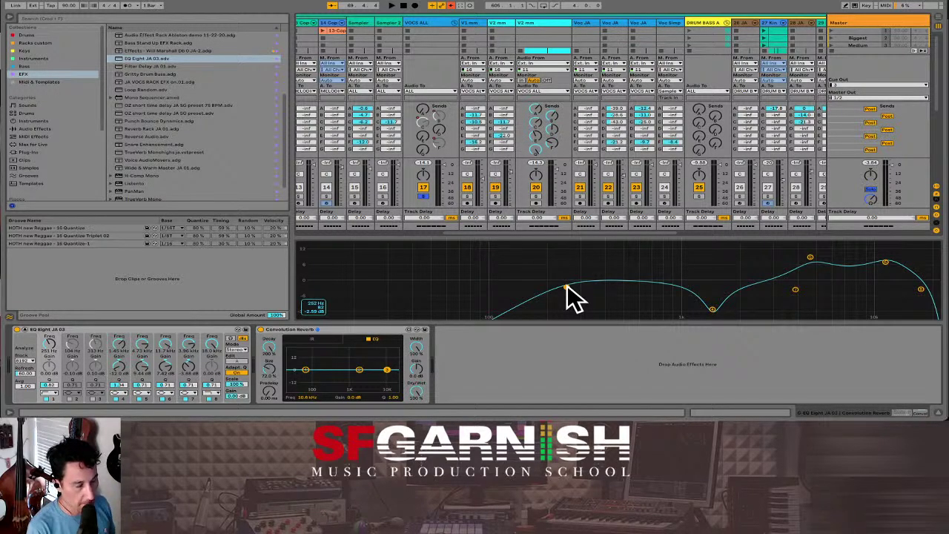
drag(566, 287, 541, 287)
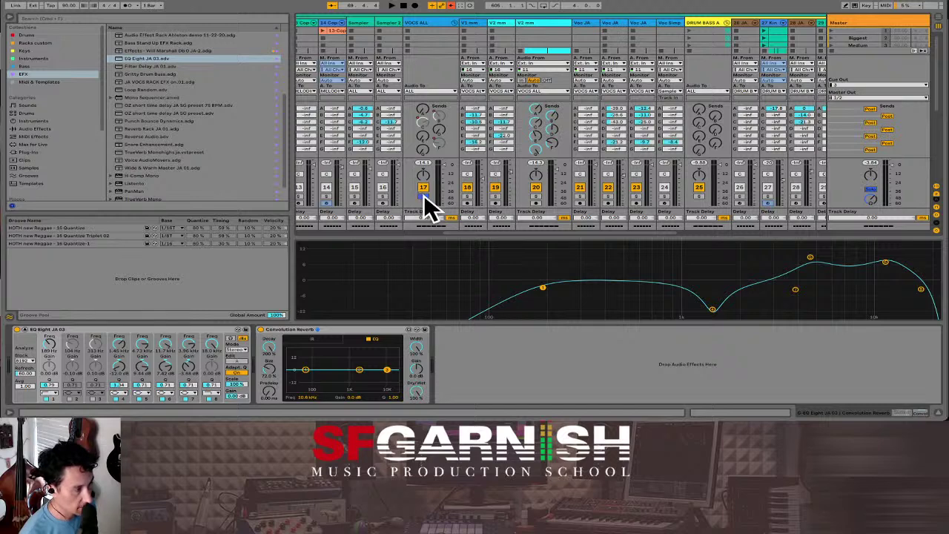
Step: Play the full mix with the VOCS ALL group unsoloed and enable all of its sends
key(space)
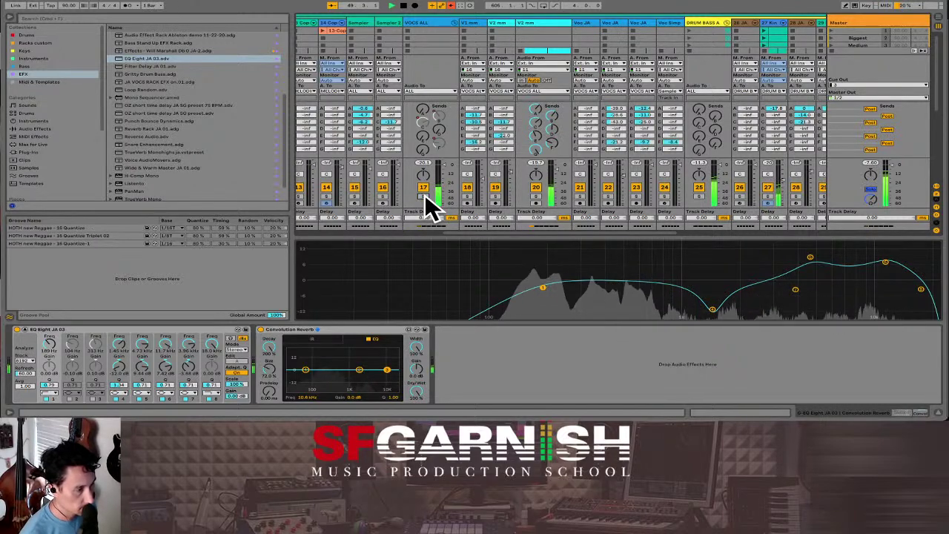
right_click(441, 143)
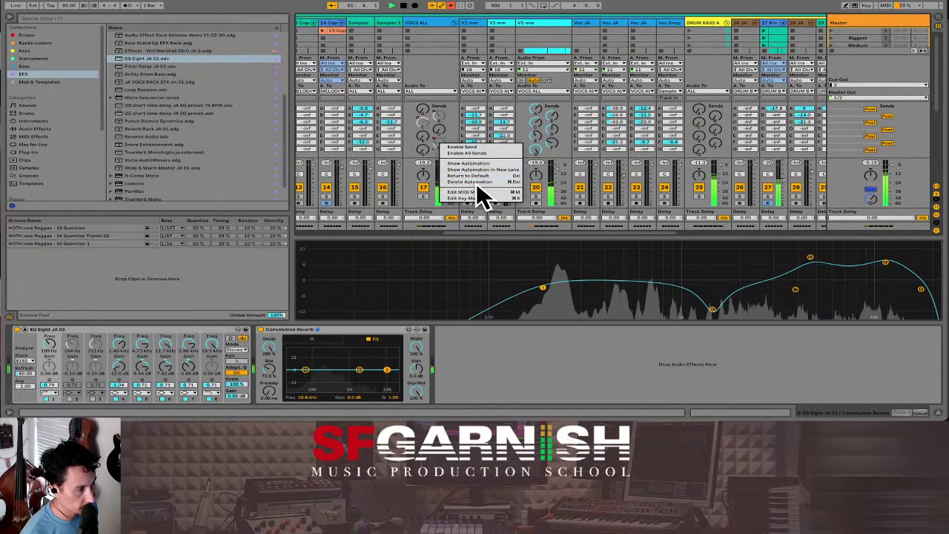
click(480, 152)
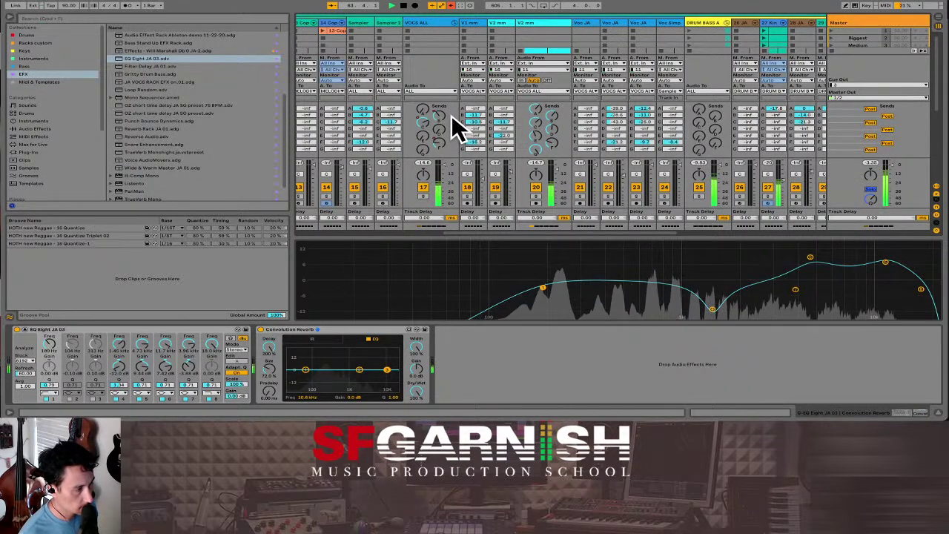
Step: Show the arrangement with the browser, automation lanes and return tracks hidden, and bring track 20's vocal clip into view
key(Tab)
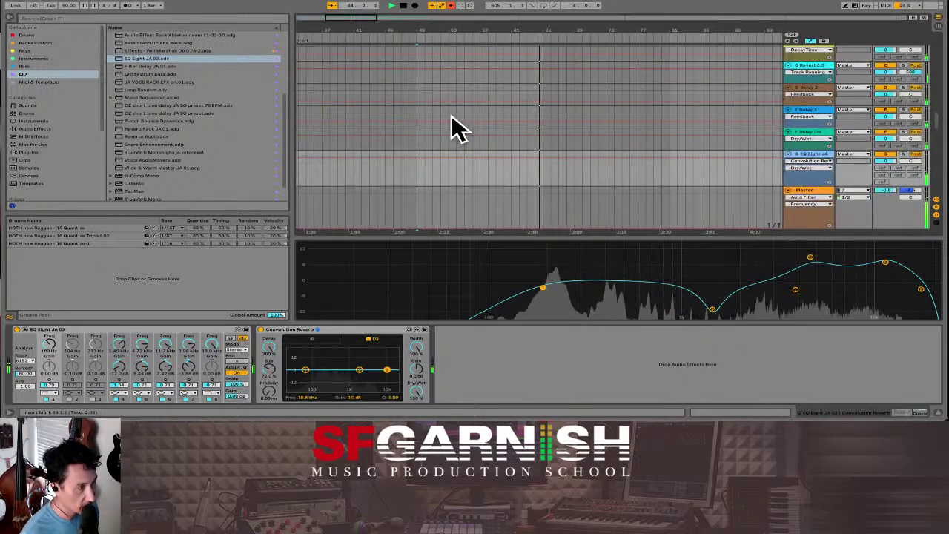
click(11, 17)
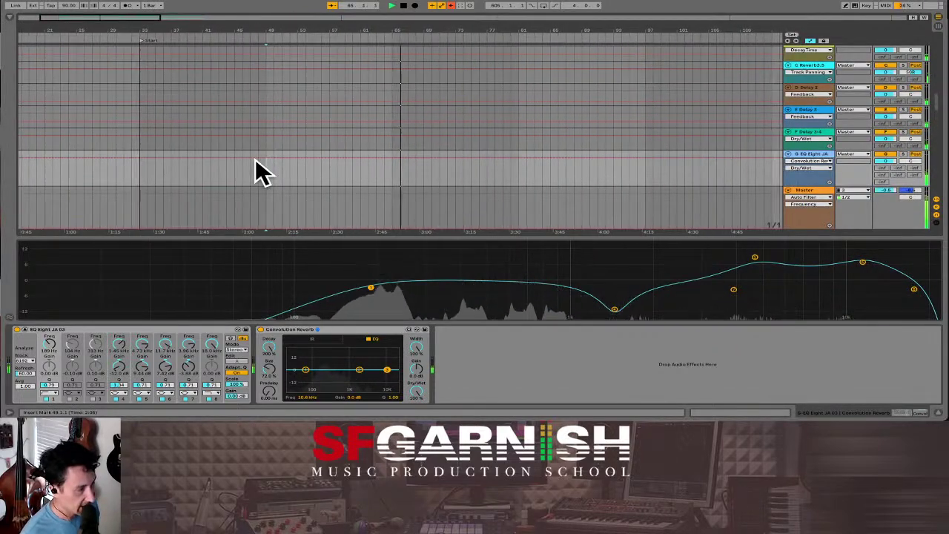
key(a)
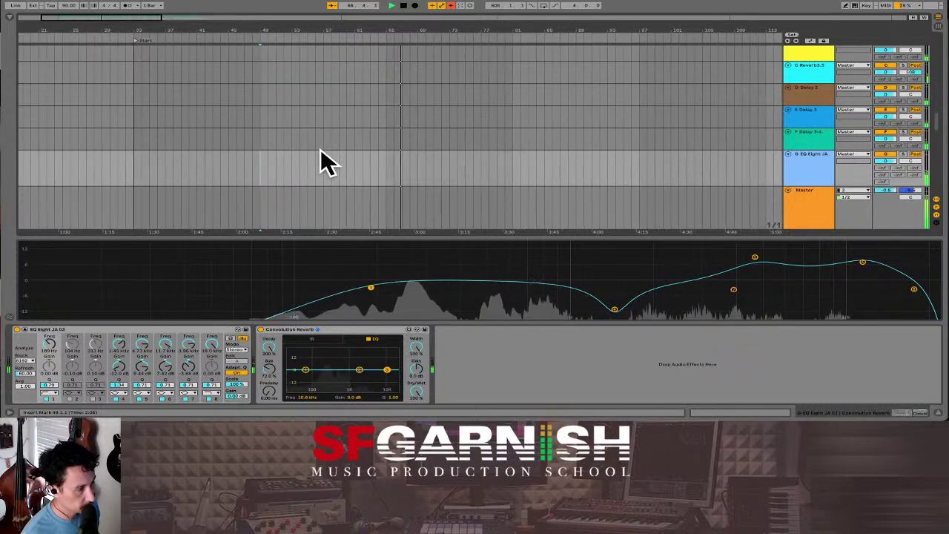
scroll(936, 209, up, 10)
click(937, 212)
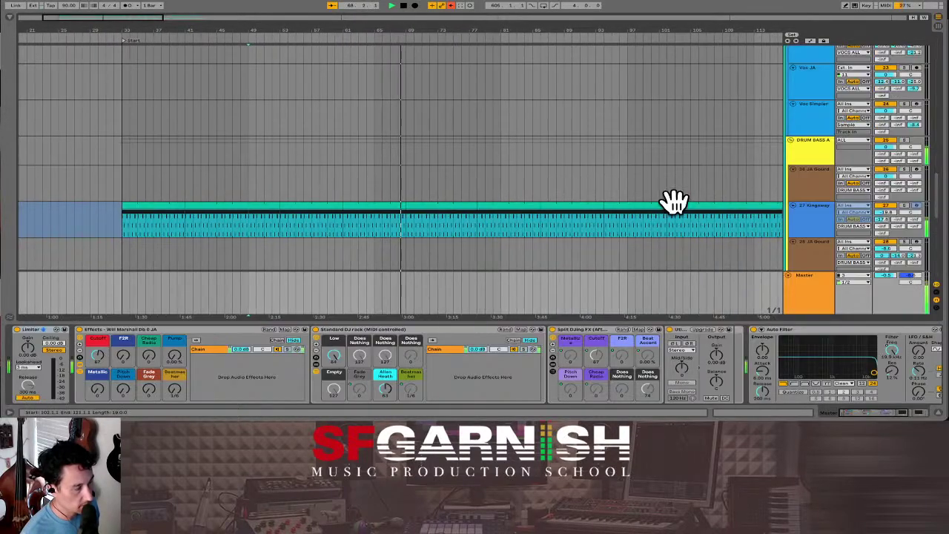
scroll(489, 222, up, 6)
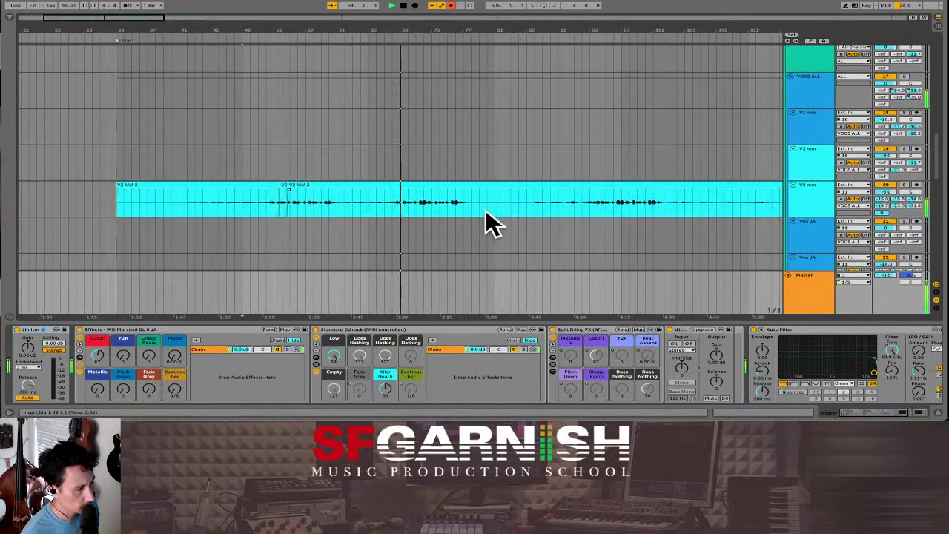
Step: Audition track 20's vocal clip from bar 69 at a closer zoom, and replay a phrase before its end
click(398, 203)
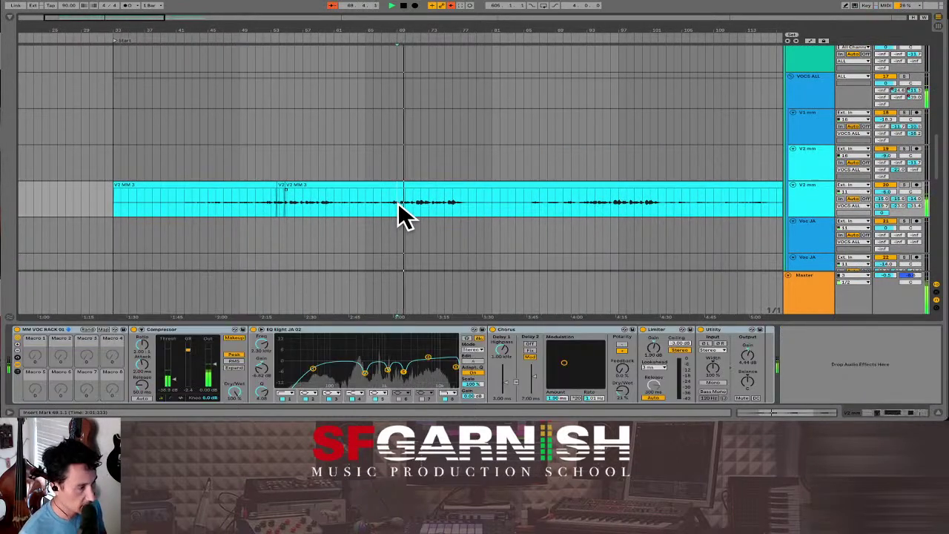
key(plus)
key(plus)
key(plus)
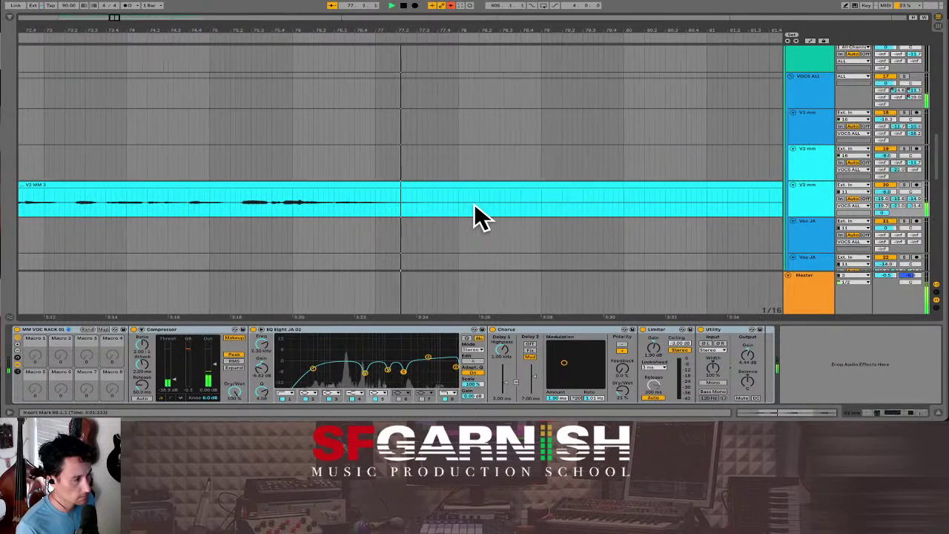
click(119, 212)
key(space)
key(space)
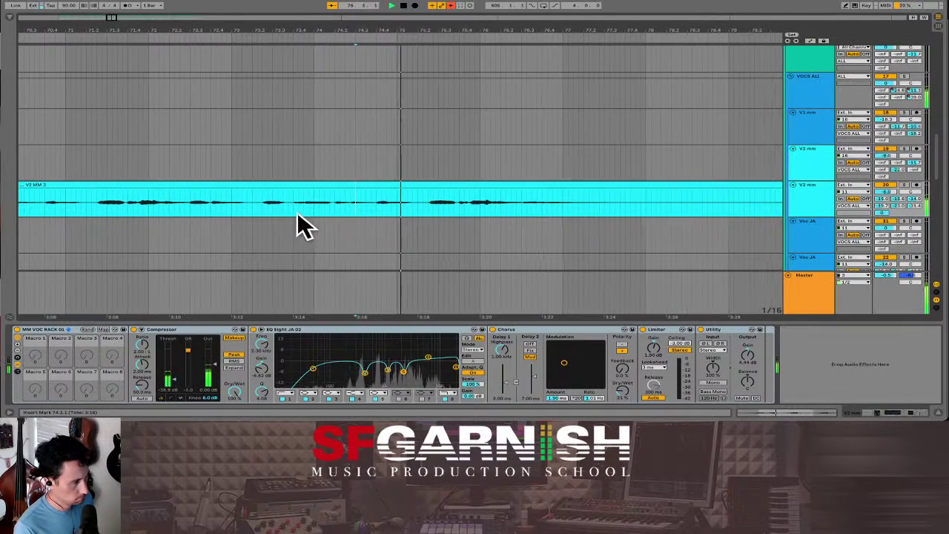
Step: Stop playback and place the insert marker at bar 75 on track 20's vocal clip
key(space)
click(384, 234)
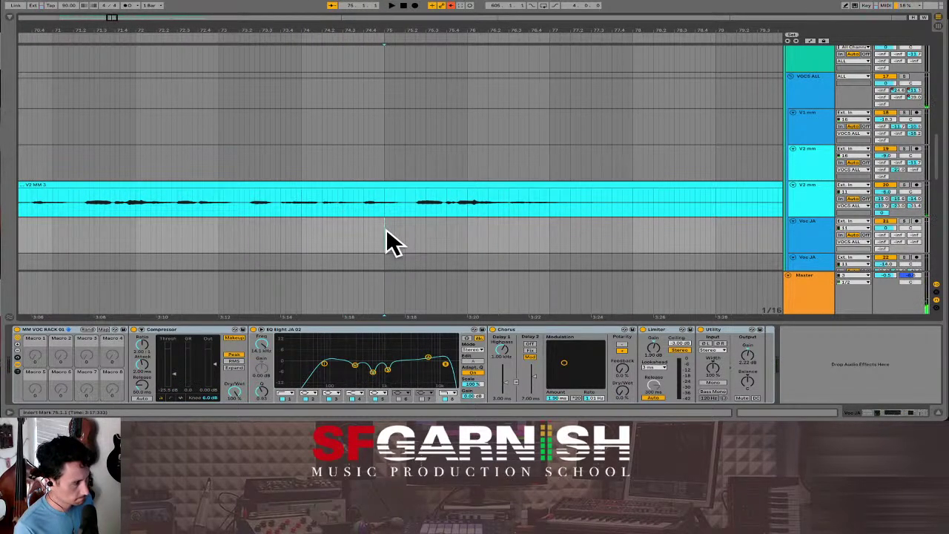
scroll(387, 237, down, 10)
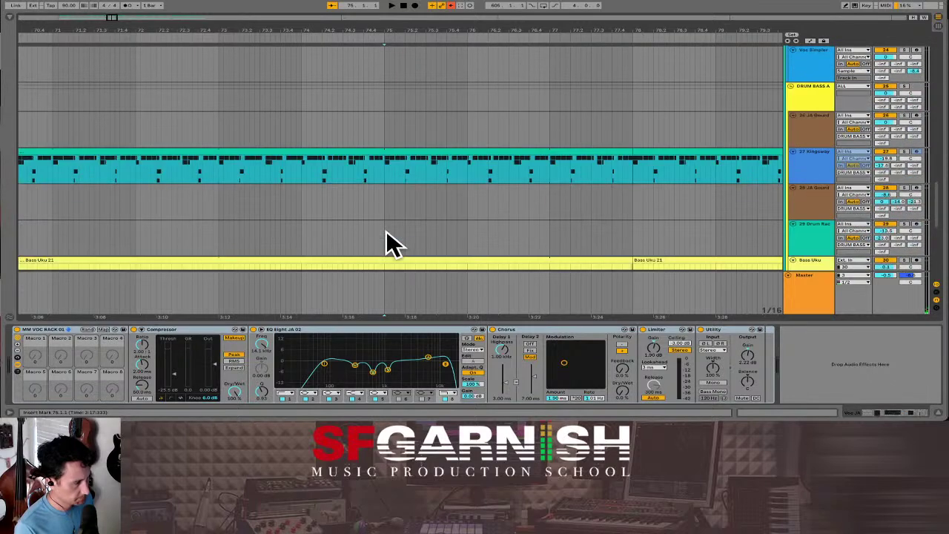
scroll(379, 195, up, 3)
scroll(381, 200, up, 5)
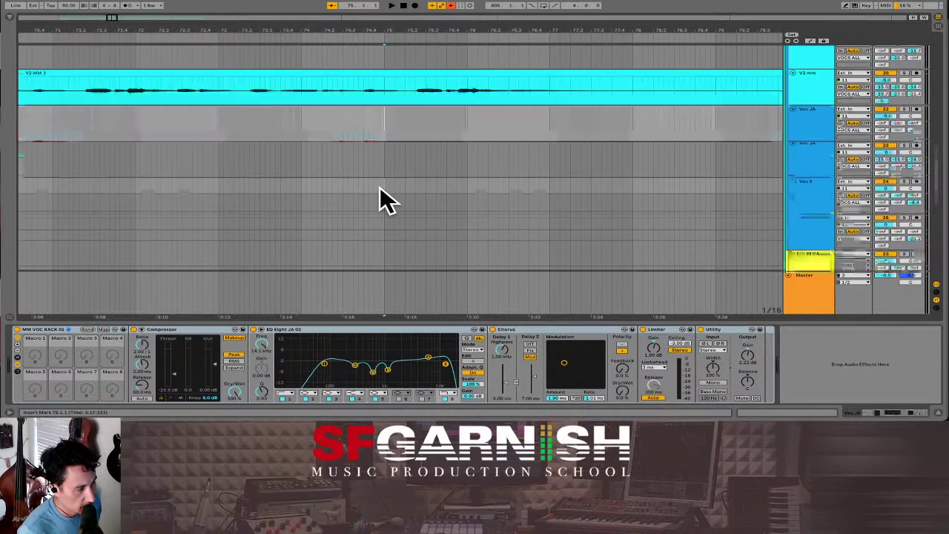
click(383, 147)
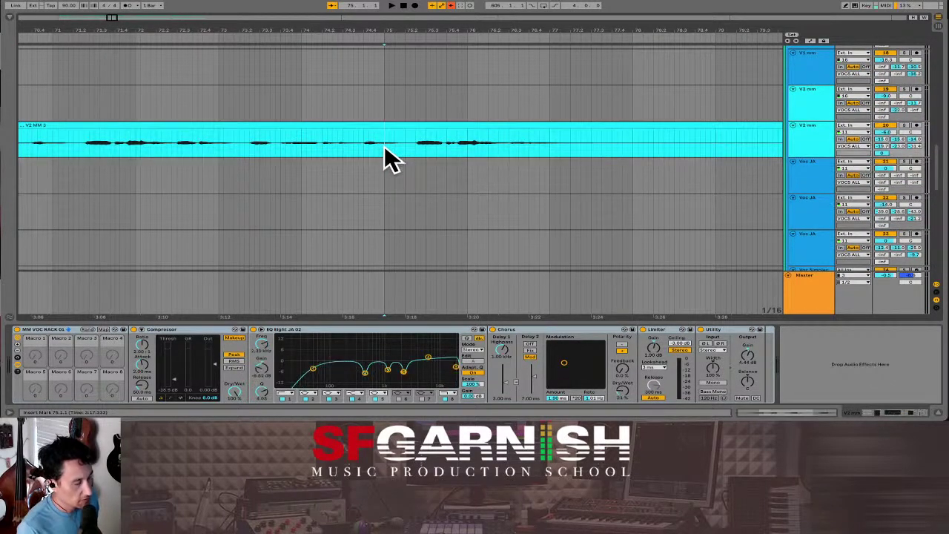
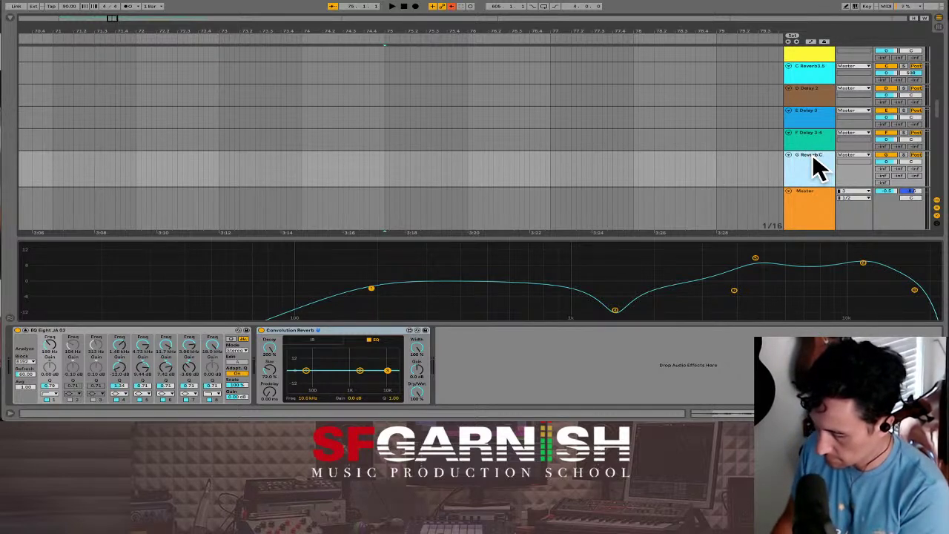
Step: Finish renaming return track G as Reverb Con and select its Convolution Reverb device
text(ol)
key(BackSpace)
key(BackSpace)
key(BackSpace)
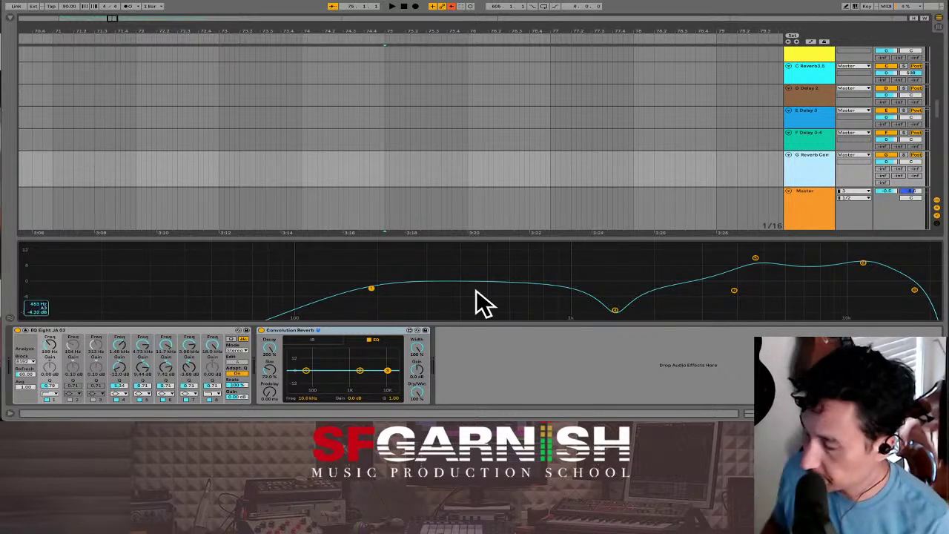
click(288, 334)
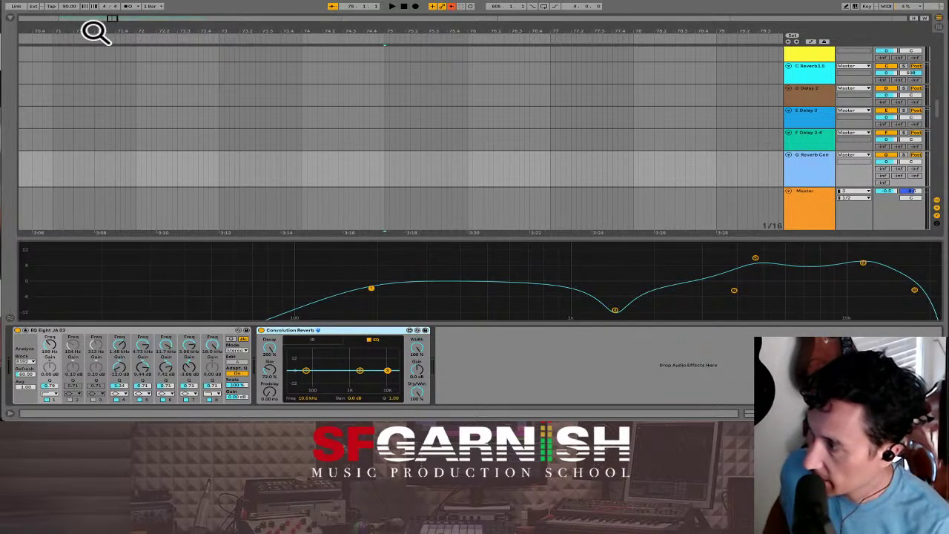
Step: Add a Compressor from the Dynamics audio effects ahead of EQ Eight on the Reverb Con return, and delete it again
click(10, 26)
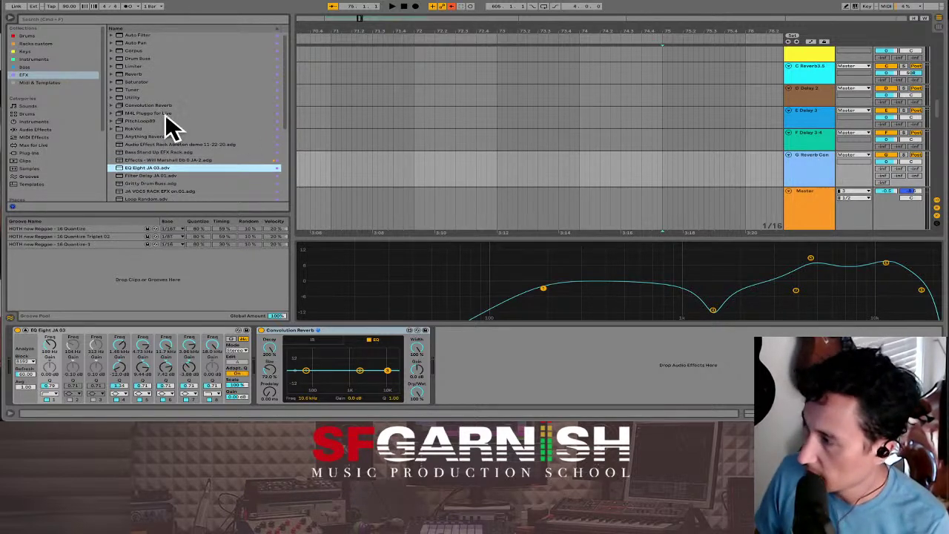
click(26, 122)
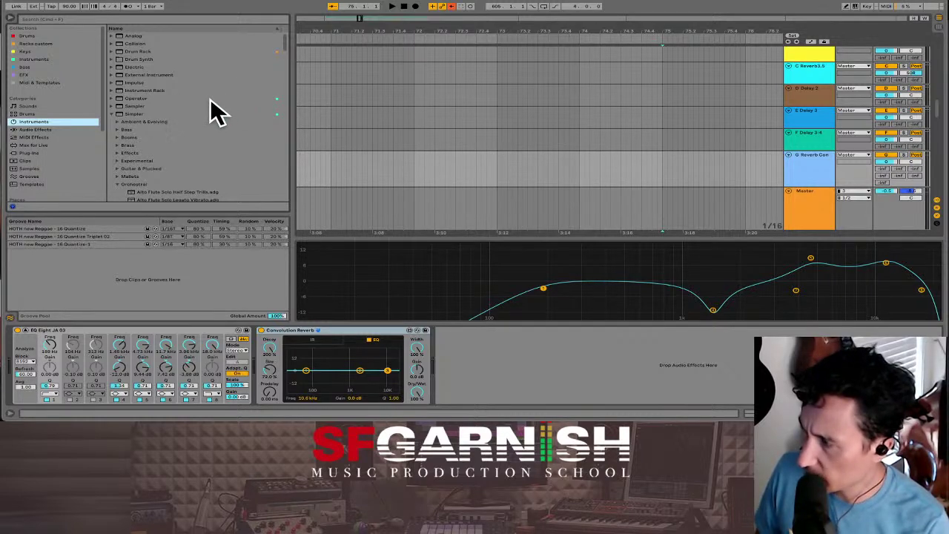
click(111, 115)
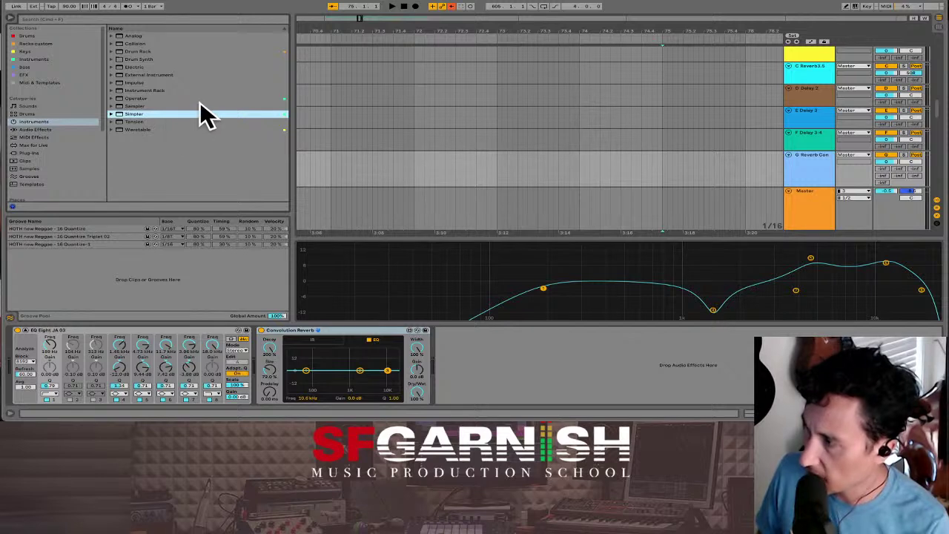
click(32, 129)
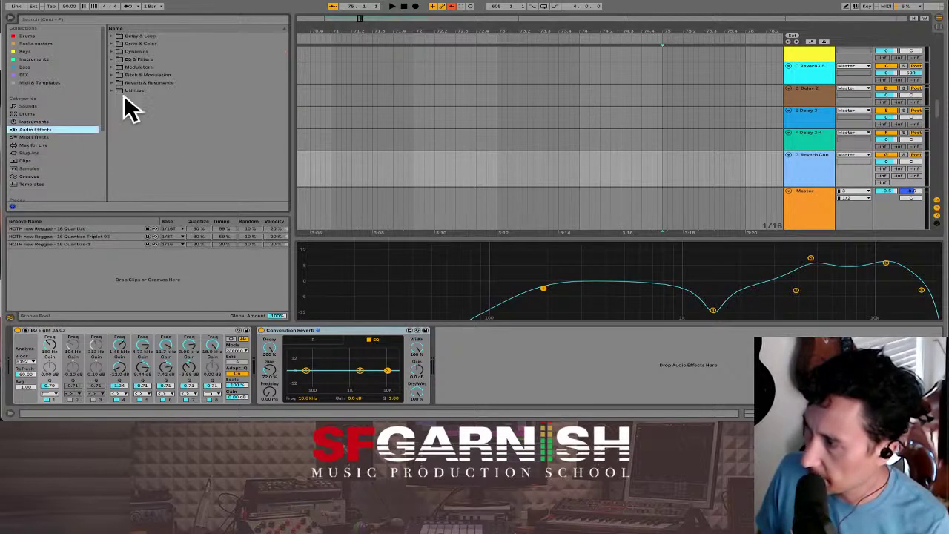
click(112, 51)
drag(123, 59, 31, 363)
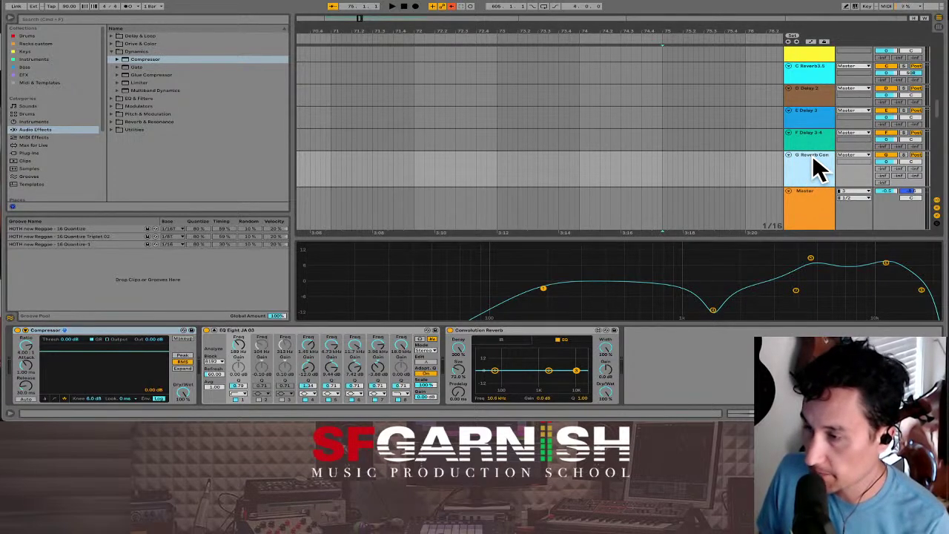
click(83, 328)
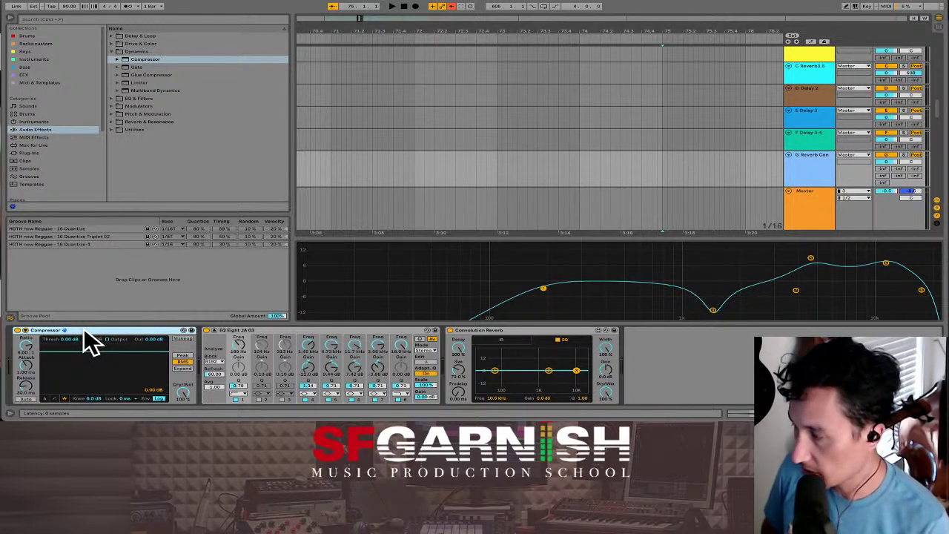
key(Delete)
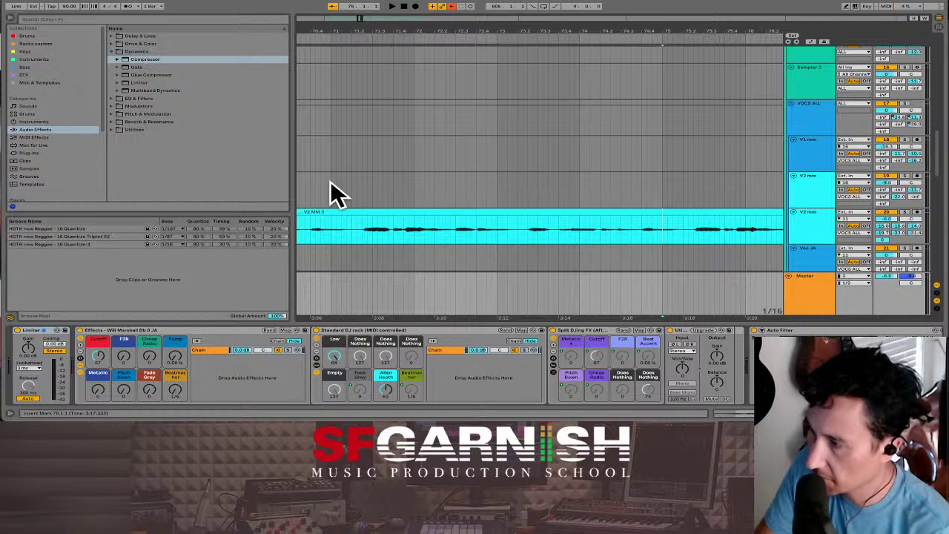
Step: Place the insert marker near bar 73 on track 20's vocal clip and widen the timeline view to include the Start locator
click(501, 230)
key(minus)
key(minus)
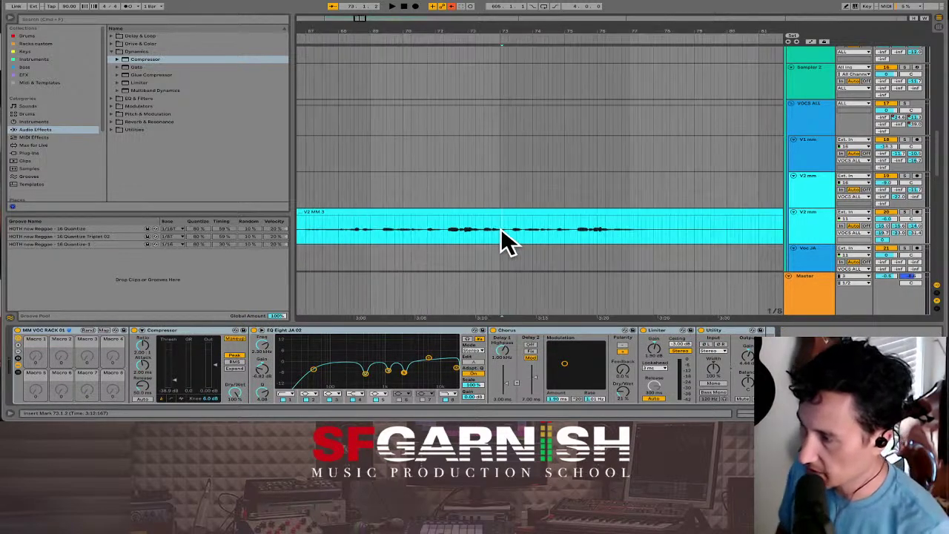
mouse_move(364, 17)
mouse_down()
mouse_move(342, 7)
mouse_move(354, 7)
mouse_up()
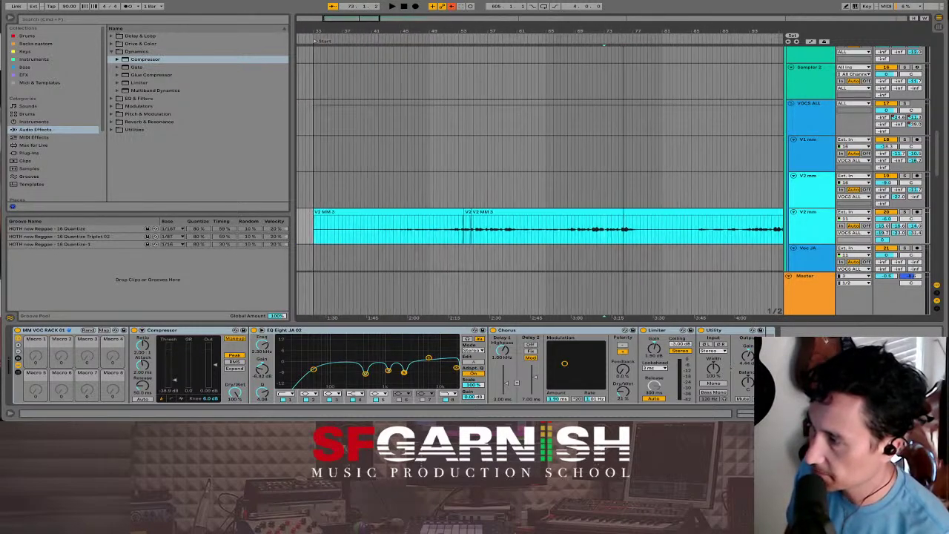
Step: Split track 20's vocal clip at bar 42 and delete the near-silent portion before the split
click(378, 235)
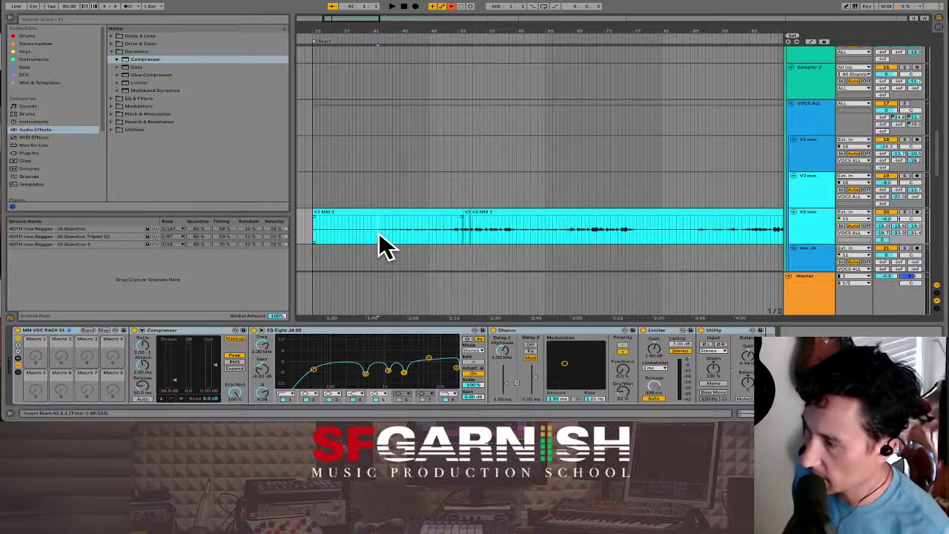
key(plus)
key(plus)
key(plus)
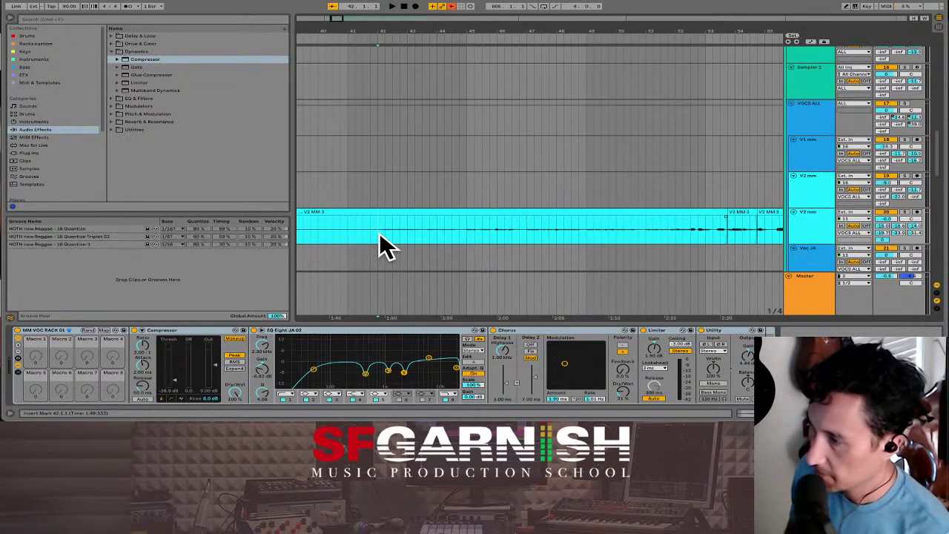
click(371, 235)
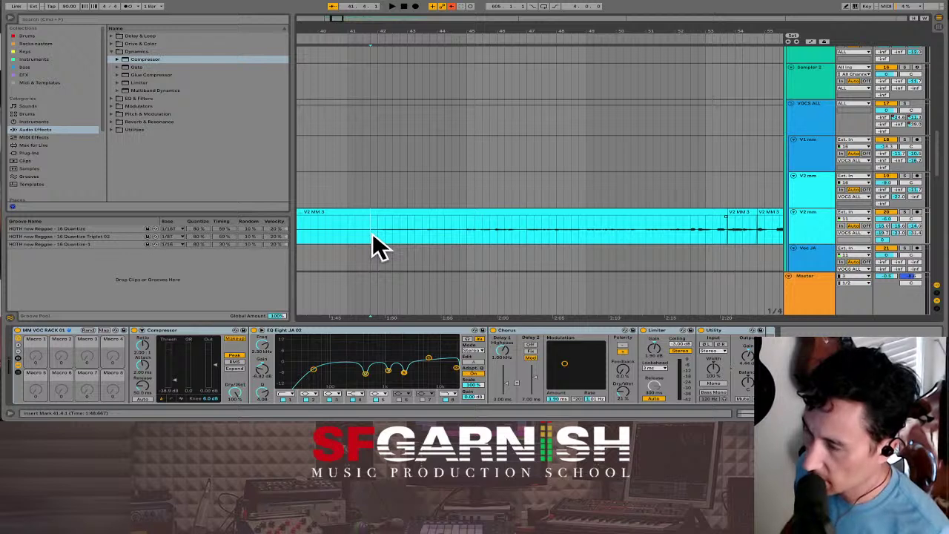
drag(371, 236, 639, 239)
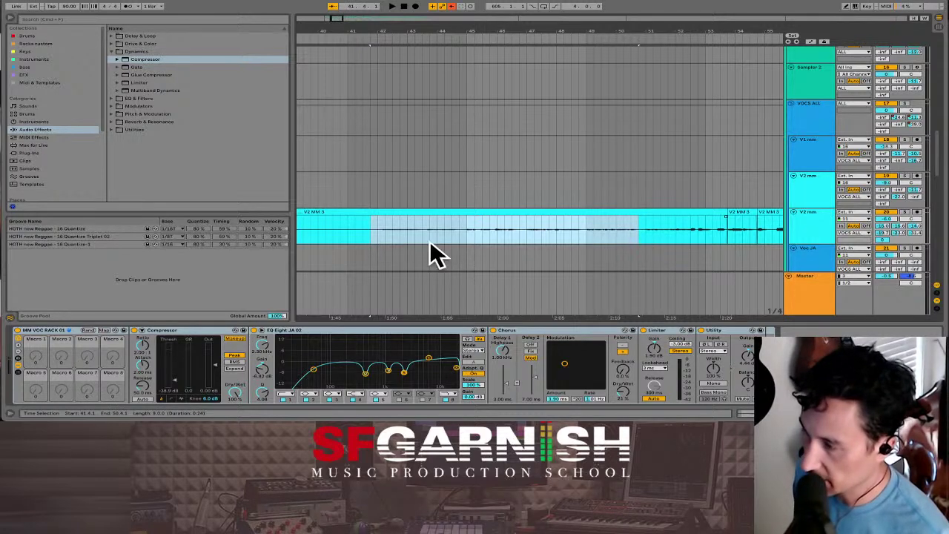
click(379, 238)
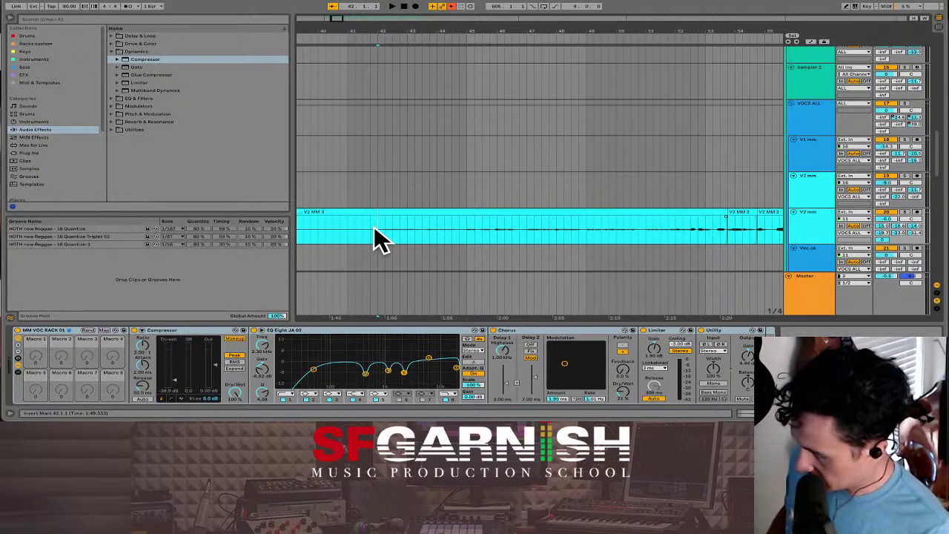
key(ctrl+e)
click(339, 212)
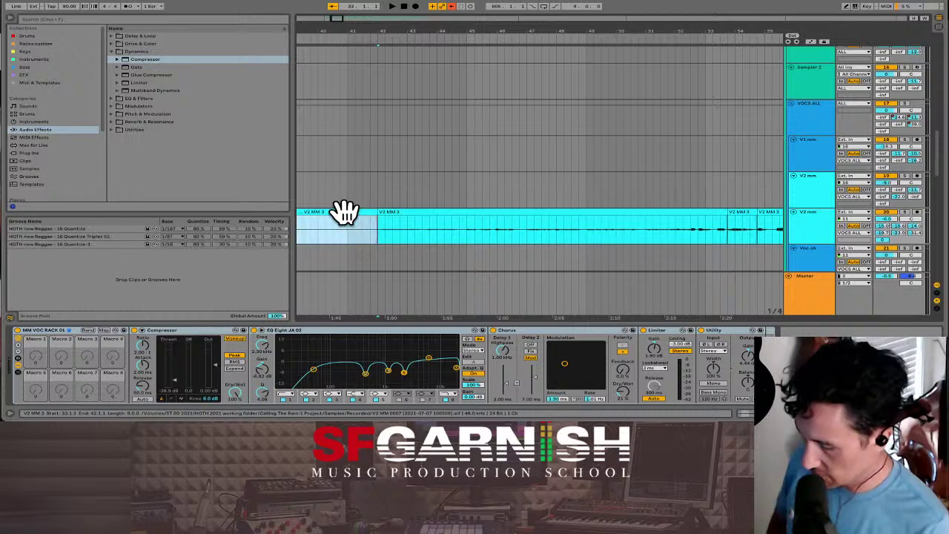
click(378, 245)
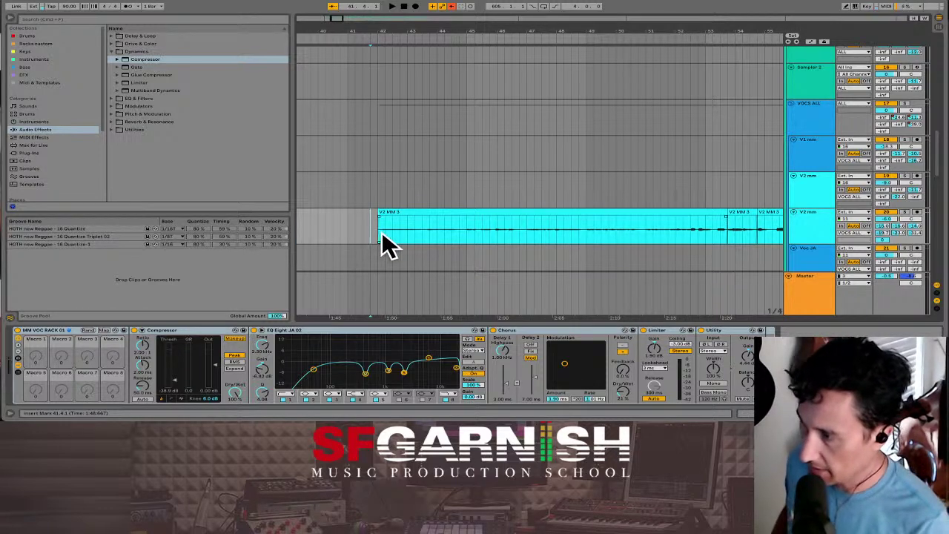
Step: Play the vocal and raise EQ Eight's low-cut band on track 20 to about 128 Hz
key(space)
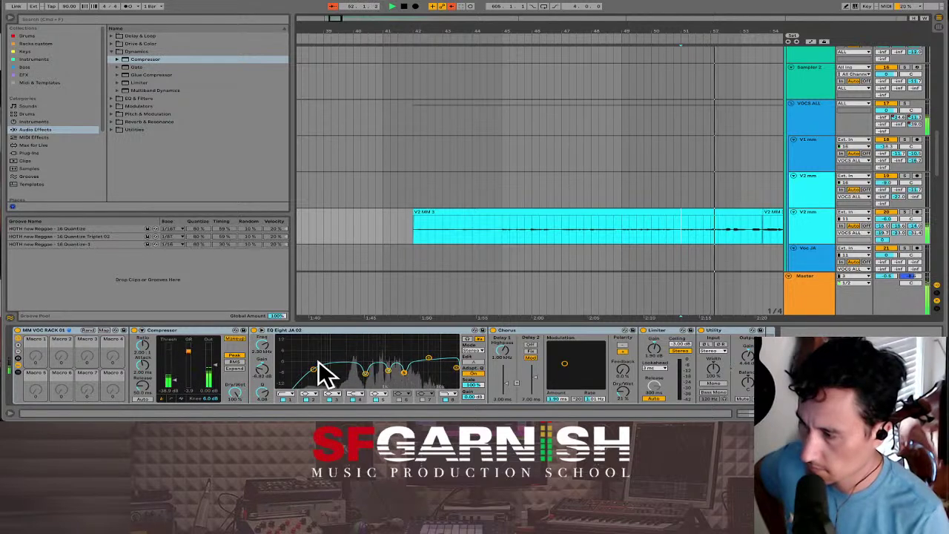
drag(311, 371, 337, 368)
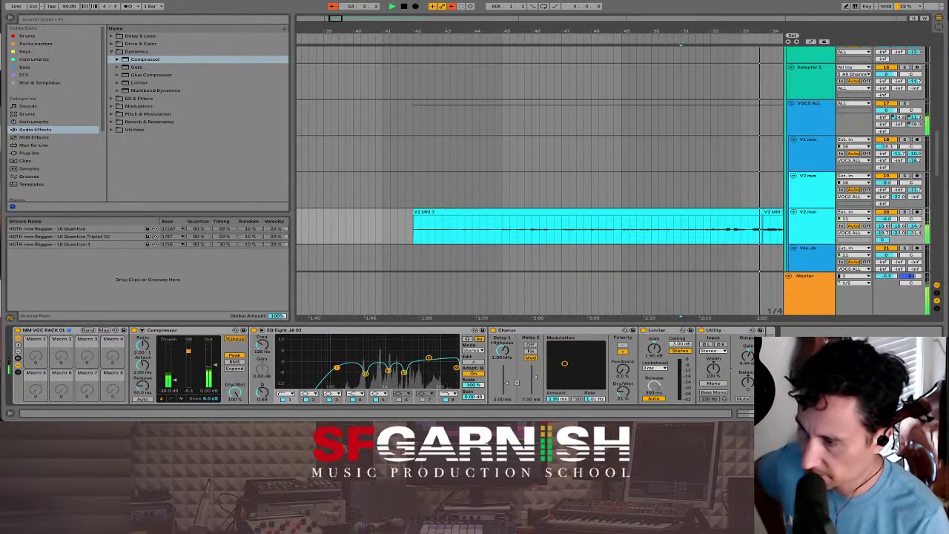
Step: Replay the vocal phrase around bar 52 and split track 20's clip at 52.3.1
click(724, 231)
key(space)
key(plus)
key(space)
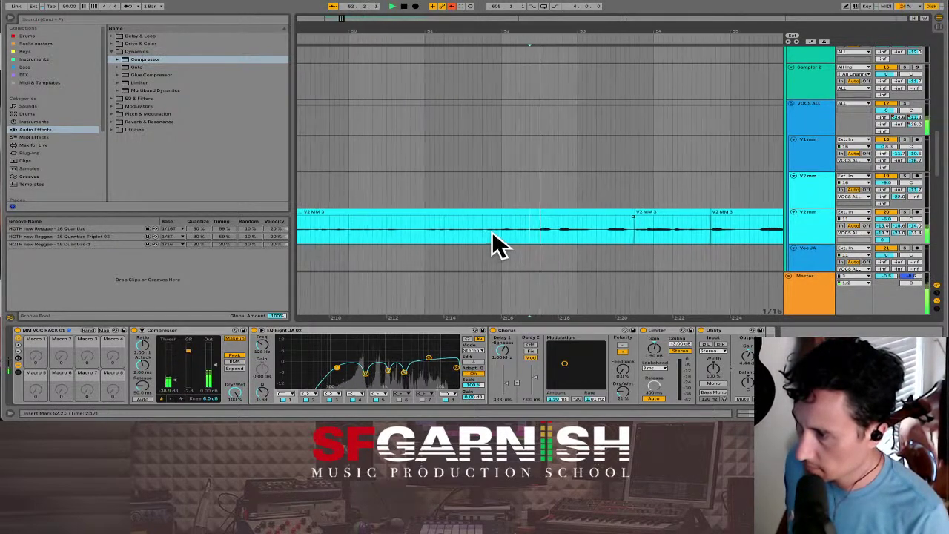
click(523, 234)
key(space)
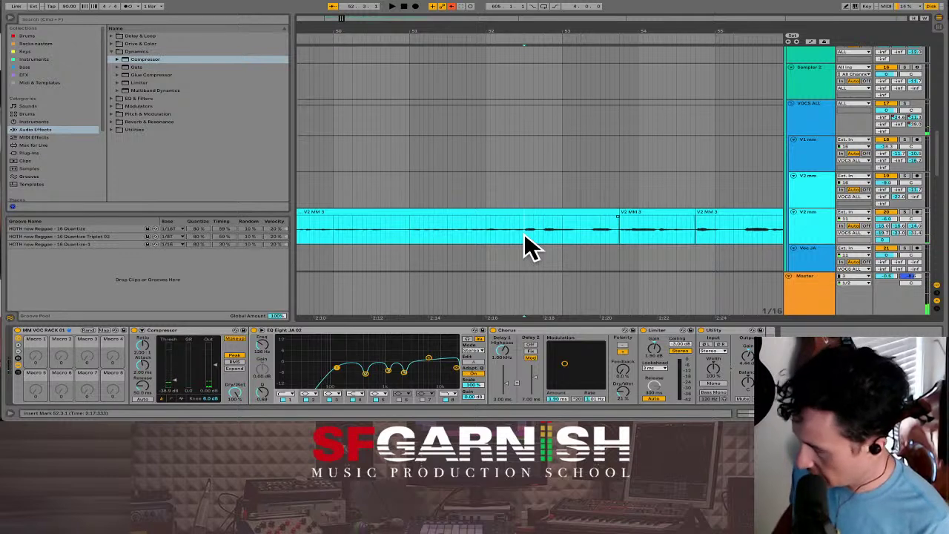
key(ctrl+e)
Step: Select track 20's clip running from bar 42 to 52.3, show its sample settings and hide the browser
click(451, 213)
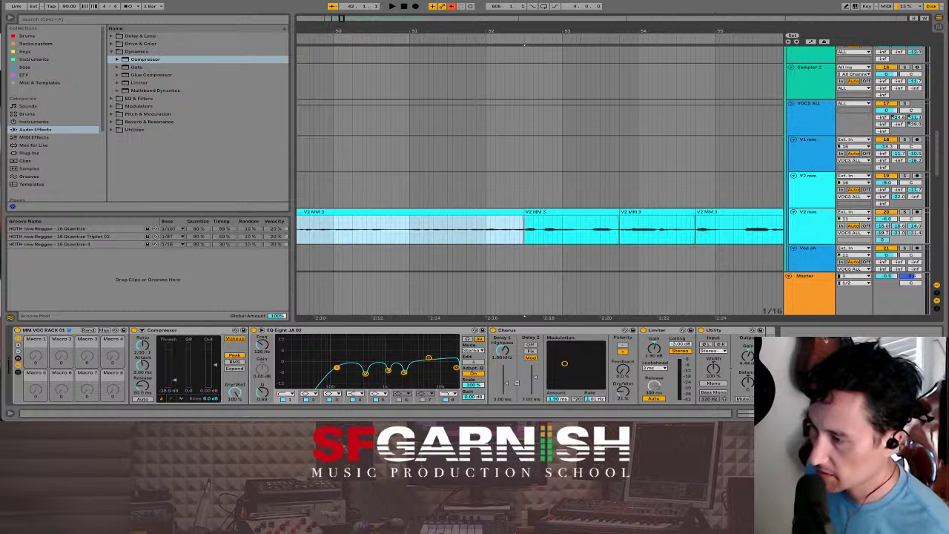
key(shift+Tab)
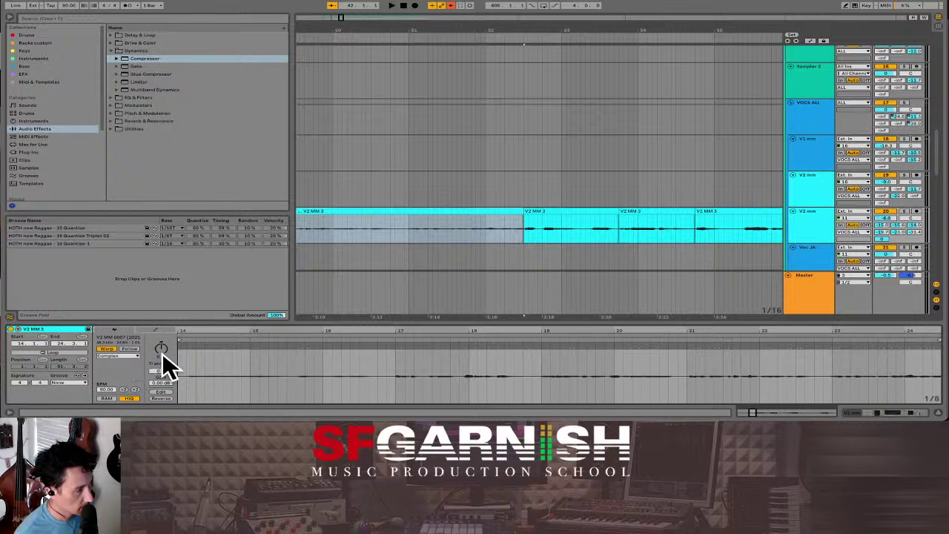
click(411, 211)
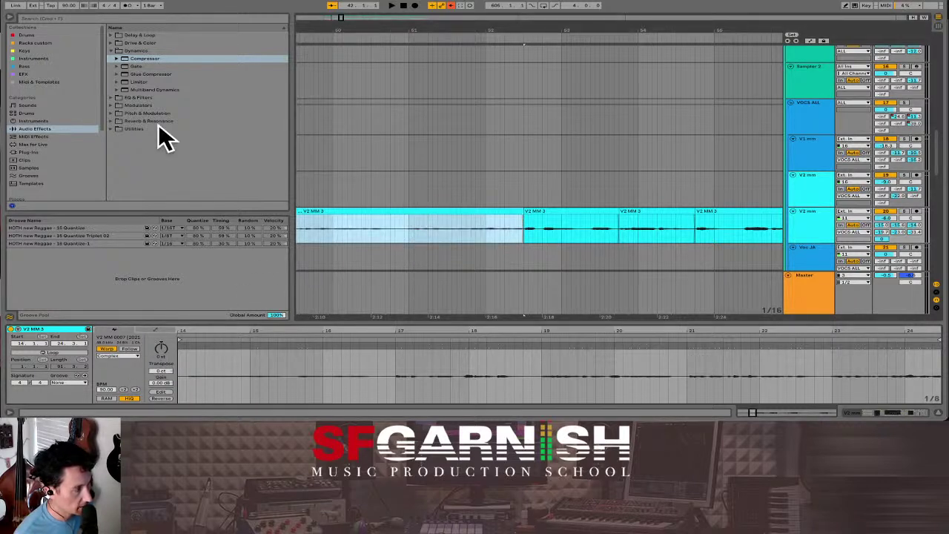
click(11, 21)
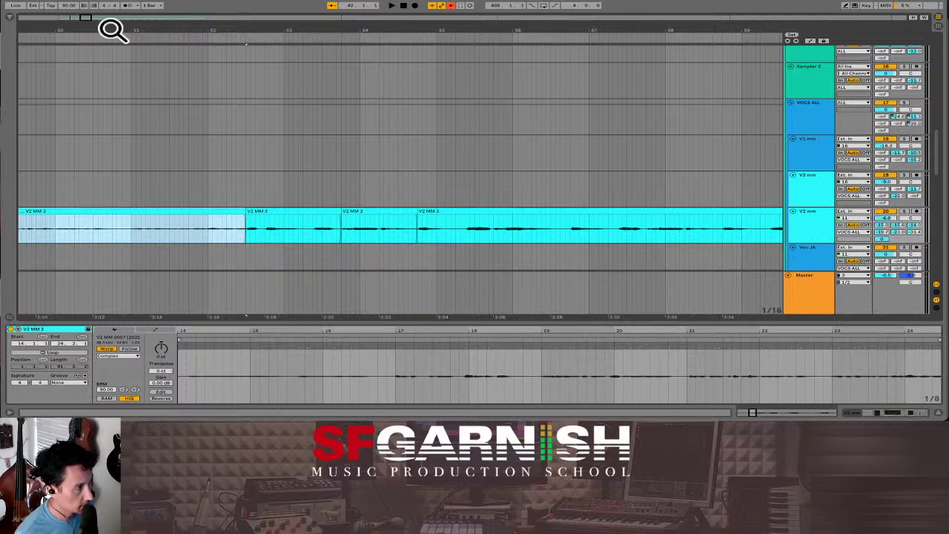
Step: Set the gain of the vocal clip between bars 42 and 52.3 to 7.00 dB
scroll(400, 178, left, 10)
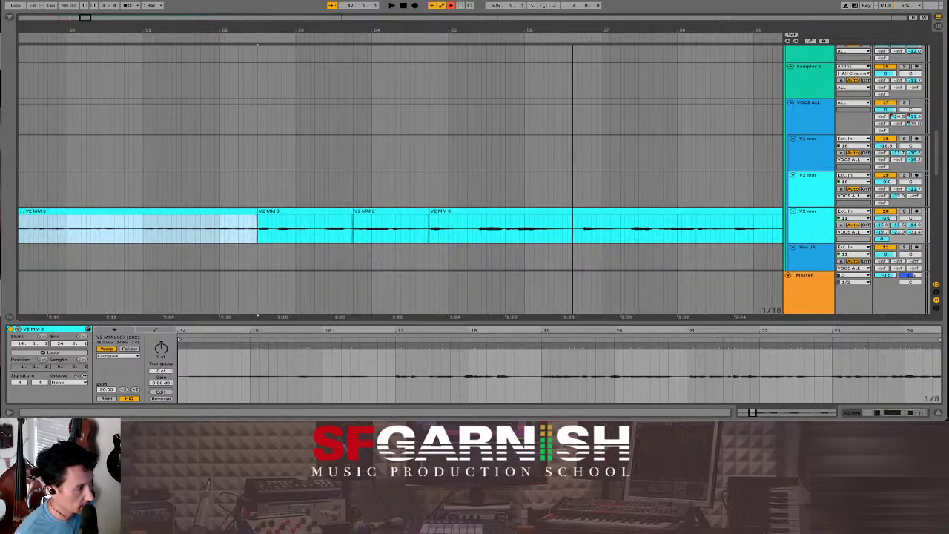
scroll(400, 178, left, 8)
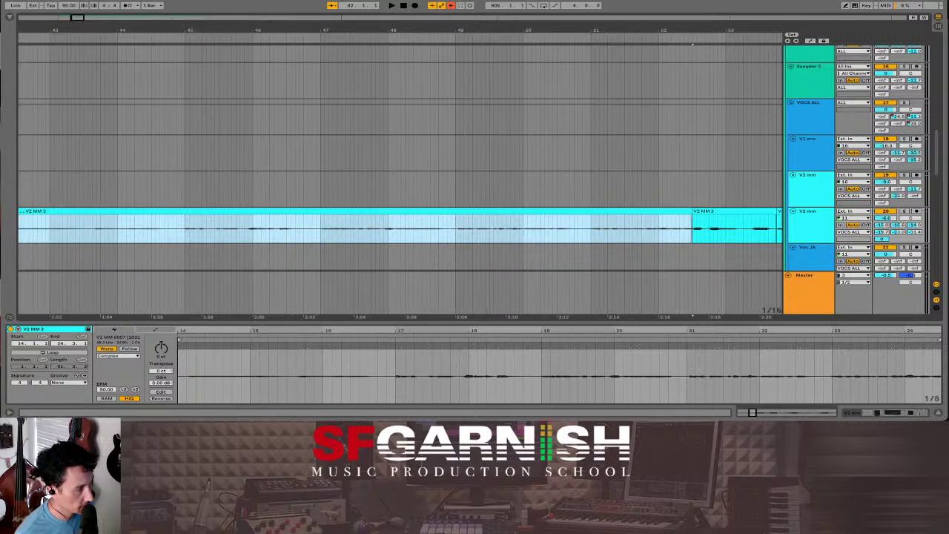
scroll(400, 178, left, 5)
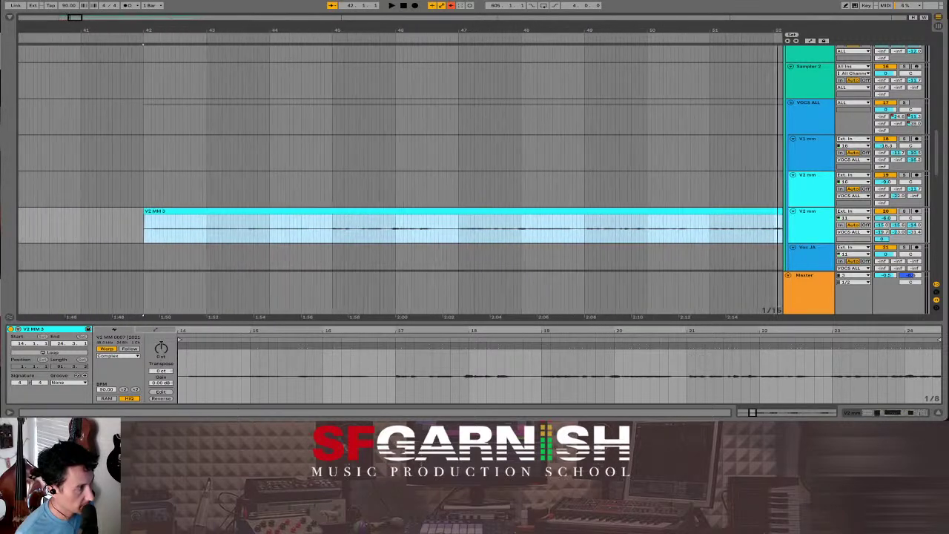
drag(74, 23, 76, 19)
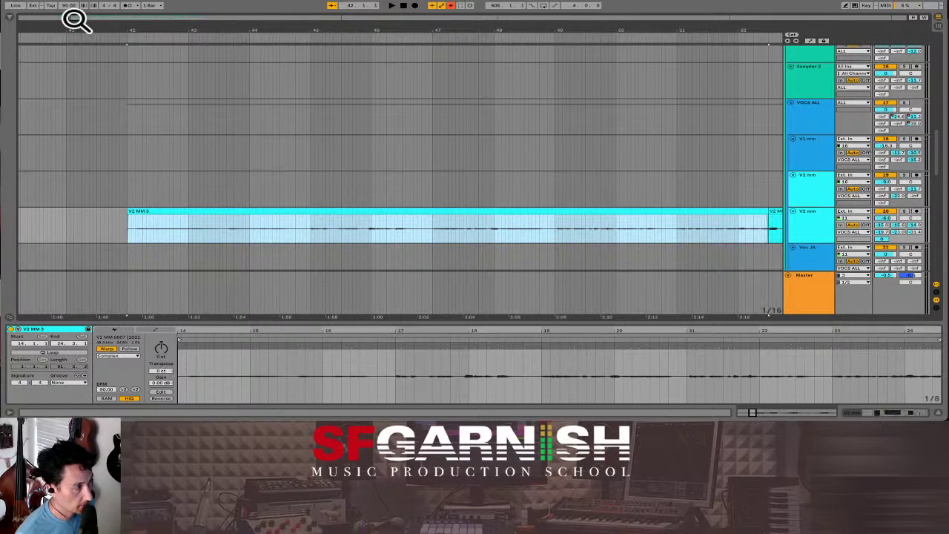
drag(74, 20, 74, 19)
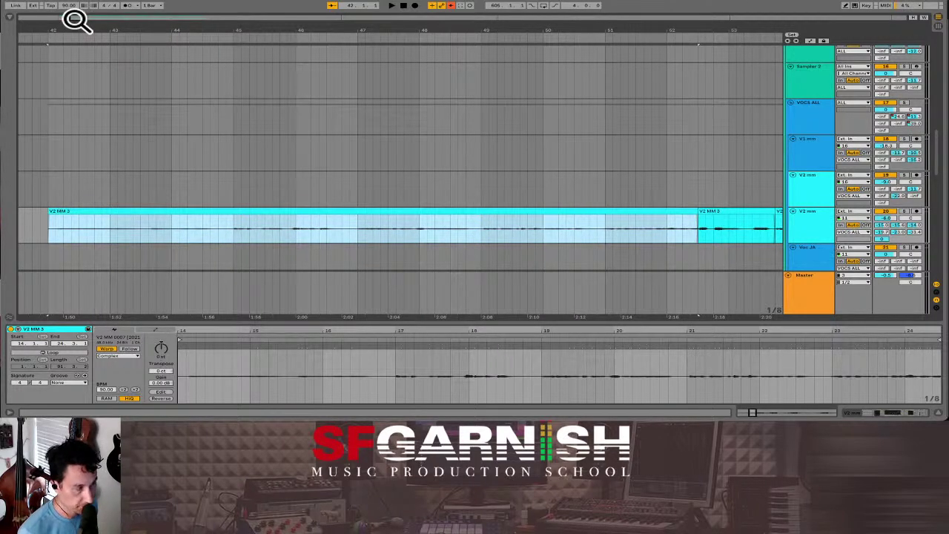
drag(78, 19, 81, 20)
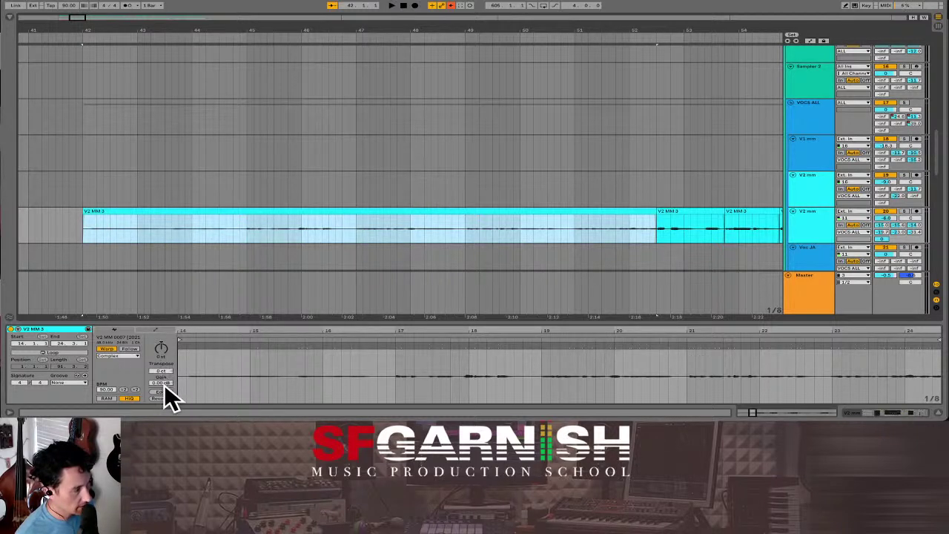
click(114, 375)
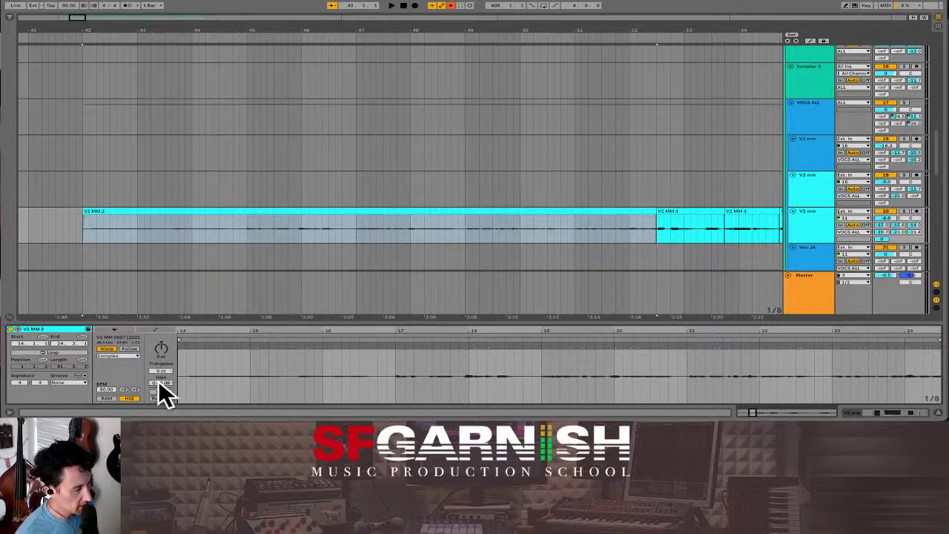
click(154, 334)
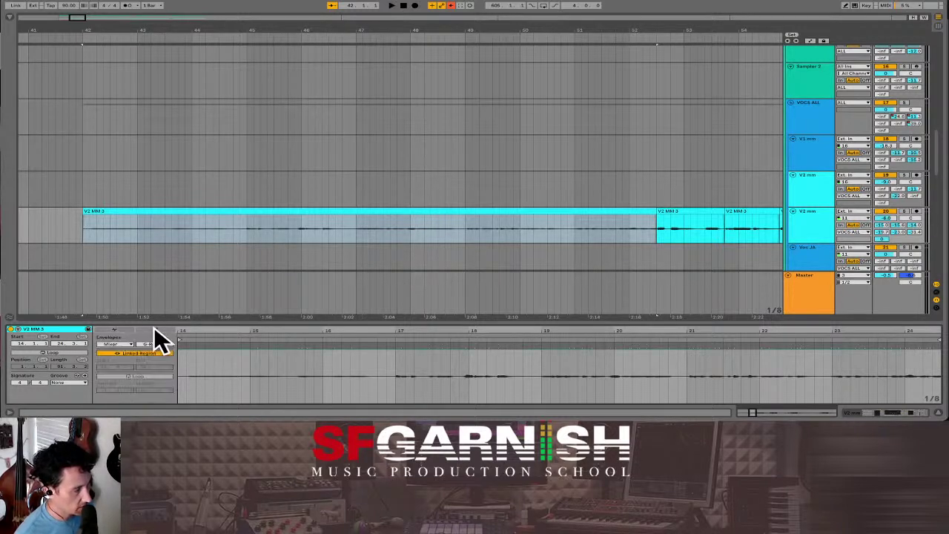
click(115, 329)
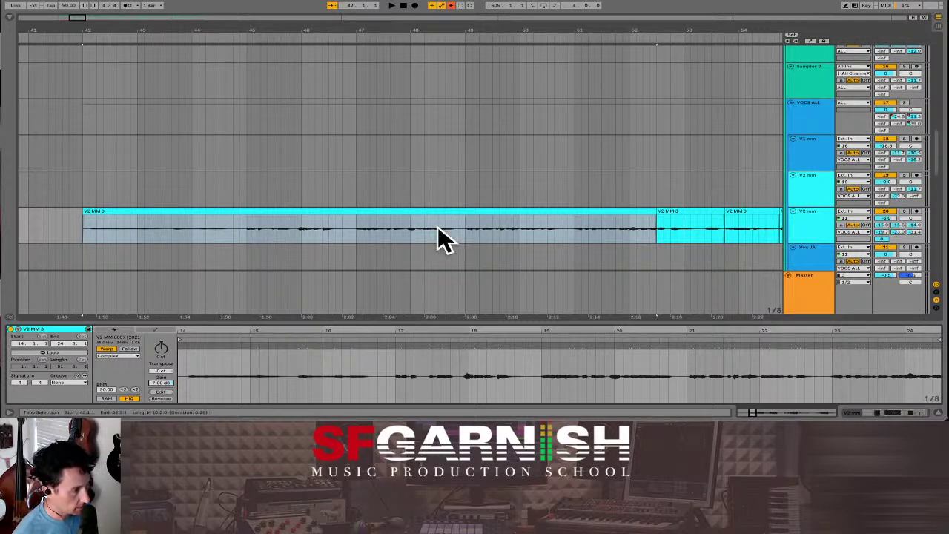
Step: Play from bar 52 to compare the boosted clip's level with the phrases that follow it
click(631, 237)
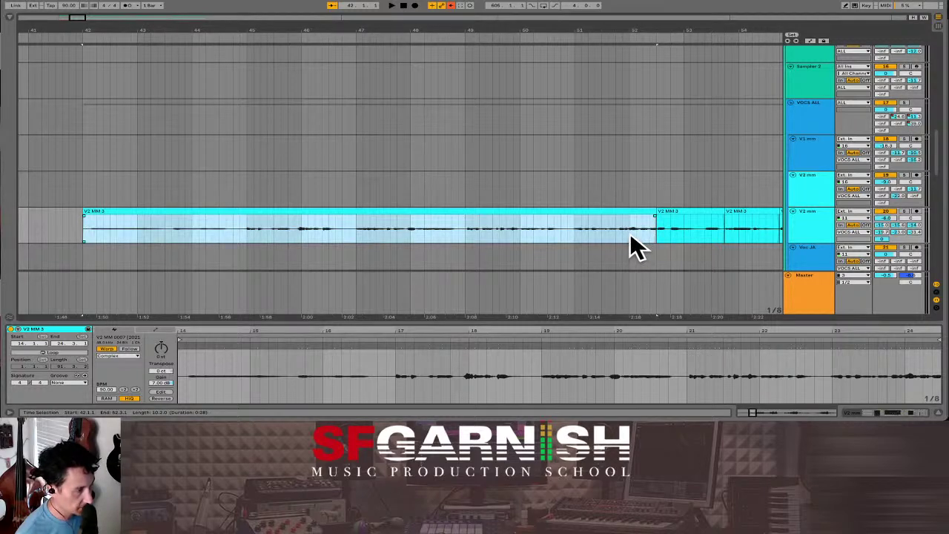
key(space)
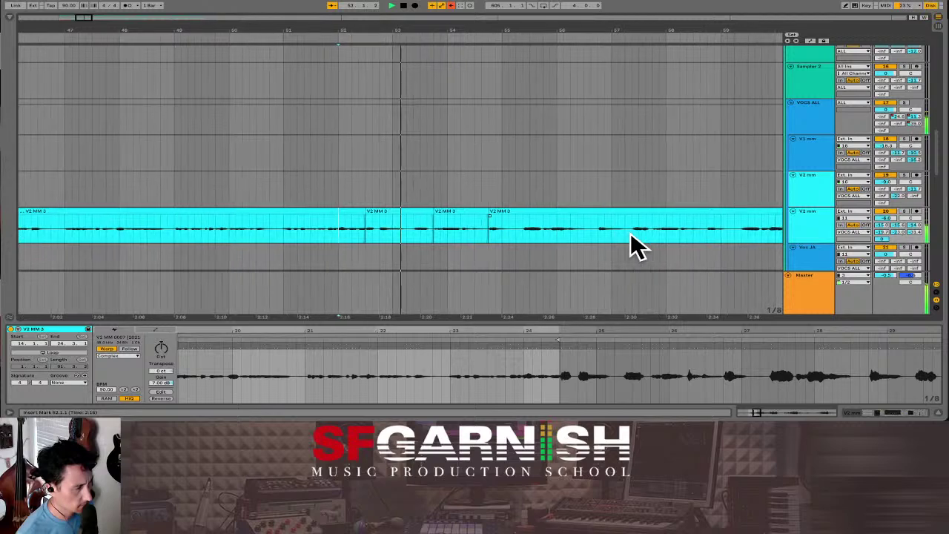
click(137, 241)
key(minus)
key(minus)
key(minus)
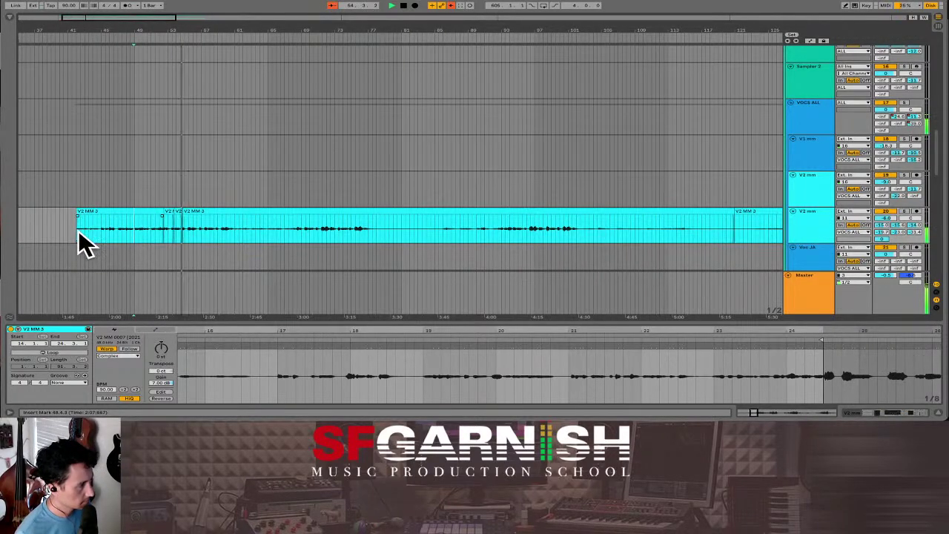
click(78, 231)
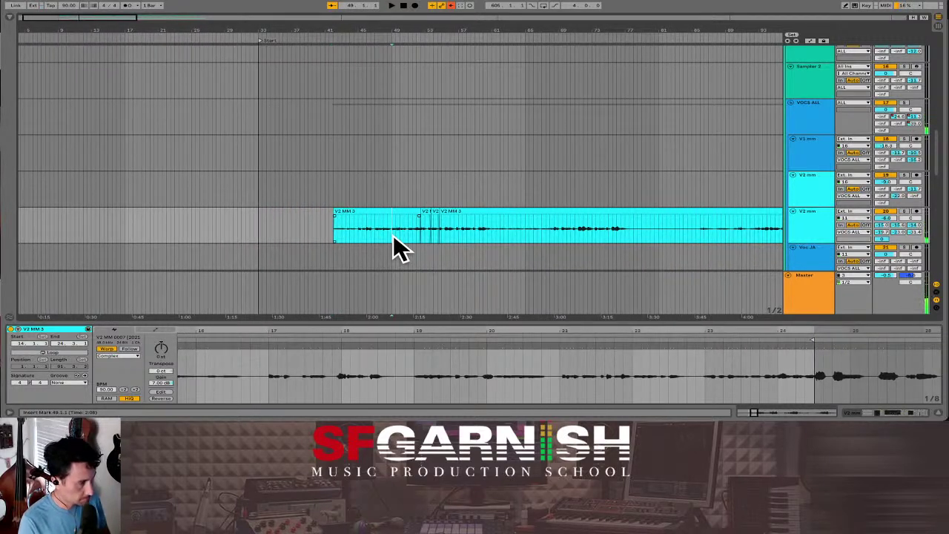
Step: Audition the boosted vocal clip again from bar 49 and listen into the following phrases
key(plus)
key(plus)
key(plus)
key(plus)
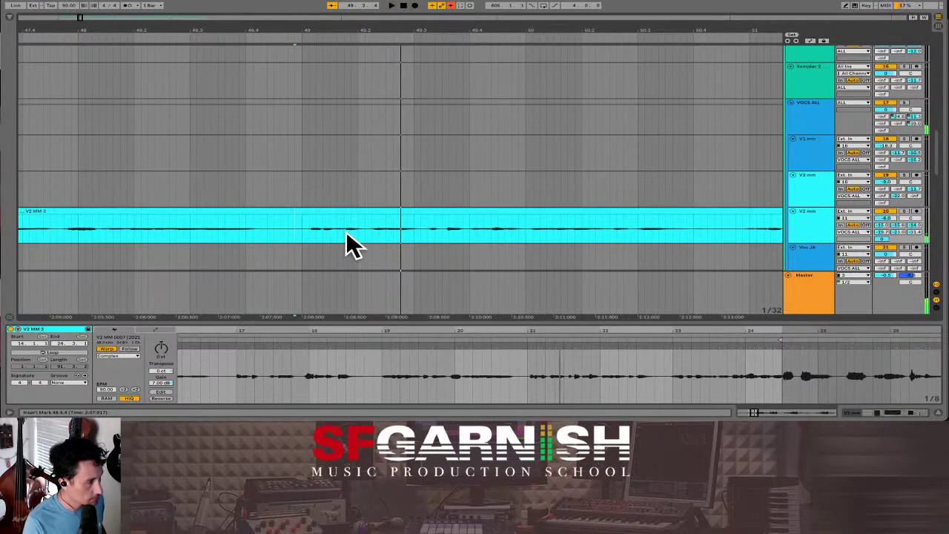
click(346, 232)
key(space)
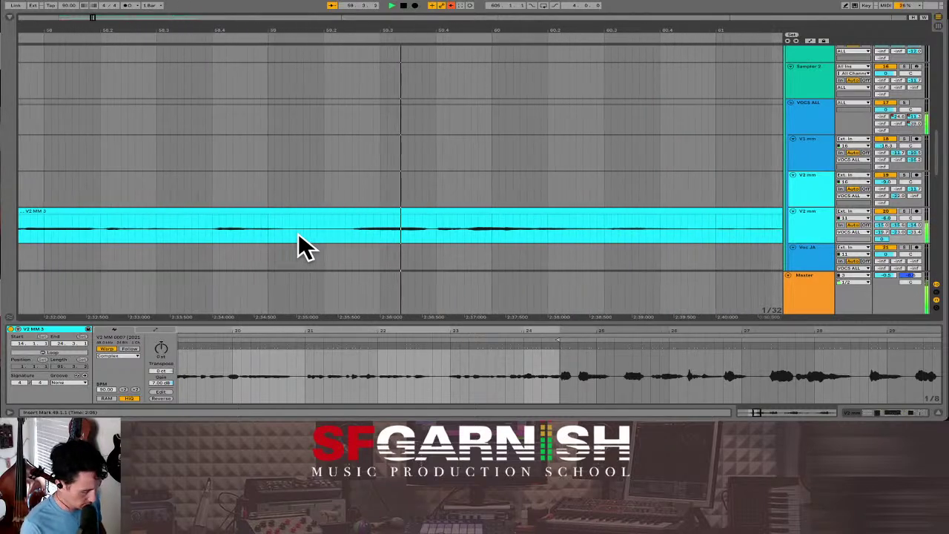
Step: Stop playback and split track 20's vocal clip at 60.4.4
key(minus)
key(space)
click(372, 234)
key(super+e)
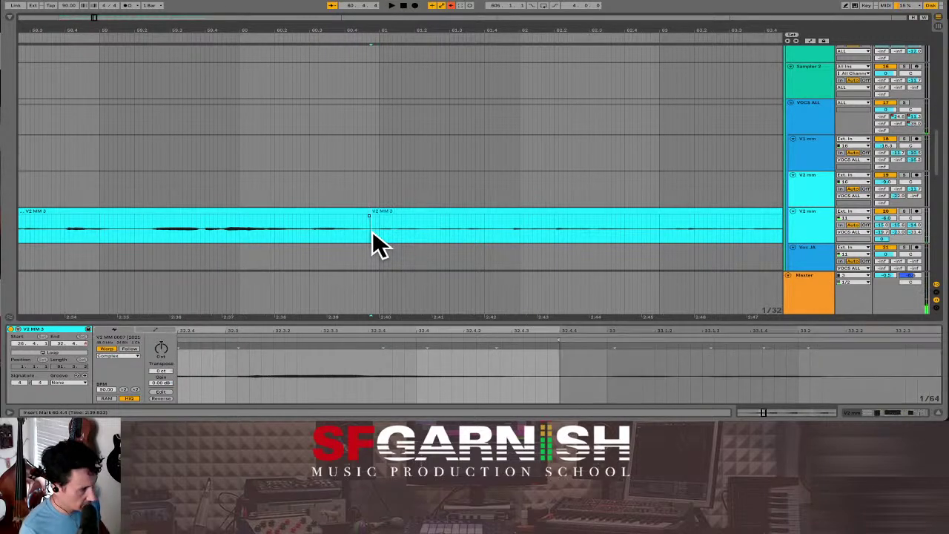
Step: Split track 20's vocal clip at 68.3.1, where the louder vocal phrase begins
key(minus)
key(minus)
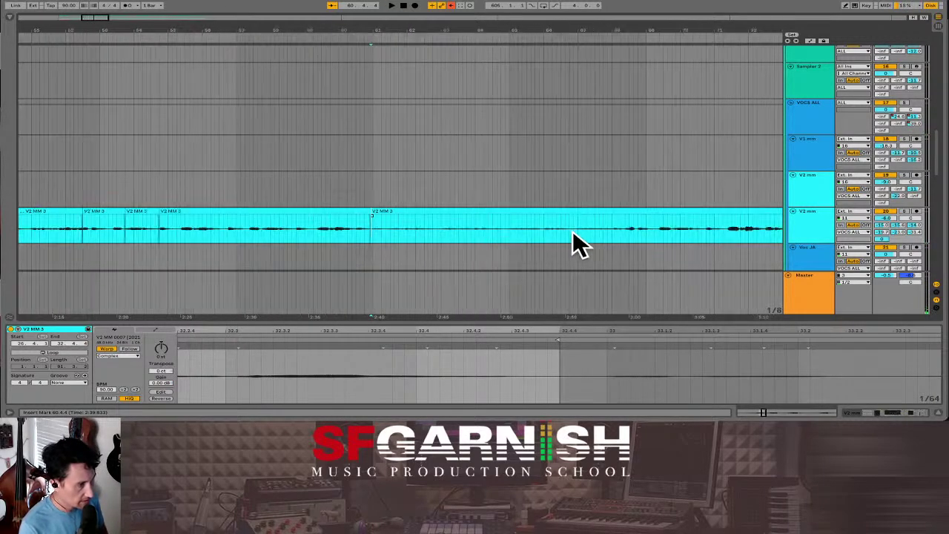
click(625, 239)
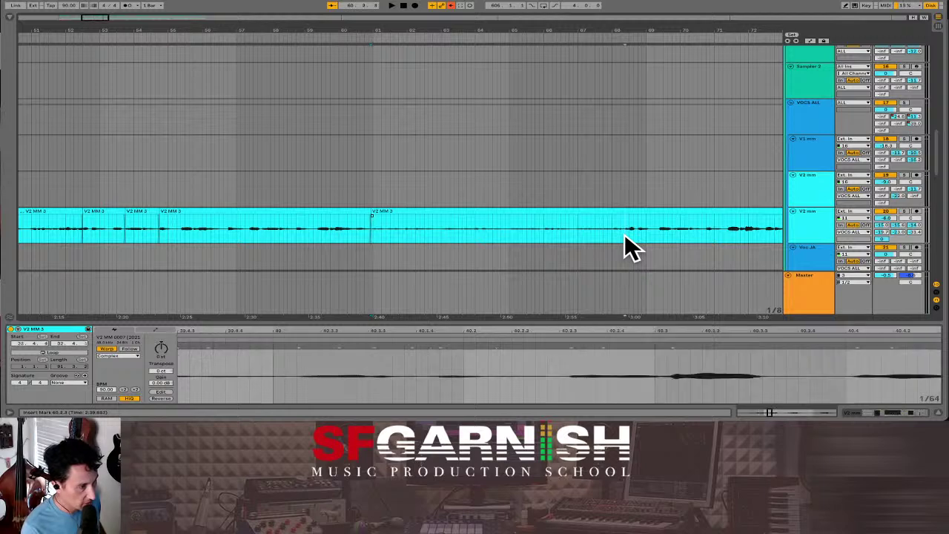
key(plus)
click(636, 232)
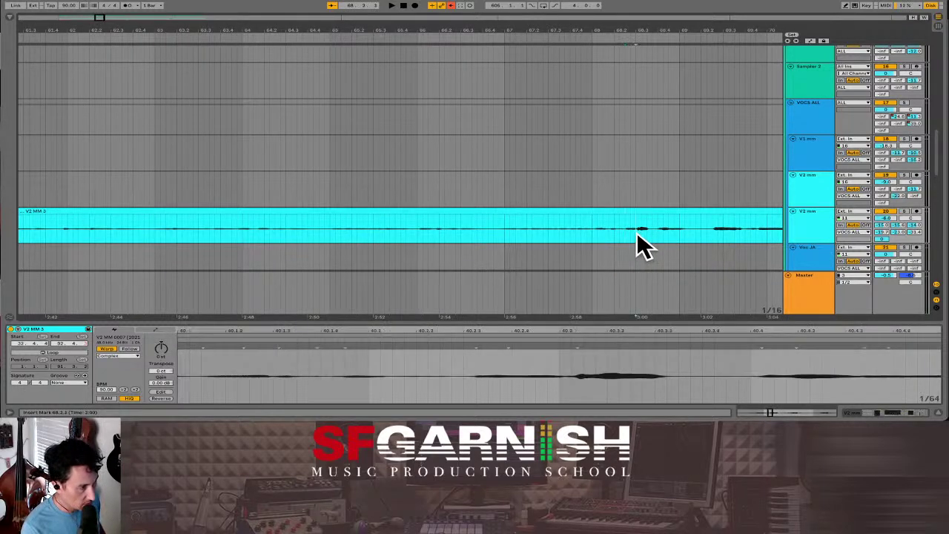
key(ctrl+e)
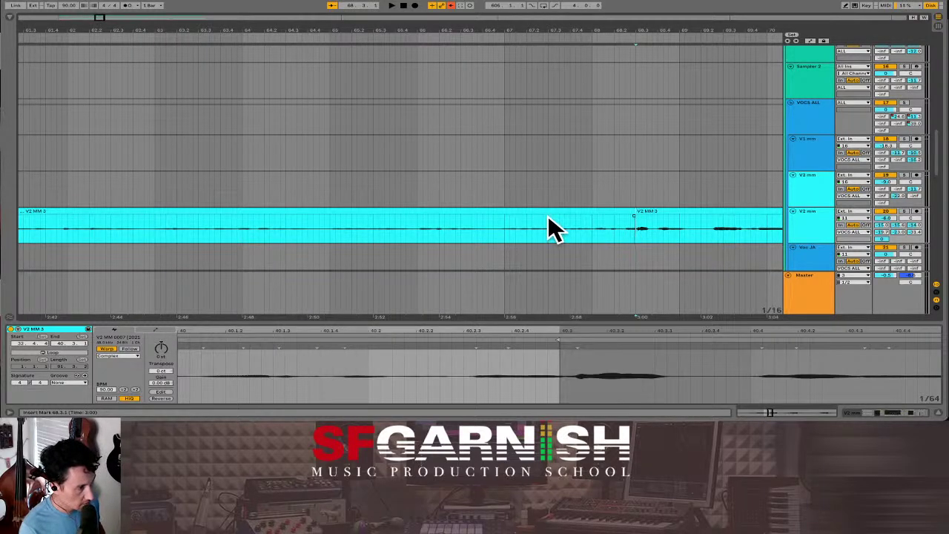
Step: Set the gain of the track 20 clip spanning 60.4.4 to 68.3.1 to 7 dB and play it back
click(546, 213)
click(163, 383)
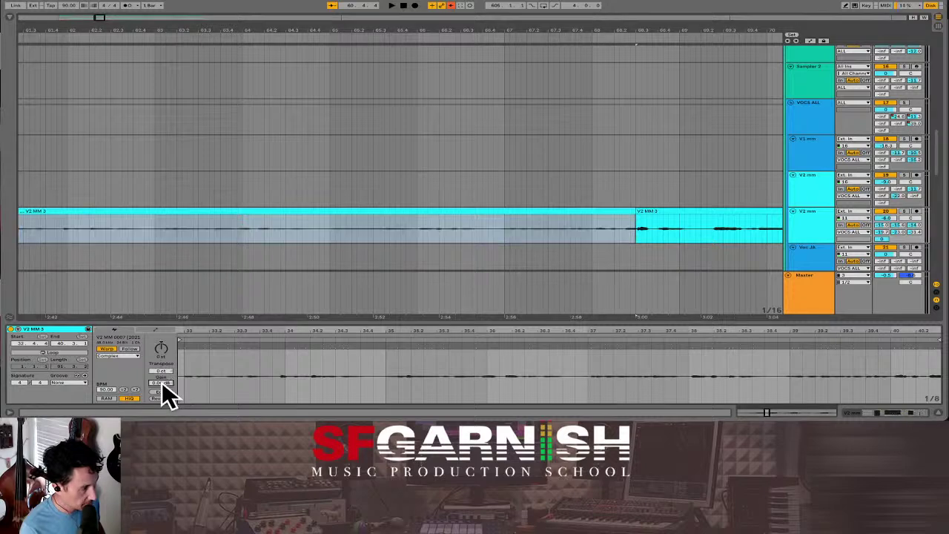
text(7)
key(Return)
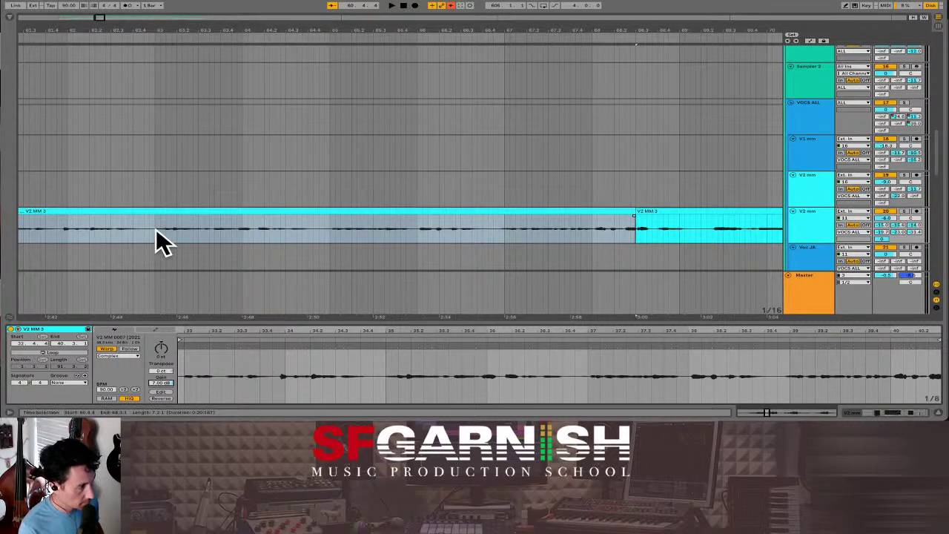
key(space)
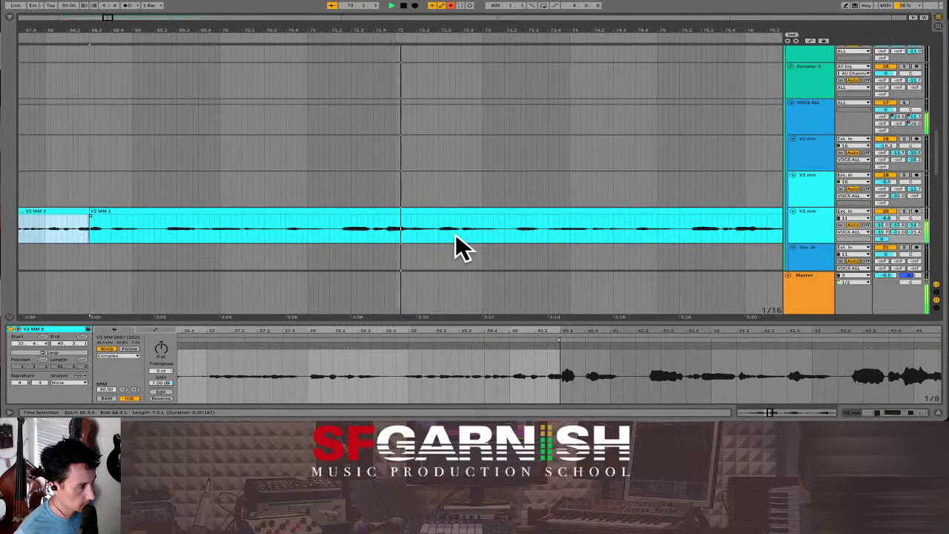
Step: Split track 20's vocal clip at 78.1.1 and trim the start of the clip after it to about bar 79
click(512, 245)
key(minus)
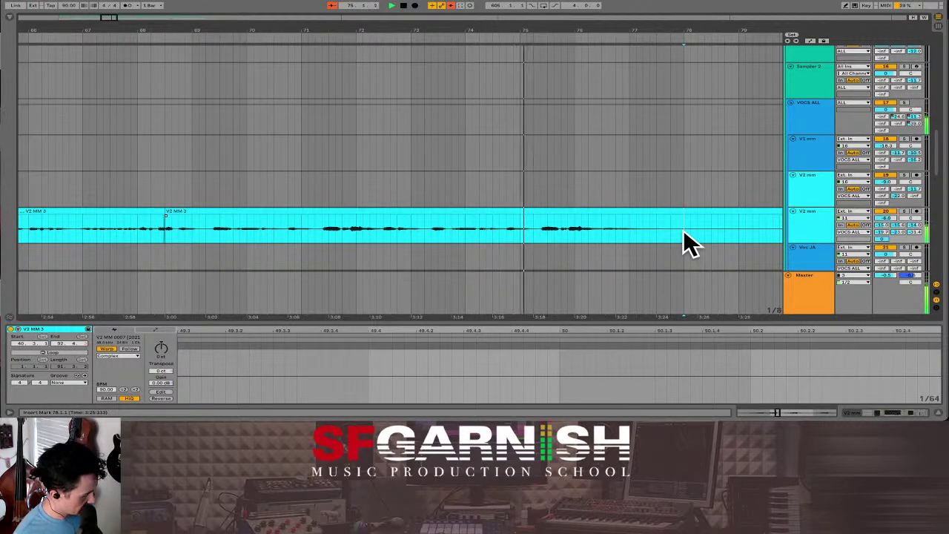
key(ctrl+e)
drag(684, 212, 743, 218)
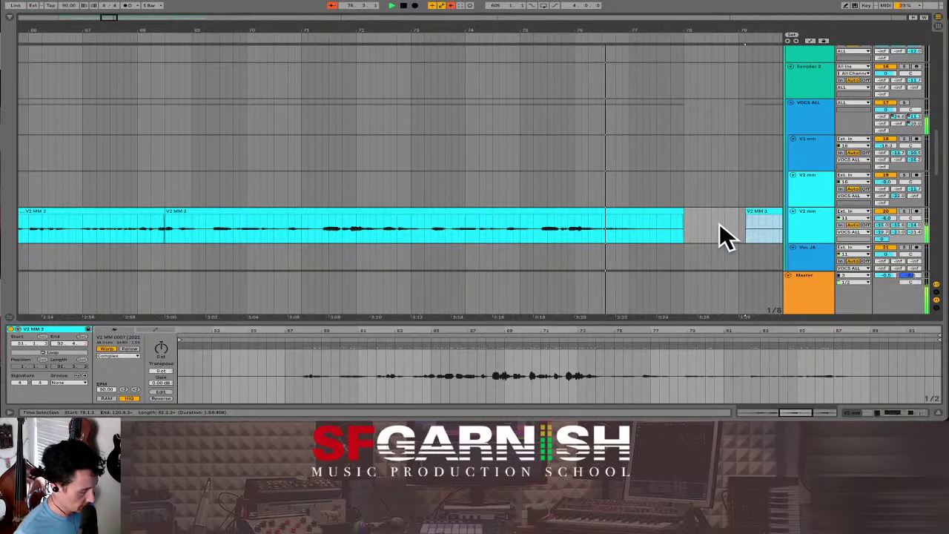
Step: Add a short fade-out to the end of the track 20 vocal clip that stops at bar 78
click(719, 223)
key(minus)
key(minus)
drag(699, 222, 702, 222)
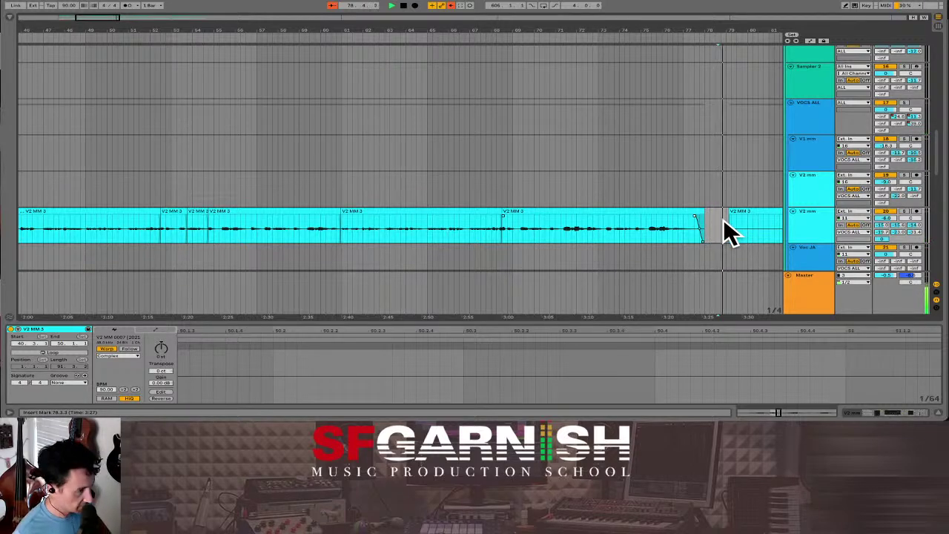
Step: Split track 20's clip at 85.4.1 and delete the silent section between bar 79 and that split
click(518, 229)
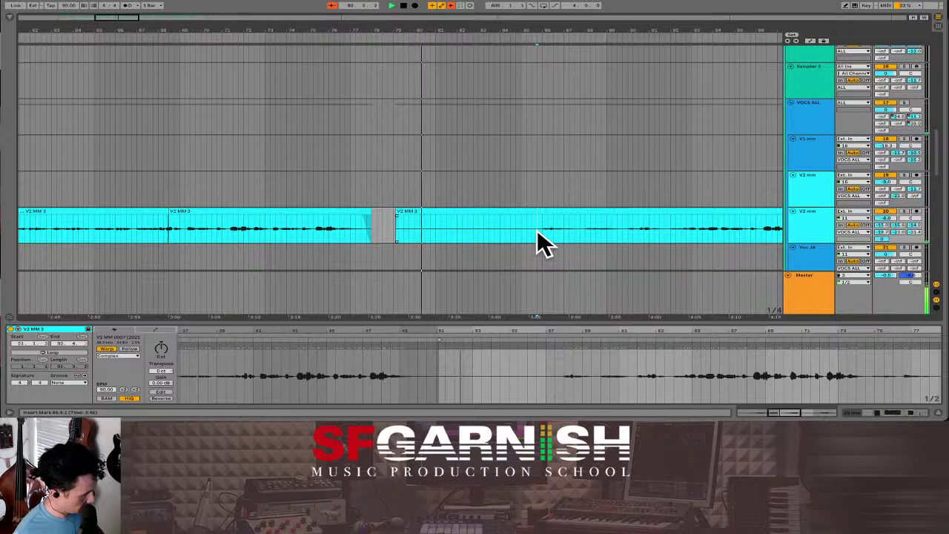
key(super+e)
click(490, 213)
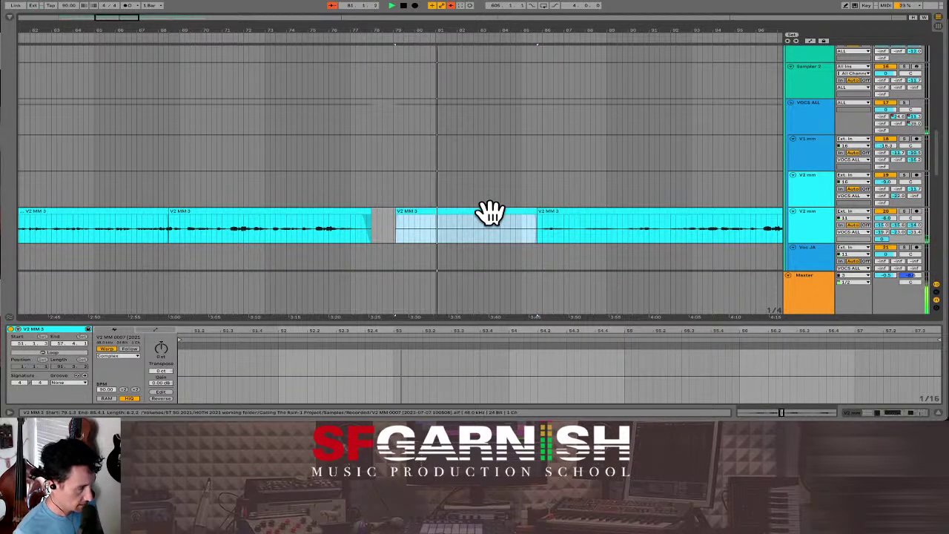
key(Delete)
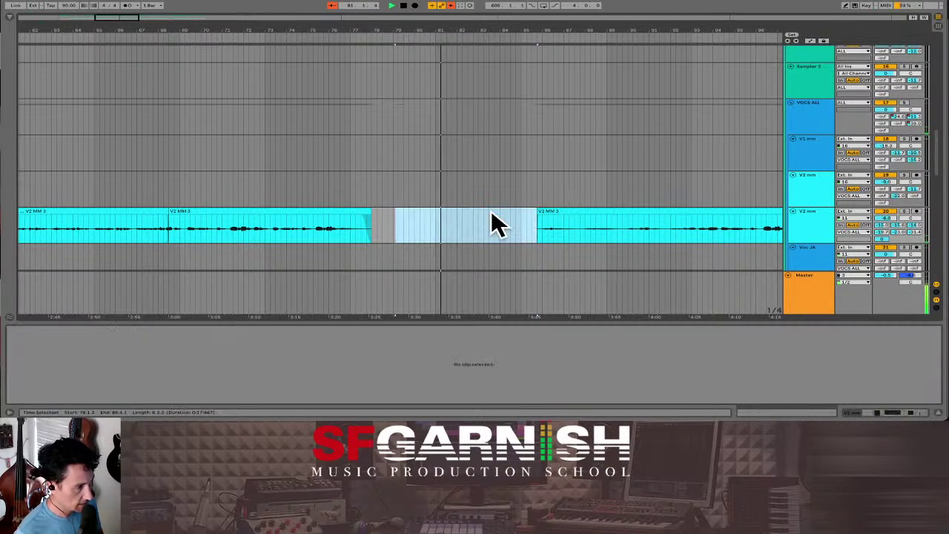
Step: Split the remaining vocal clip at 91.4.1, before the louder phrase
click(540, 217)
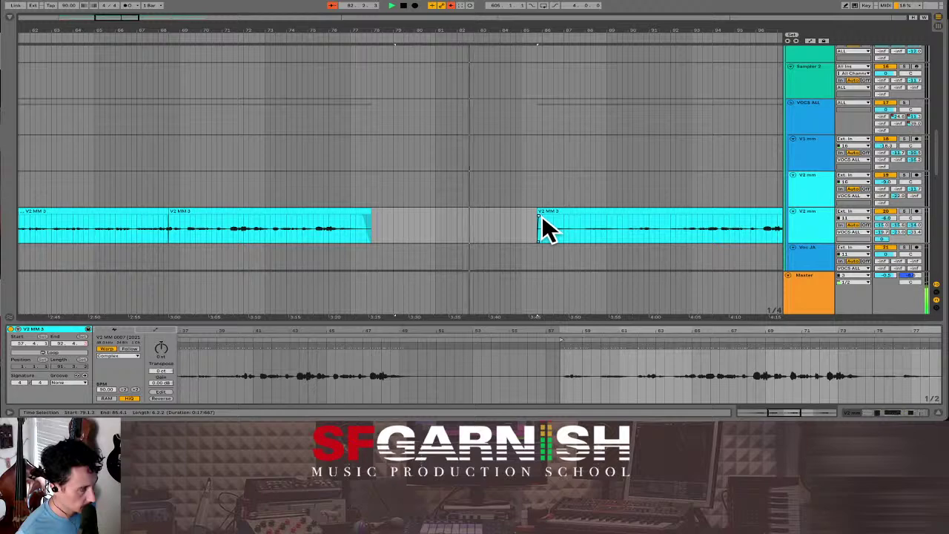
click(539, 227)
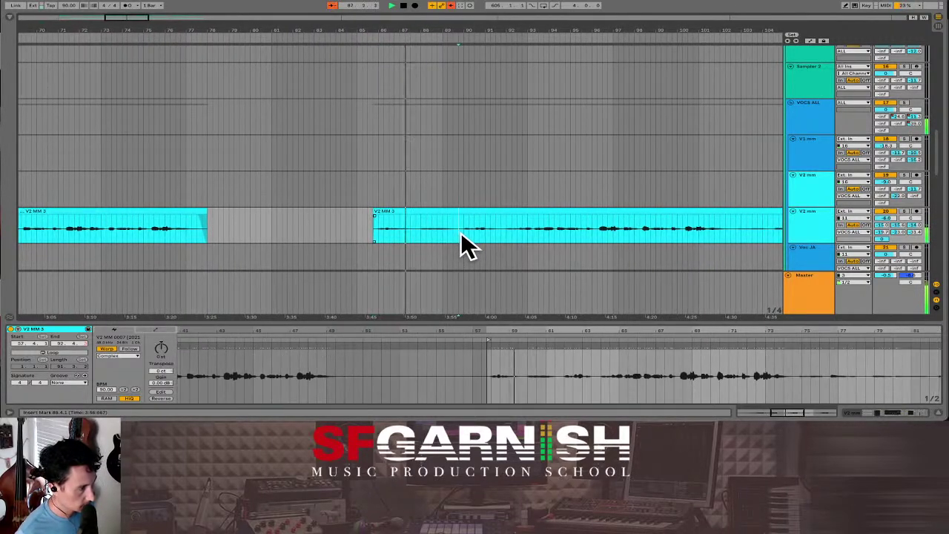
click(501, 233)
key(ctrl+e)
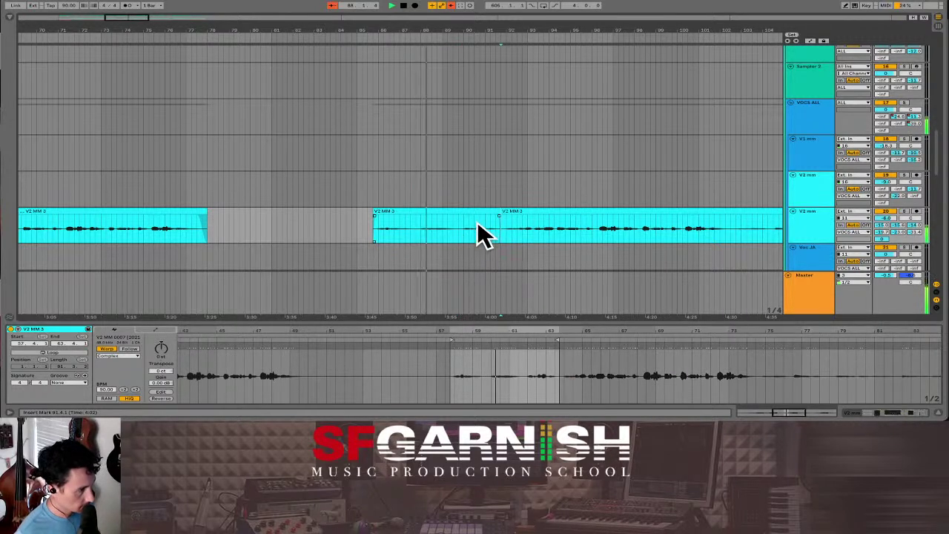
Step: Raise the gain of the quiet vocal clip spanning 85.4.1 to 91.4.1, trying 5 dB and settling on 3 dB
click(462, 212)
click(160, 383)
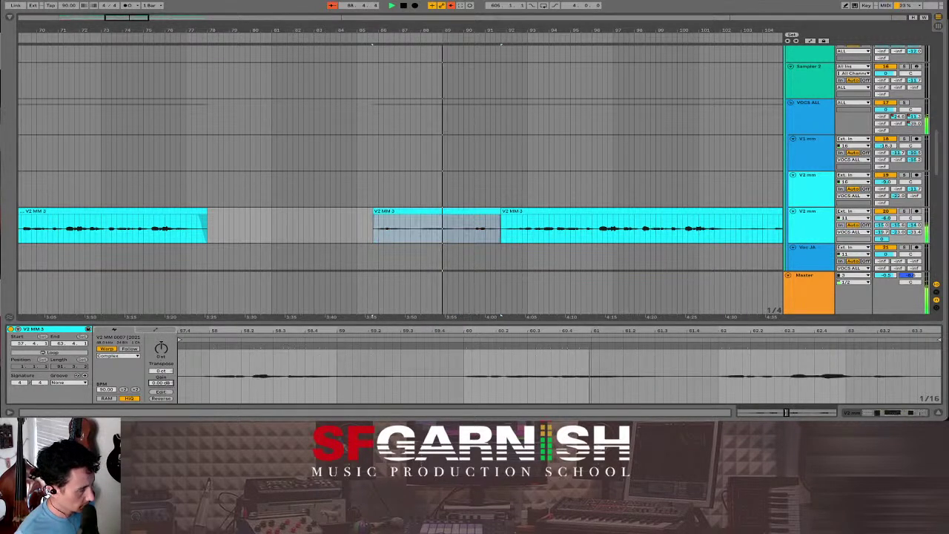
drag(161, 382, 230, 367)
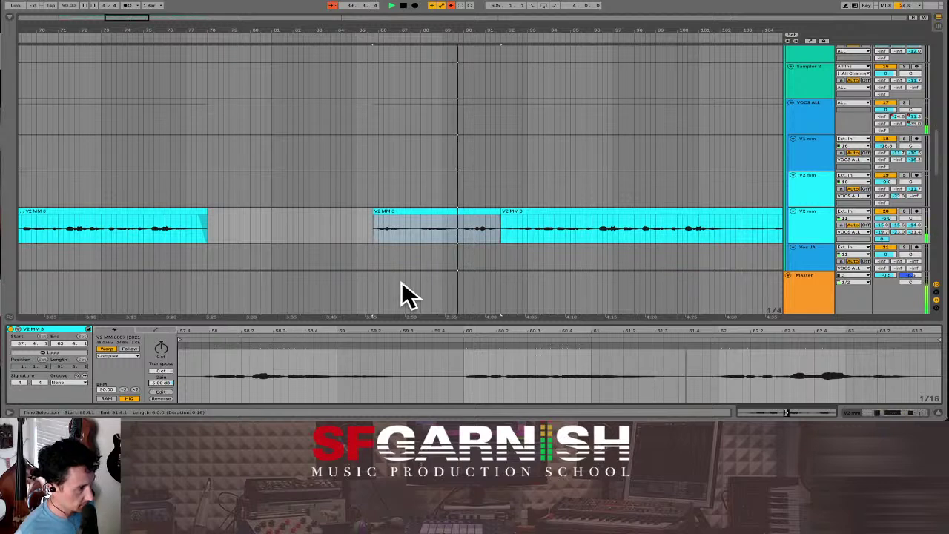
click(433, 213)
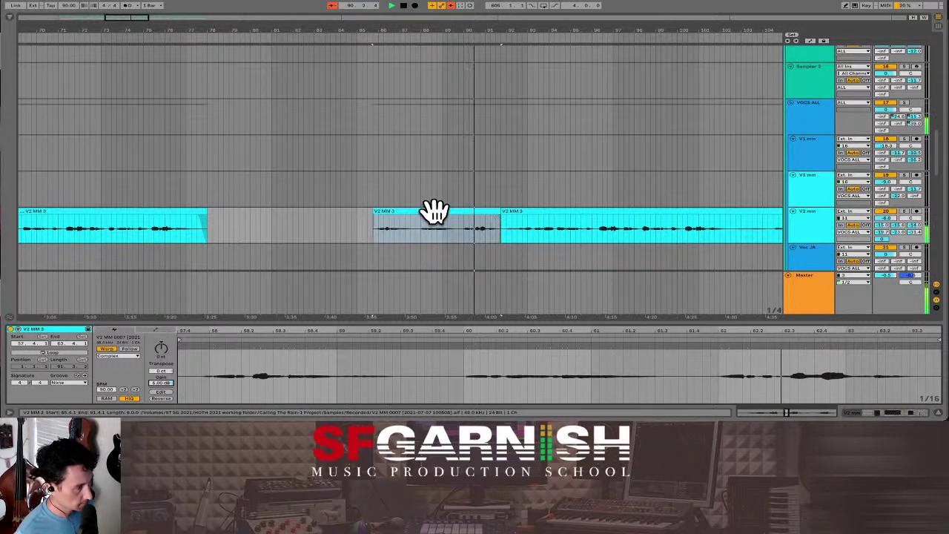
click(432, 217)
drag(153, 383, 154, 380)
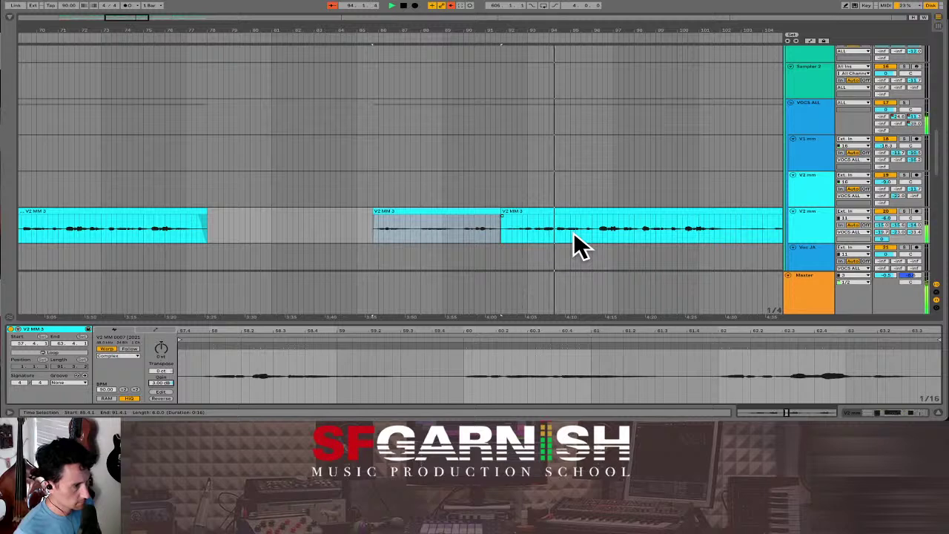
Step: Split track 20's vocal clip at 102.3.1, where the louder phrase ends
click(629, 229)
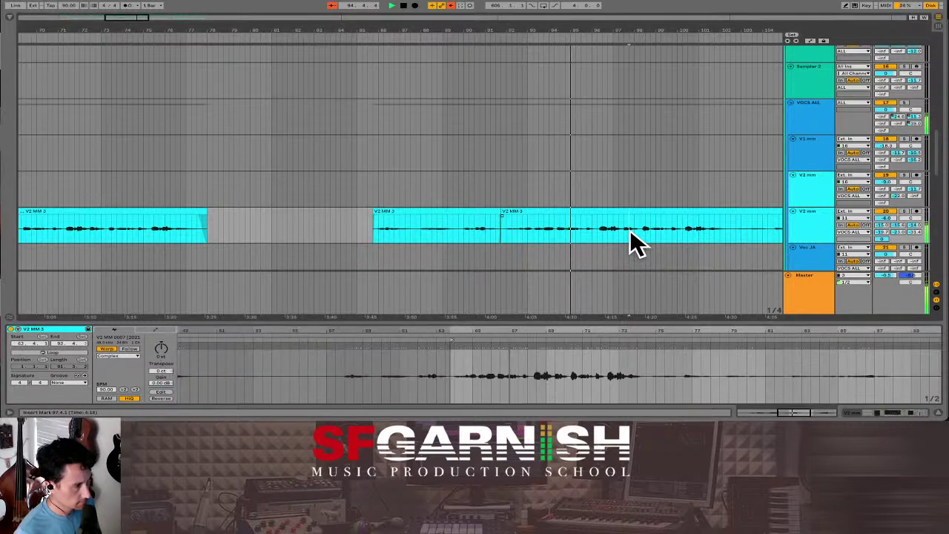
scroll(630, 229, down, 3)
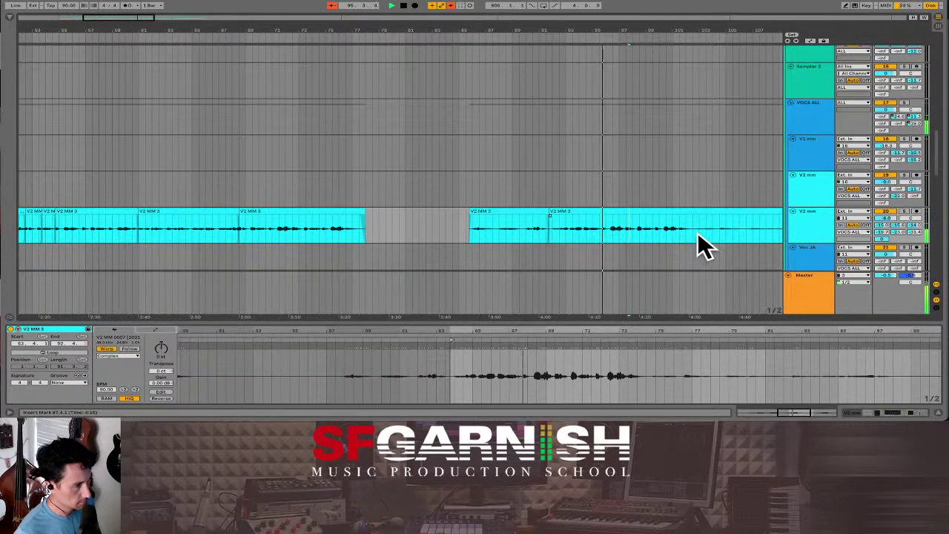
click(689, 235)
key(ctrl+e)
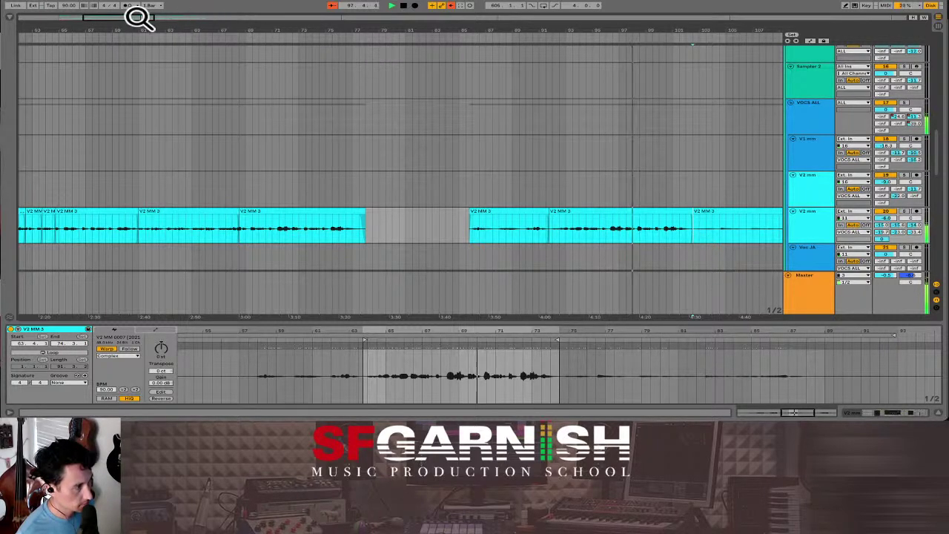
Step: Set the gain of the quiet vocal clip starting at 102.3.1 to 3 dB
drag(127, 20, 155, 20)
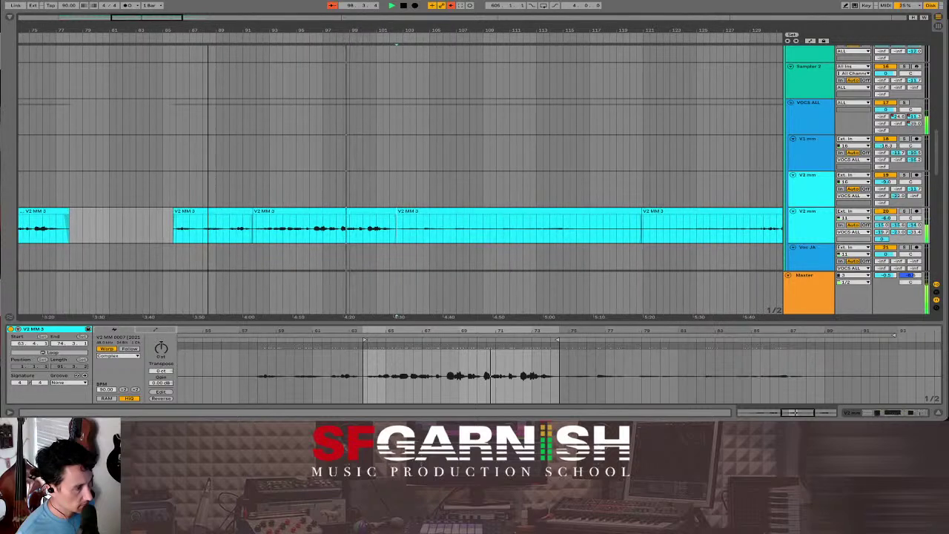
click(469, 211)
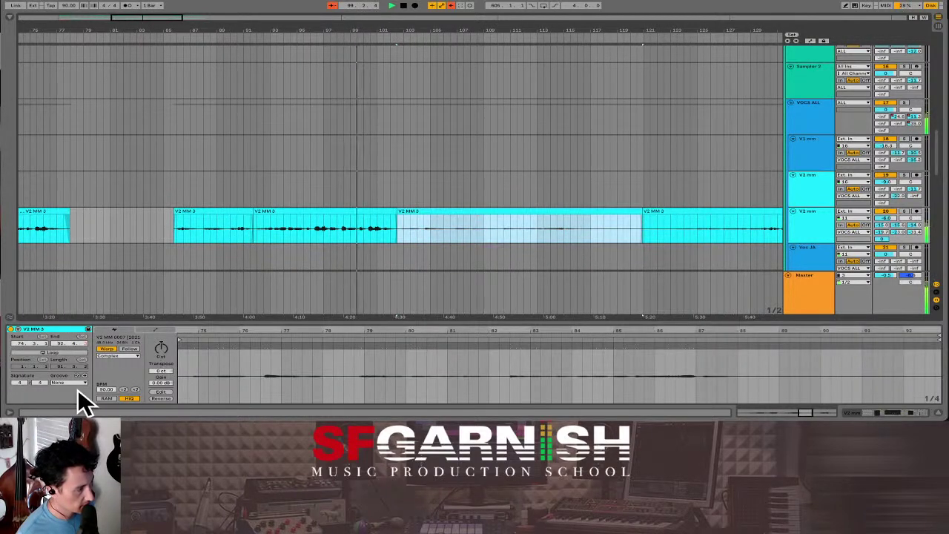
click(159, 382)
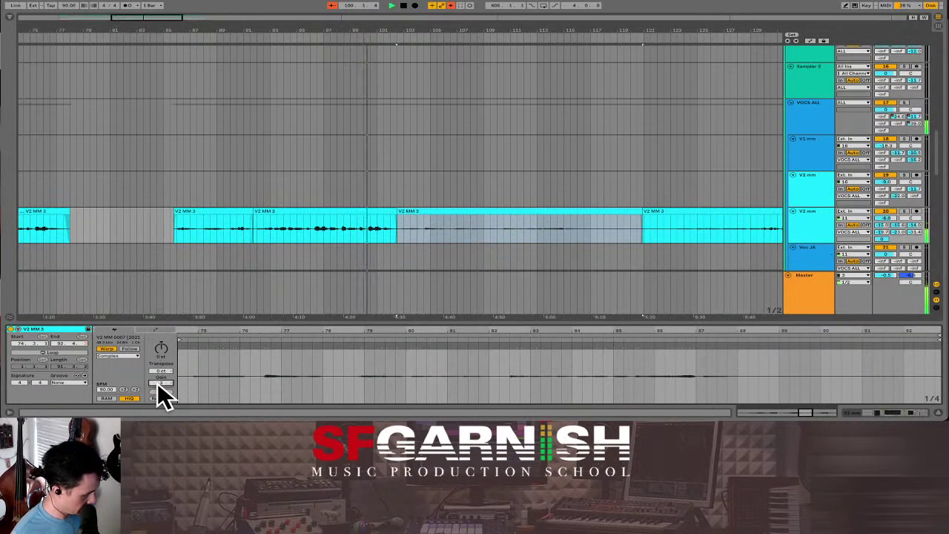
text(3)
key(Return)
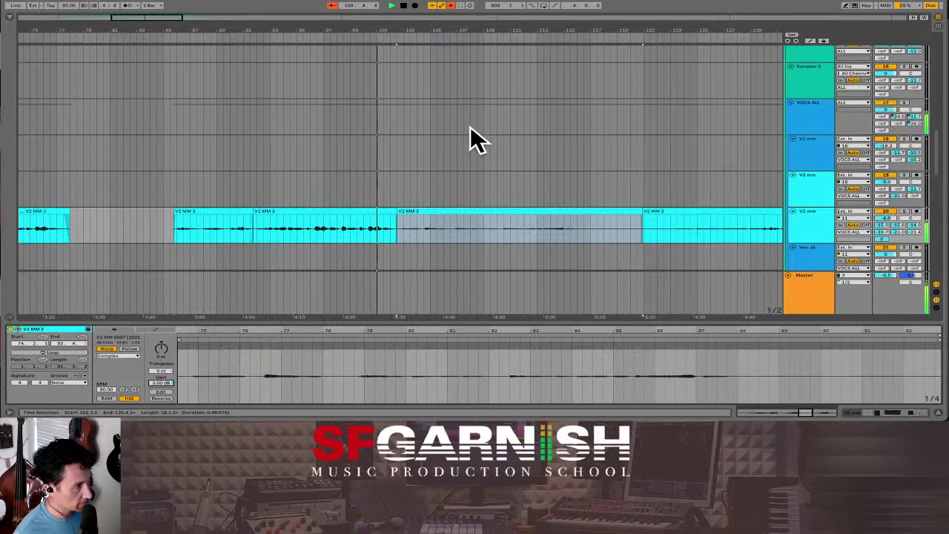
Step: Go back to the vocal clip spanning 60.4.4 to 68.3.1 and set its gain to 3 dB
click(152, 22)
drag(152, 17, 118, 17)
click(219, 211)
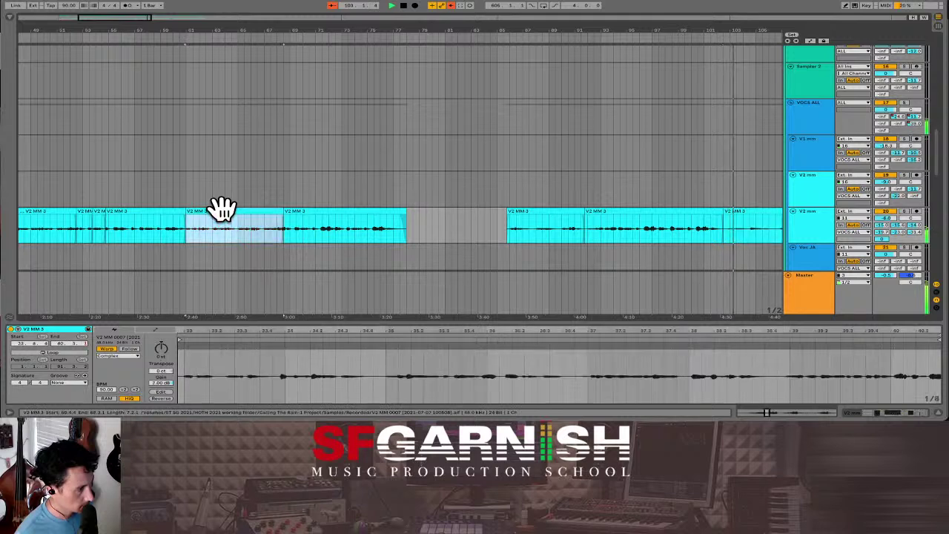
click(162, 382)
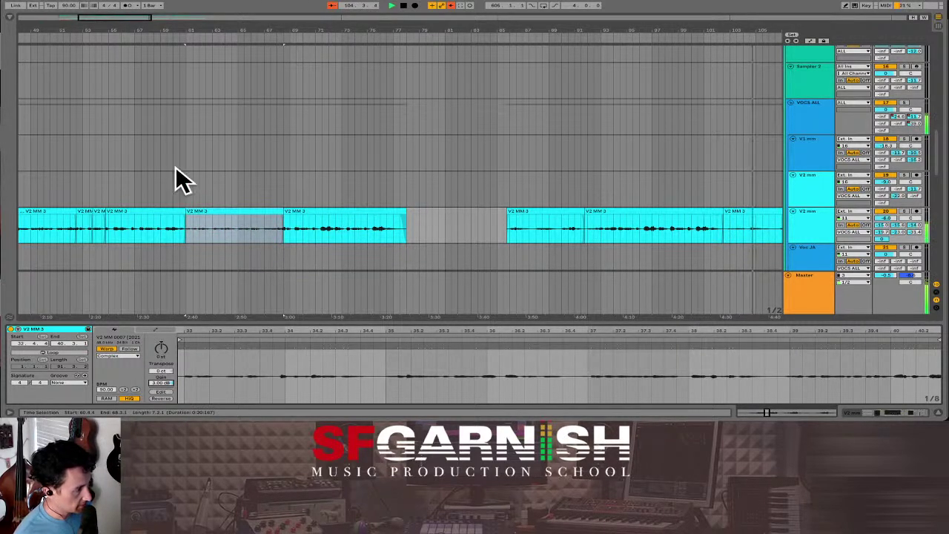
Step: Set the gain of the vocal clip spanning 42.1.1 to 52.3.1 to 3 dB
click(48, 214)
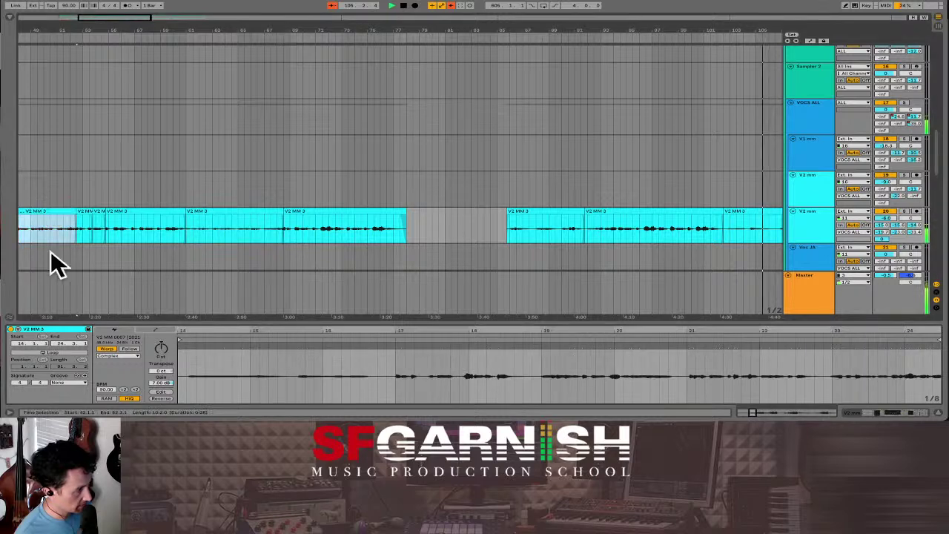
click(160, 383)
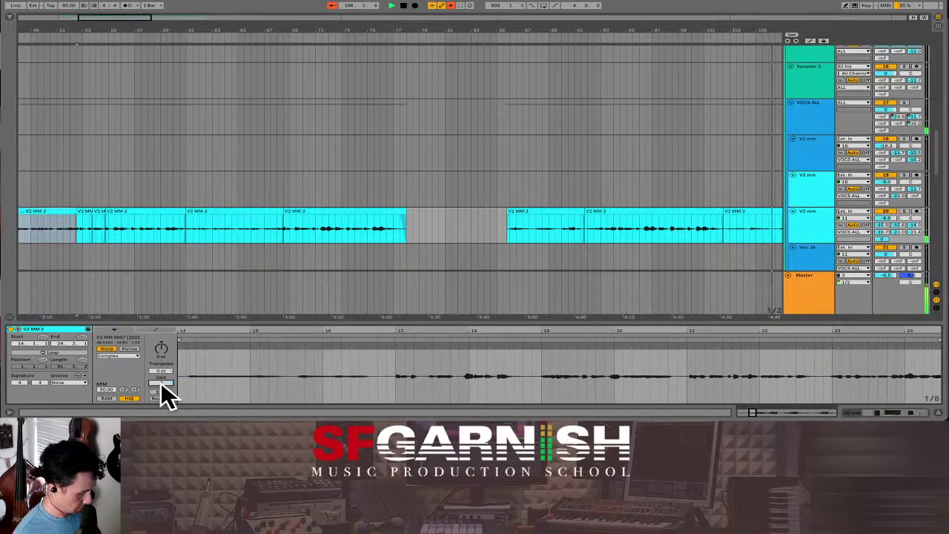
text(3.00 dB)
key(Return)
Step: Stop playback and shorten the clip starting at 102.3.1 to end at about bar 116 with a short fade-out
drag(134, 19, 199, 17)
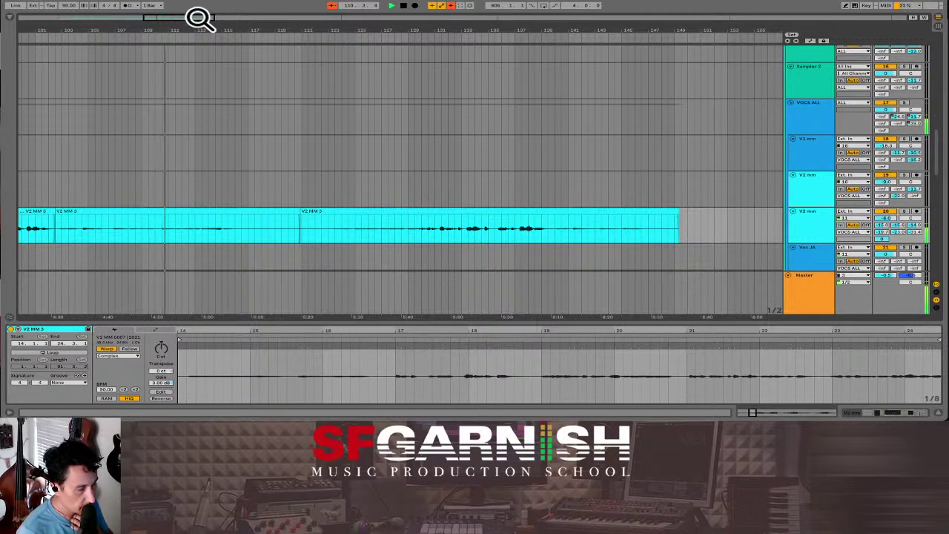
key(space)
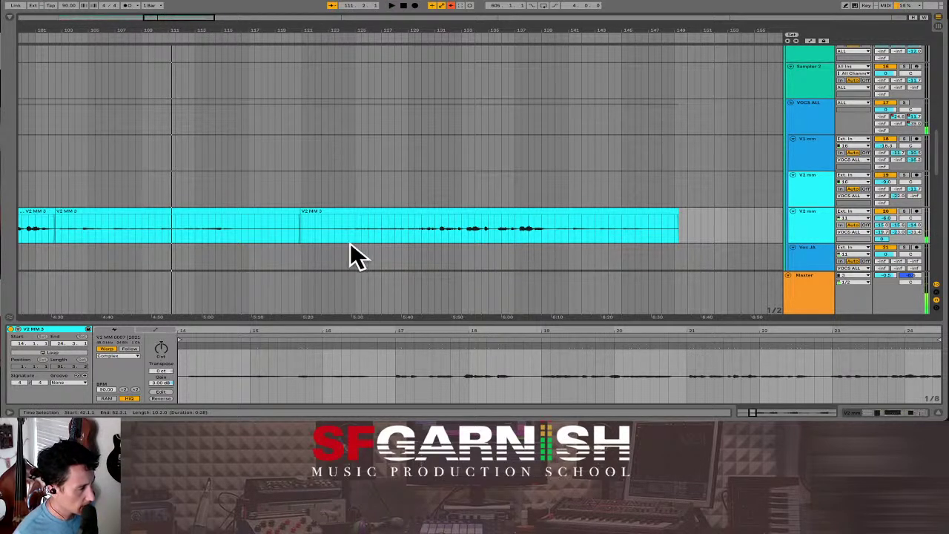
click(294, 211)
drag(293, 211, 239, 217)
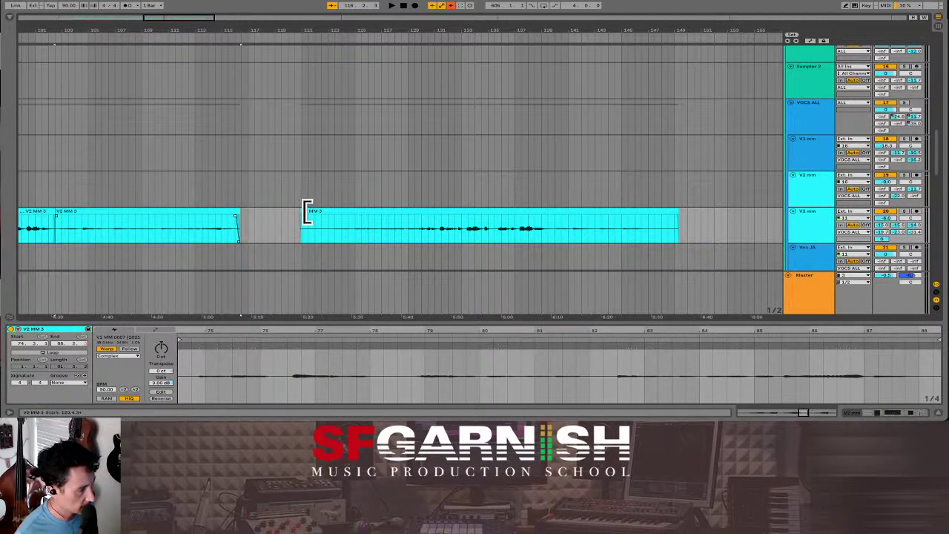
Step: Trim track 20's last vocal clip to start at 123.1.1 and end at about 147.3.1, with fades at both ends
drag(304, 213, 332, 217)
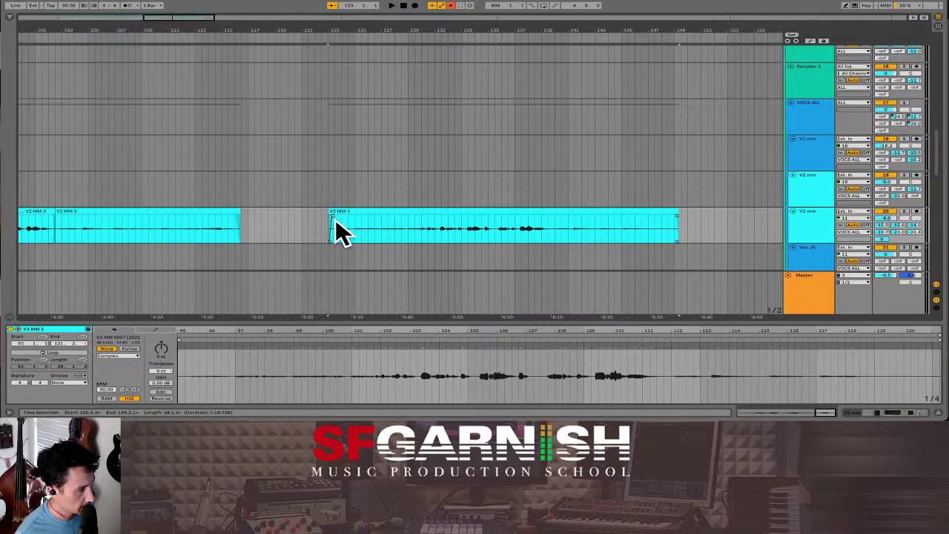
drag(676, 217, 652, 216)
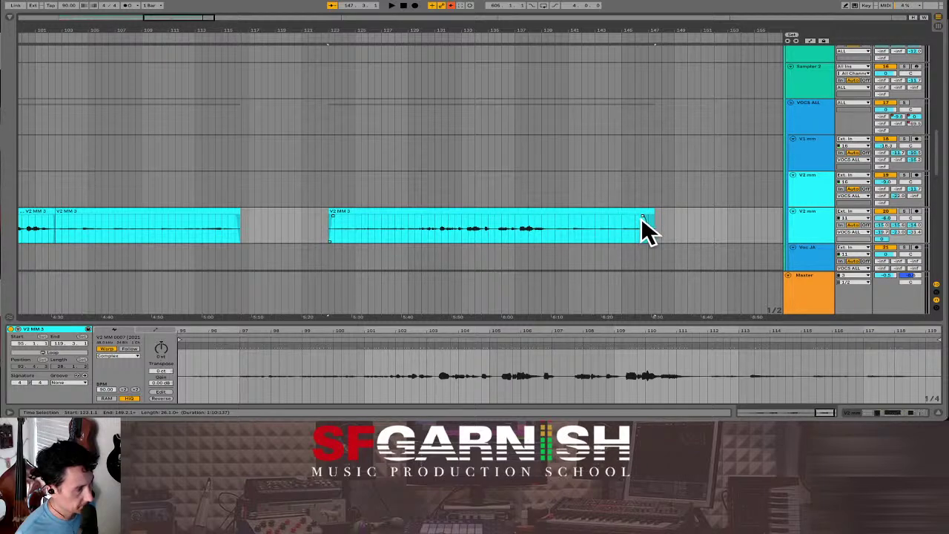
Step: Play the end of track 20's last vocal clip from around bar 140 to check its quiet closing phrase
click(555, 238)
key(space)
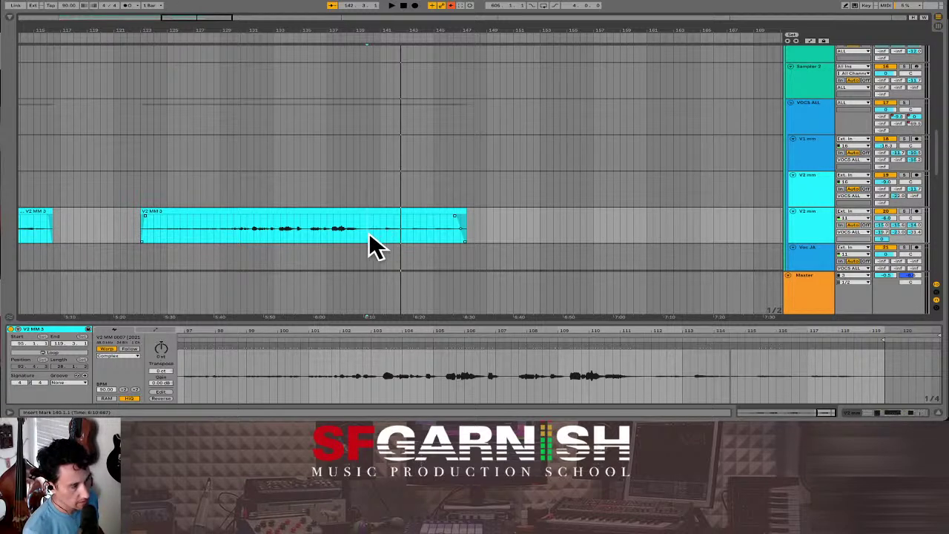
key(space)
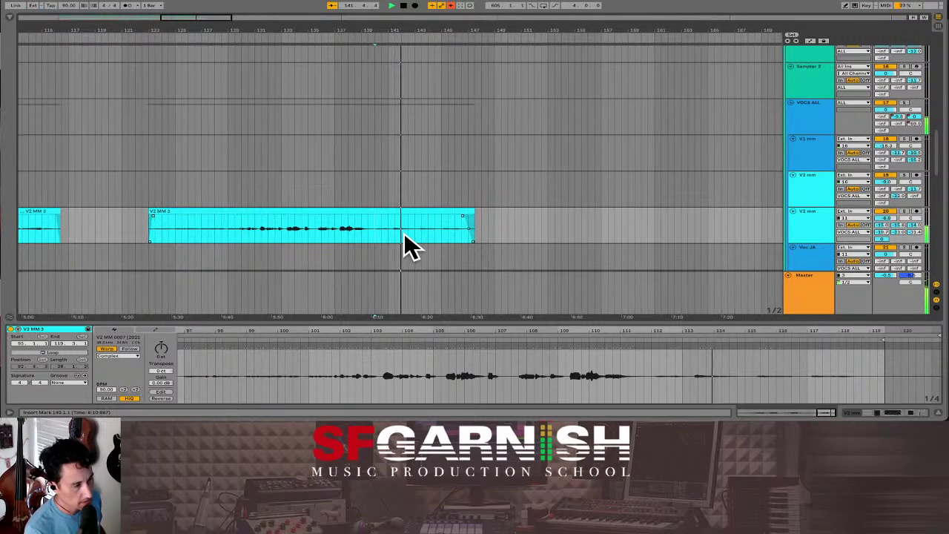
key(space)
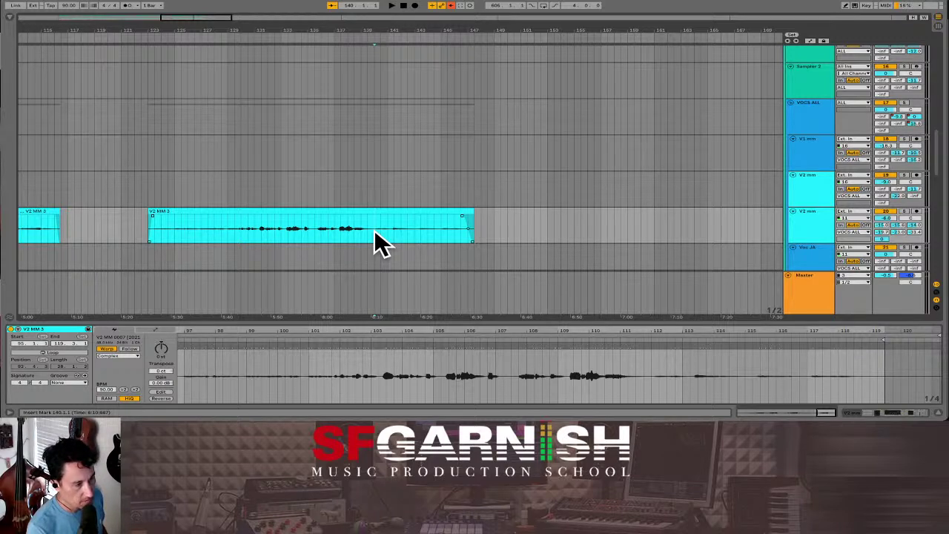
Step: Show the arrangement's automation envelopes and display track 20's device chain
key(a)
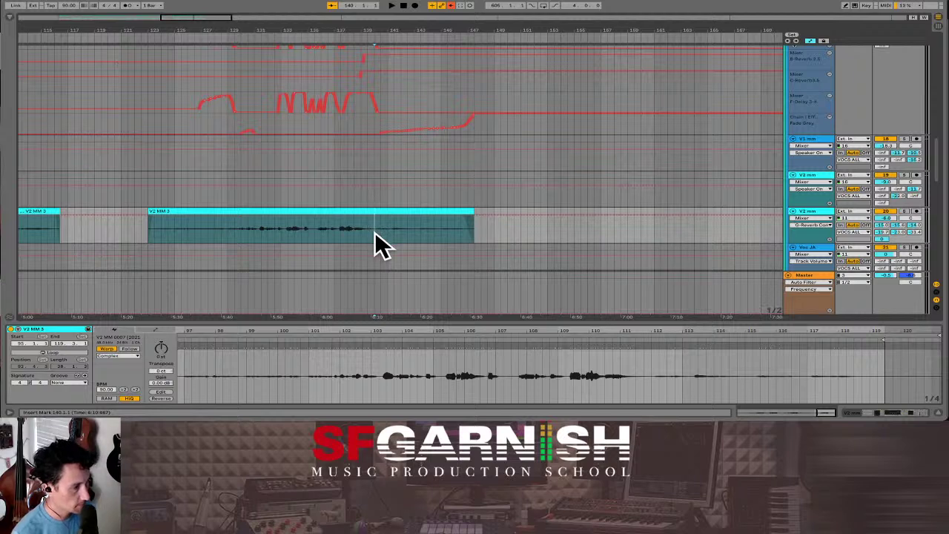
click(816, 223)
click(828, 292)
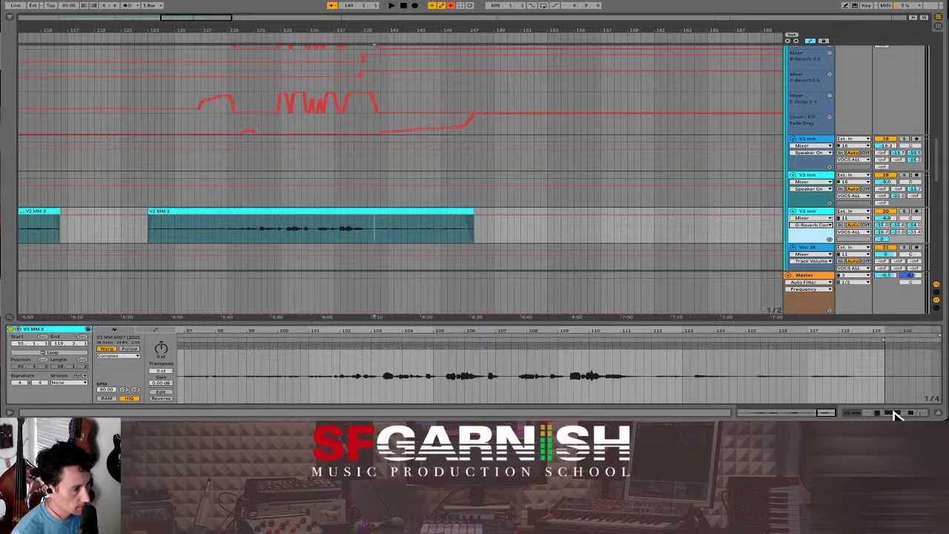
click(892, 412)
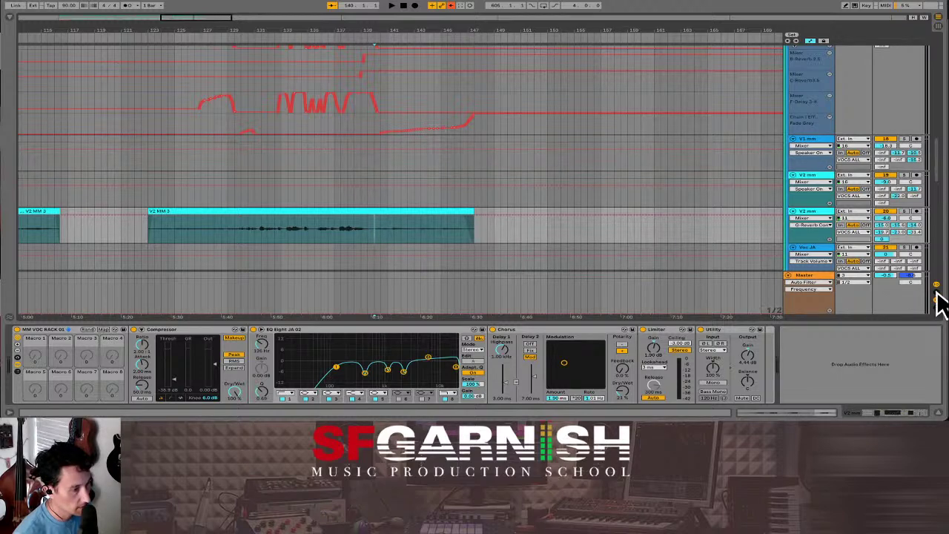
Step: Inspect the EQ Eight and Convolution Reverb on return G, then go back to track 20's device chain
scroll(937, 294, down, 5)
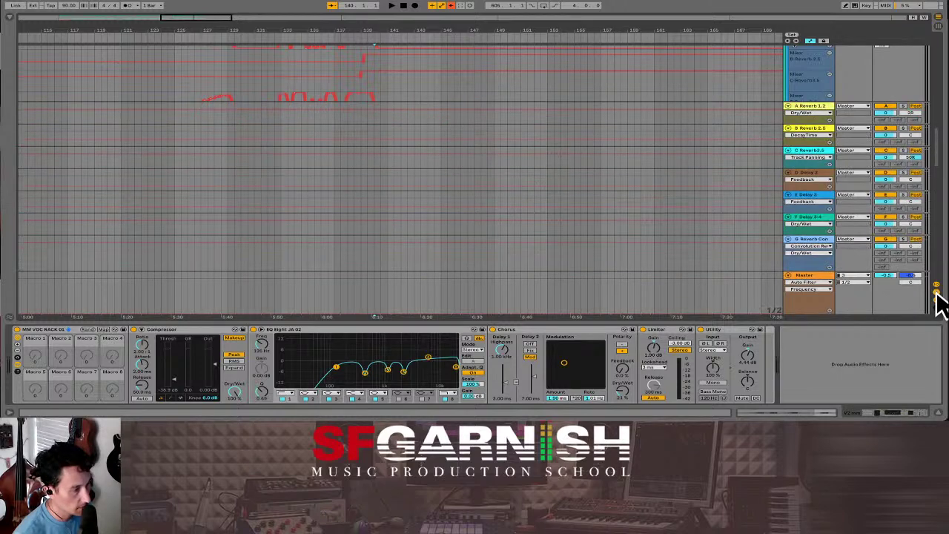
click(414, 254)
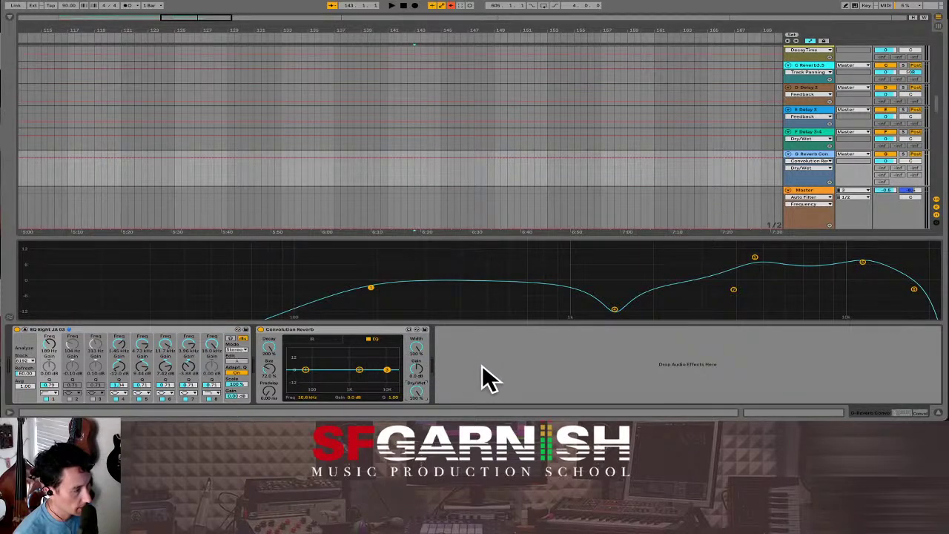
click(446, 172)
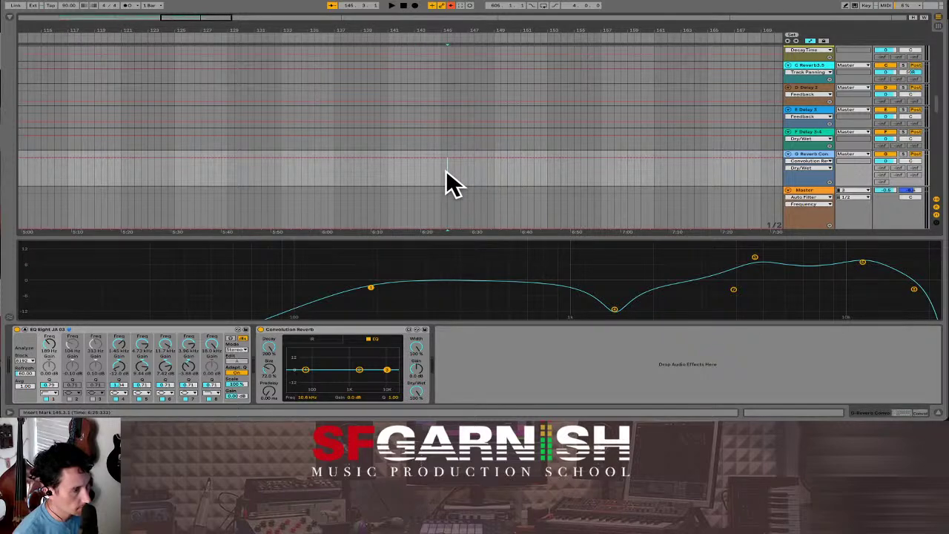
click(936, 209)
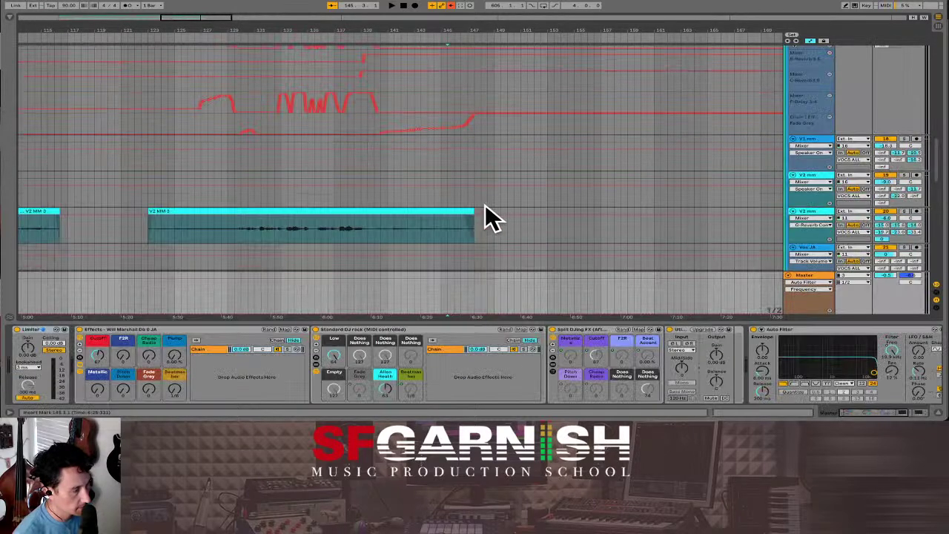
click(355, 231)
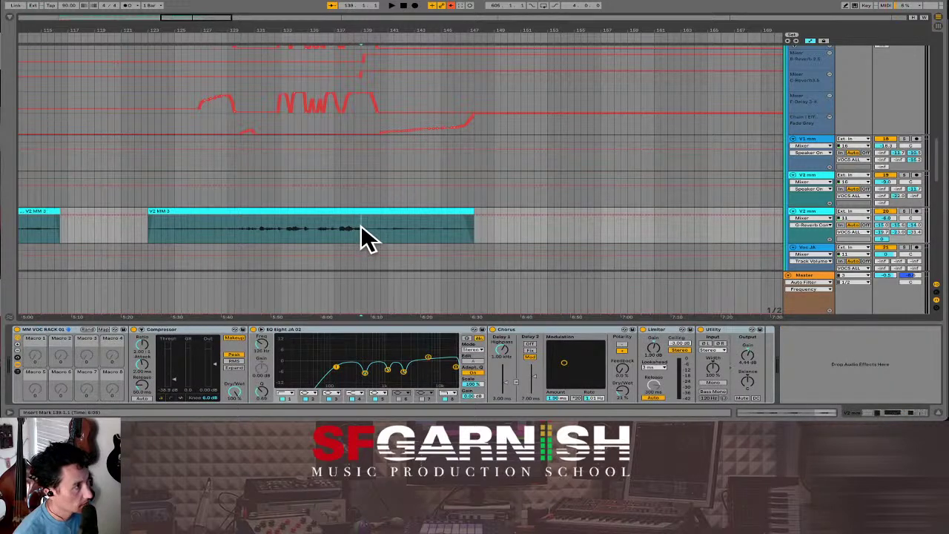
Step: Lower track 20's send to the G Reverb Convo return in the Session mixer
key(Tab)
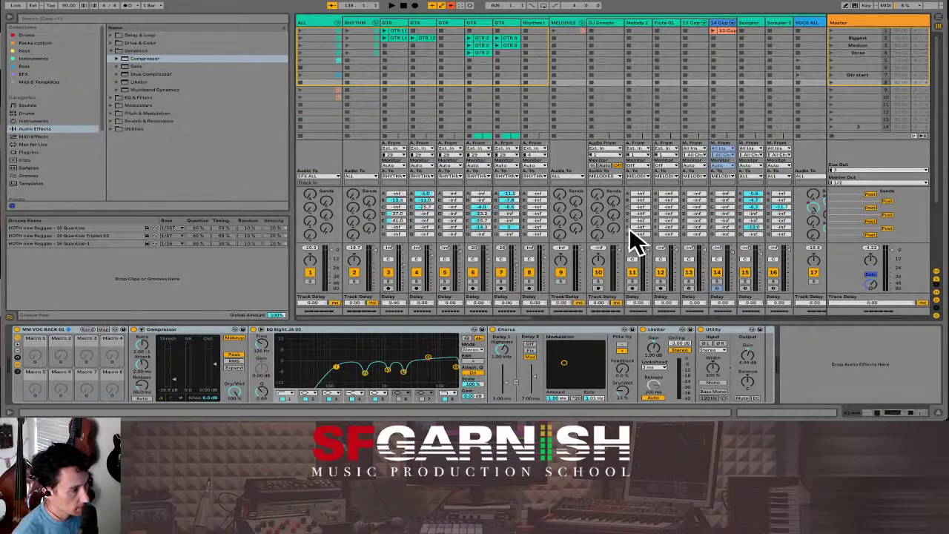
drag(489, 313, 632, 312)
drag(548, 234, 549, 244)
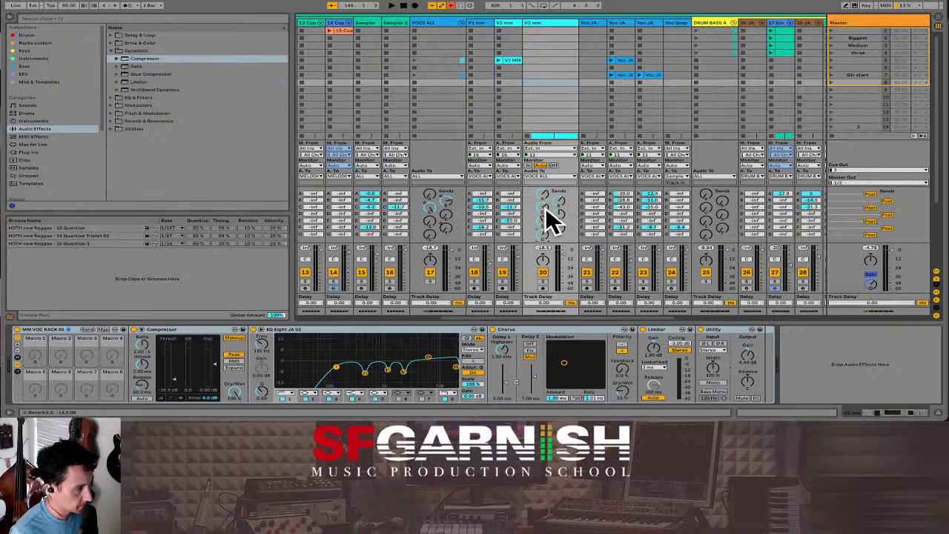
Step: Display the C-Reverb 3.5 send automation on track 20 in the Arrangement
key(Tab)
scroll(462, 141, up, 3)
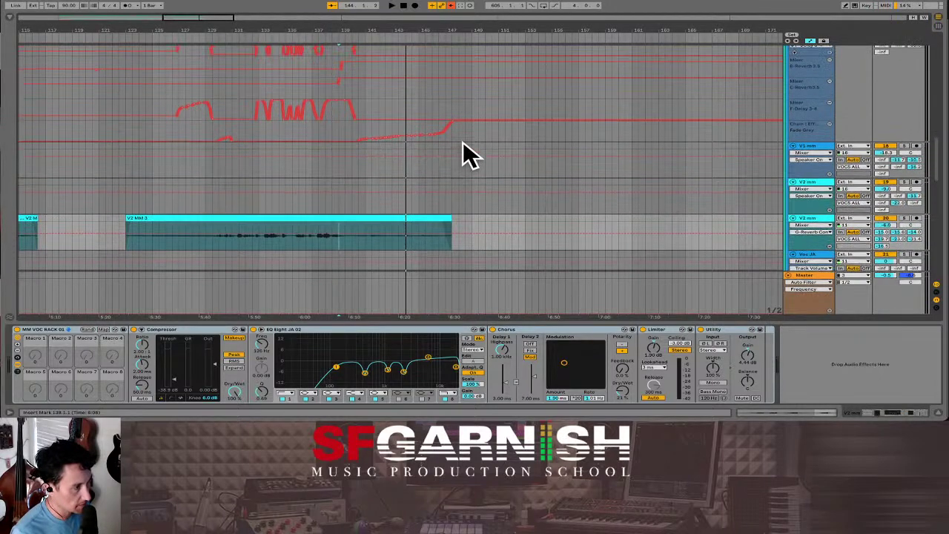
scroll(463, 142, down, 5)
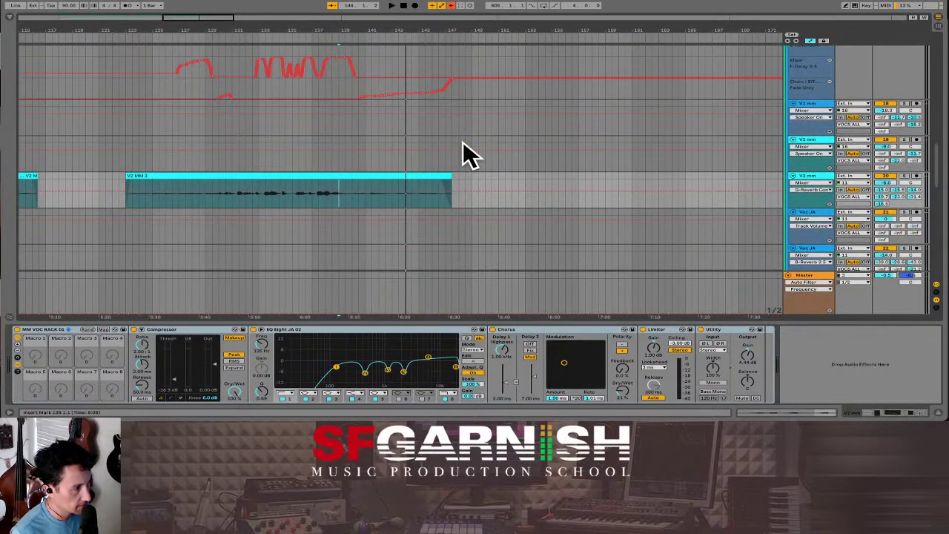
click(824, 188)
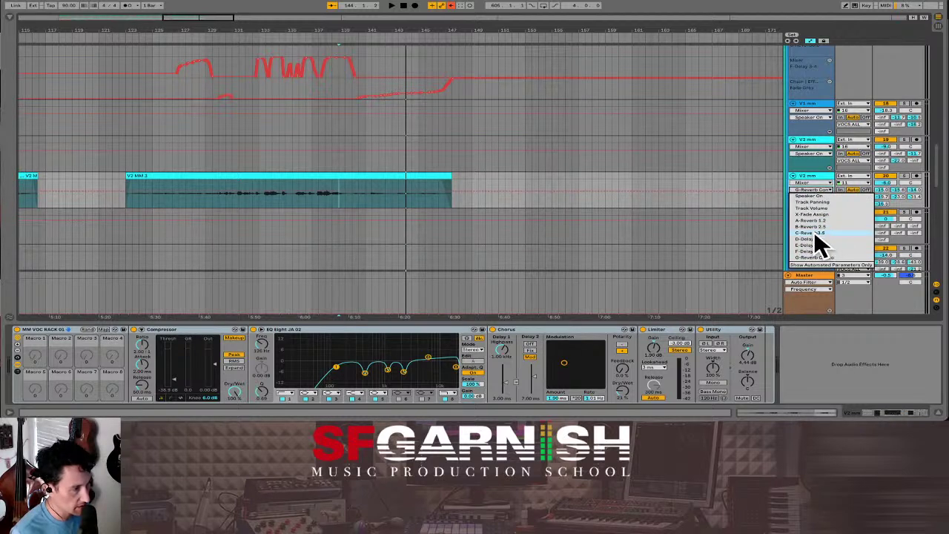
click(814, 188)
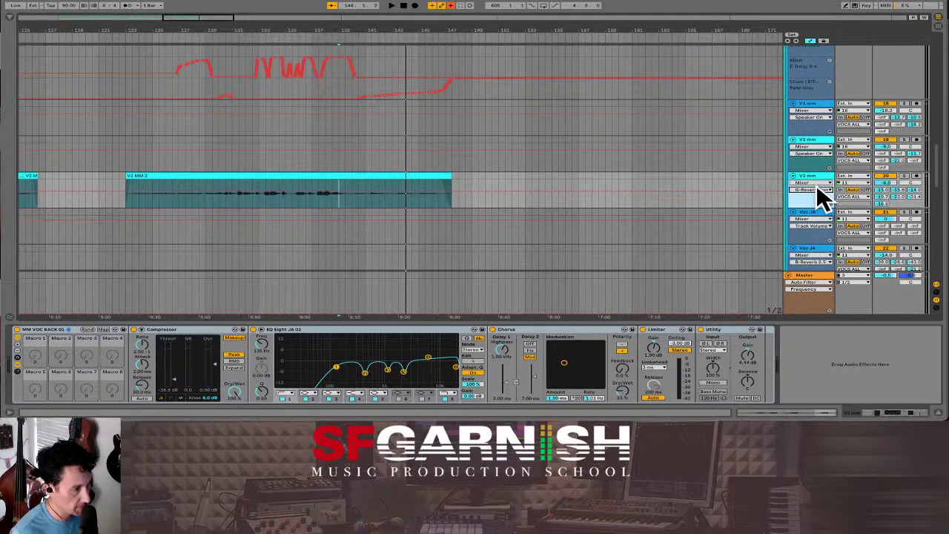
click(818, 189)
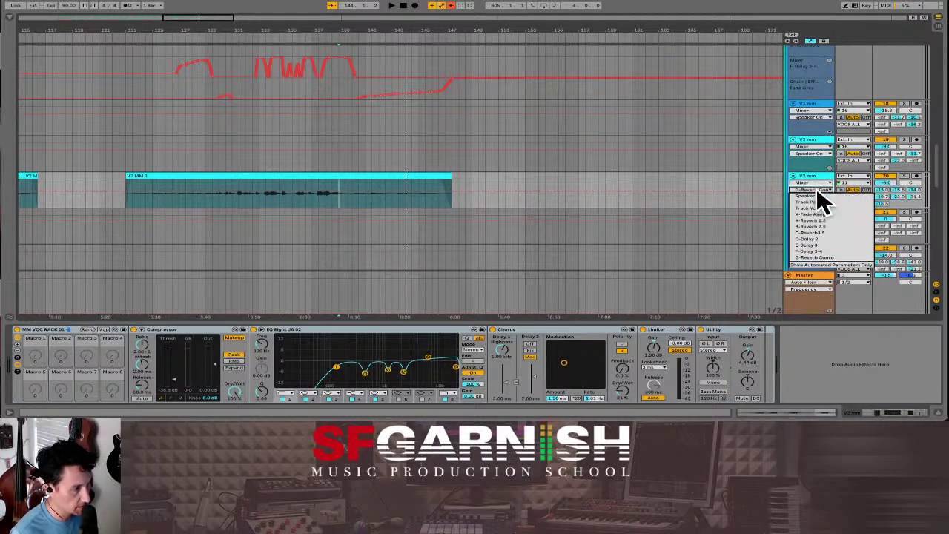
click(809, 231)
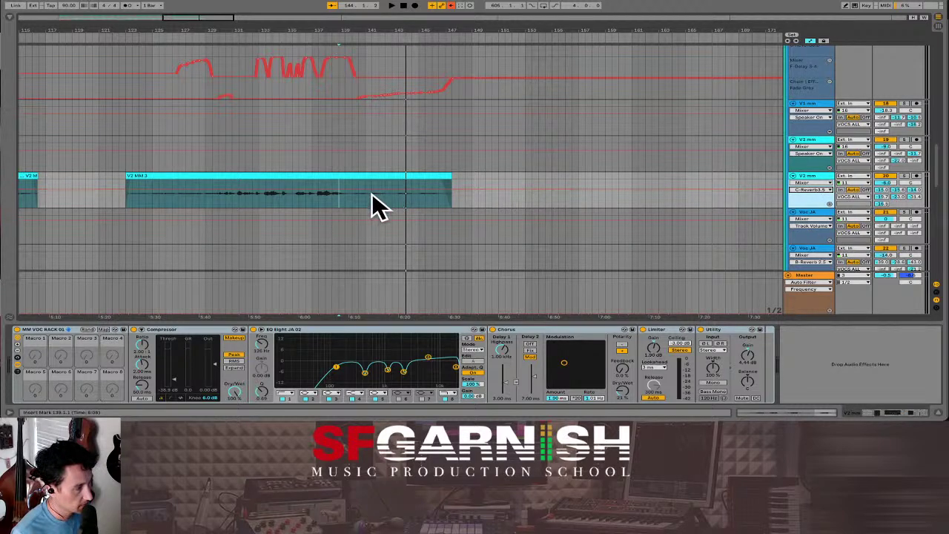
Step: Play from around bar 139 and automate track 20's C-Reverb 3.5 send to rise to 0 dB just before bar 140
click(352, 198)
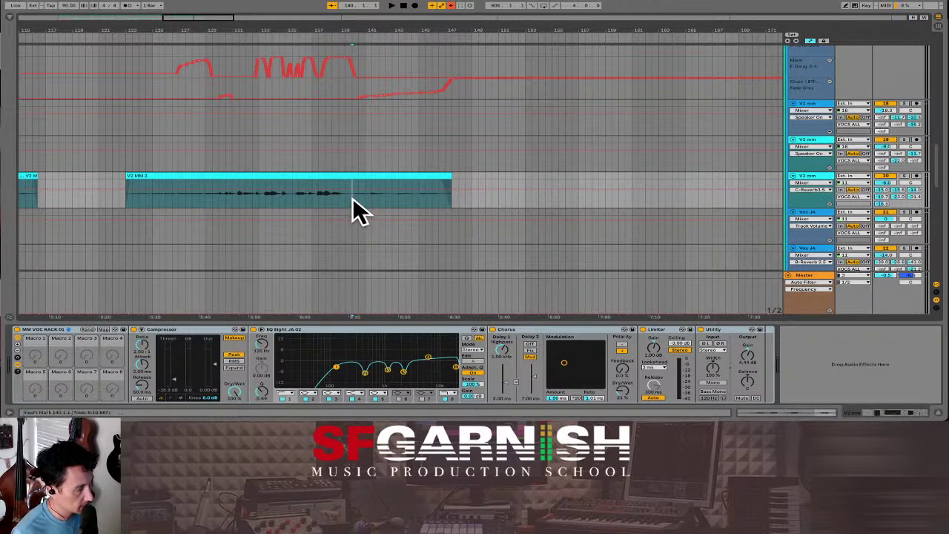
key(space)
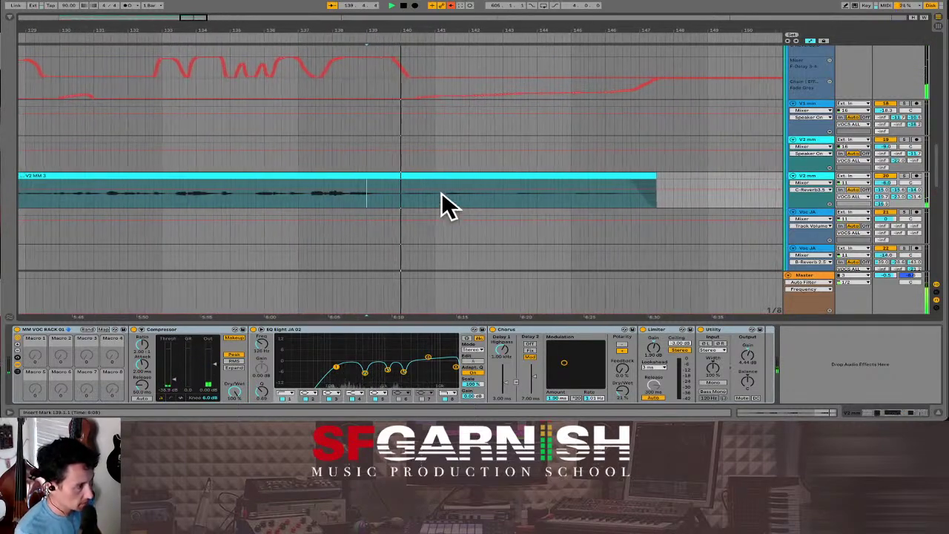
click(390, 199)
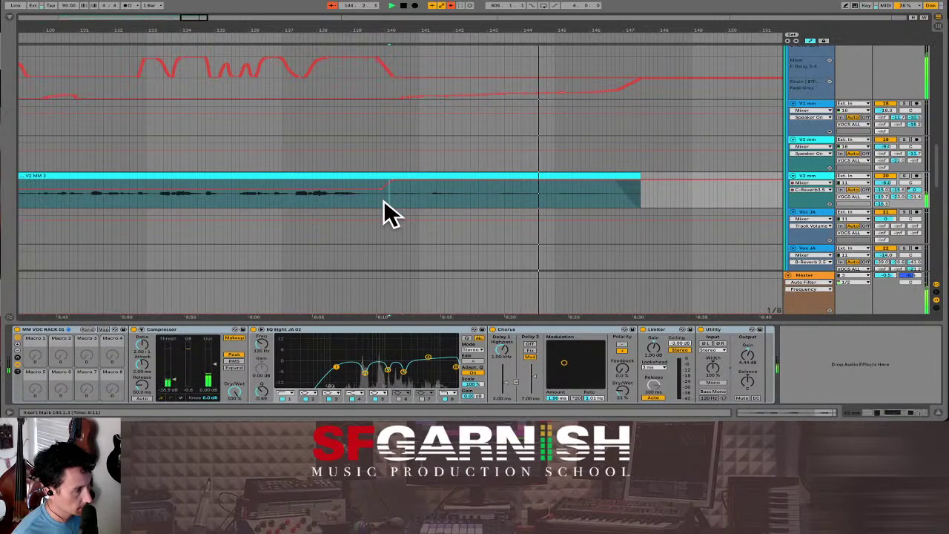
Step: Replay track 20's closing vocal phrase from around bar 138, check its sends in the Session mixer, and stop playback
click(341, 199)
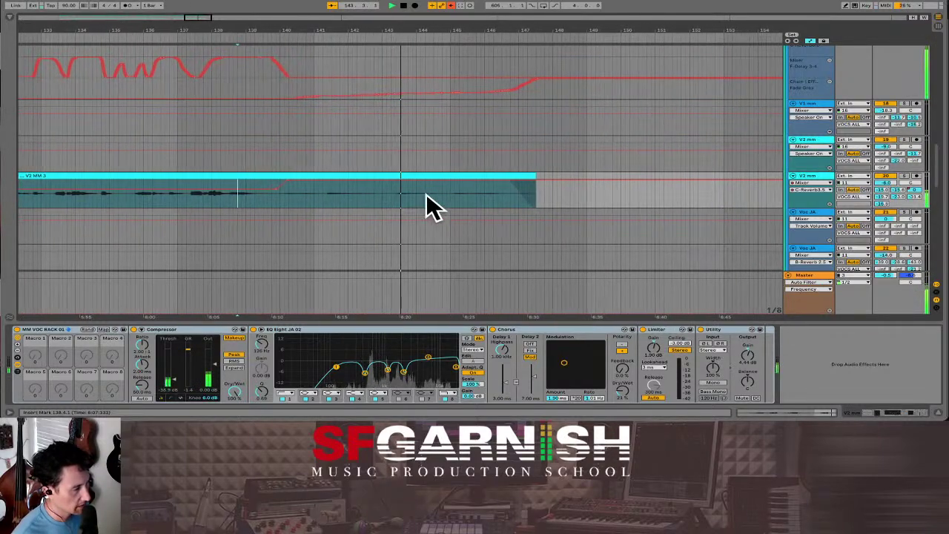
key(Tab)
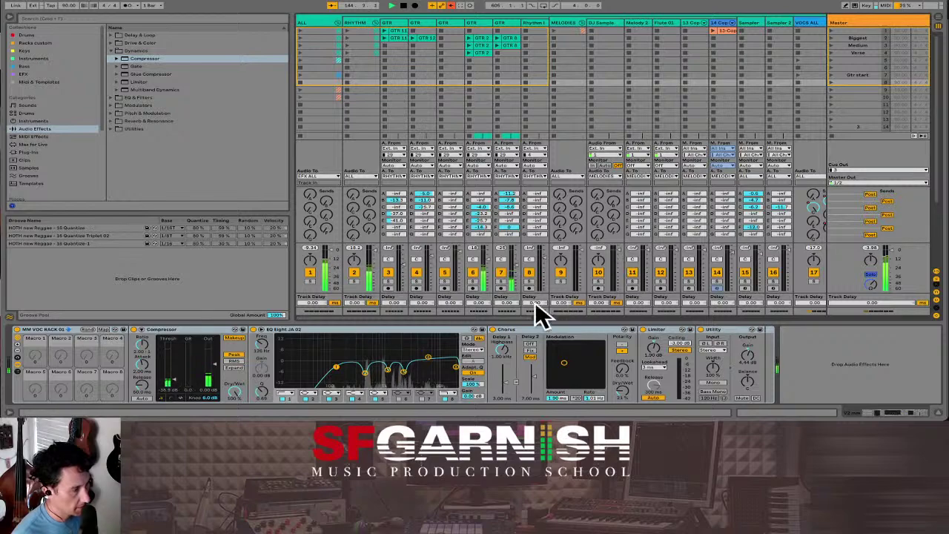
drag(513, 312, 652, 322)
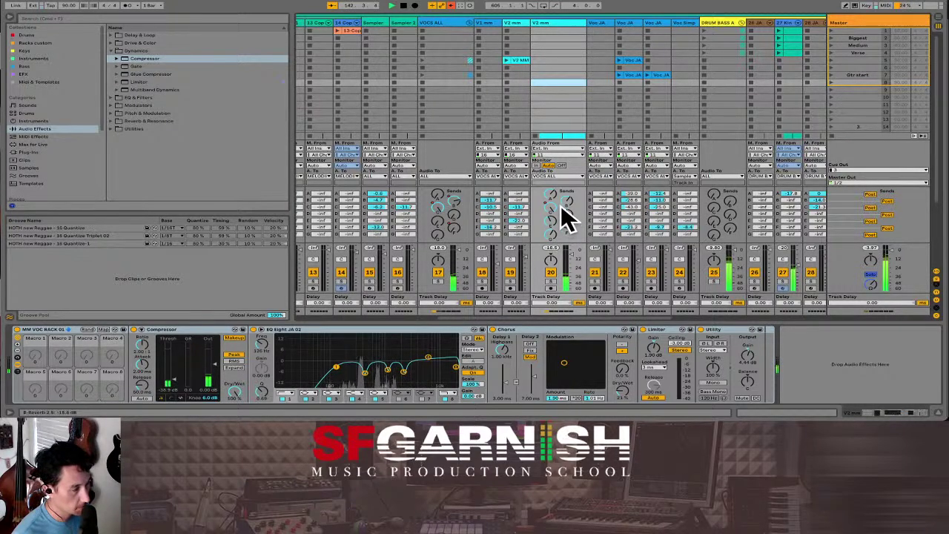
key(Tab)
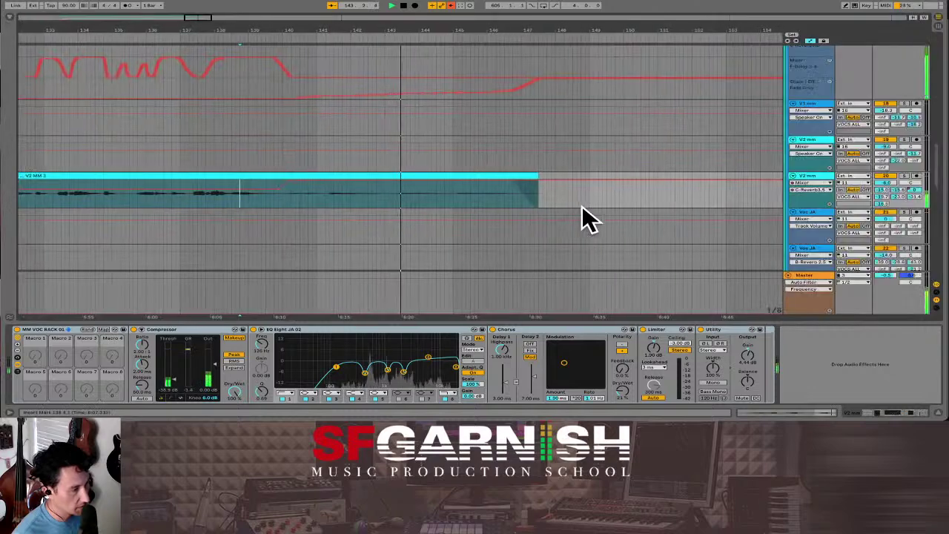
click(406, 196)
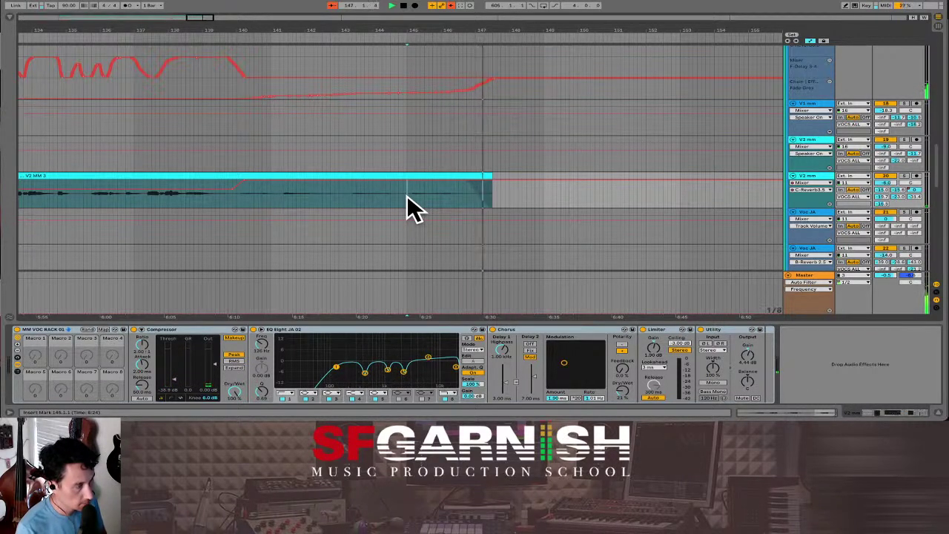
key(space)
Step: Simplify the Fade Grey automation envelope on the VOCS ALL group from about bar 140 to bar 154
click(245, 88)
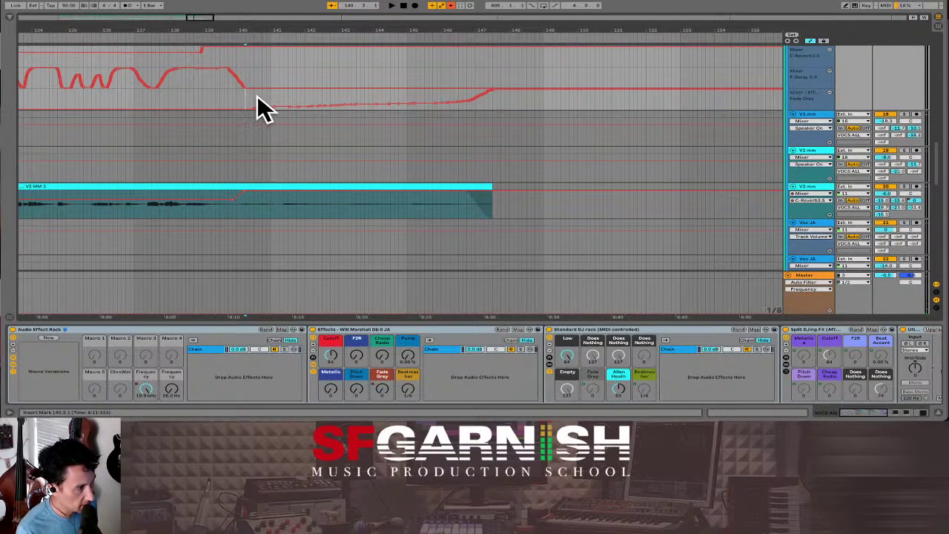
drag(245, 98, 717, 111)
right_click(467, 111)
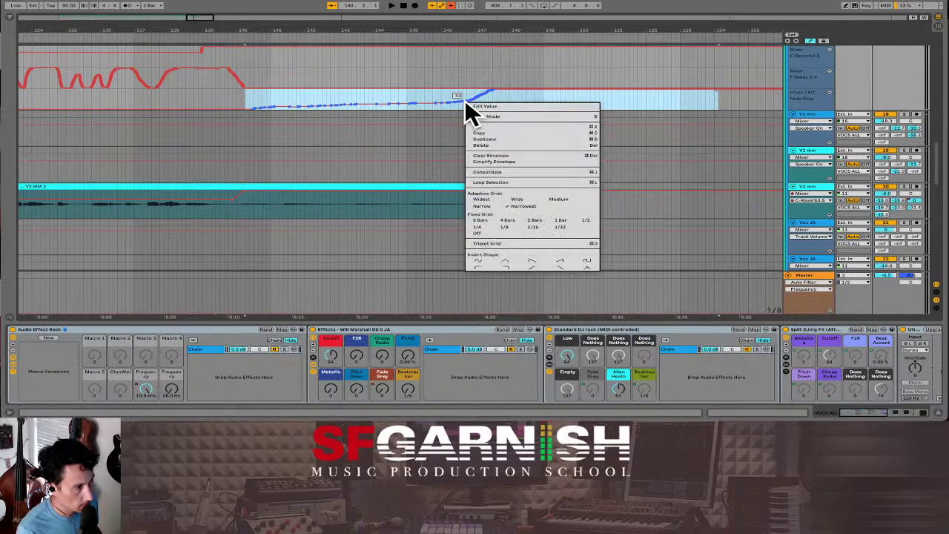
click(520, 161)
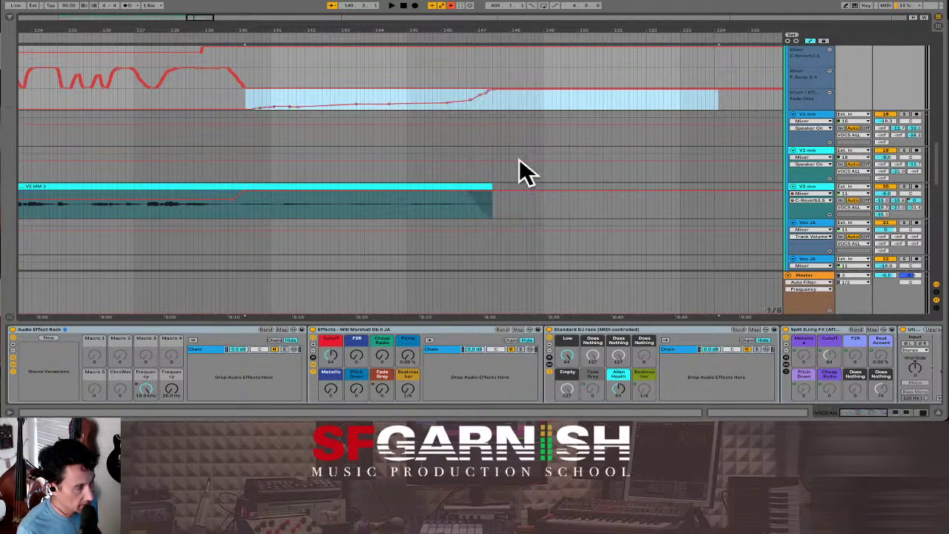
click(493, 98)
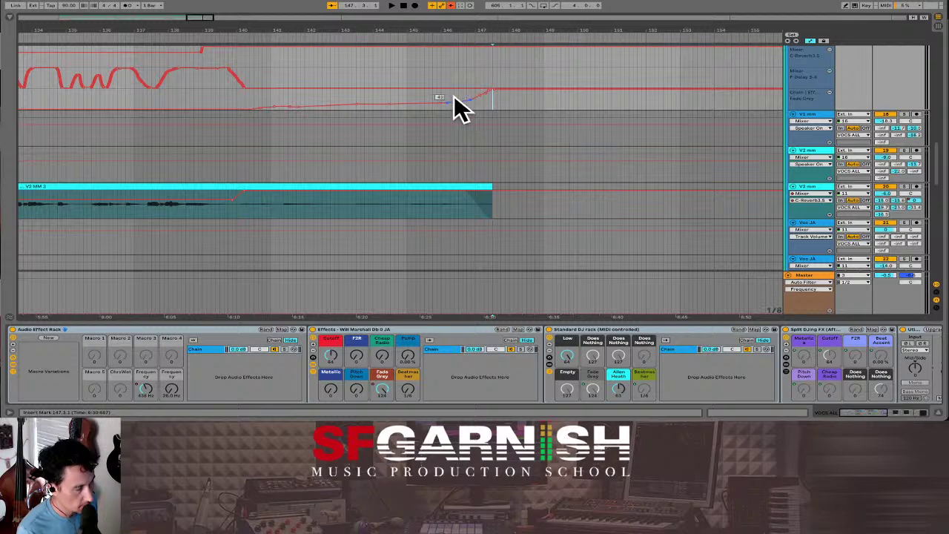
Step: Play track 20's first vocal clip from bar 42 to check its reverb at the opening
click(252, 134)
key(minus)
key(minus)
key(minus)
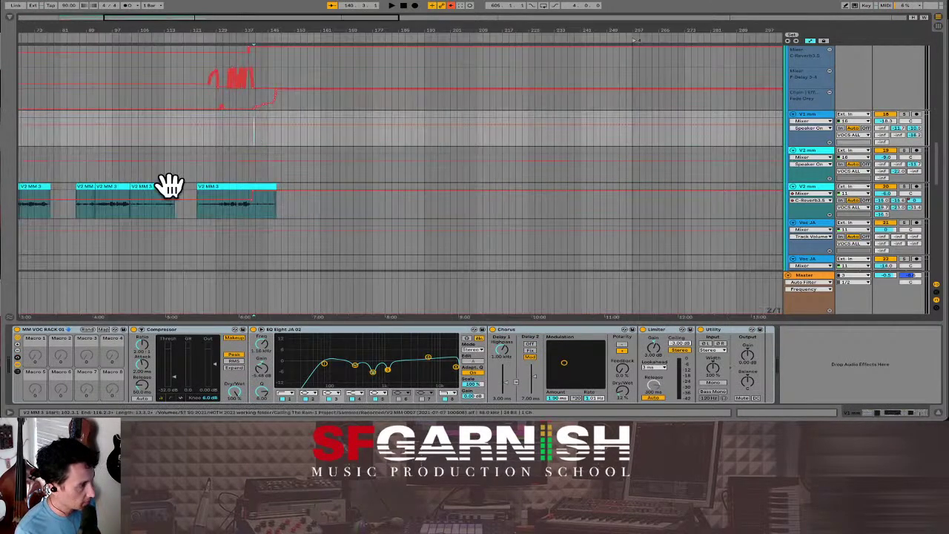
click(140, 213)
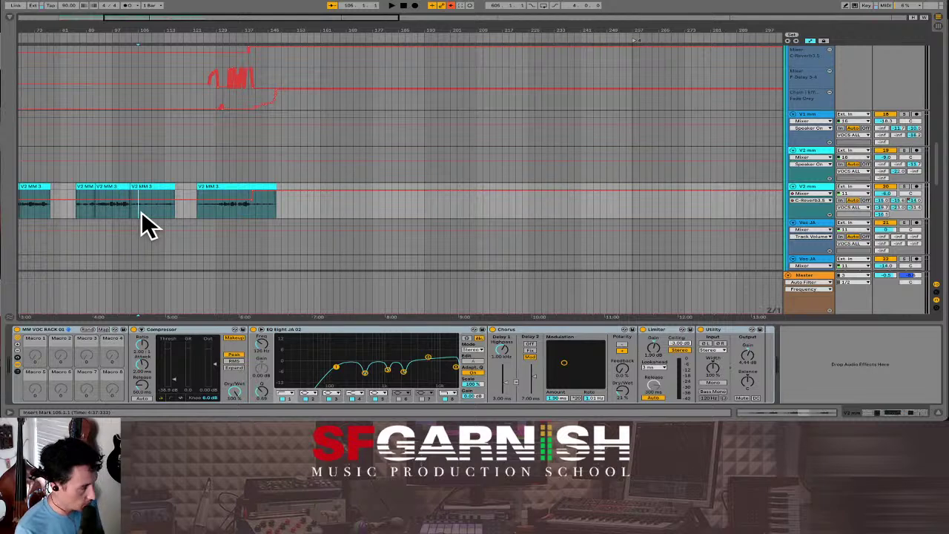
key(minus)
key(minus)
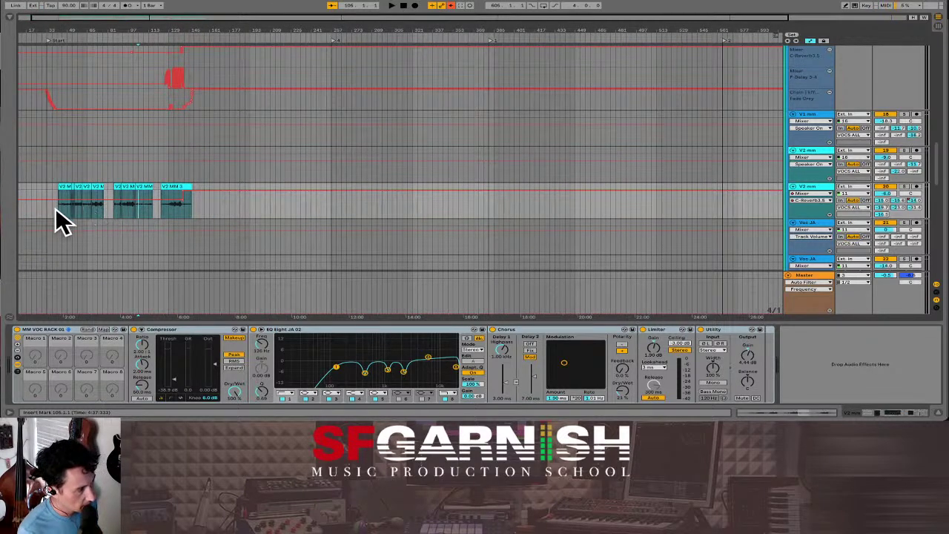
click(57, 208)
key(plus)
key(plus)
key(plus)
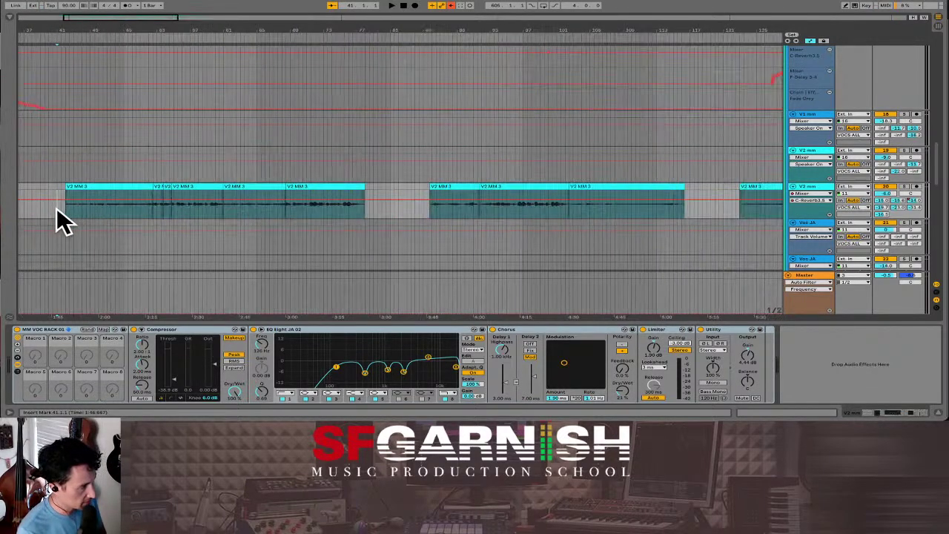
key(space)
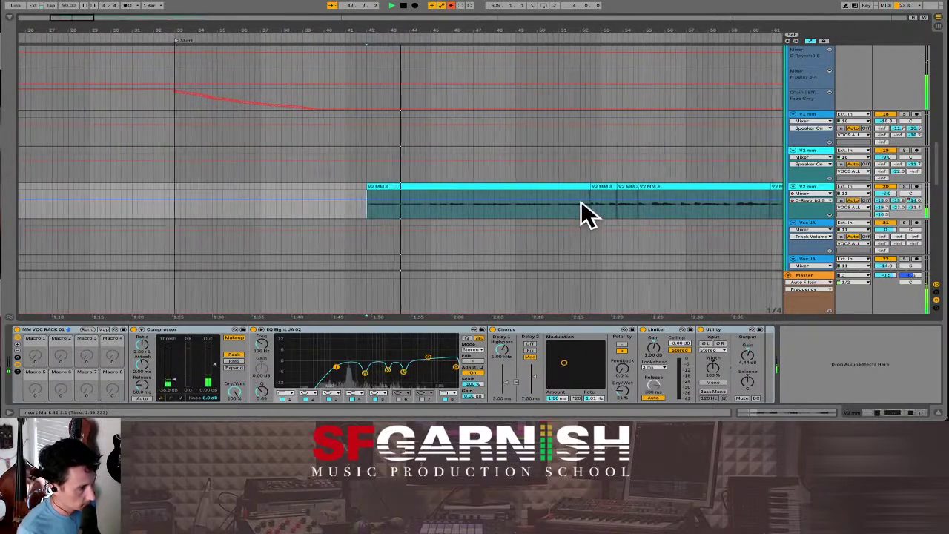
Step: Replay track 20's vocal from around bar 42 through its following phrases, stop playback, and place the insert marker at bar 60
click(458, 210)
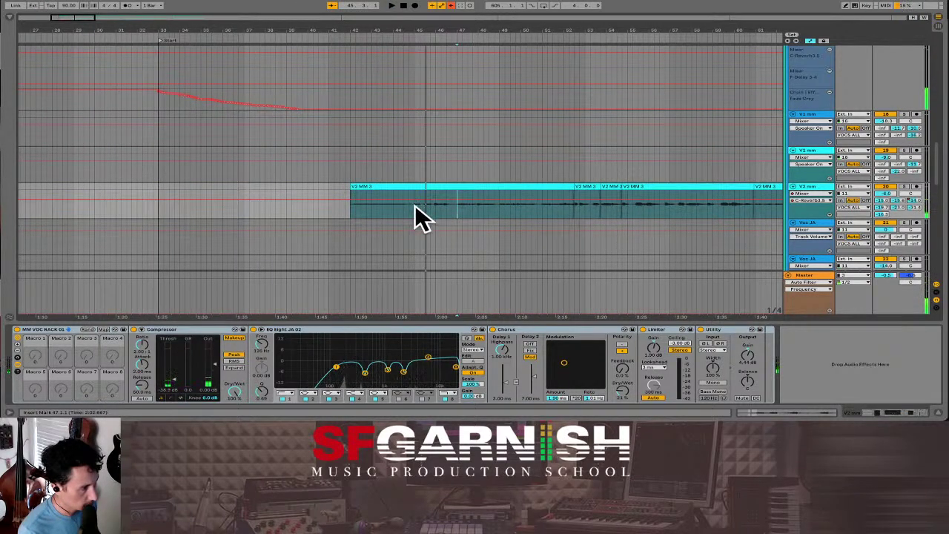
key(space)
drag(413, 211, 329, 212)
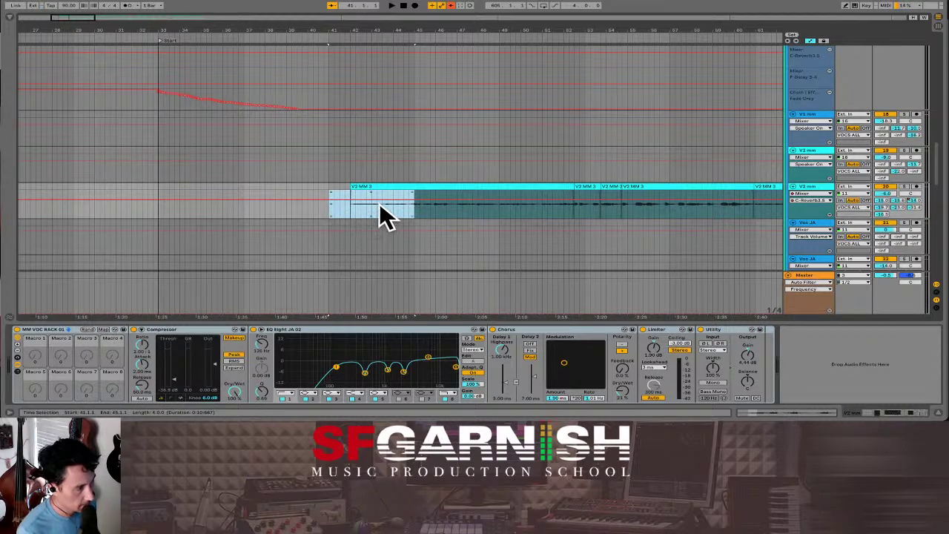
click(341, 208)
key(space)
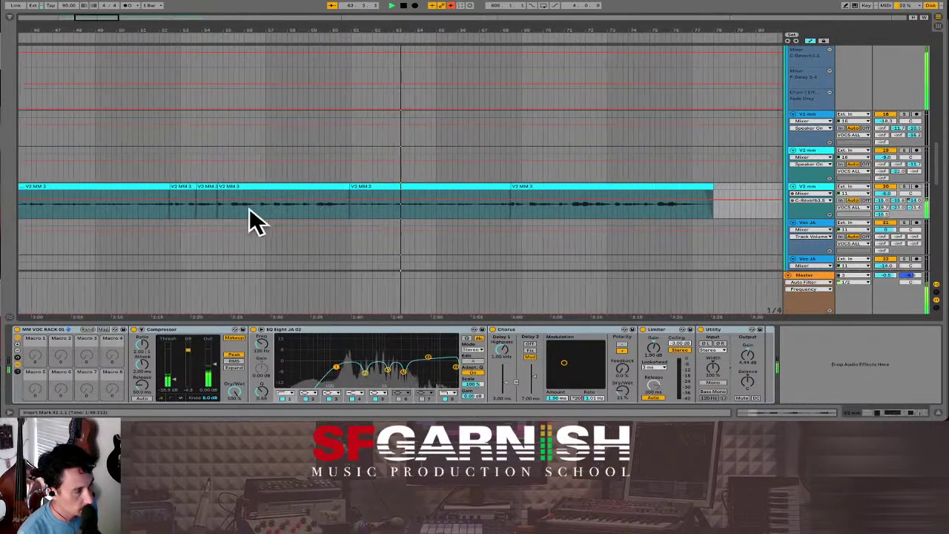
click(214, 209)
key(space)
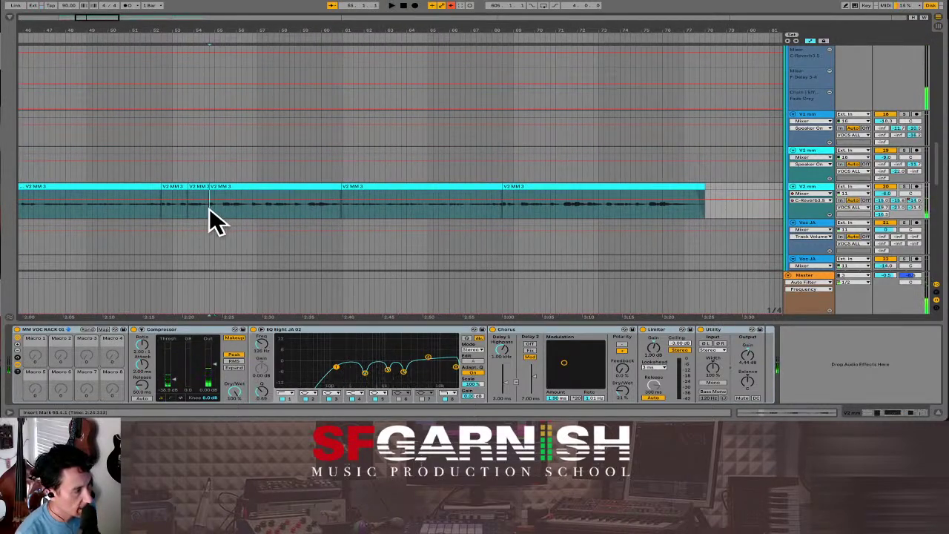
click(322, 210)
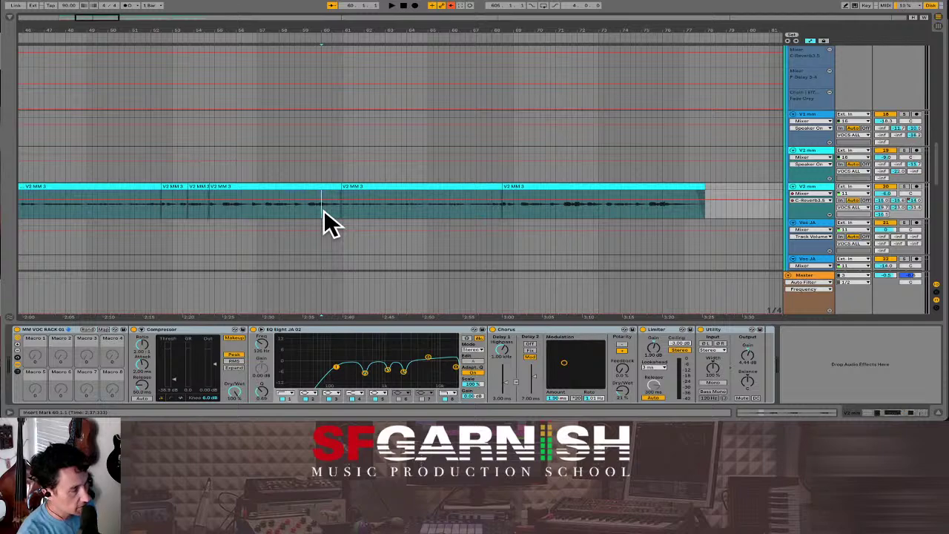
Step: Show track 20's F-Delay 3-4 send automation in the arrangement, starting from its send in the Session mixer
key(Tab)
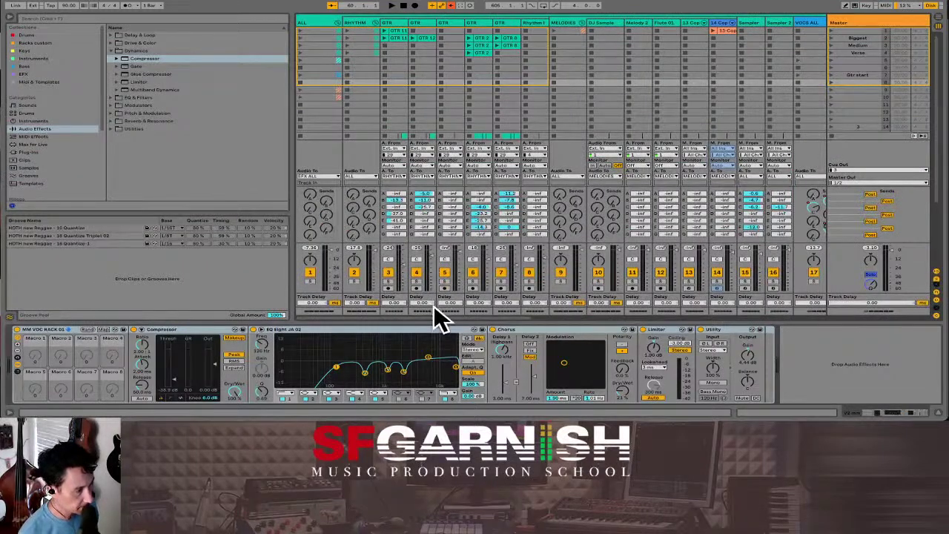
scroll(620, 326, right, 5)
scroll(583, 327, right, 5)
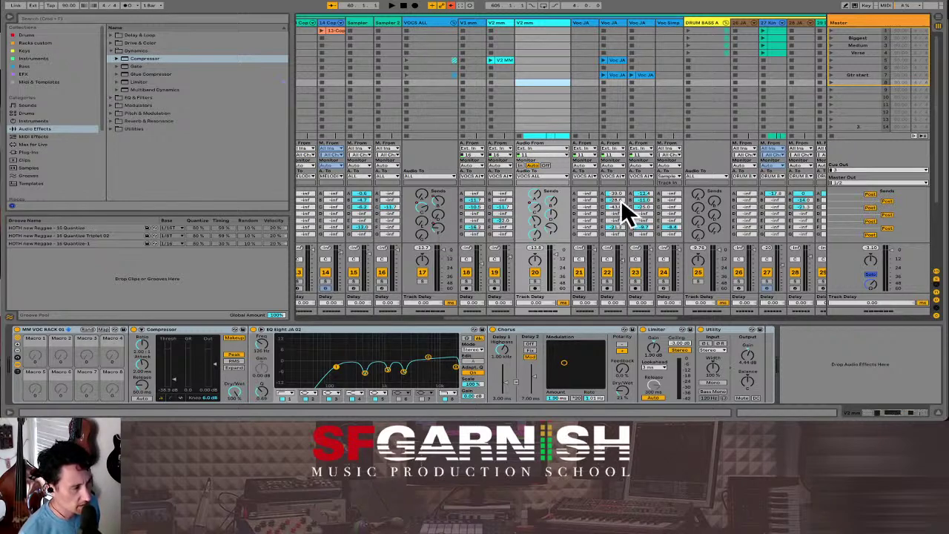
click(639, 74)
key(ctrl+v)
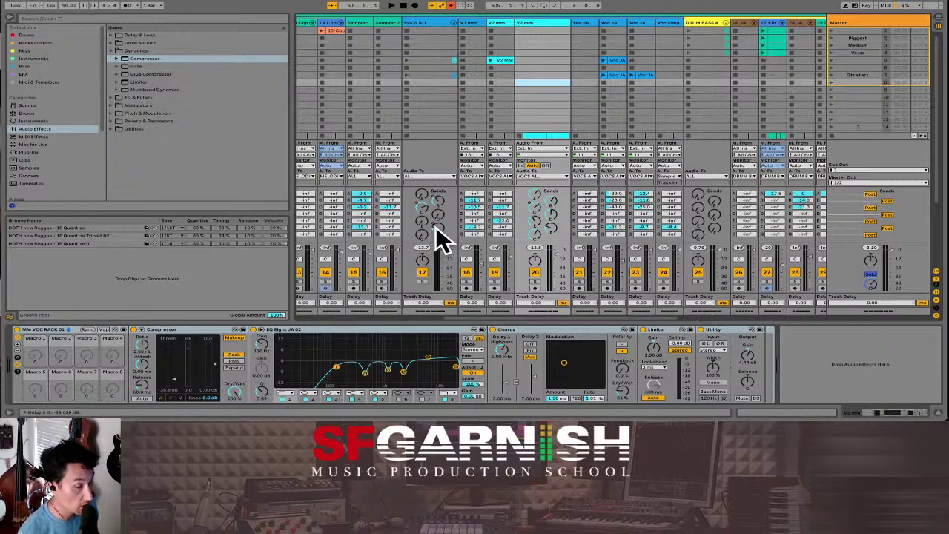
click(552, 227)
right_click(551, 226)
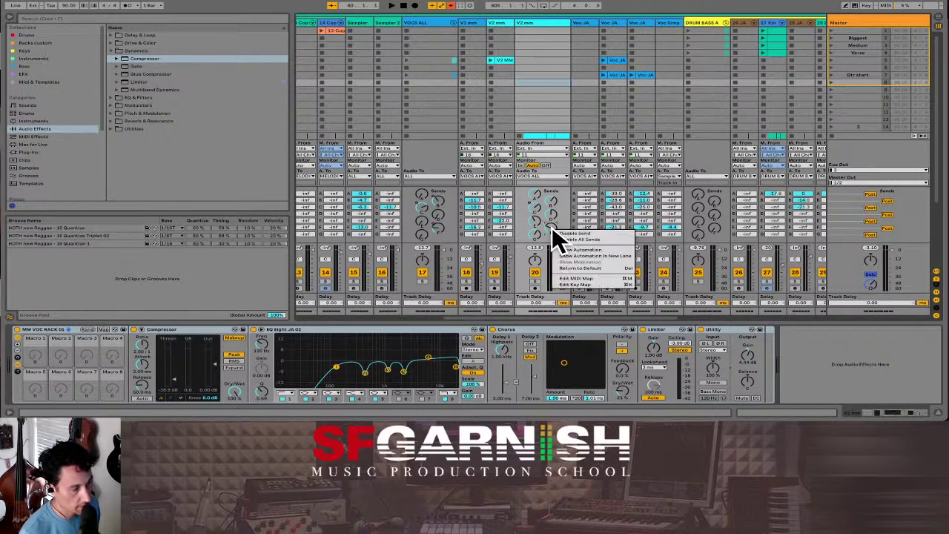
click(592, 250)
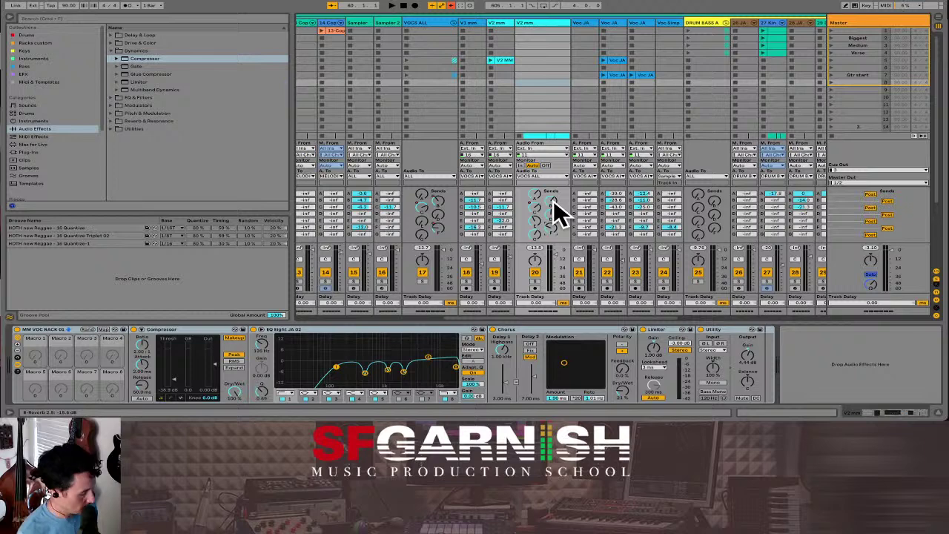
key(Tab)
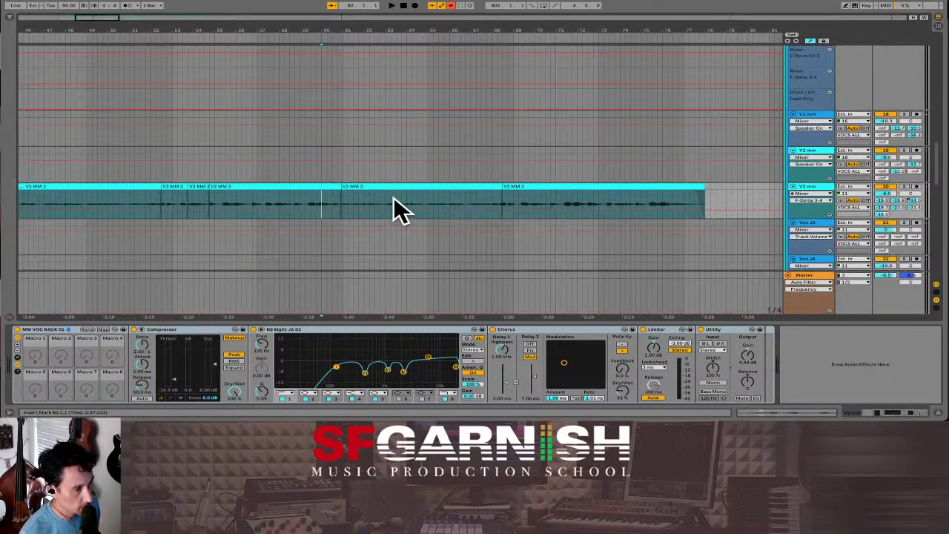
Step: Play track 20's vocal from around bar 59 to locate the phrase before bar 61 for a delay throw
scroll(445, 204, down, 1)
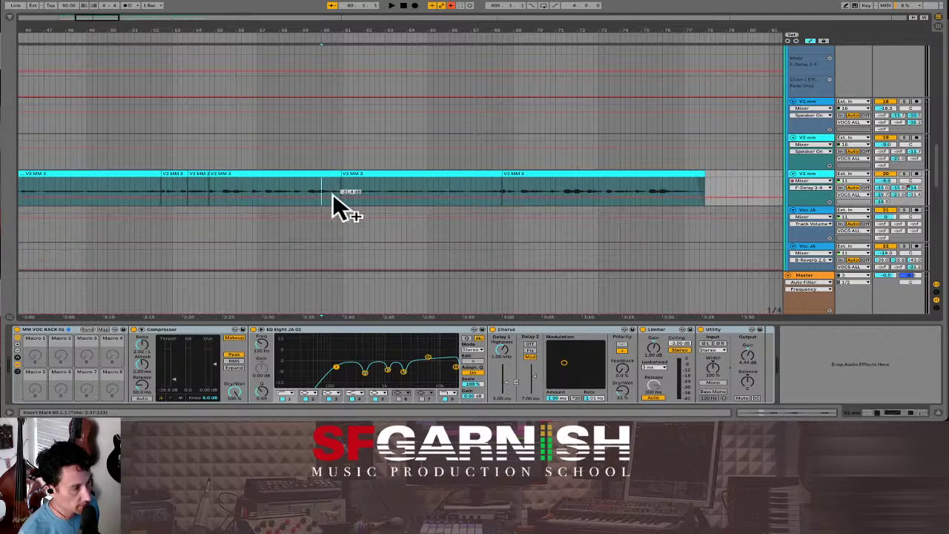
scroll(255, 194, down, 5)
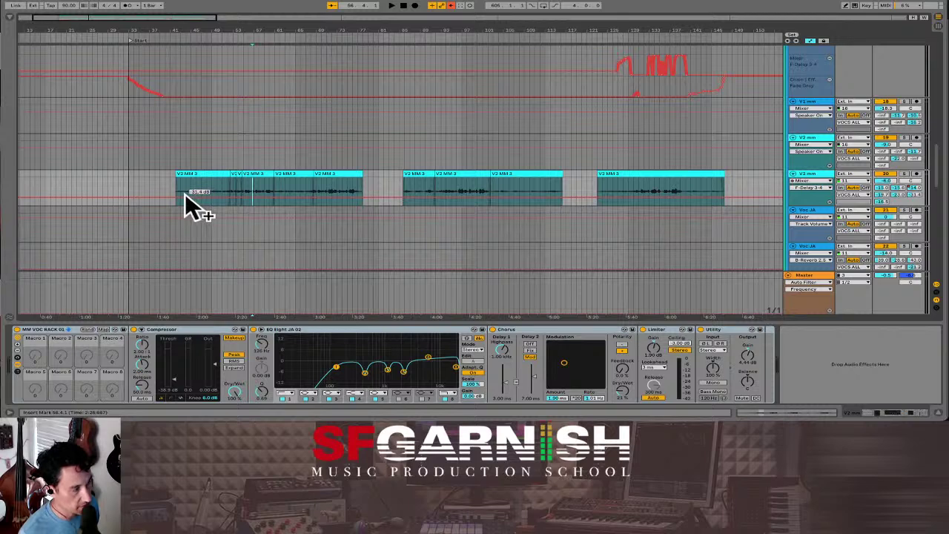
click(247, 186)
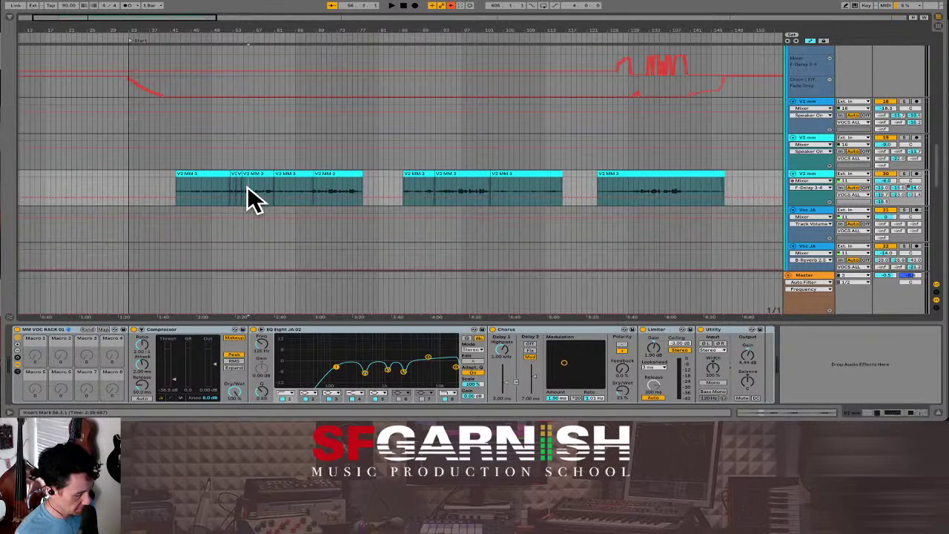
key(plus)
key(plus)
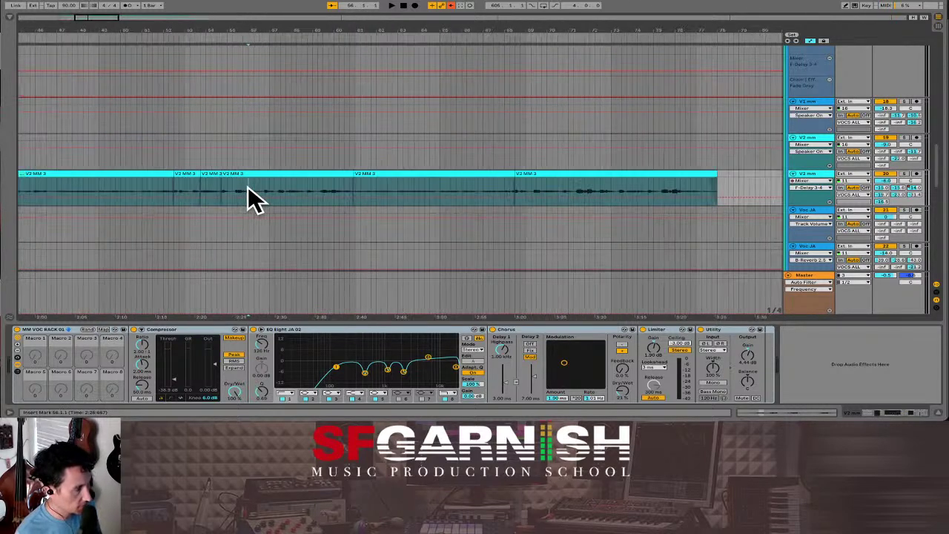
click(319, 187)
key(space)
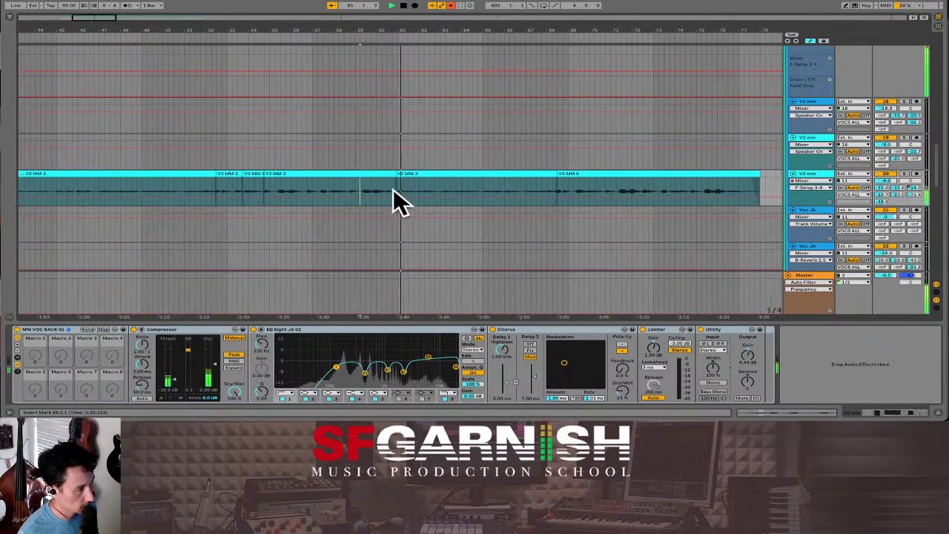
key(space)
Step: Raise track 20's F-Delay 3-4 send automation to about -7 dB between 59.2.1 and 60.3.1
mouse_move(358, 186)
mouse_down()
mouse_move(382, 191)
mouse_move(369, 180)
mouse_up()
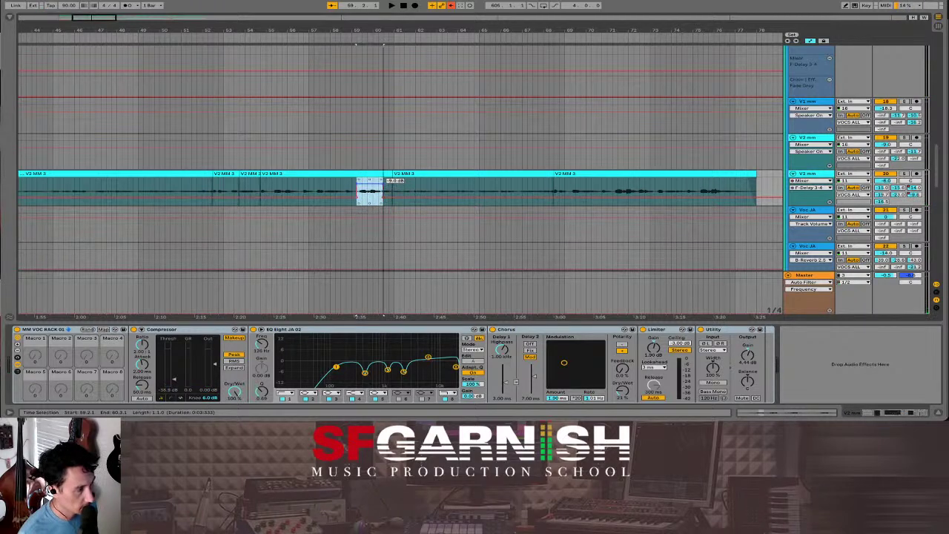
click(368, 196)
key(plus)
key(plus)
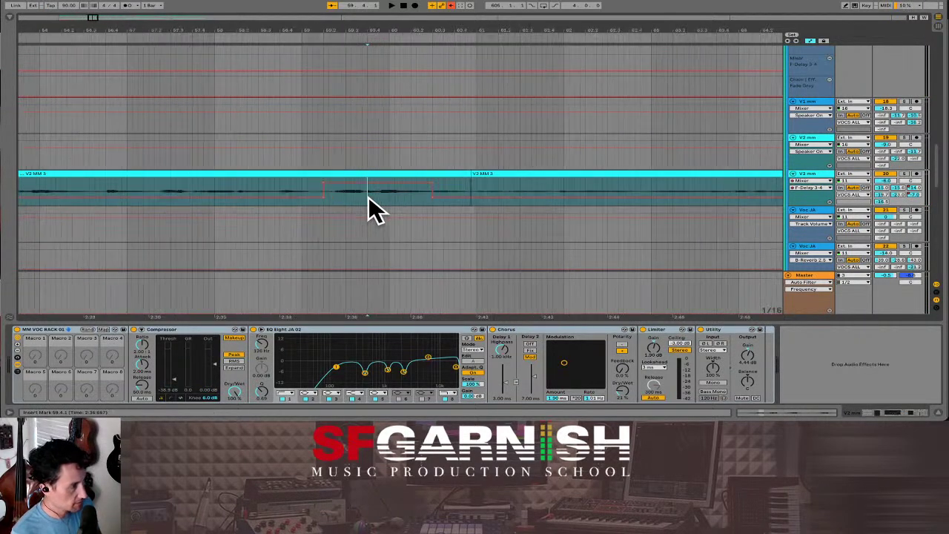
Step: Play track 20's phrase around bar 59 to check the raised delay send, and stop playback
click(312, 201)
key(space)
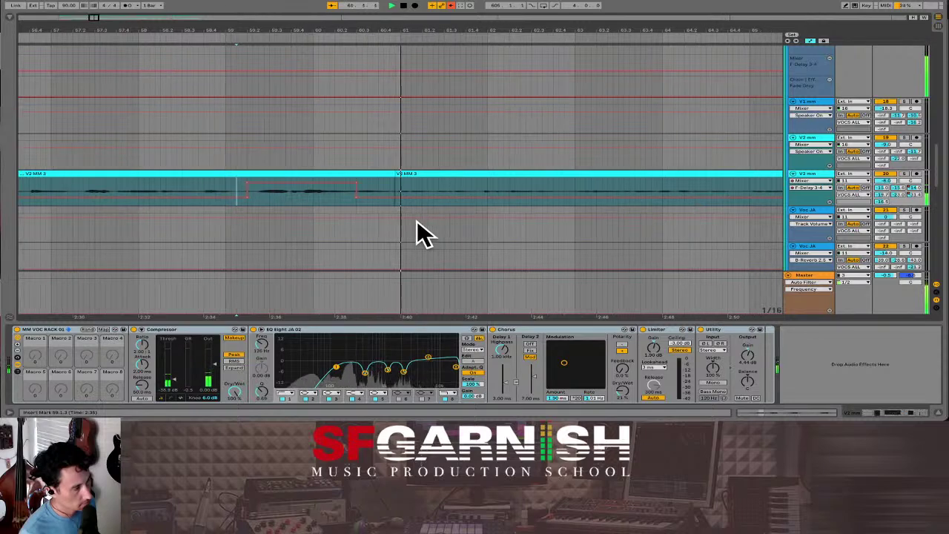
key(space)
click(261, 205)
key(space)
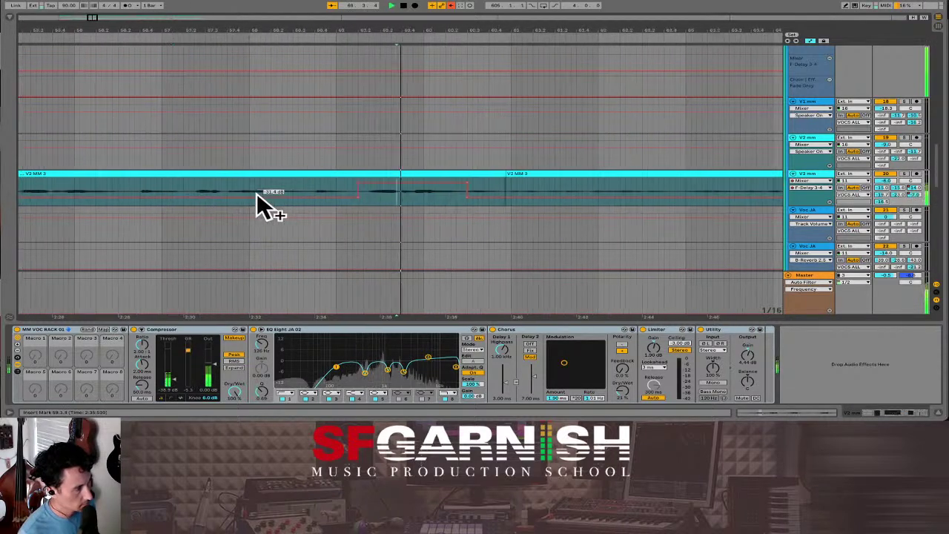
key(space)
Step: Reshape track 20's F-Delay 3-4 envelope to ramp up from about 59.4 to bar 60, and play the phrase
click(341, 193)
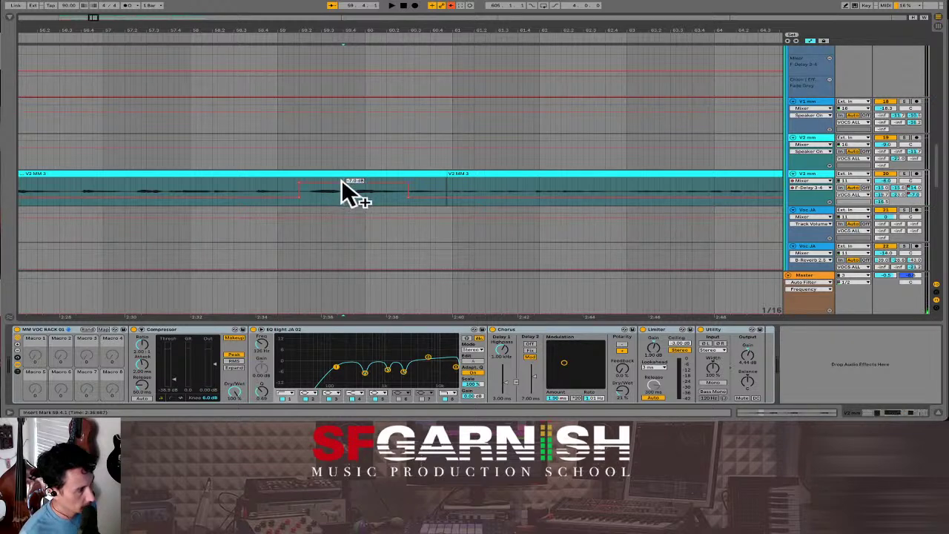
drag(329, 184, 364, 183)
click(294, 200)
key(space)
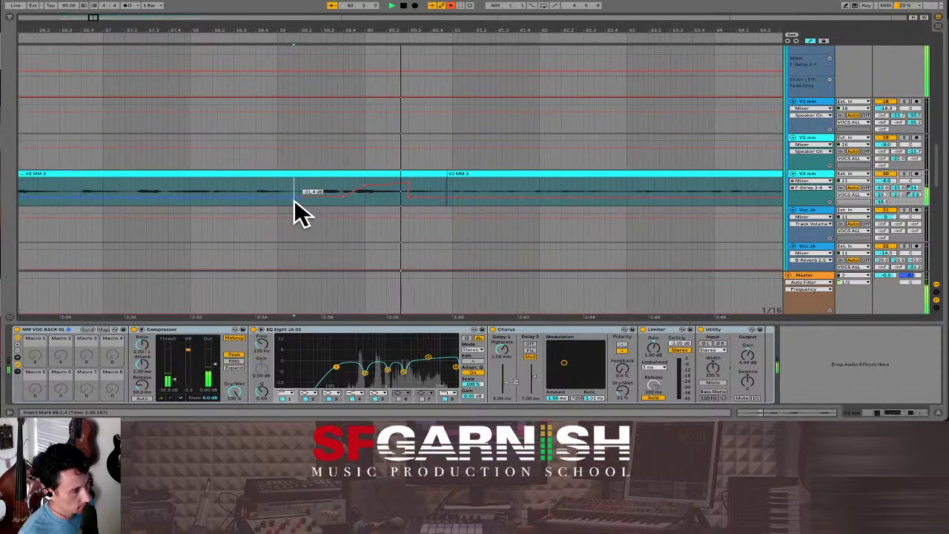
Step: Shape the F-Delay 3-4 envelope into a rounded bump that falls gradually to about 60.3, and audition it from around bar 59
drag(339, 192, 371, 182)
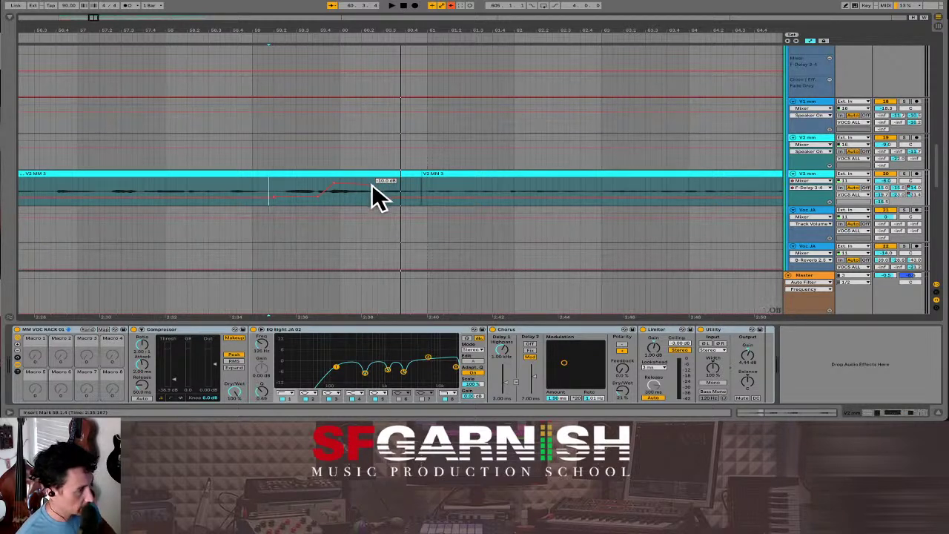
mouse_move(372, 184)
mouse_down()
mouse_move(360, 186)
mouse_move(368, 191)
mouse_up()
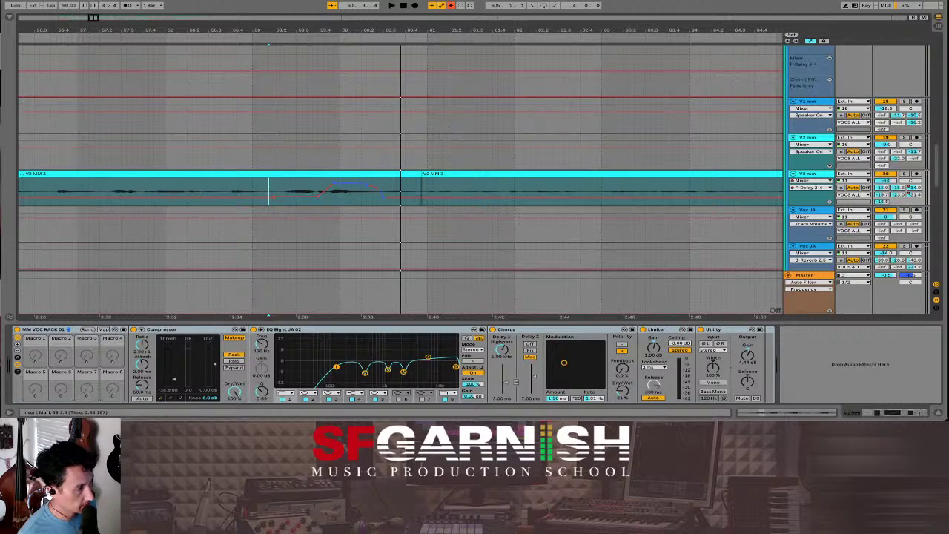
key(space)
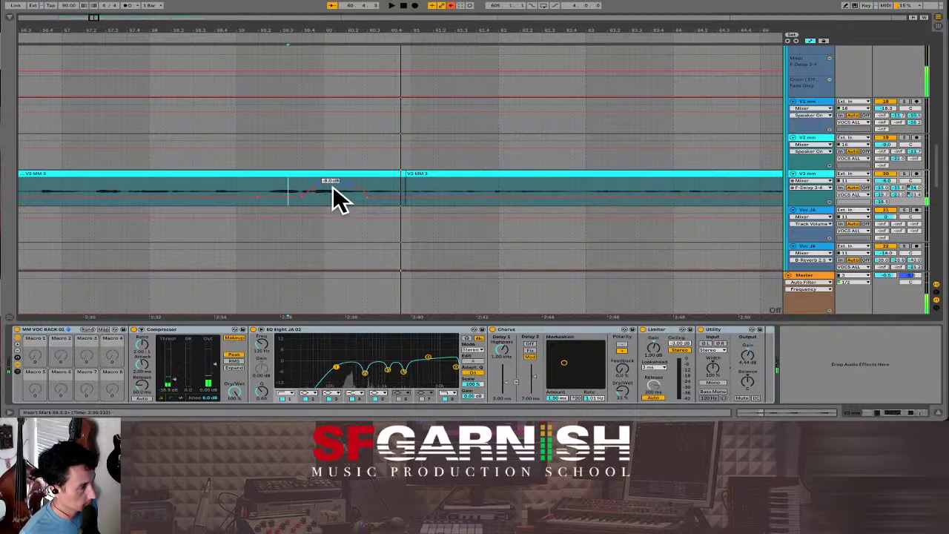
click(319, 182)
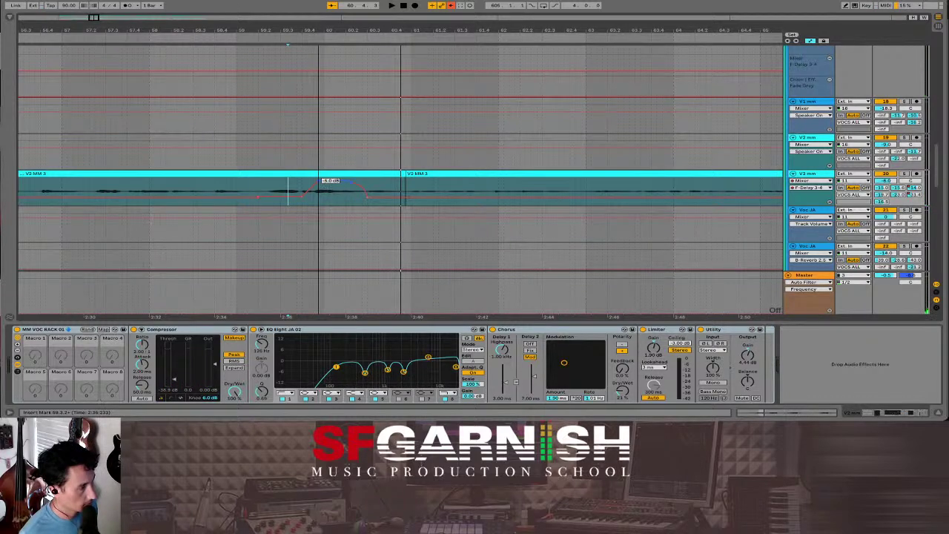
click(257, 189)
key(space)
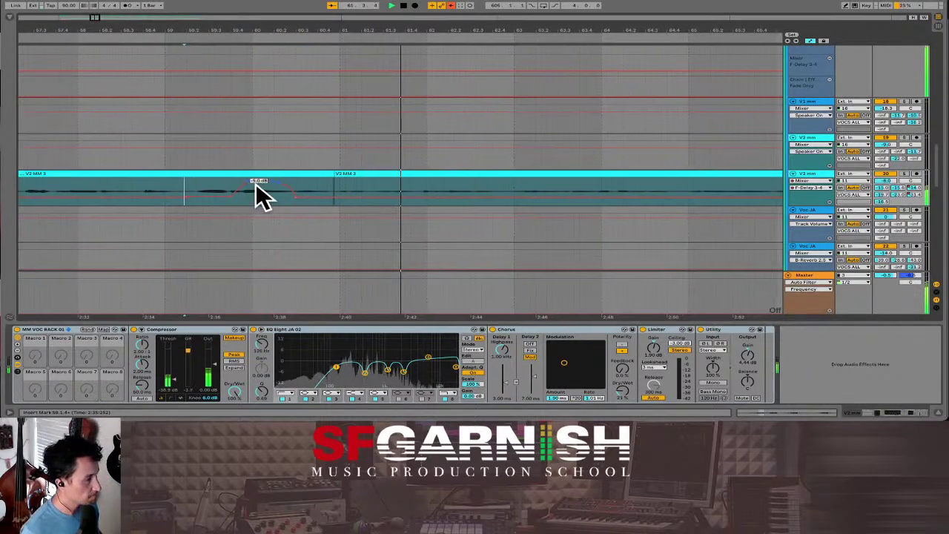
key(space)
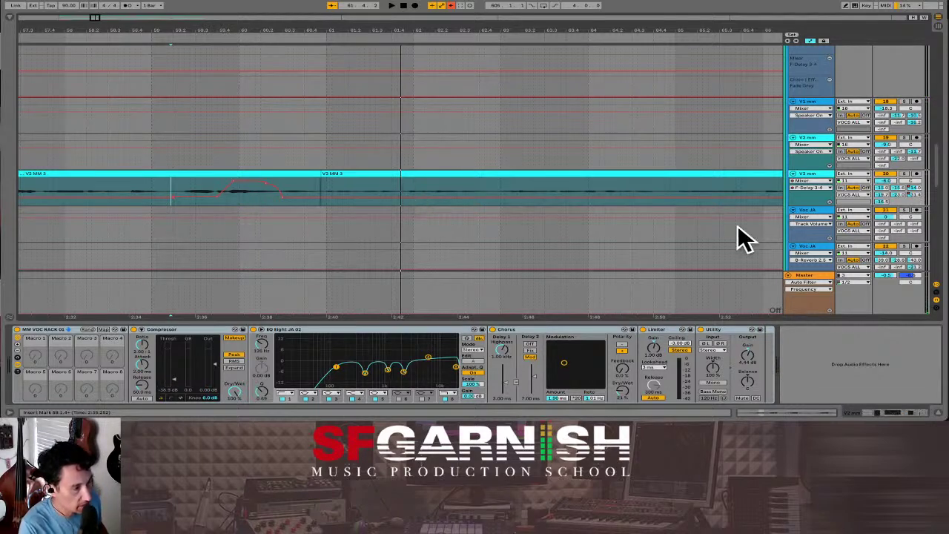
Step: Raise the Feedback of the Delay on return track F Delay 3-4 and play the section around bar 60
scroll(934, 300, down, 5)
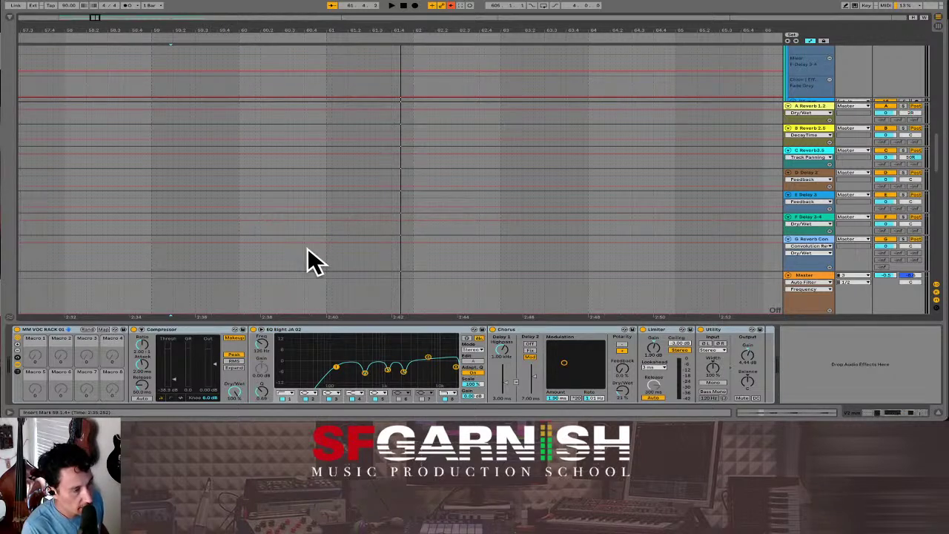
click(273, 227)
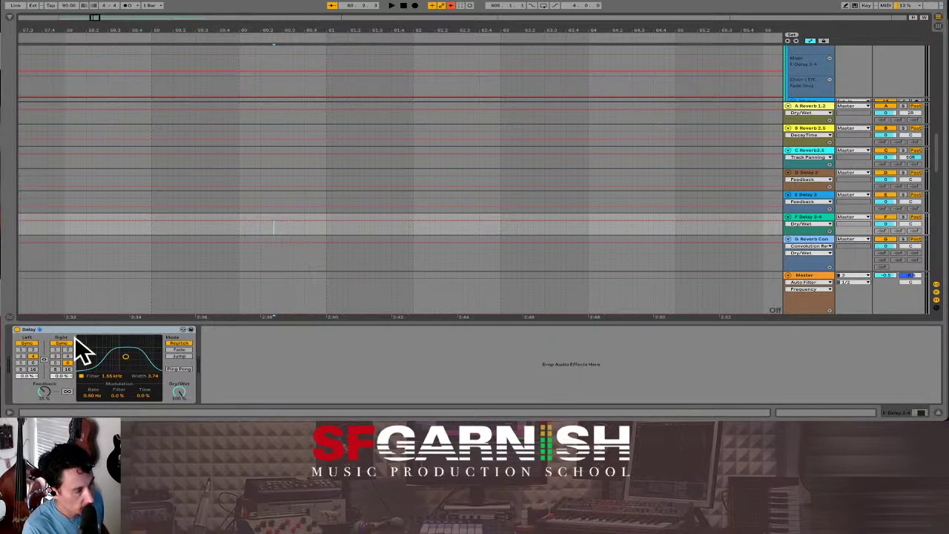
click(45, 391)
drag(45, 392, 45, 389)
key(space)
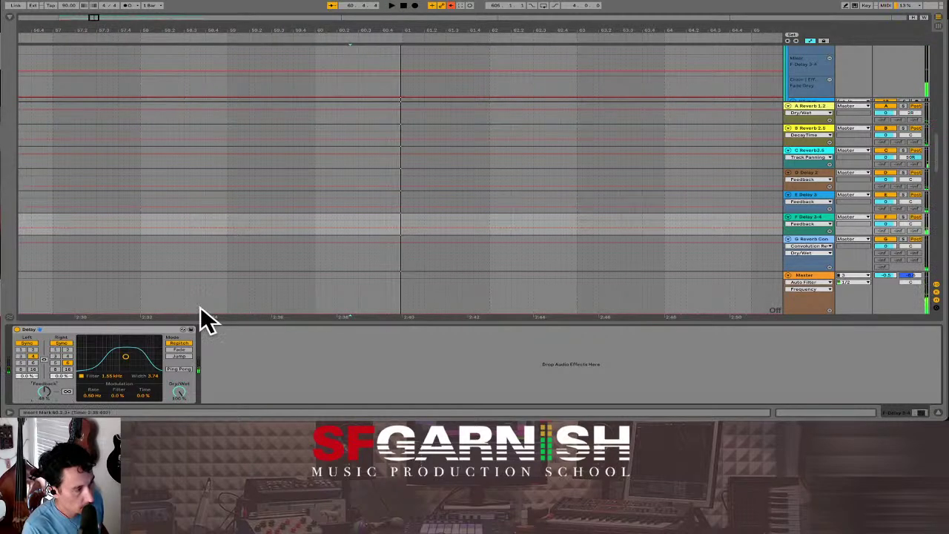
Step: Hide the automation lanes and select all return tracks from A Reverb 1.2 to G Reverb Con
key(a)
key(space)
click(276, 137)
key(Up)
key(Up)
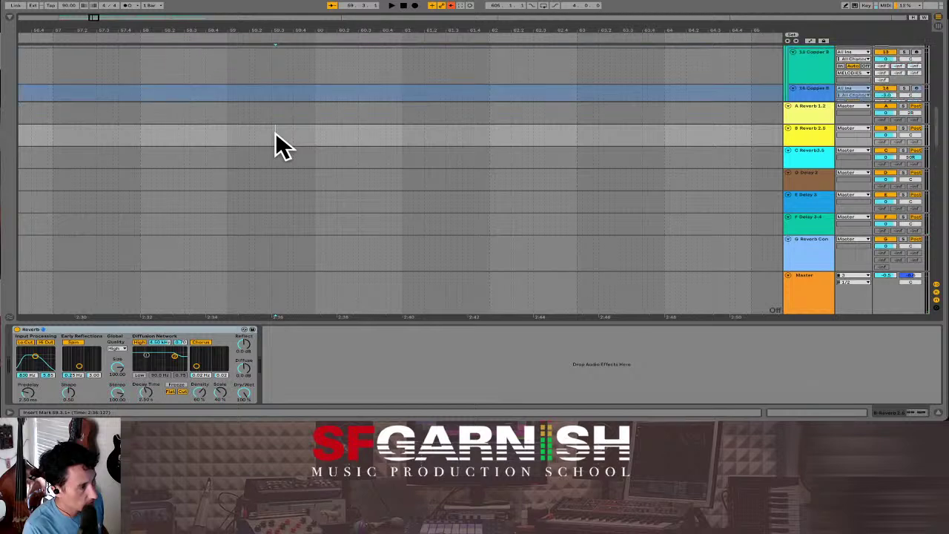
scroll(276, 140, down, 1)
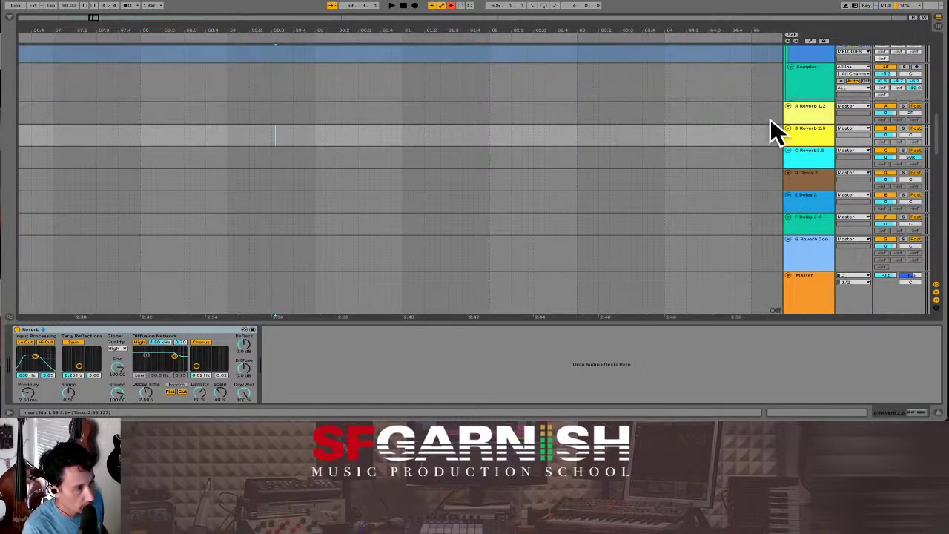
click(818, 106)
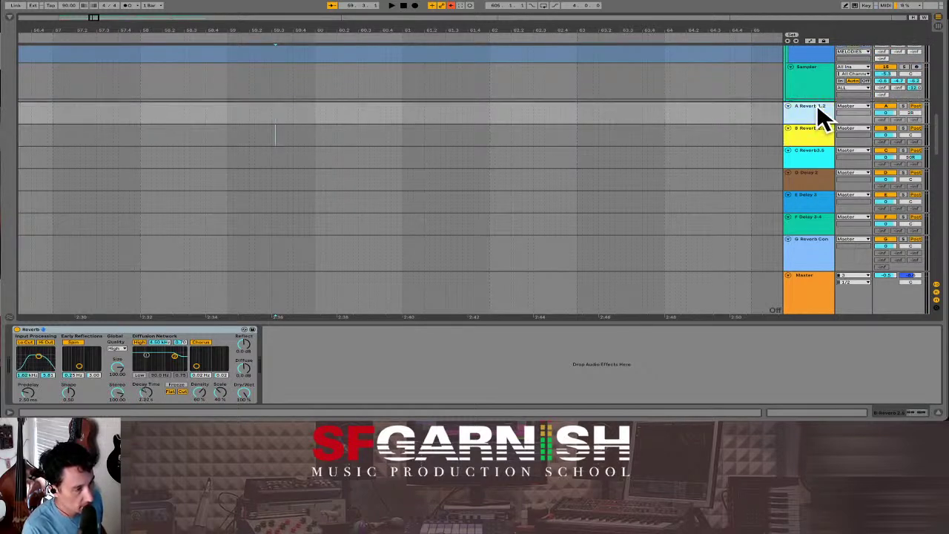
click(812, 277)
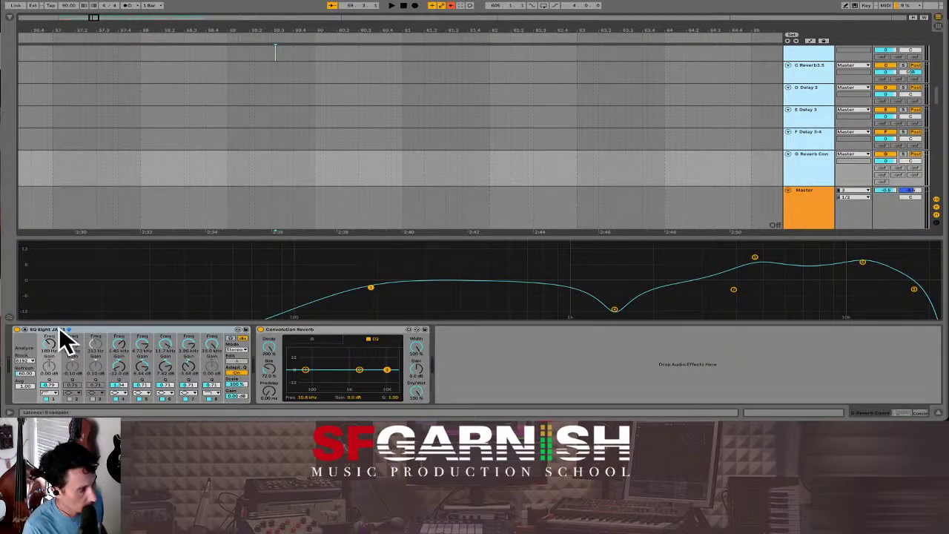
Step: Collapse the enlarged EQ Eight display on G Reverb Con and fold return tracks A to G in the arrangement
click(27, 332)
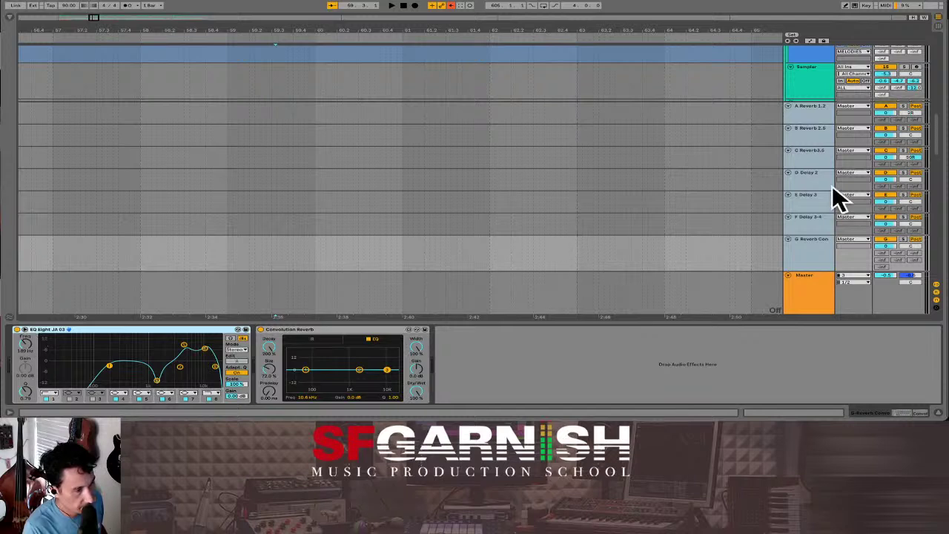
drag(805, 99, 799, 183)
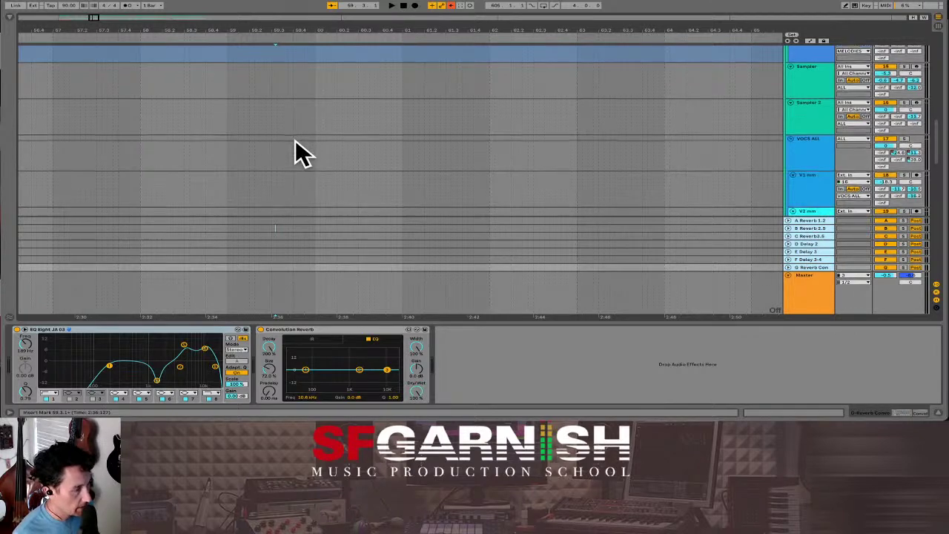
scroll(301, 154, down, 2)
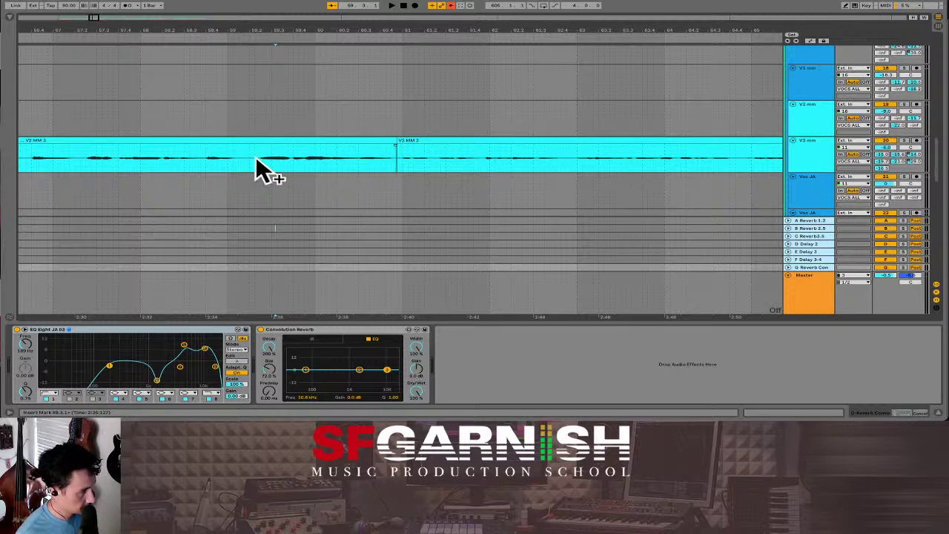
Step: Show the automation lanes and play track 20's F-Delay 3-4 throw from around bar 59
key(a)
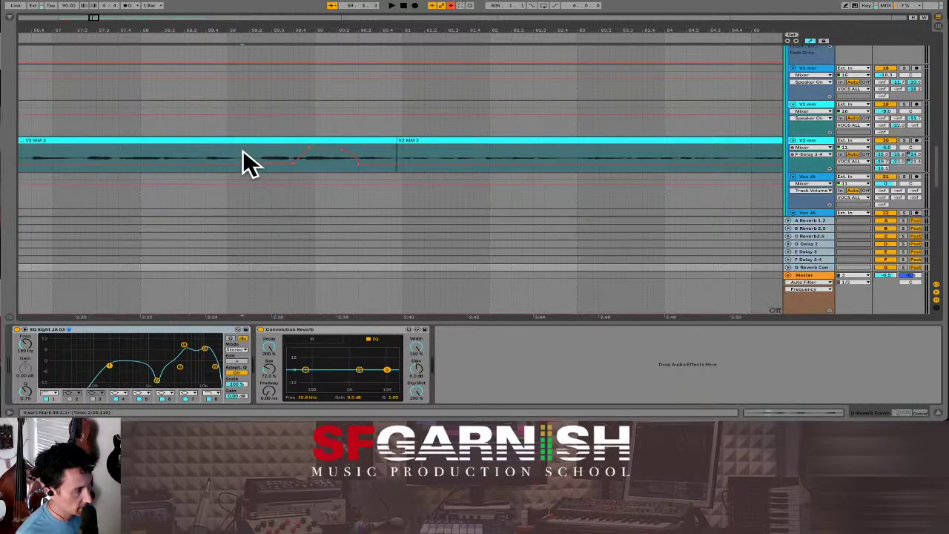
click(242, 150)
key(space)
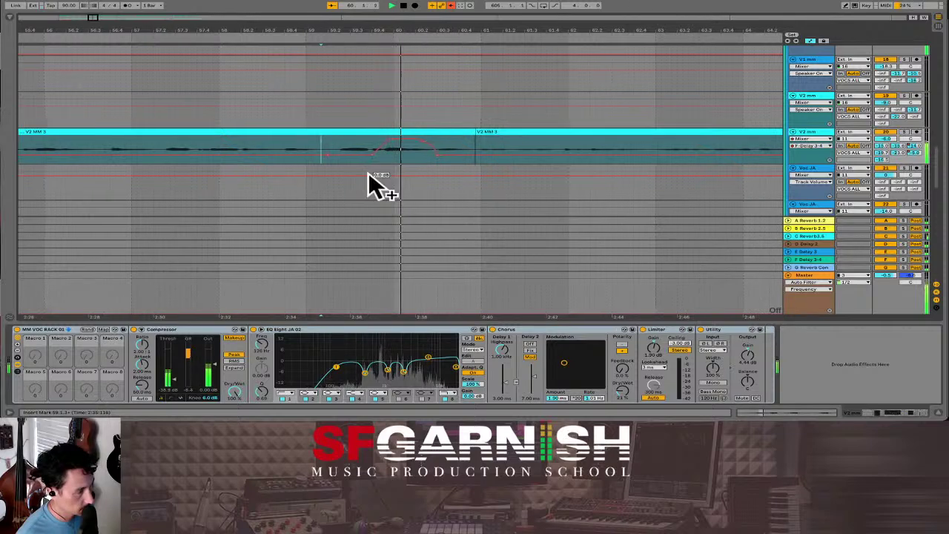
Step: Show the Delay on return track F Delay 3-4 and raise its Feedback to about 83% while playing from around 59.2
click(299, 266)
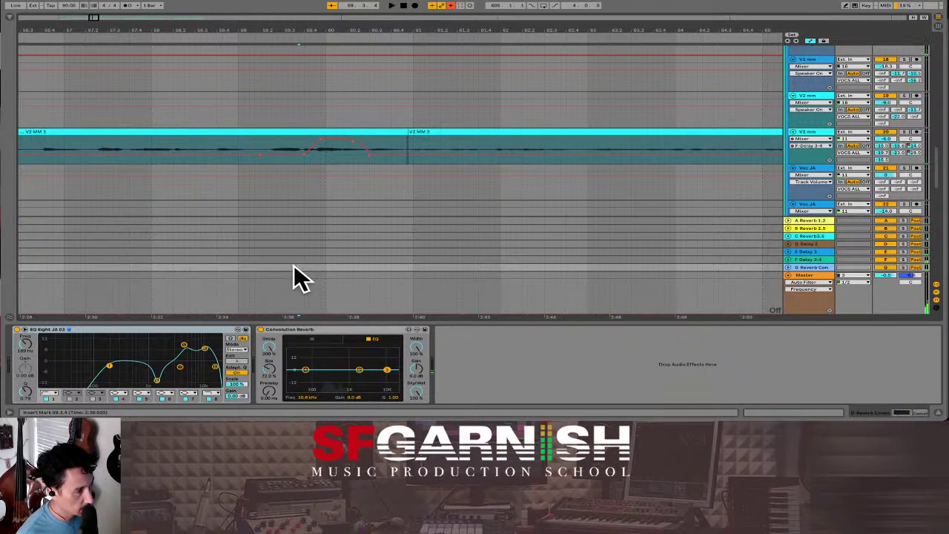
click(290, 259)
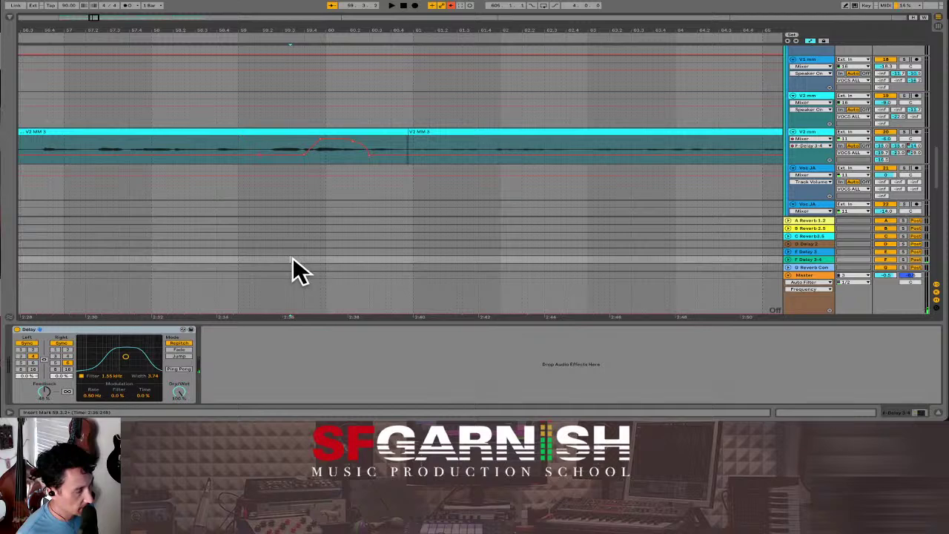
click(286, 258)
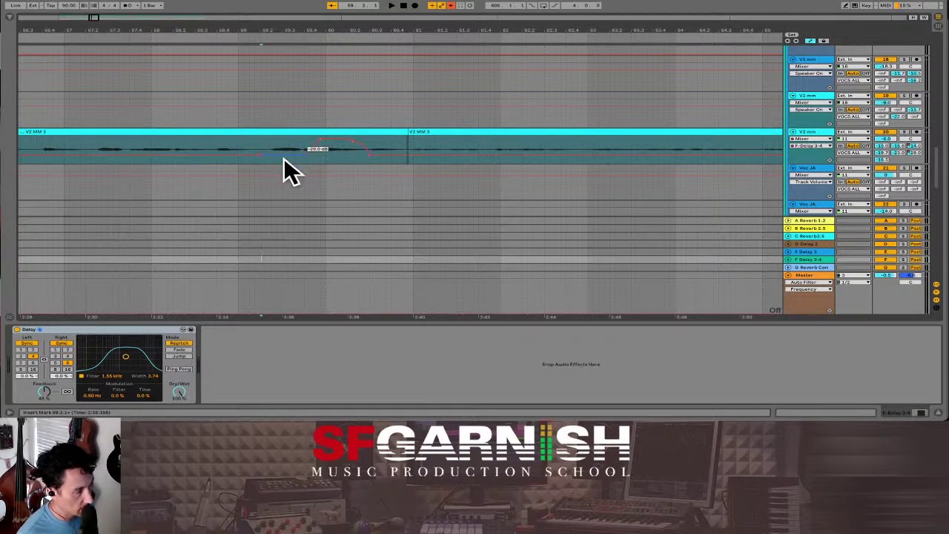
key(space)
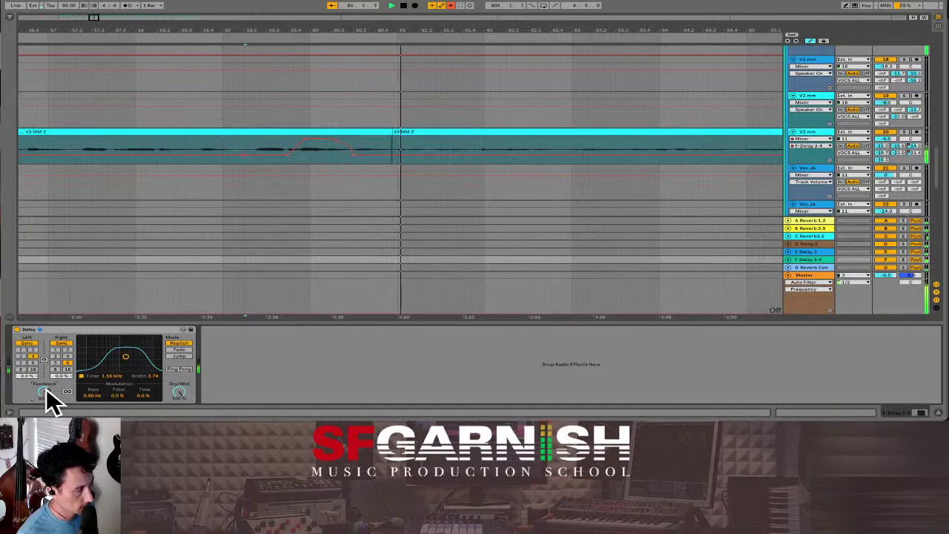
Step: Automate return F's Delay Feedback to rise from about 35% at 59.2, hold near 83% until about 61.3, and fall back by about 62.3
right_click(46, 391)
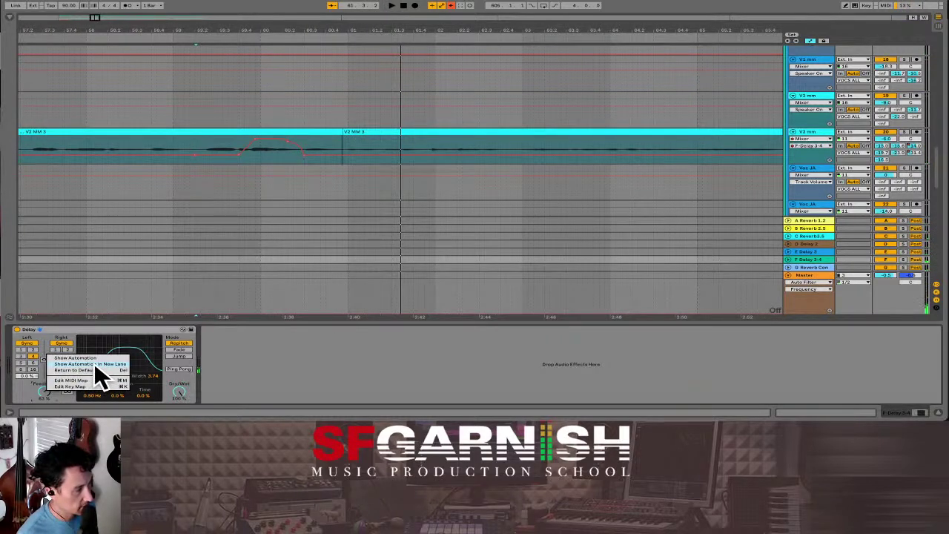
click(94, 363)
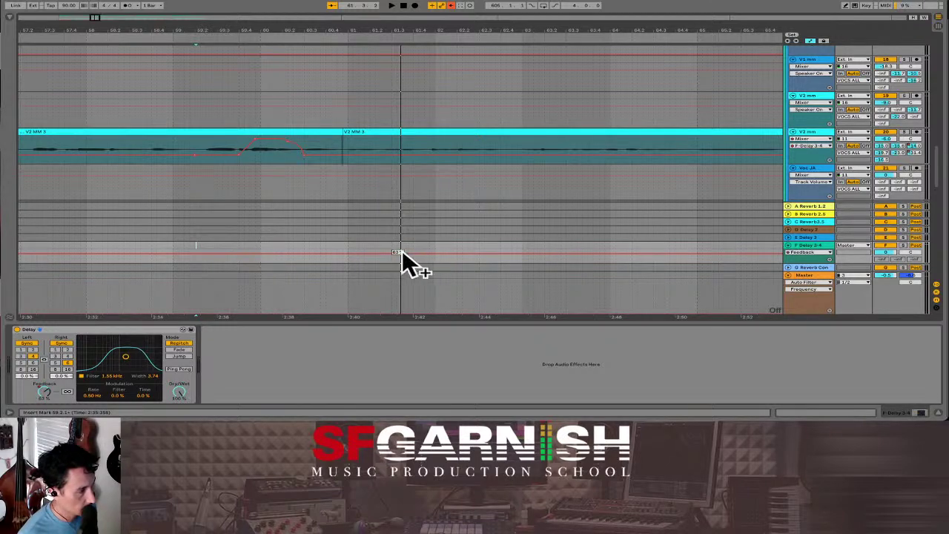
click(493, 255)
drag(492, 255, 492, 255)
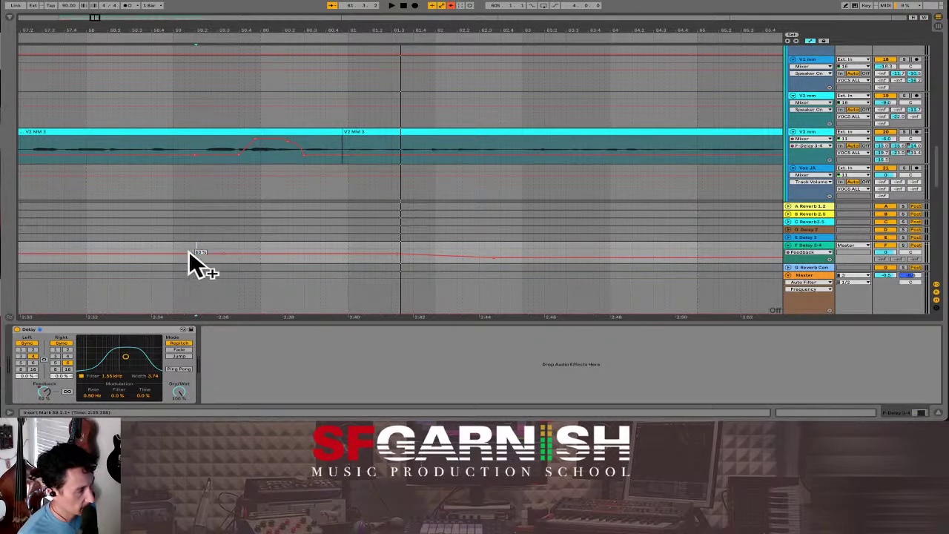
drag(191, 253, 209, 255)
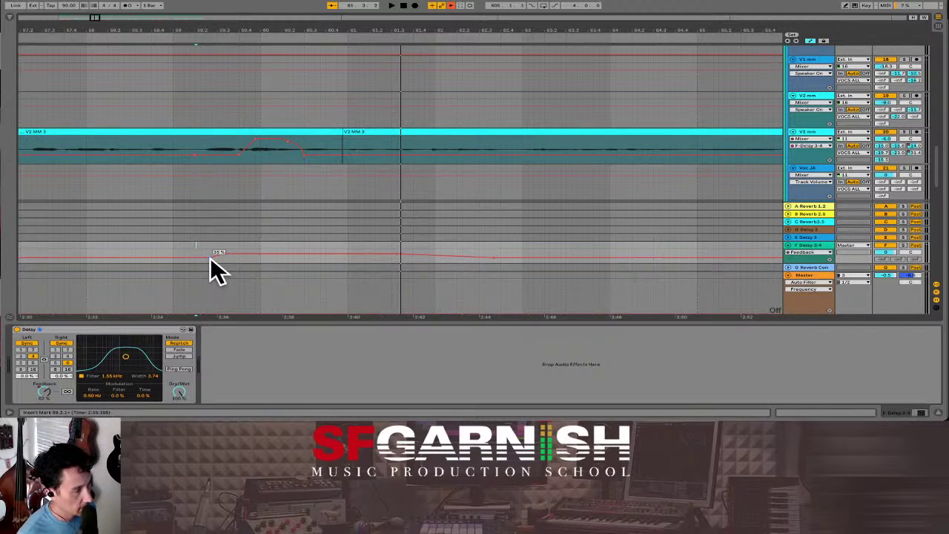
right_click(211, 256)
click(222, 263)
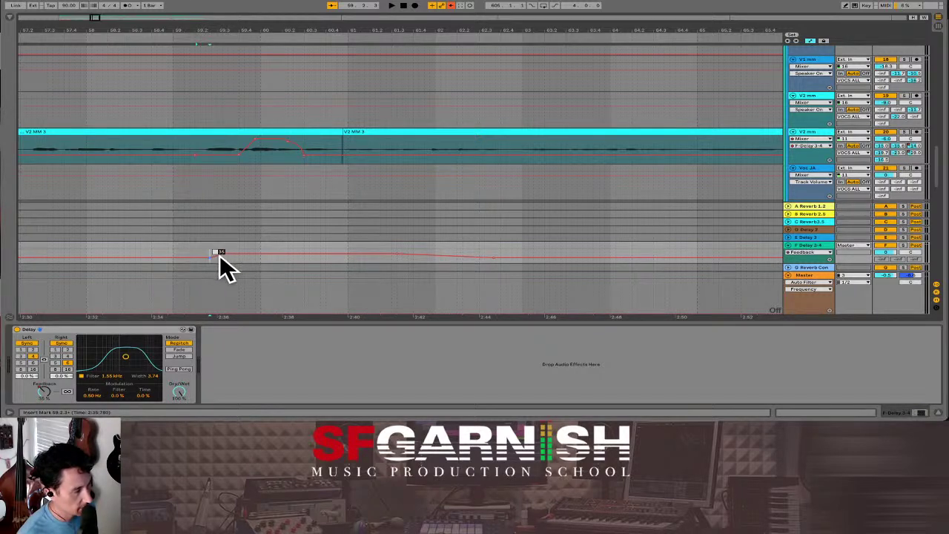
click(250, 259)
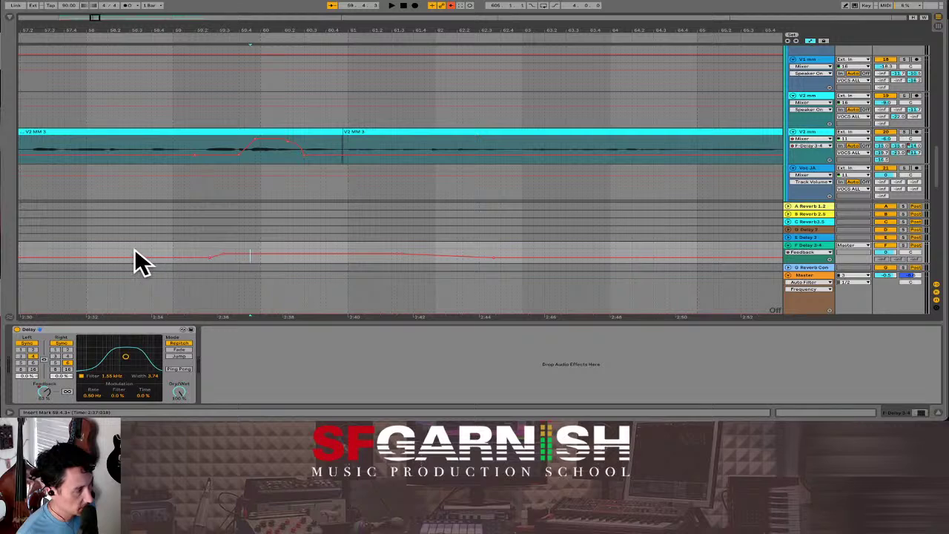
Step: Play the feedback automation from around bar 58 to bar 63
click(111, 250)
key(space)
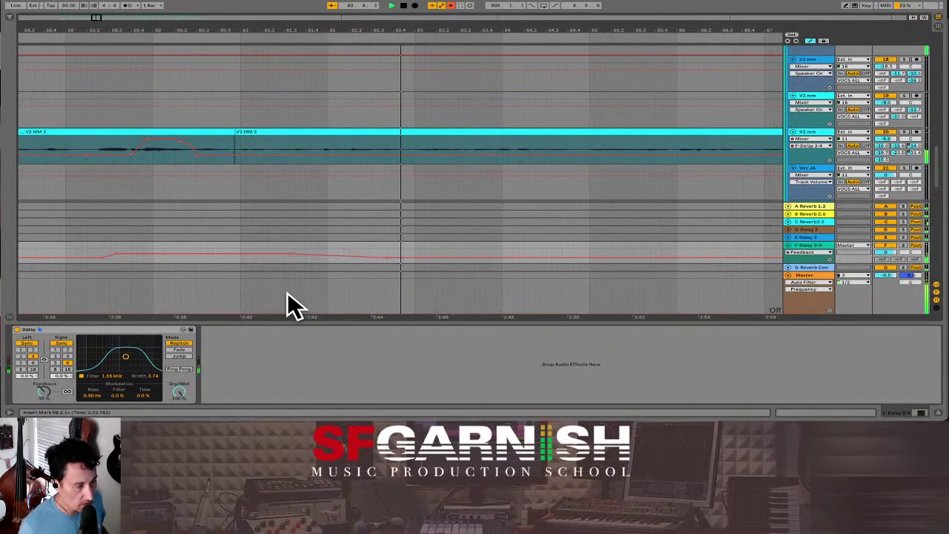
key(space)
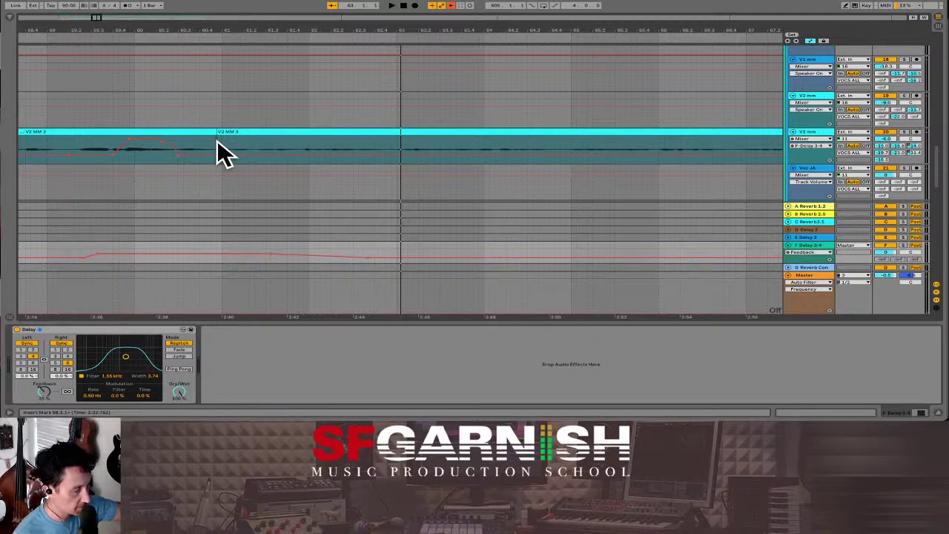
Step: Adjust the curve at the peak of track 20's F-Delay 3-4 envelope near bar 60 and audition it from around 59.2
click(74, 141)
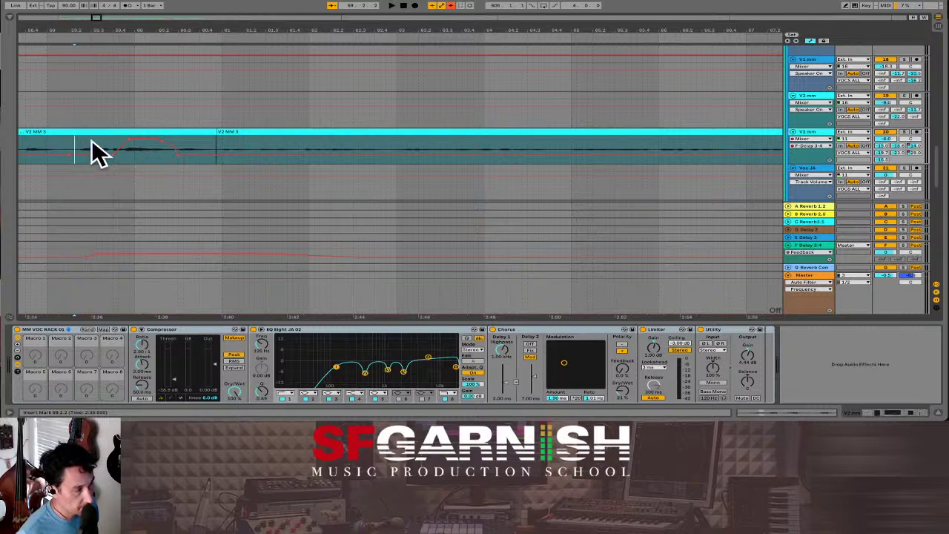
mouse_move(158, 144)
mouse_down()
mouse_move(180, 169)
mouse_move(151, 138)
mouse_up()
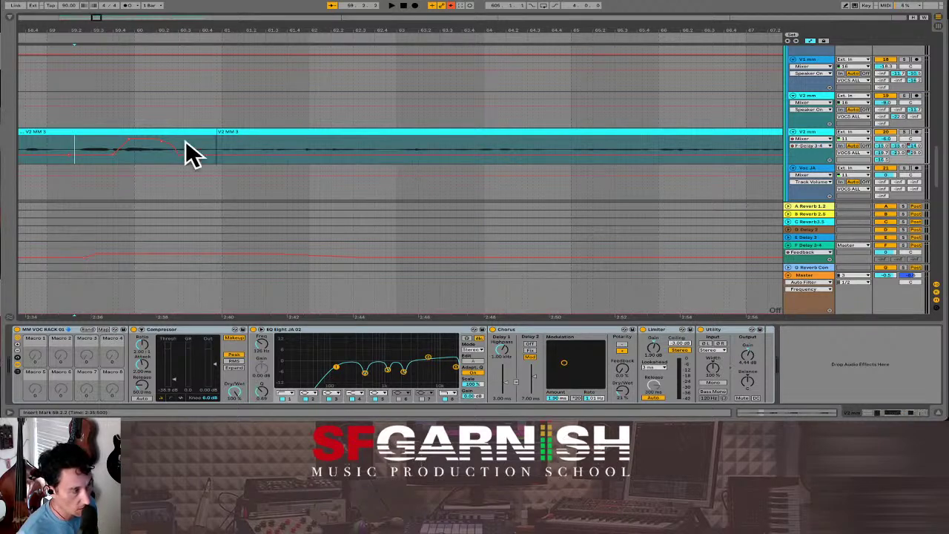
click(80, 141)
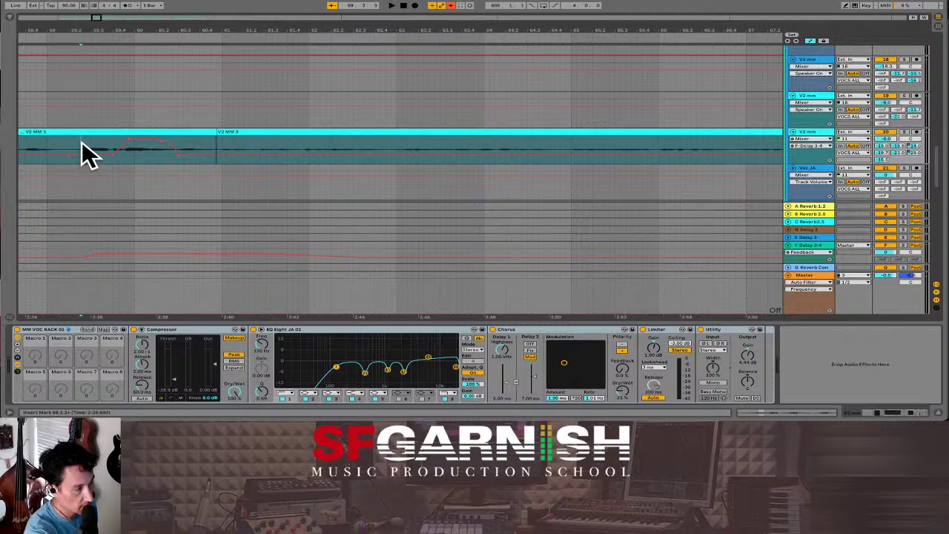
key(space)
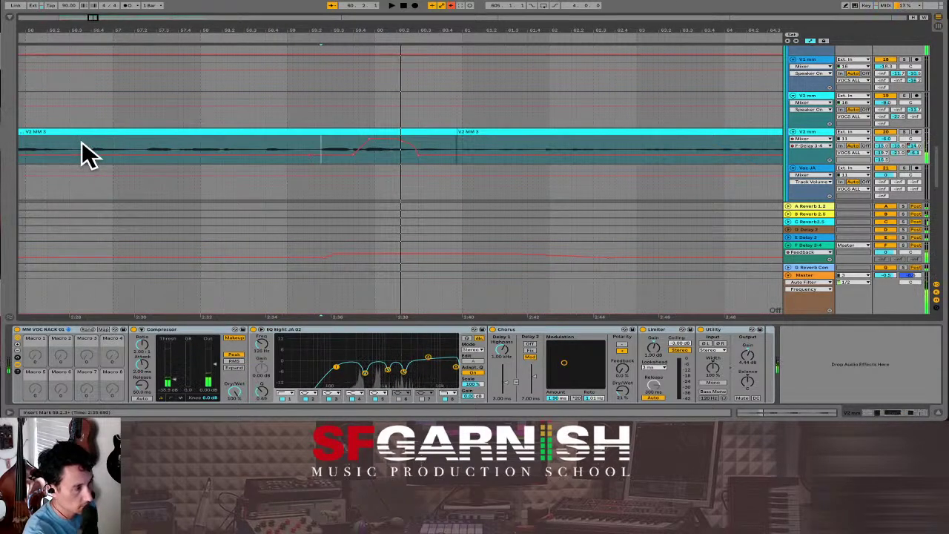
key(space)
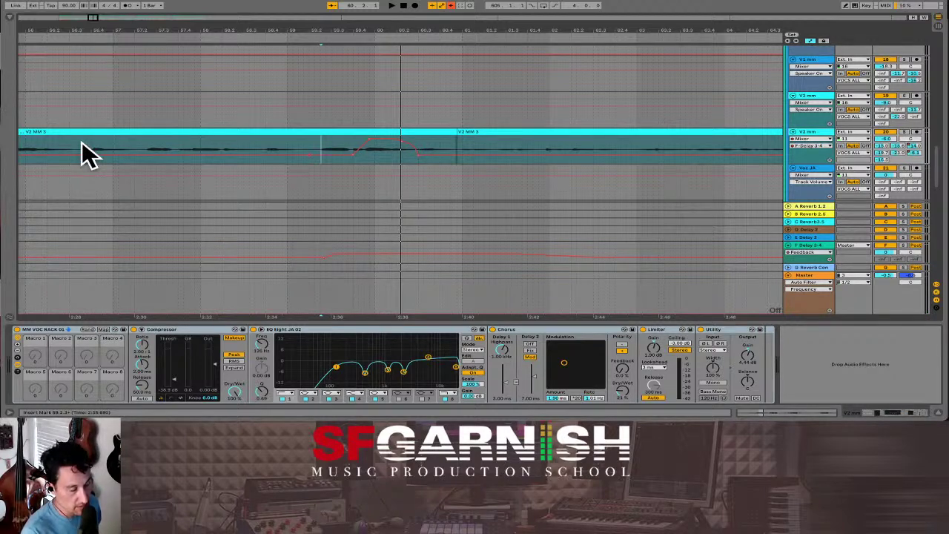
key(Tab)
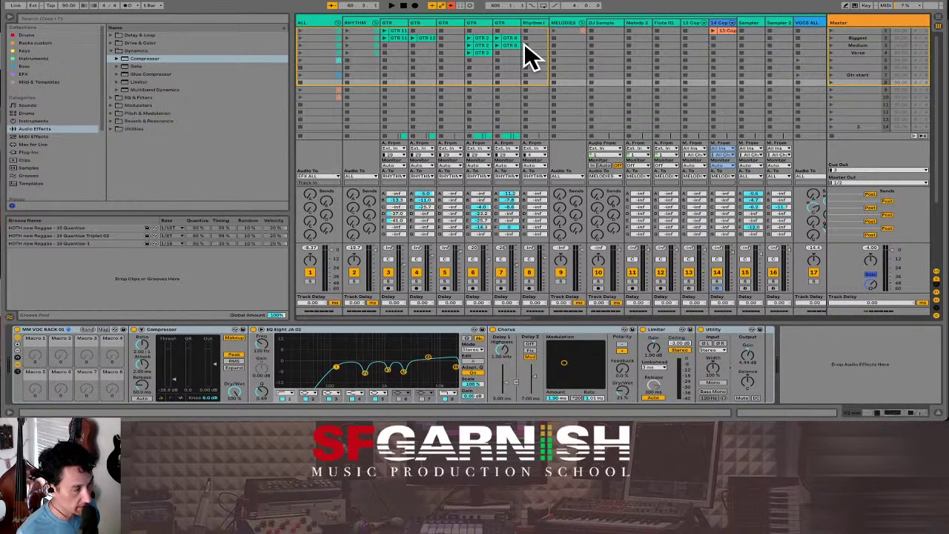
key(Tab)
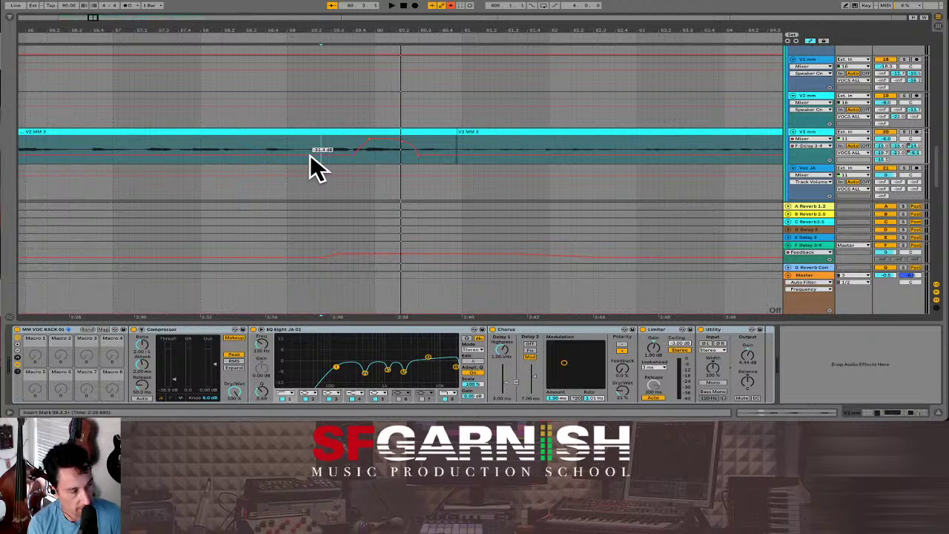
click(366, 154)
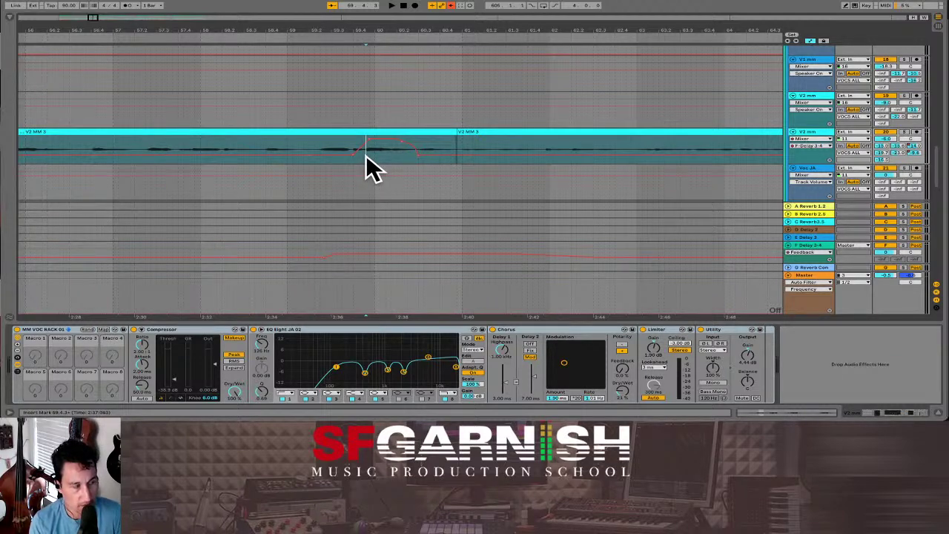
click(364, 155)
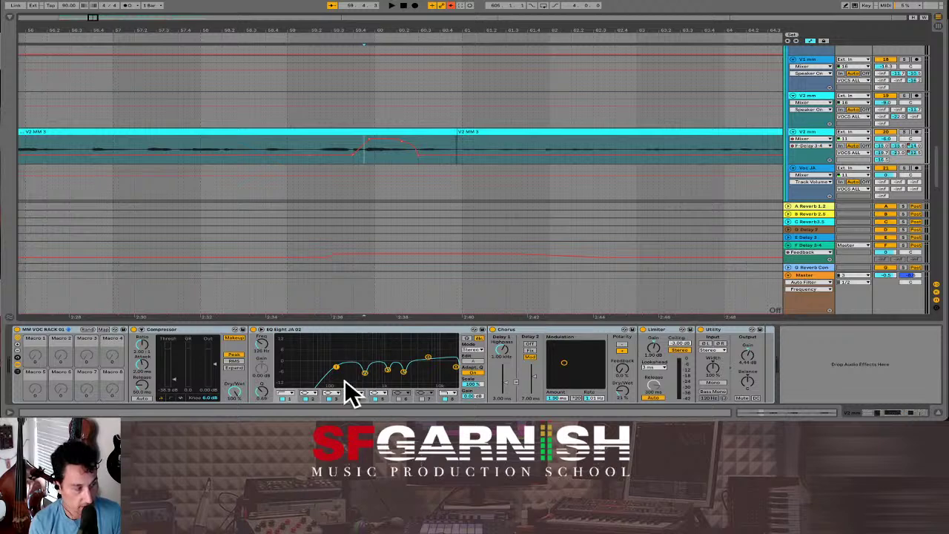
mouse_move(389, 368)
mouse_down()
mouse_move(388, 339)
mouse_move(388, 377)
mouse_move(388, 350)
mouse_move(405, 374)
mouse_up()
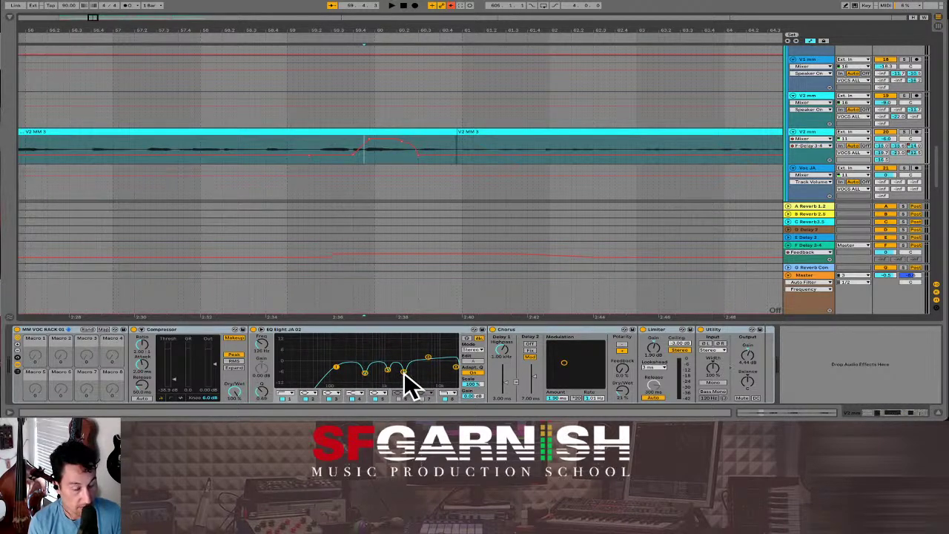